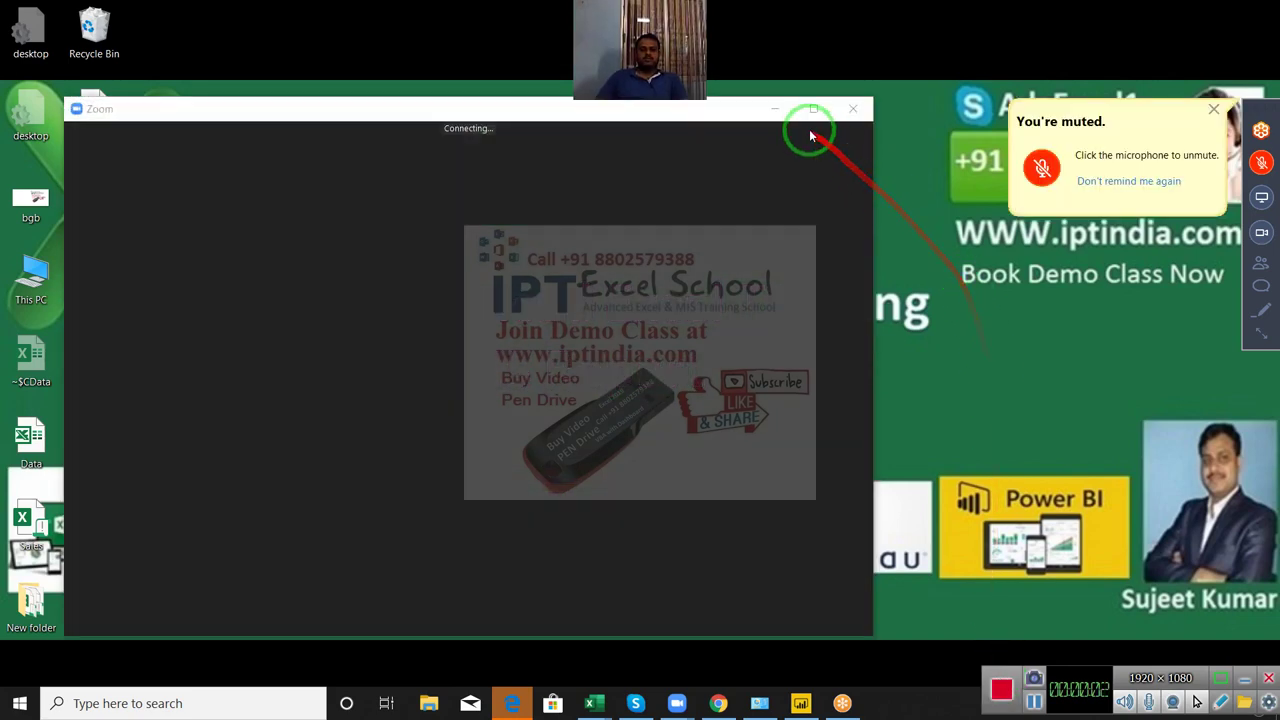
Minimize the connecting Zoom window and expand the GoToMeeting control panel
{"action": "left_click", "coordinate": [778, 109]}
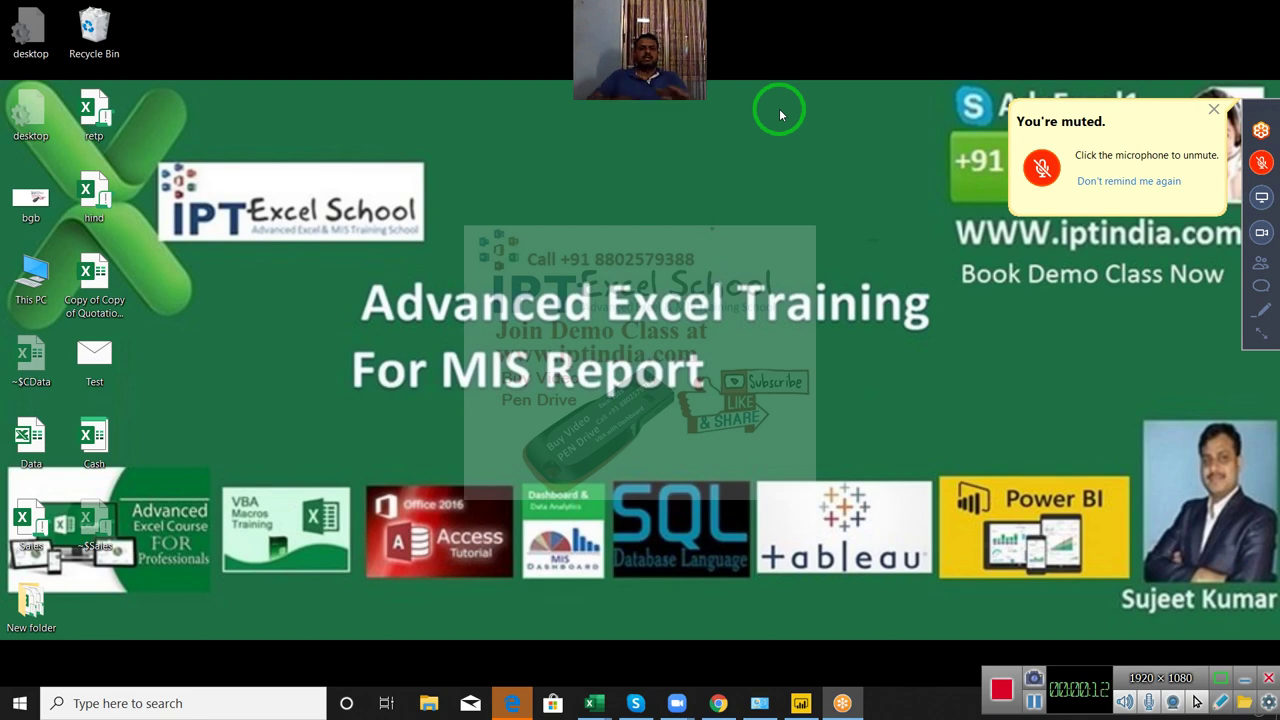
{"action": "left_click_drag", "start_coordinate": [1045, 470], "coordinate": [1260, 330]}
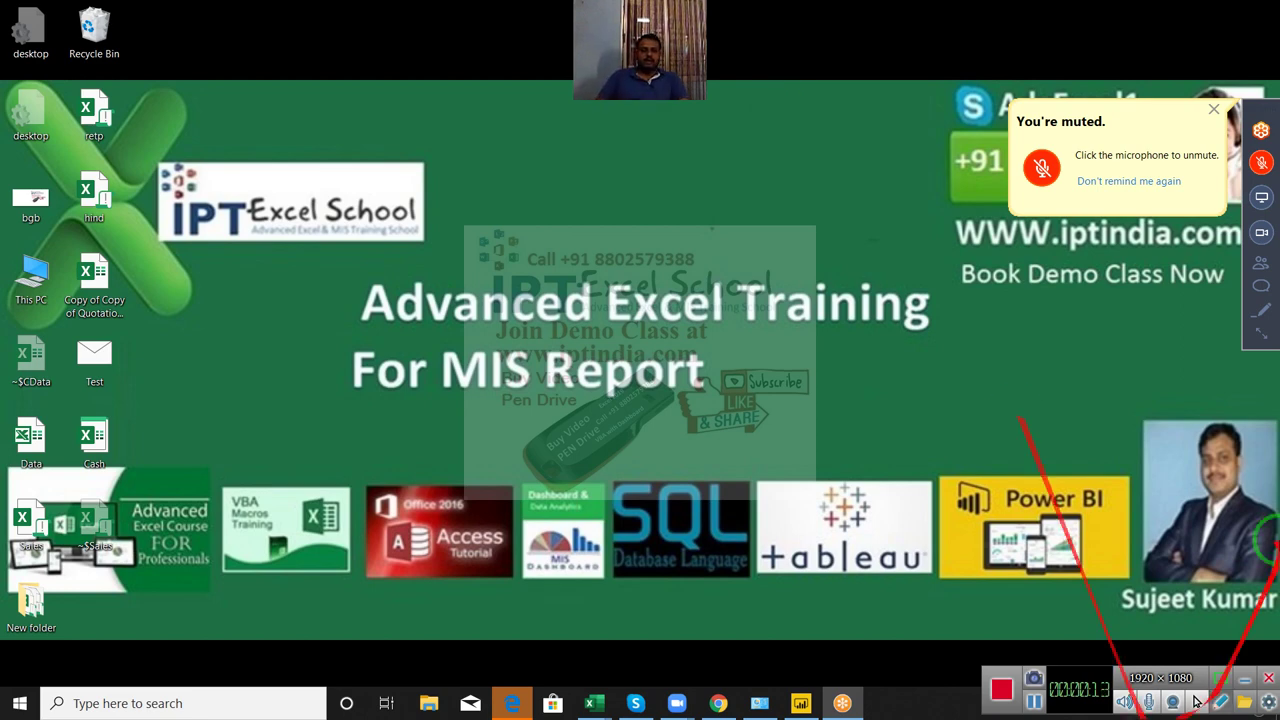
{"action": "left_click", "coordinate": [1258, 328]}
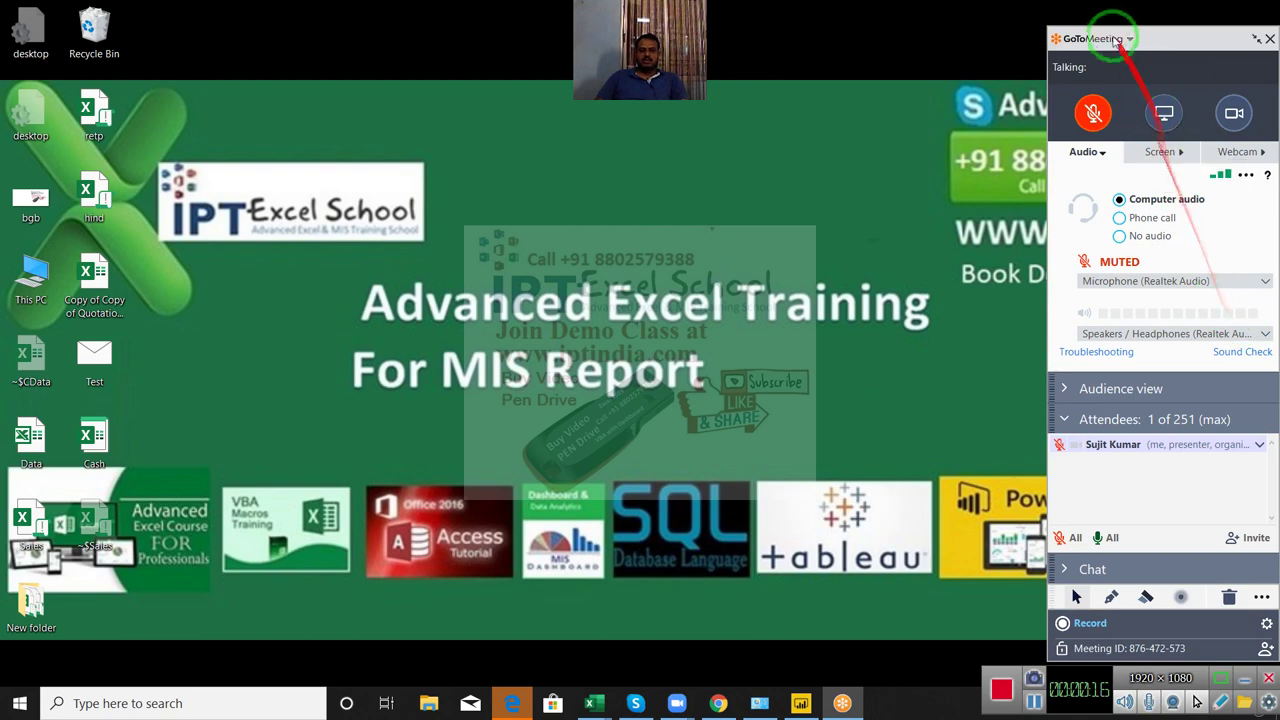
{"action": "mouse_move", "coordinate": [1063, 63]}
{"action": "left_mouse_down"}
{"action": "mouse_move", "coordinate": [1078, 597]}
{"action": "mouse_move", "coordinate": [1130, 190]}
{"action": "left_mouse_up"}
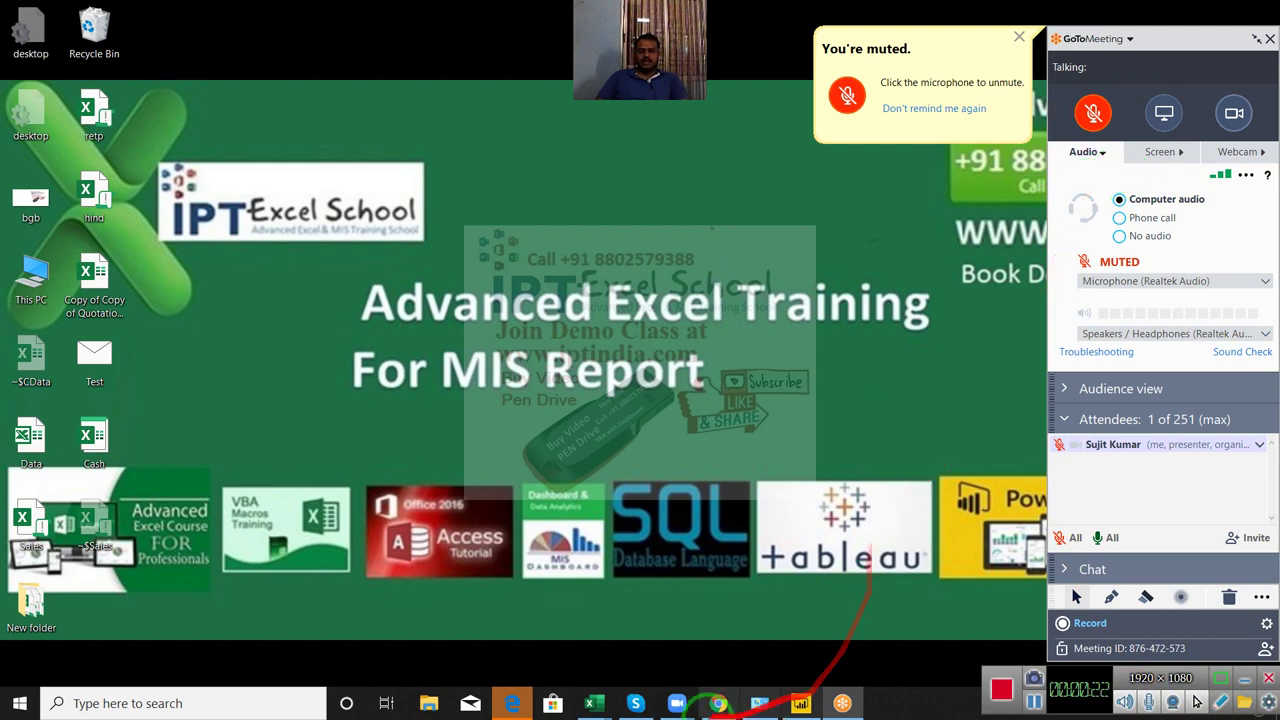
Bring the Zoom home window forward, dismiss the muted popup, and collapse the GoToMeeting panel
{"action": "mouse_move", "coordinate": [677, 703]}
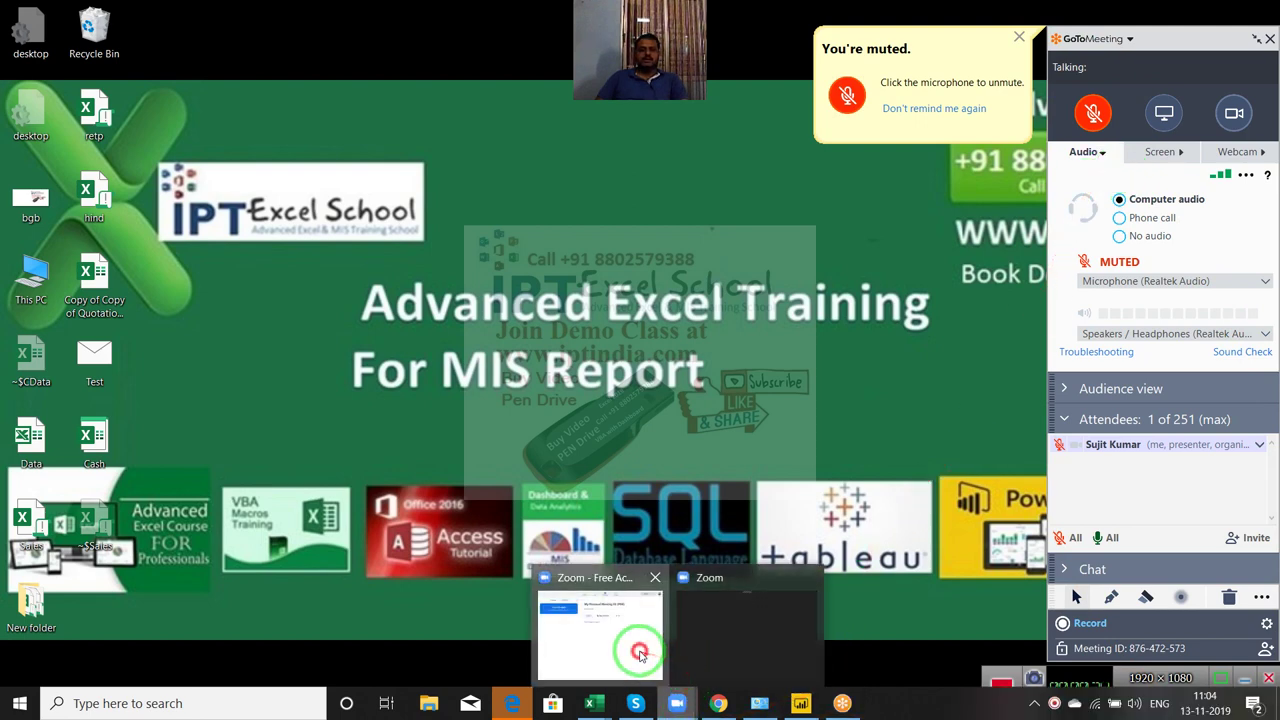
{"action": "left_click", "coordinate": [630, 620]}
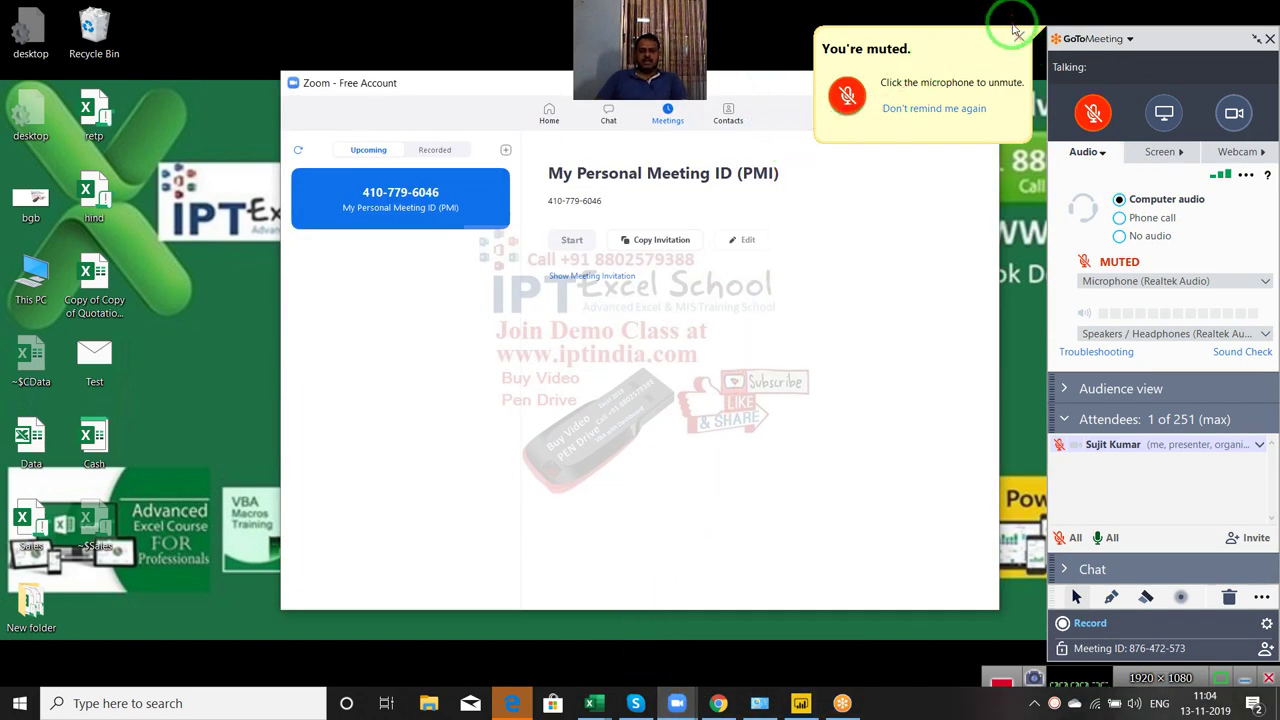
{"action": "left_click", "coordinate": [1019, 36]}
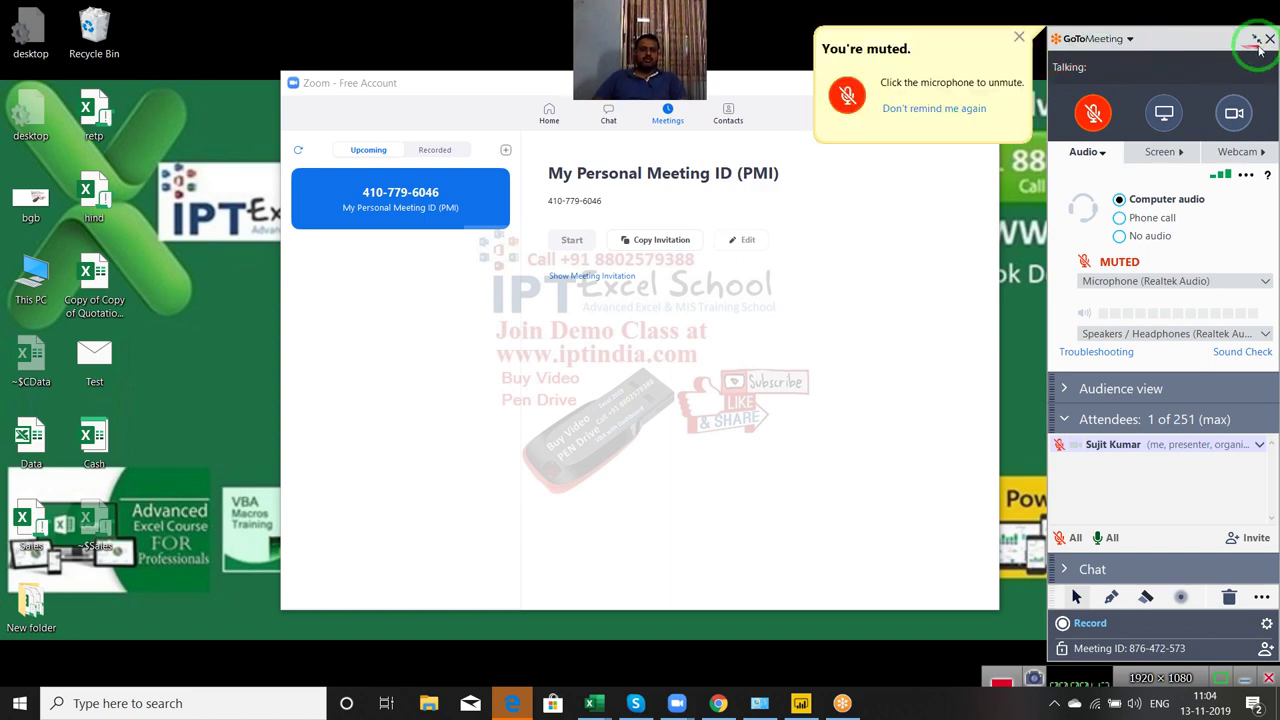
{"action": "left_click", "coordinate": [1256, 36]}
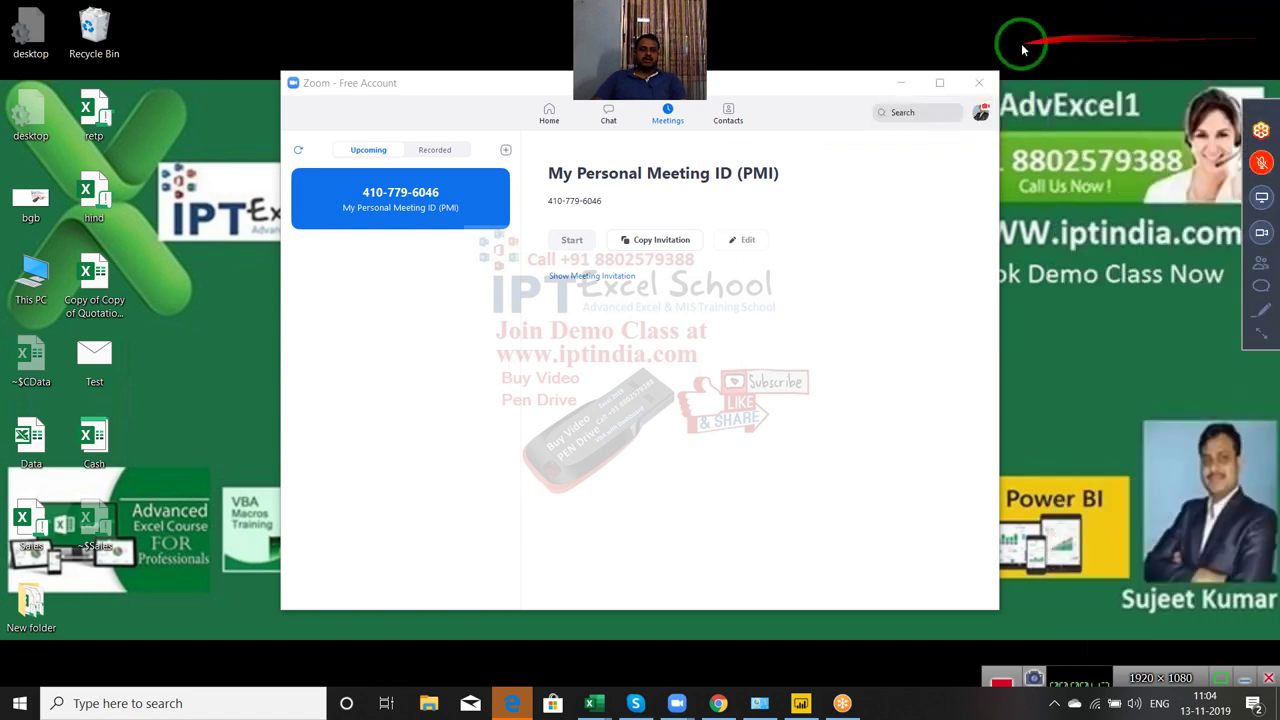
Minimize Zoom's home window and restore the meeting window at normal, non-full-screen size
{"action": "left_click", "coordinate": [900, 82]}
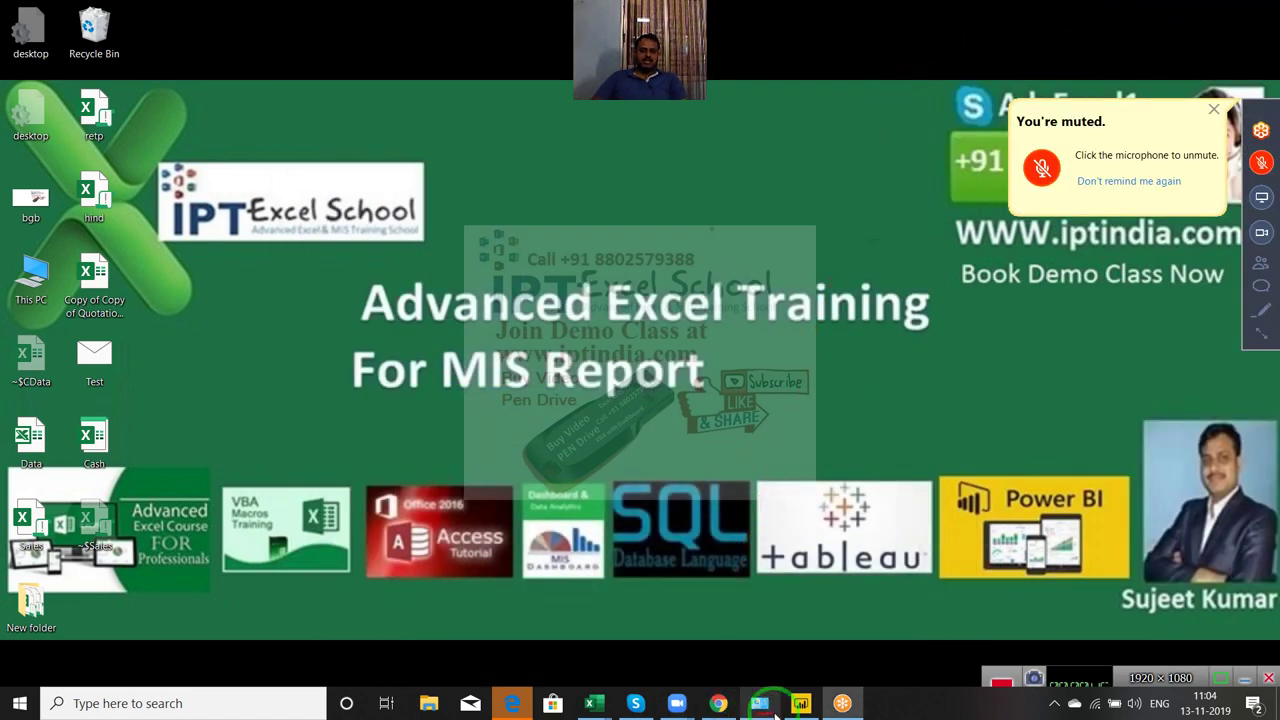
{"action": "mouse_move", "coordinate": [773, 710]}
{"action": "mouse_move", "coordinate": [680, 700]}
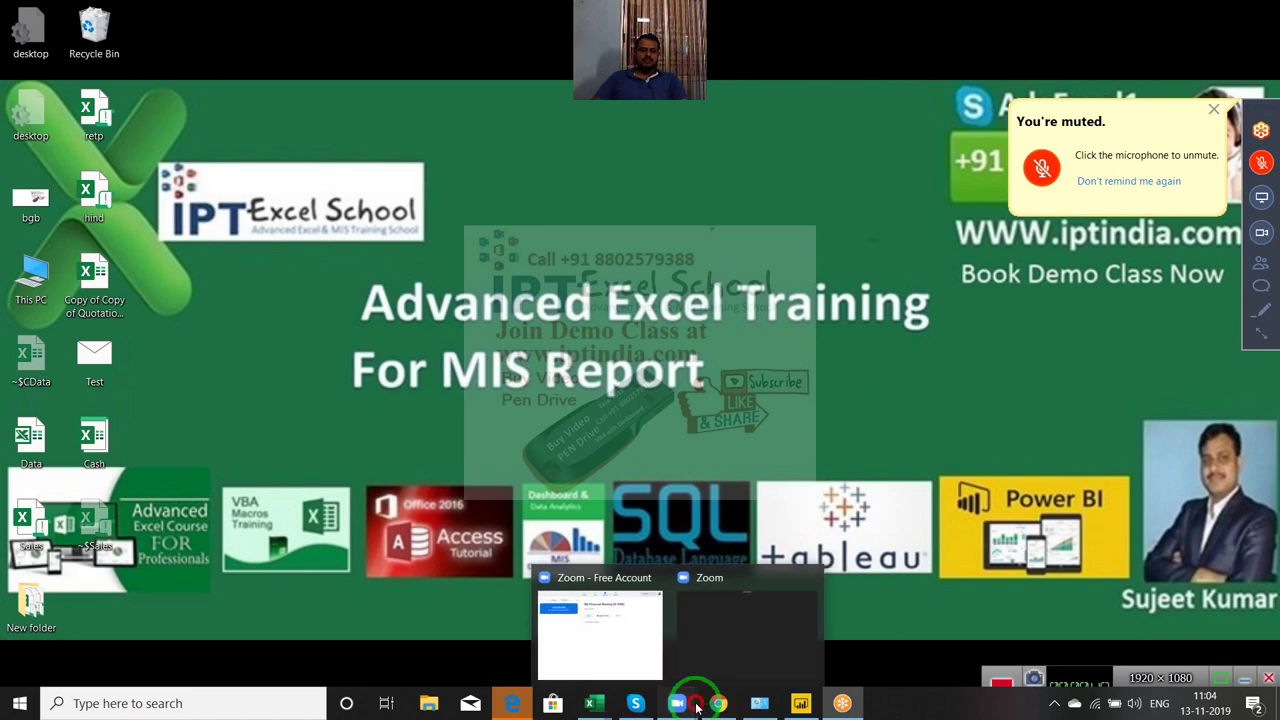
{"action": "left_click", "coordinate": [720, 652]}
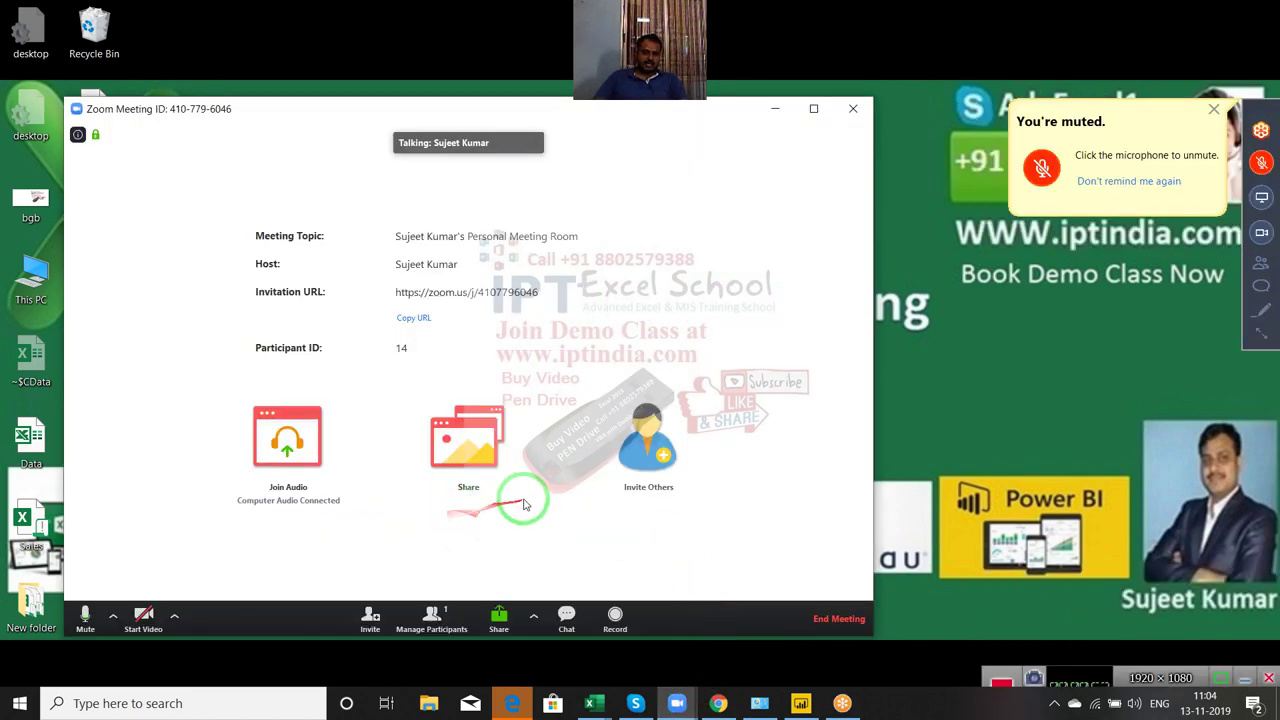
{"action": "mouse_move", "coordinate": [395, 291]}
{"action": "left_mouse_down"}
{"action": "mouse_move", "coordinate": [375, 295]}
{"action": "mouse_move", "coordinate": [467, 313]}
{"action": "mouse_move", "coordinate": [400, 285]}
{"action": "mouse_move", "coordinate": [1023, 128]}
{"action": "left_mouse_up"}
{"action": "key", "text": "alt+f"}
{"action": "double_click", "coordinate": [958, 160]}
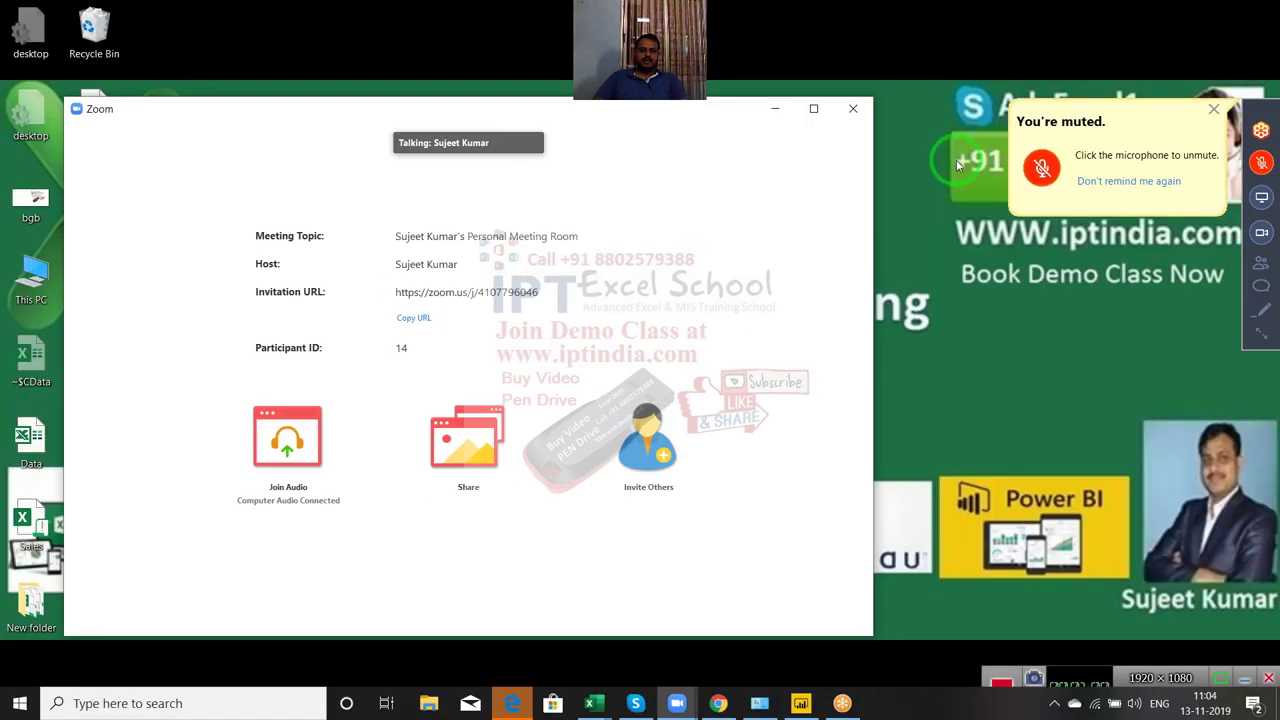
Dismiss the muted notification and minimize the meeting window to a small video thumbnail
{"action": "left_click_drag", "start_coordinate": [1214, 108], "coordinate": [1200, 485]}
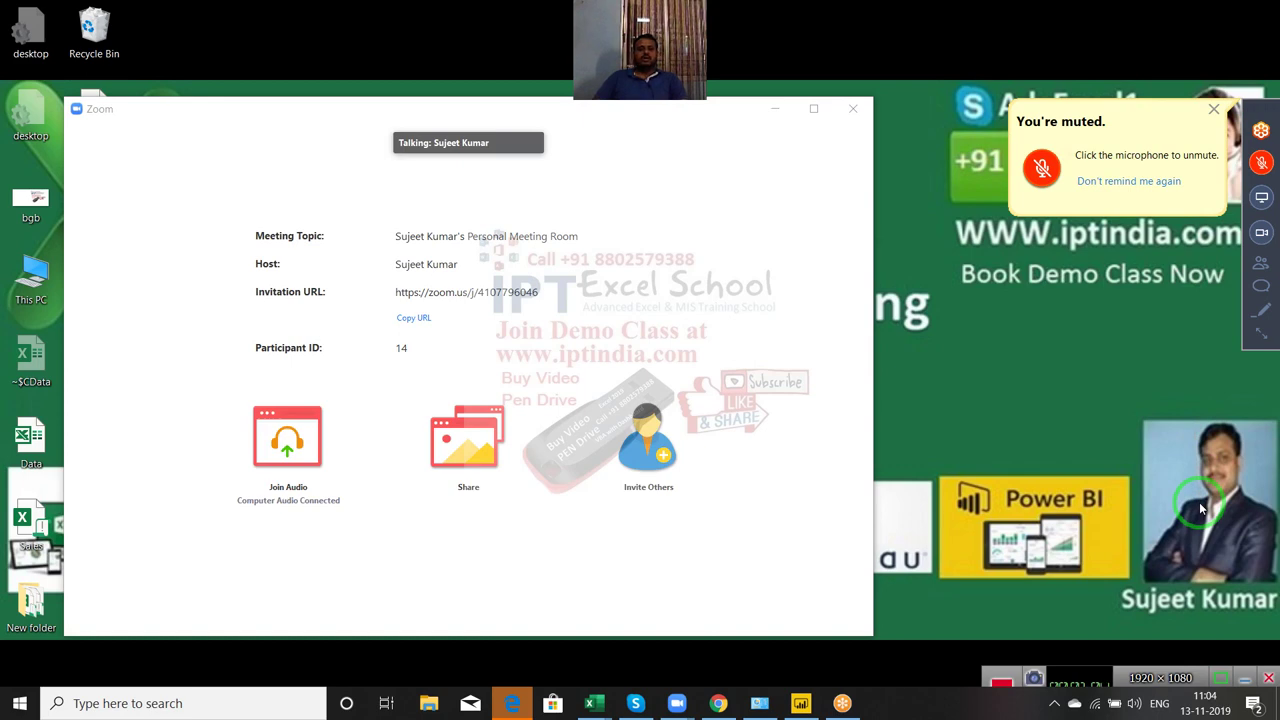
{"action": "left_click", "coordinate": [1210, 108]}
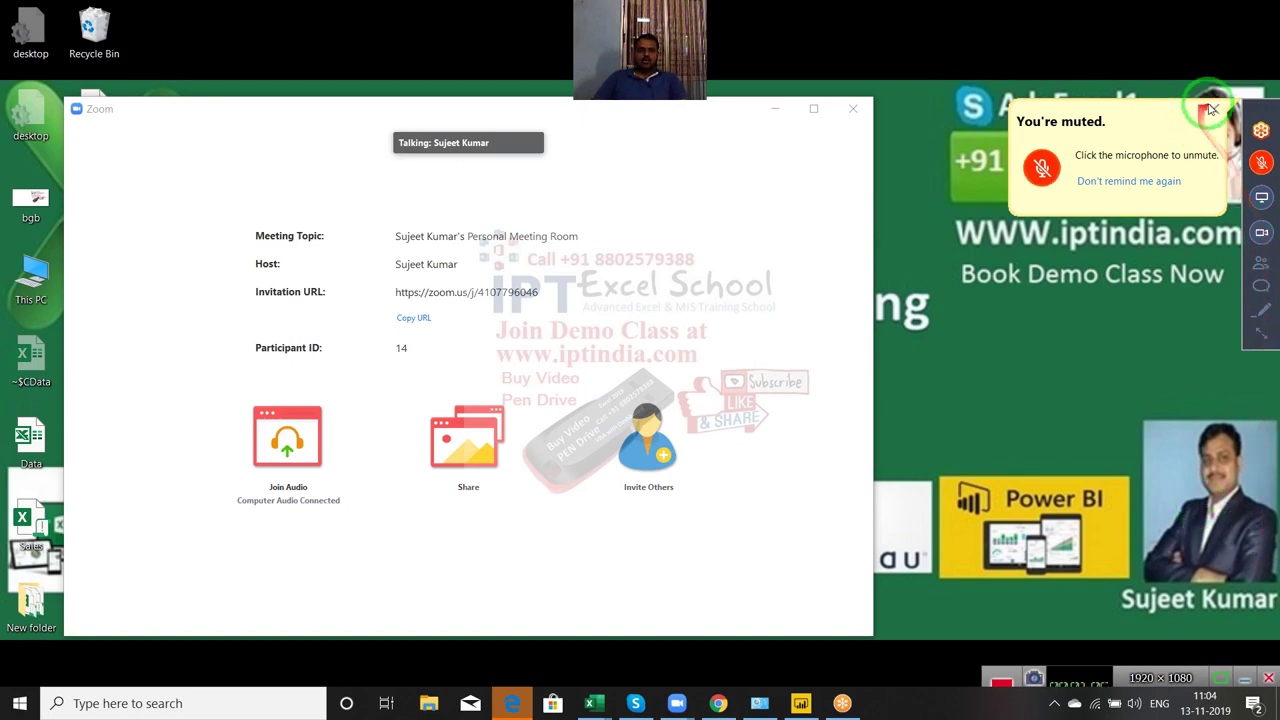
{"action": "left_click", "coordinate": [1151, 279]}
{"action": "left_click", "coordinate": [1077, 368]}
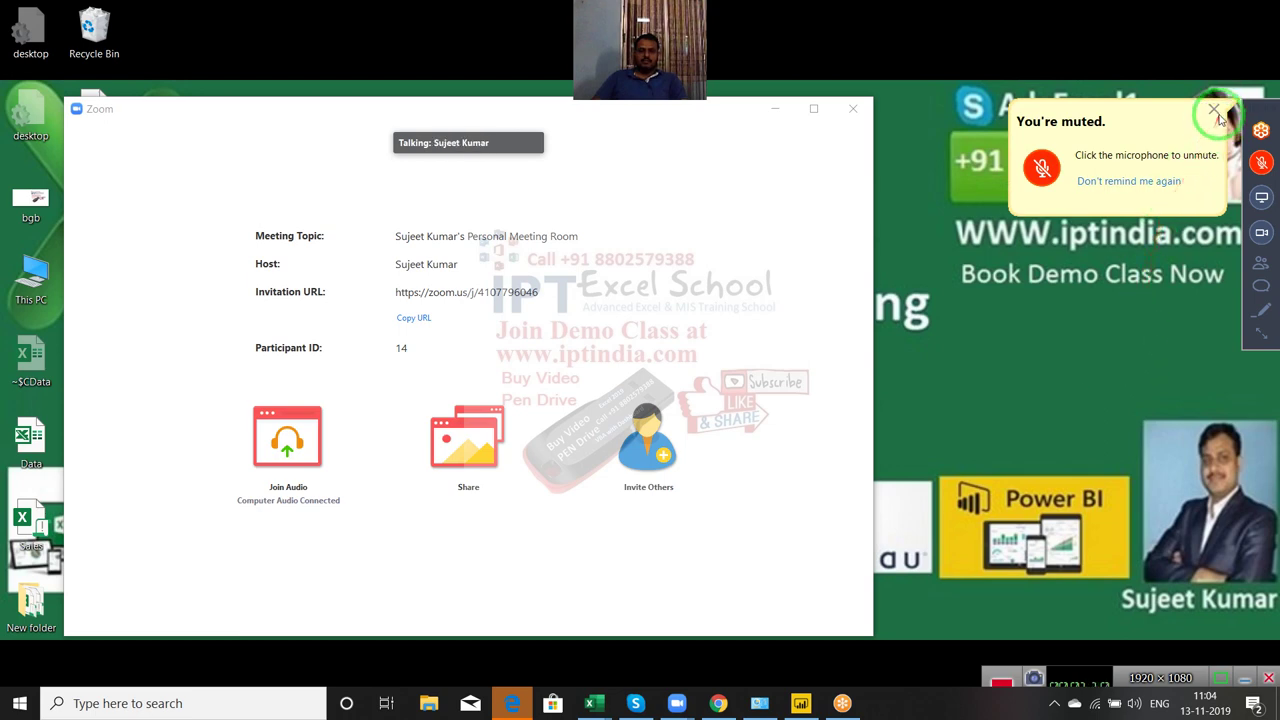
{"action": "mouse_move", "coordinate": [1205, 140]}
{"action": "left_mouse_down"}
{"action": "mouse_move", "coordinate": [532, 577]}
{"action": "mouse_move", "coordinate": [1213, 118]}
{"action": "left_mouse_up"}
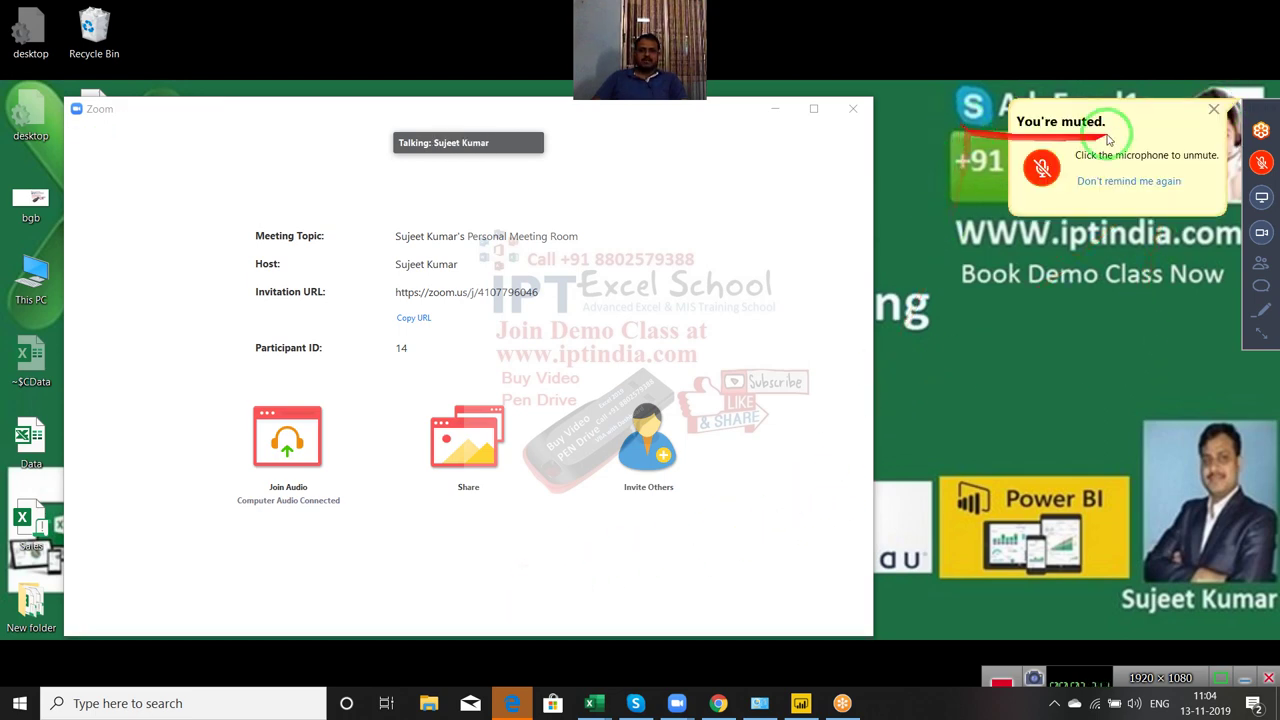
{"action": "left_click", "coordinate": [1213, 112]}
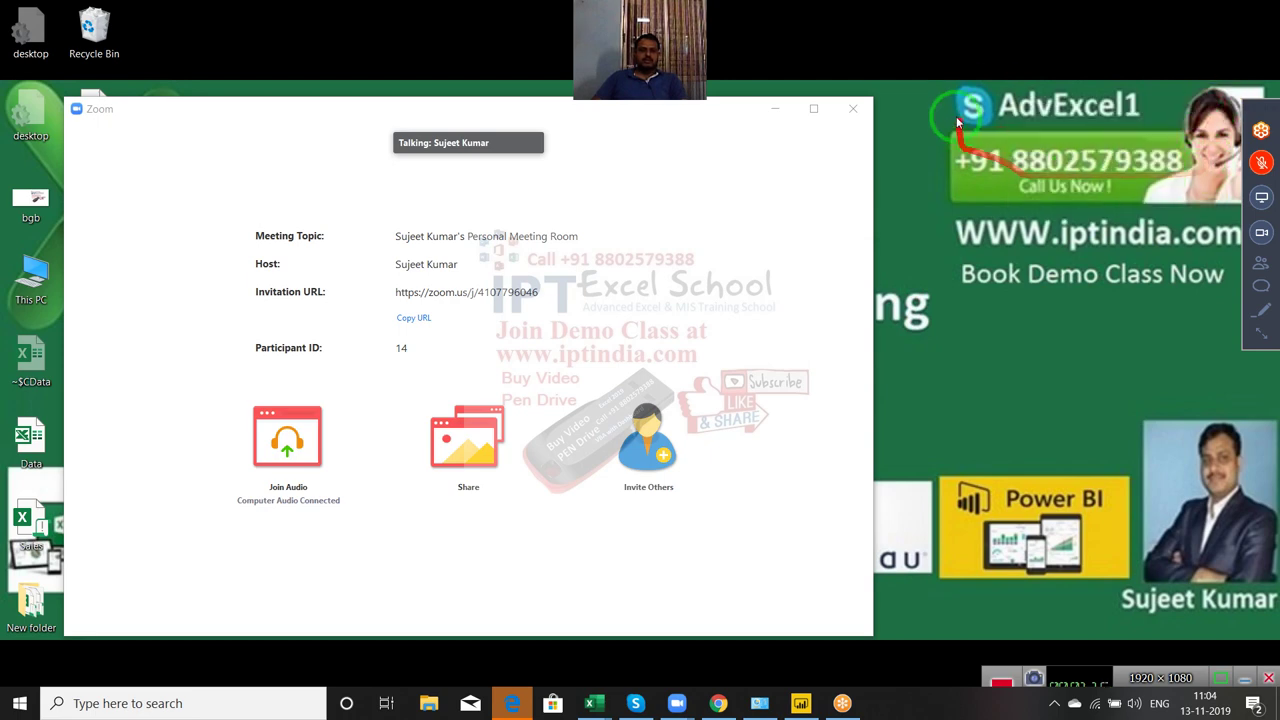
{"action": "left_click", "coordinate": [769, 109]}
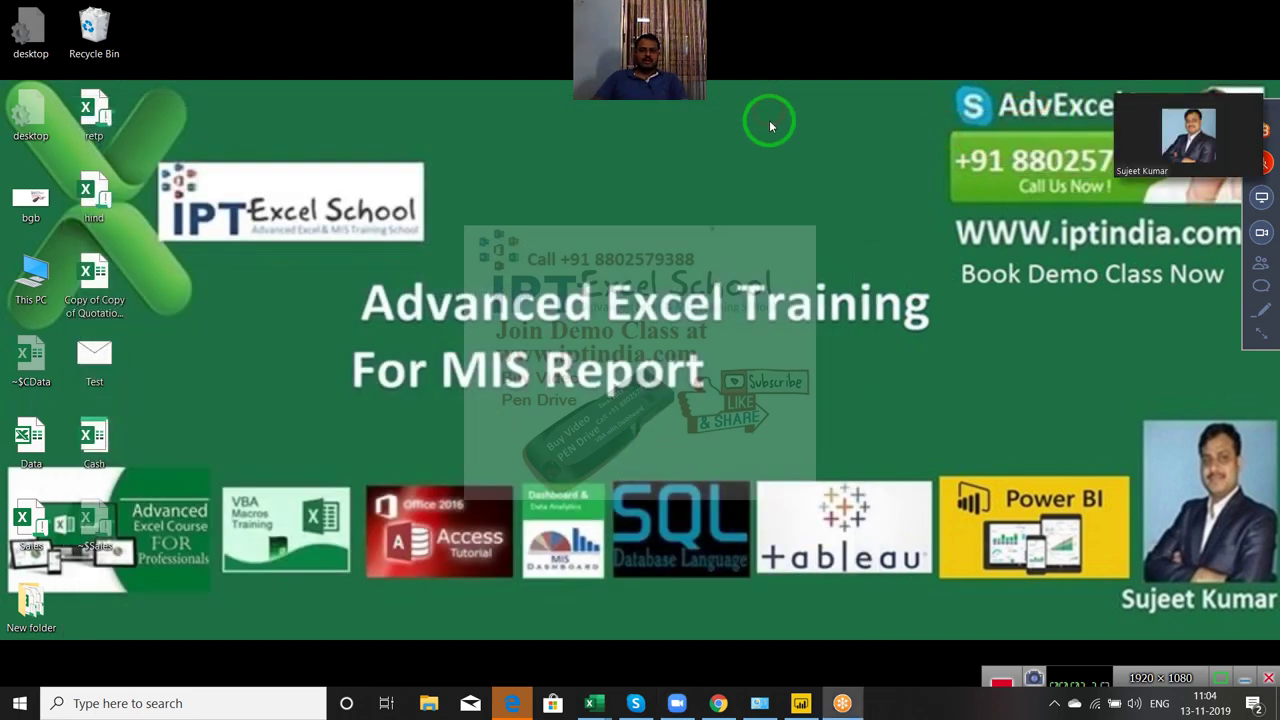
{"action": "mouse_move", "coordinate": [1008, 356]}
{"action": "left_mouse_down"}
{"action": "mouse_move", "coordinate": [1205, 178]}
{"action": "mouse_move", "coordinate": [480, 63]}
{"action": "left_mouse_up"}
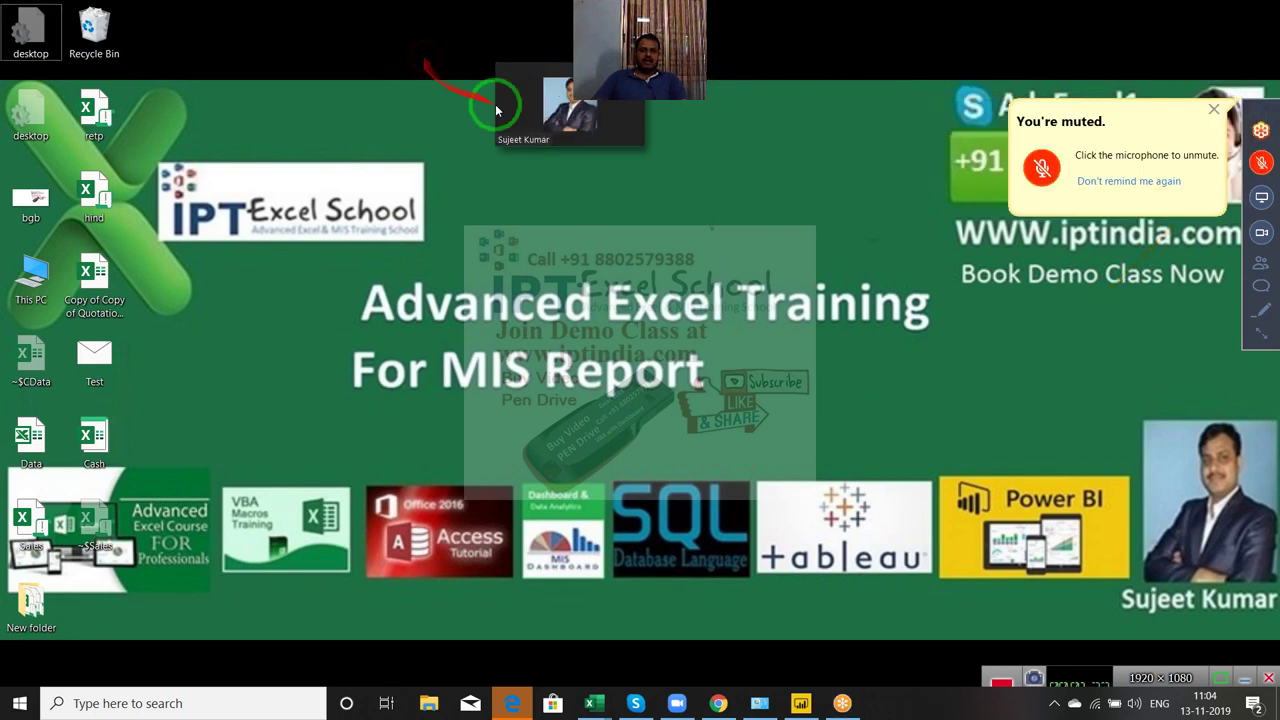
{"action": "left_click", "coordinate": [1214, 109]}
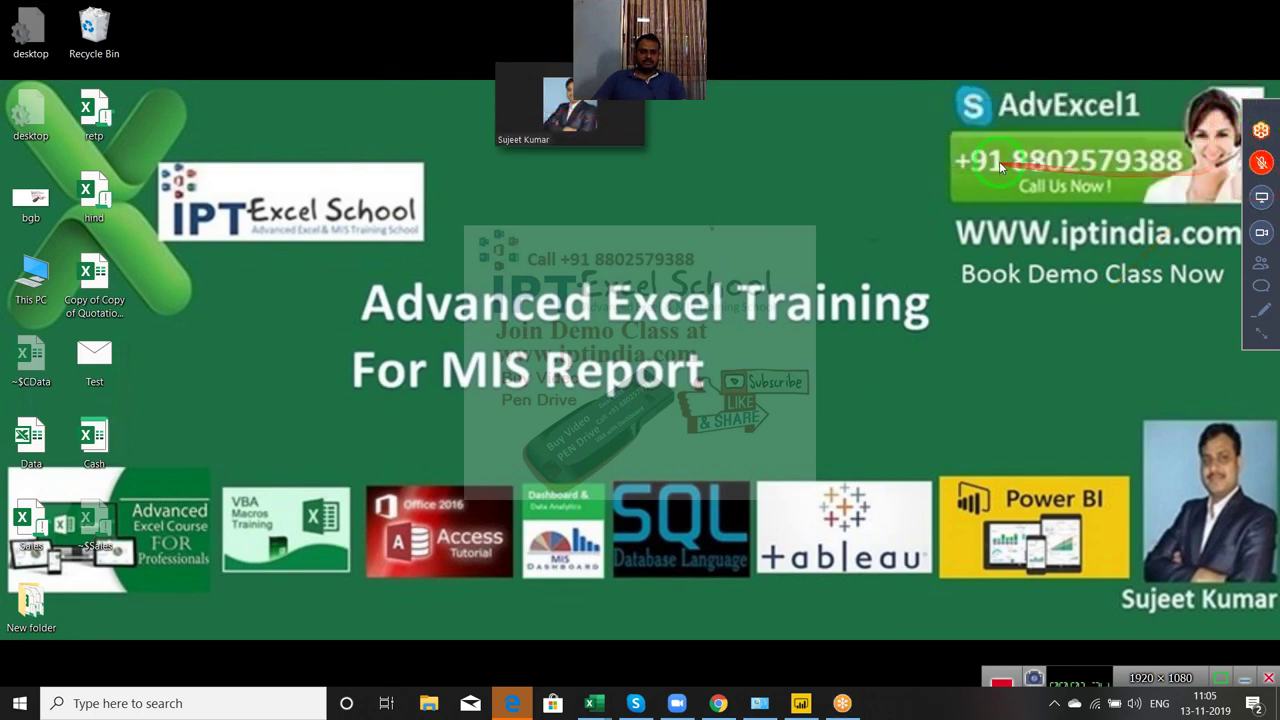
{"action": "left_click_drag", "start_coordinate": [1077, 168], "coordinate": [1113, 155]}
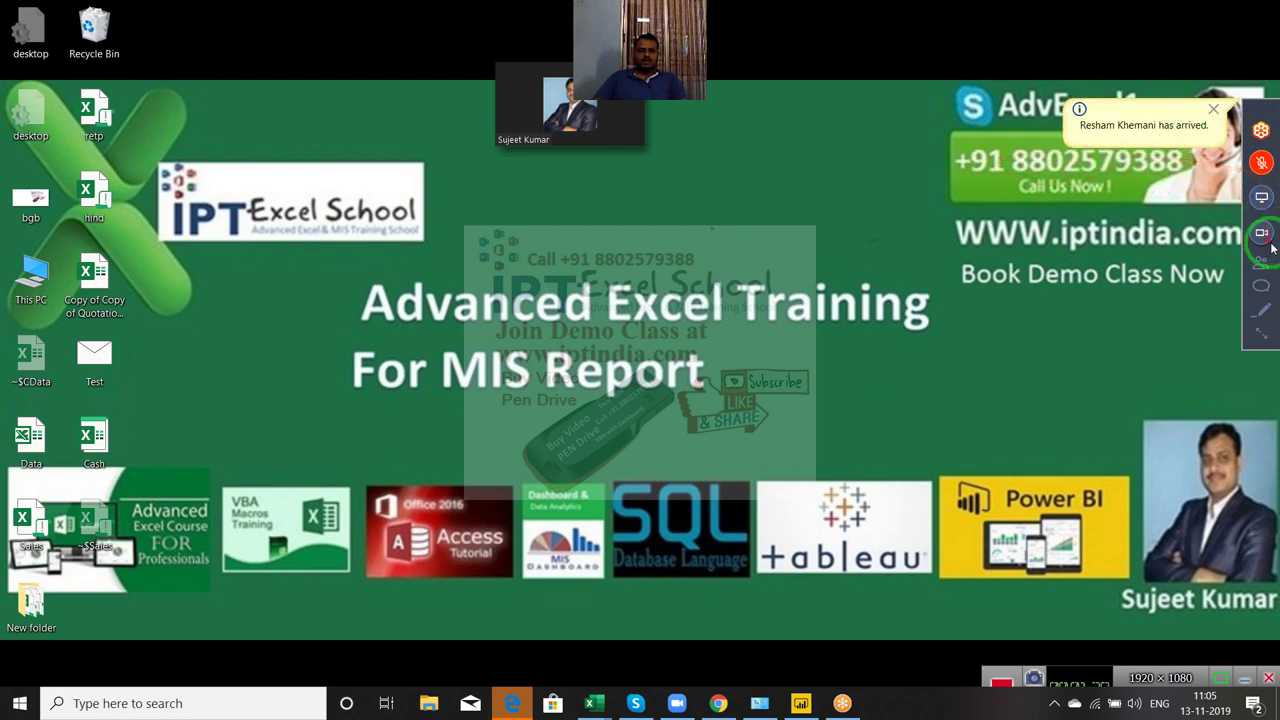
Share the whole screen via GoToMeeting's Screen > Share, then collapse the panel with the mic muted
{"action": "left_click", "coordinate": [1261, 340]}
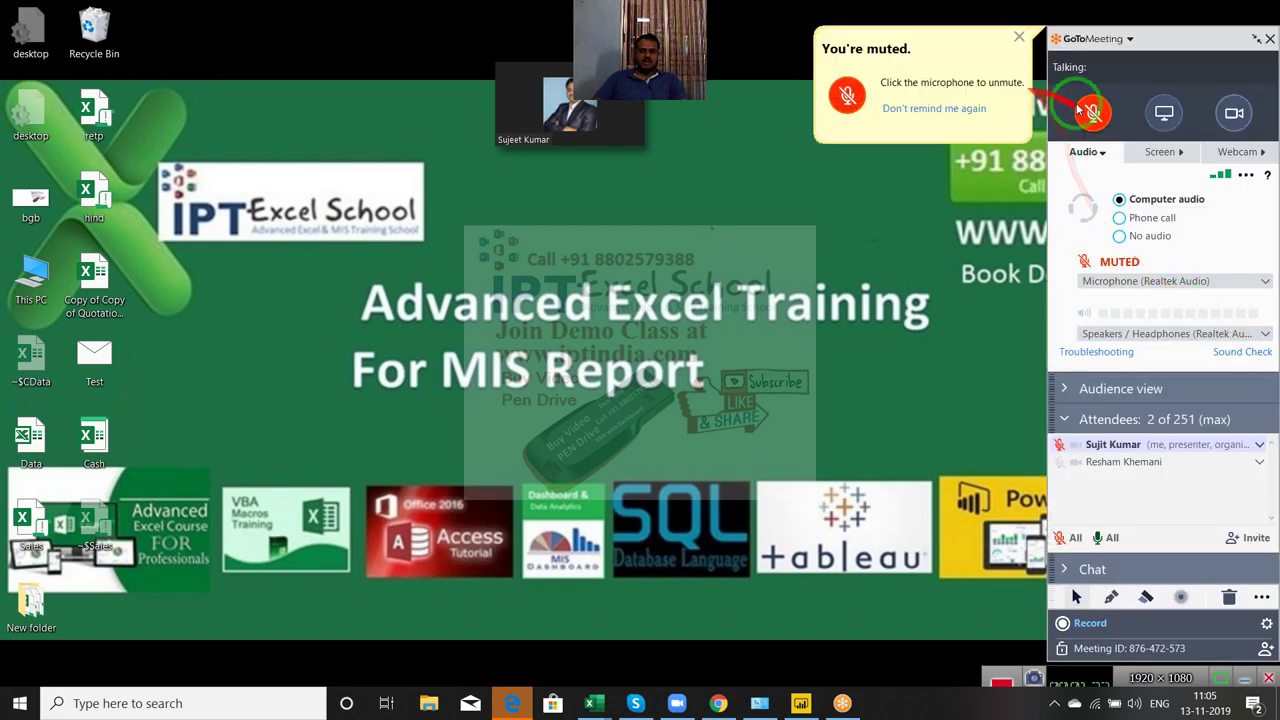
{"action": "left_click", "coordinate": [1095, 115]}
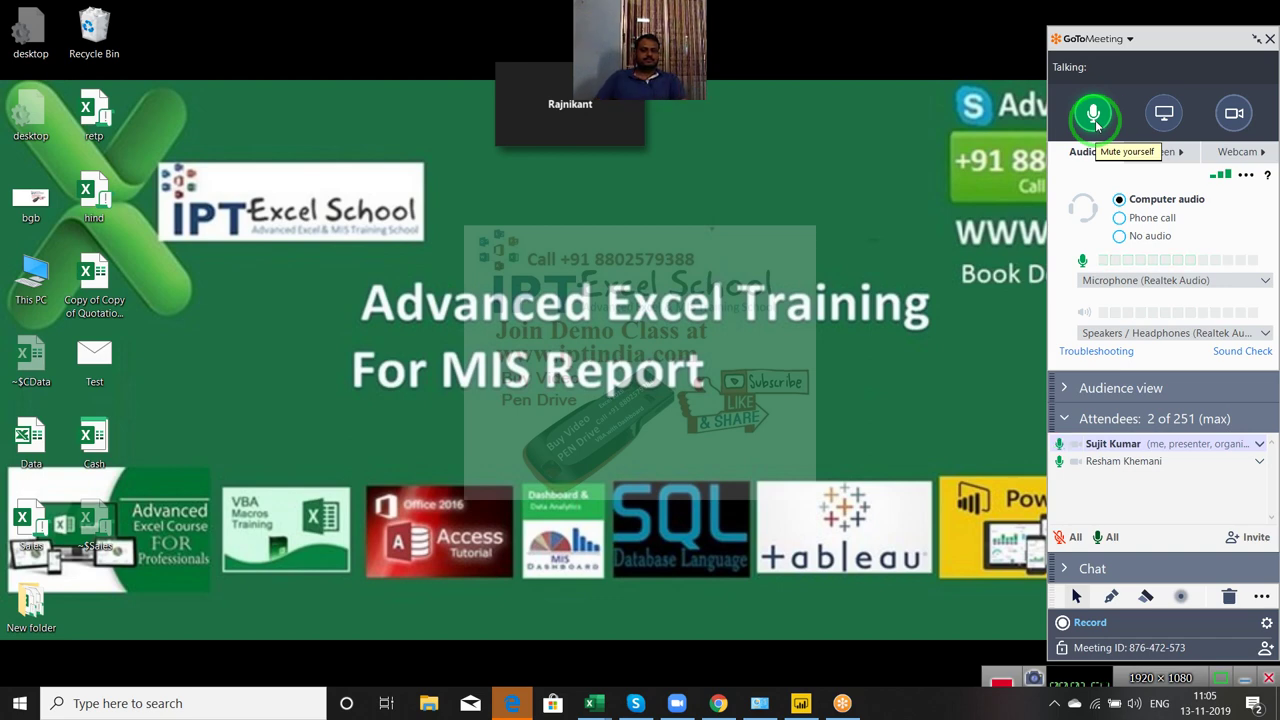
{"action": "left_click", "coordinate": [1164, 113]}
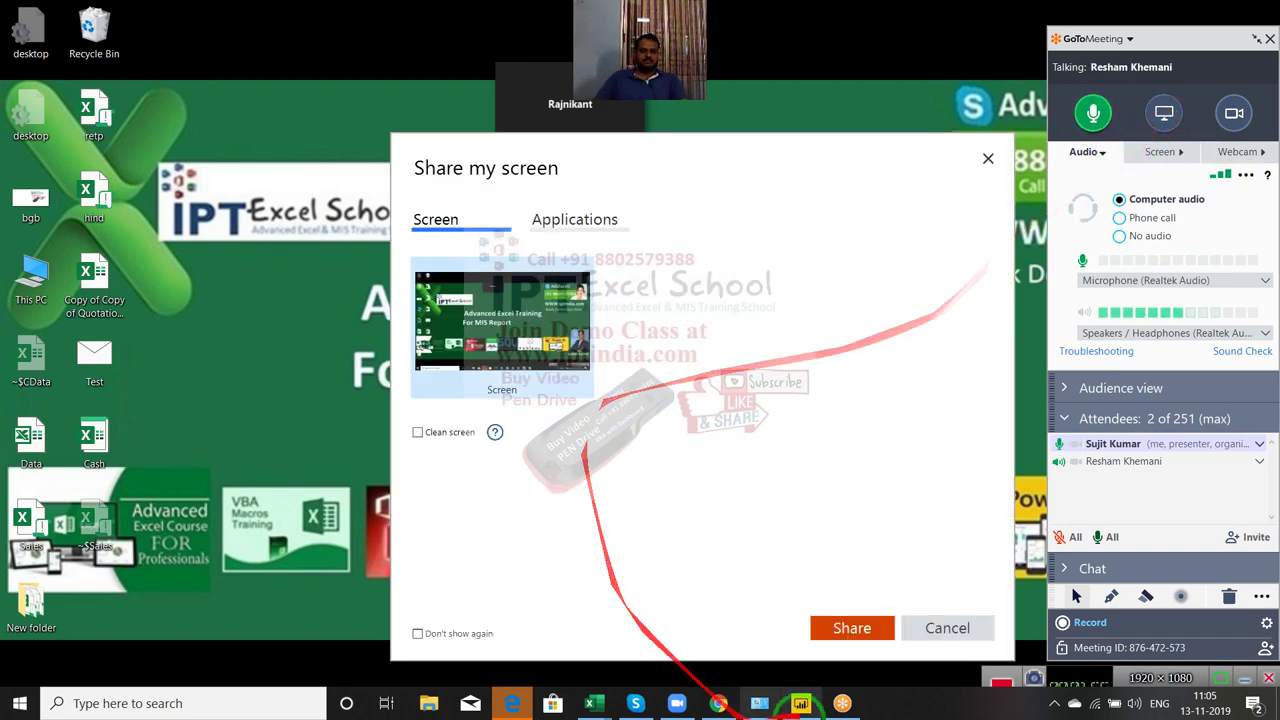
{"action": "left_click", "coordinate": [848, 630]}
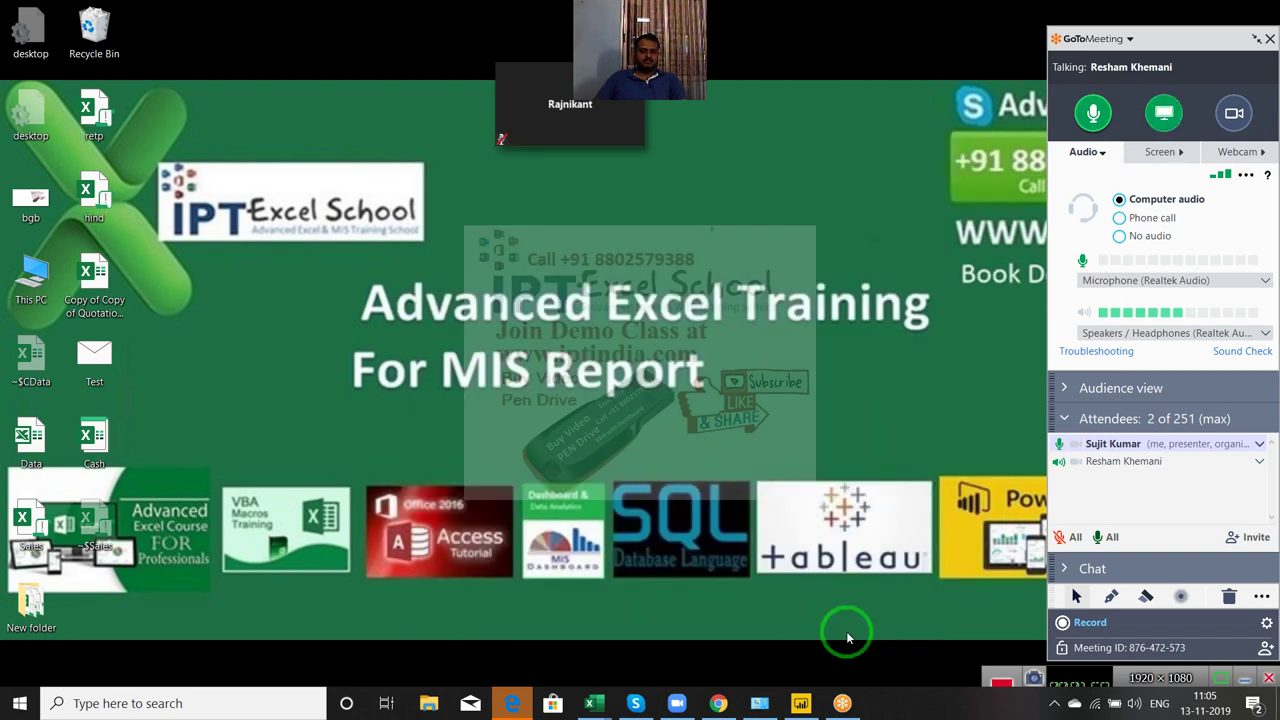
{"action": "left_click", "coordinate": [1255, 38]}
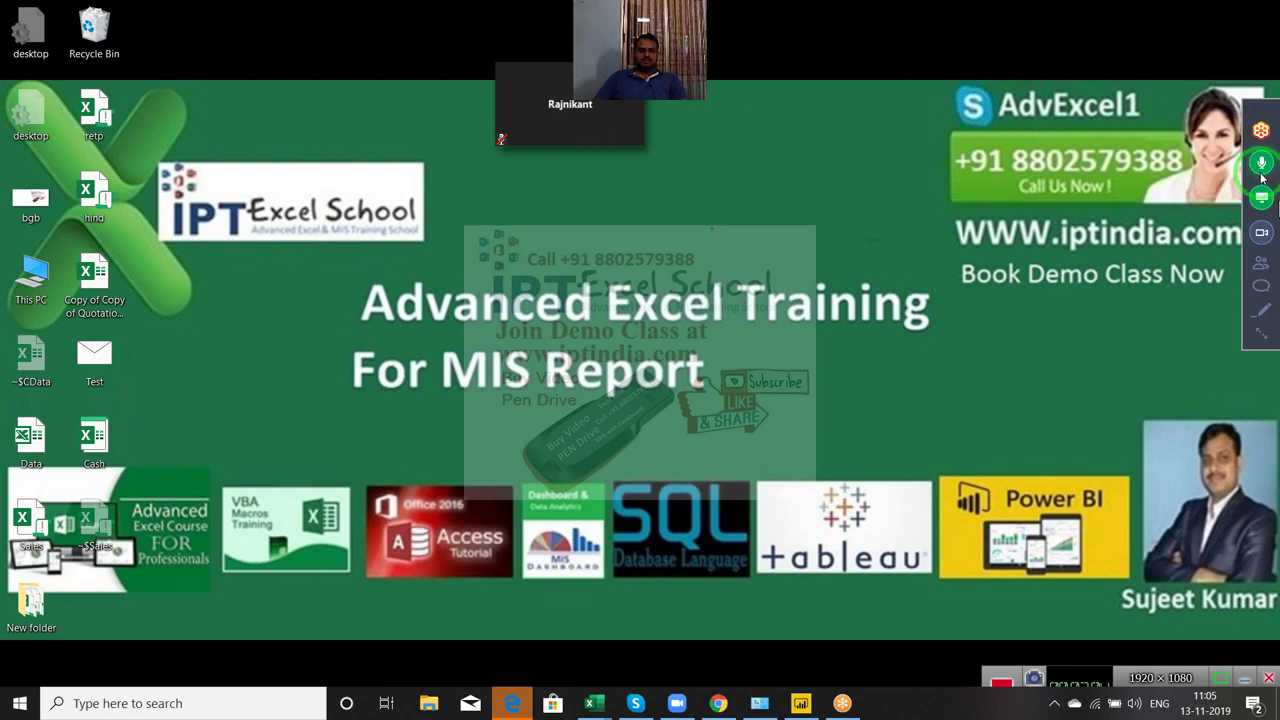
{"action": "left_click", "coordinate": [1262, 165]}
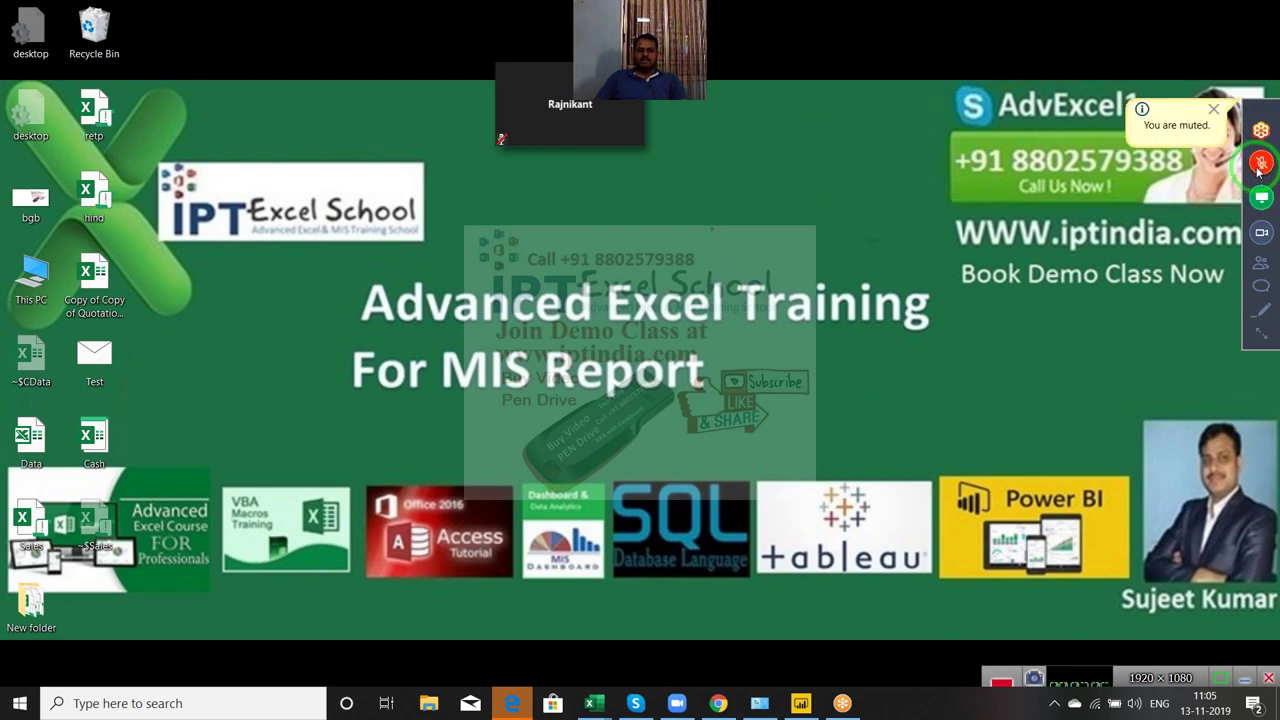
Restore the Zoom meeting window, show the participants list, and expand the GoToMeeting panel
{"action": "left_click", "coordinate": [630, 133]}
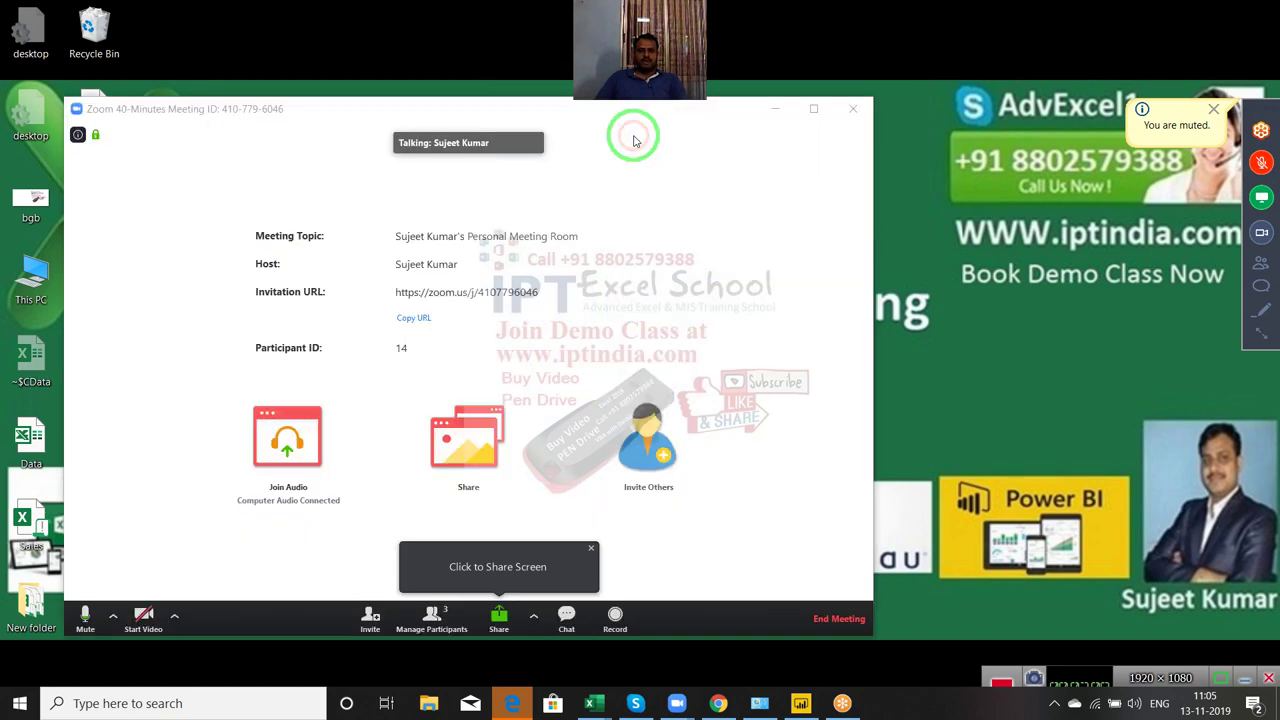
{"action": "left_click", "coordinate": [432, 618]}
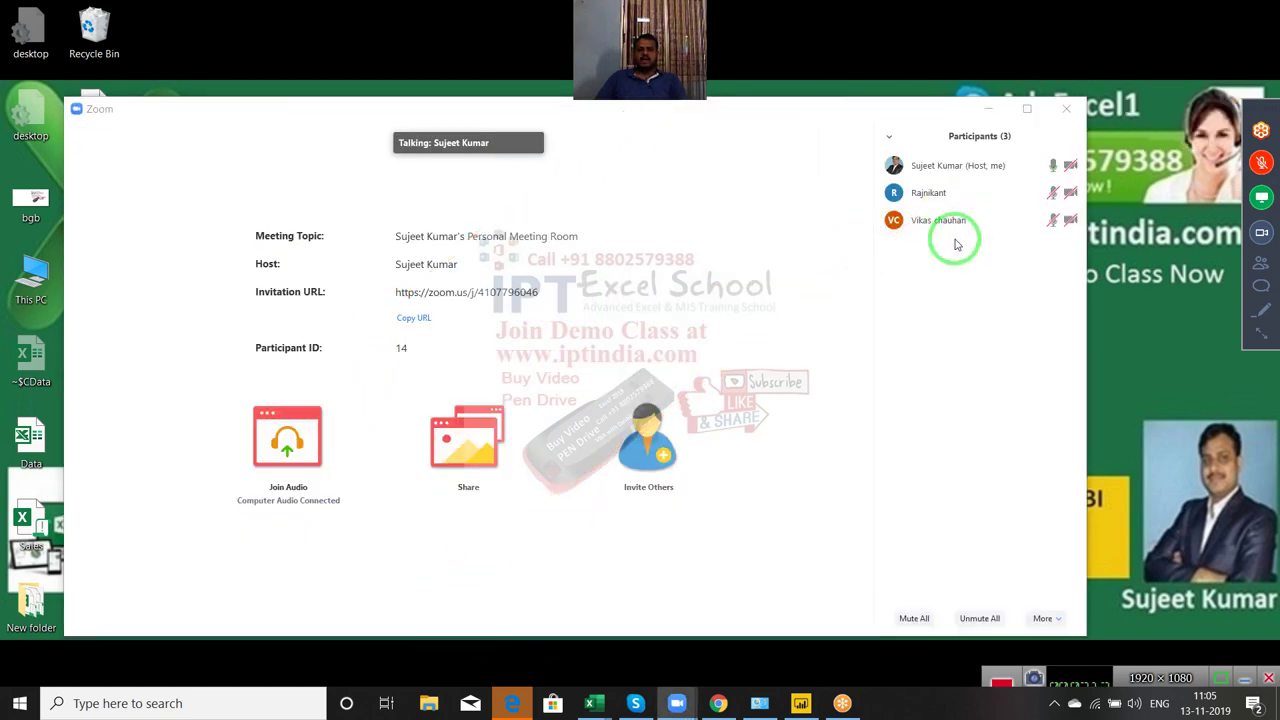
{"action": "left_click", "coordinate": [1262, 334]}
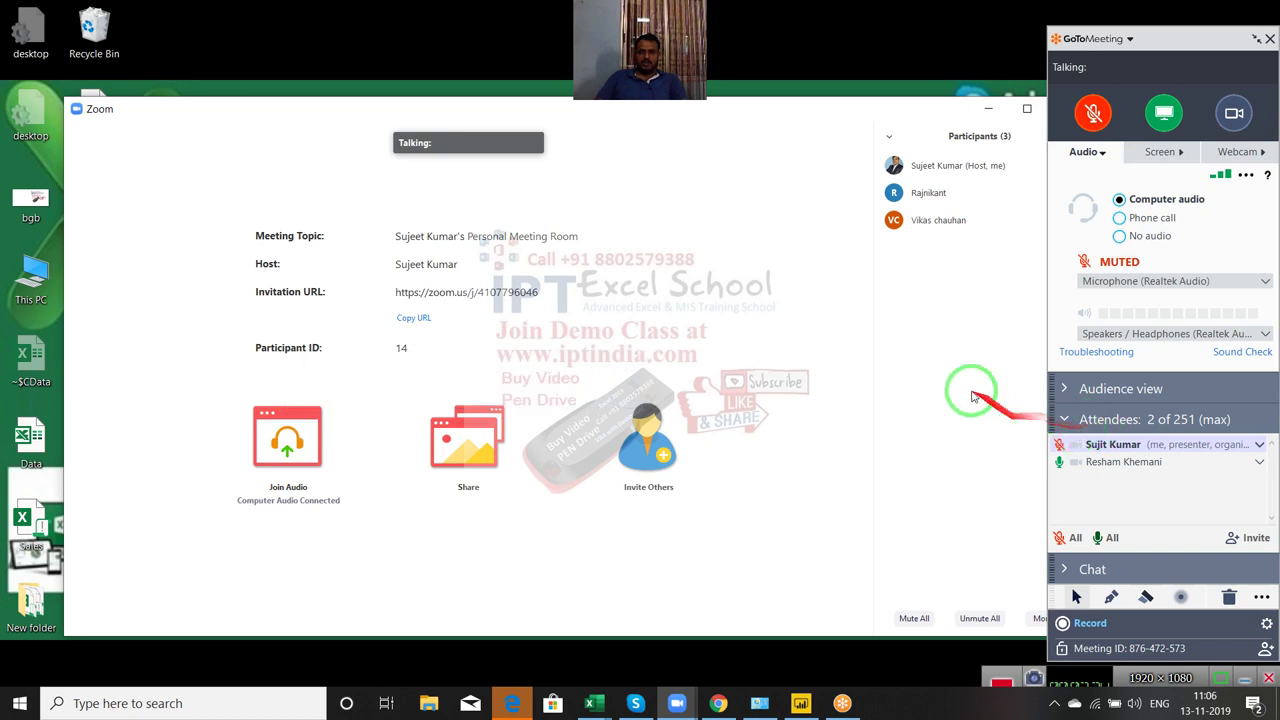
{"action": "mouse_move", "coordinate": [922, 198]}
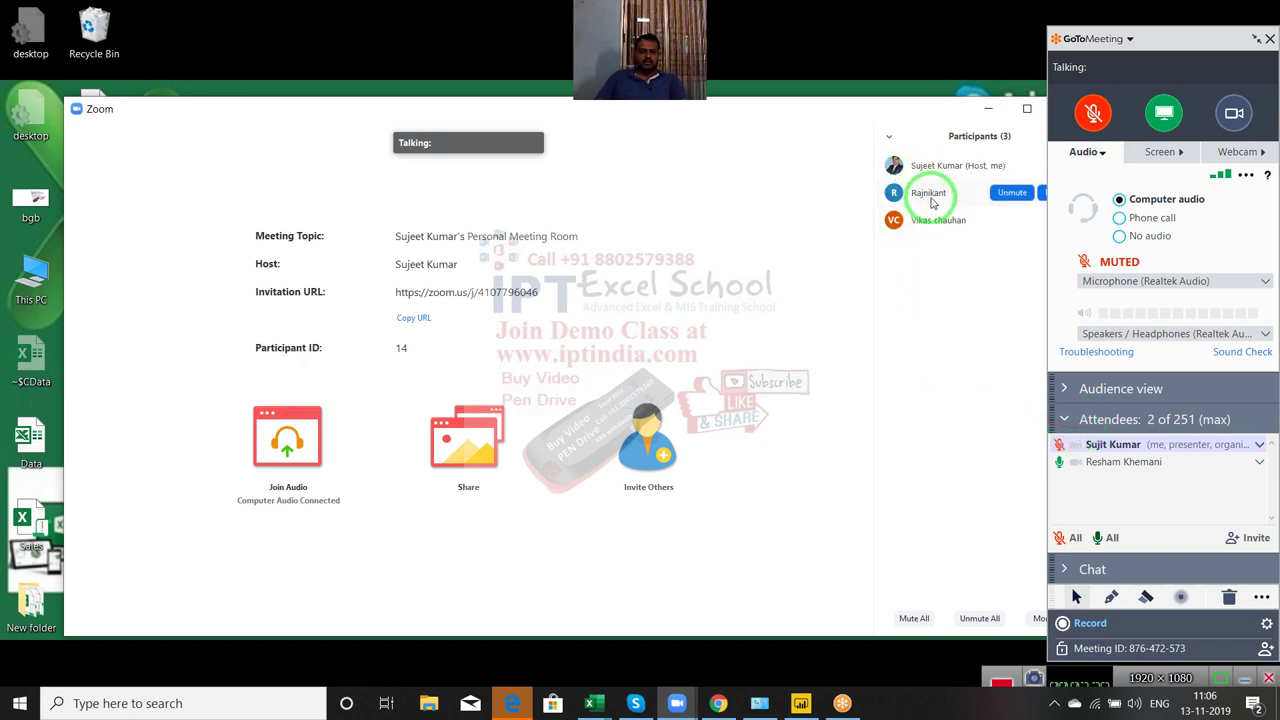
{"action": "mouse_move", "coordinate": [785, 112]}
{"action": "left_mouse_down"}
{"action": "mouse_move", "coordinate": [720, 103]}
{"action": "mouse_move", "coordinate": [740, 98]}
{"action": "left_mouse_up"}
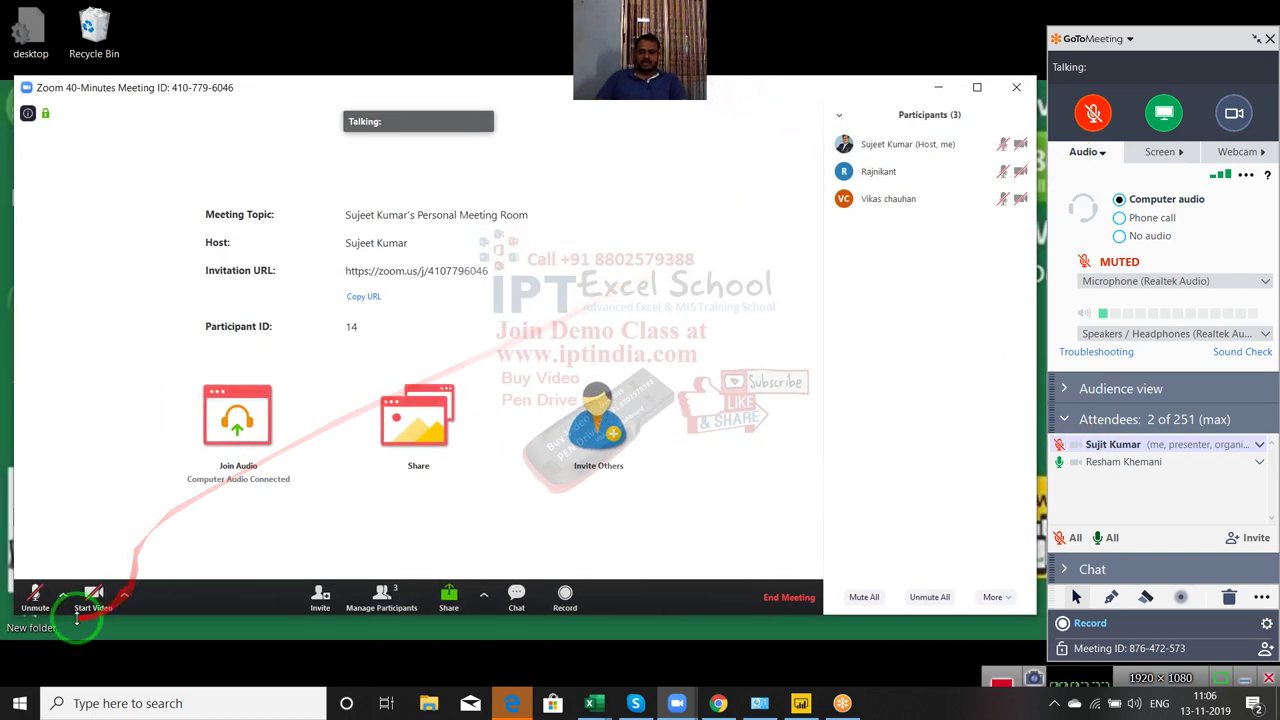
Unmute in Zoom and share the whole Screen with participants
{"action": "left_click", "coordinate": [35, 597]}
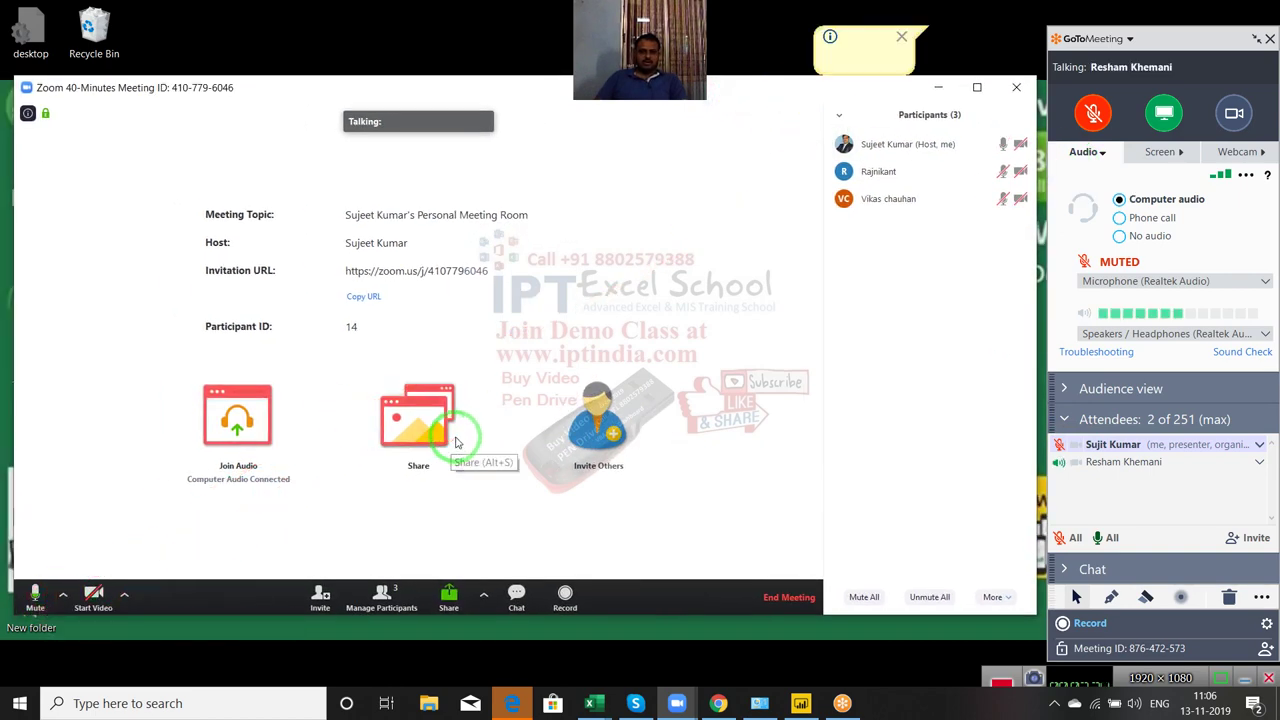
{"action": "left_click", "coordinate": [455, 442]}
{"action": "left_click", "coordinate": [1093, 113]}
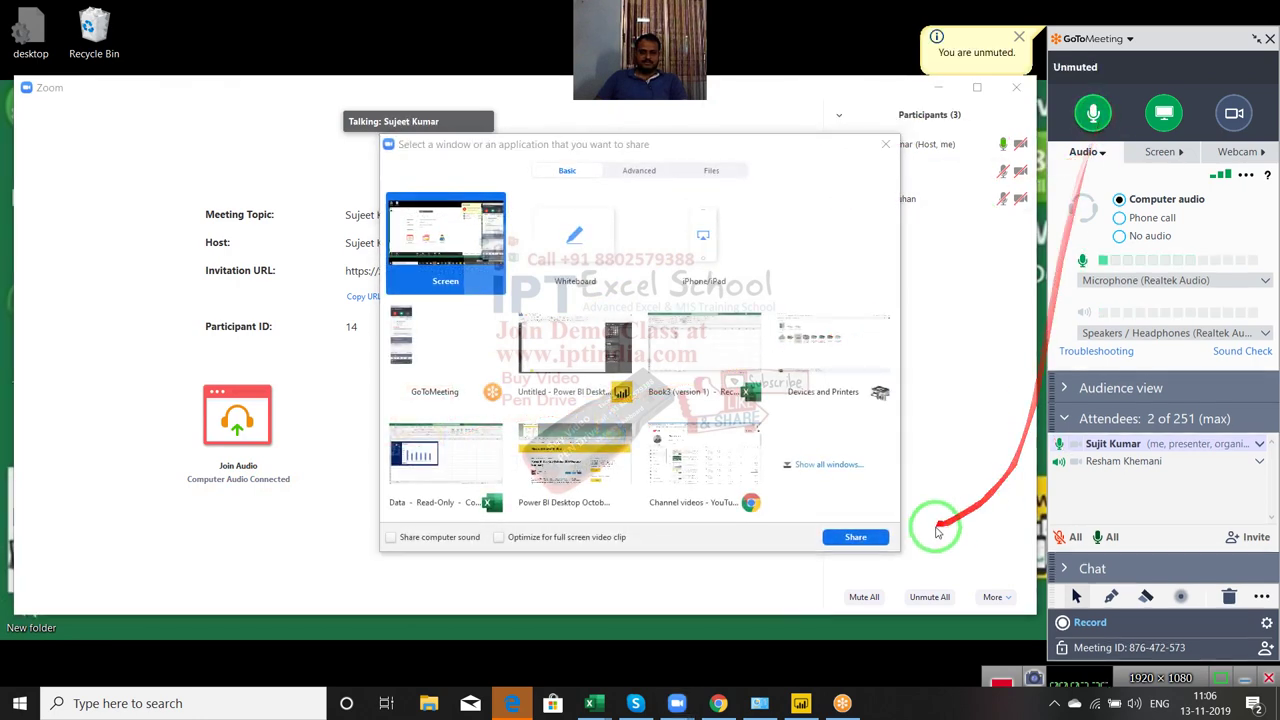
{"action": "left_click", "coordinate": [860, 536]}
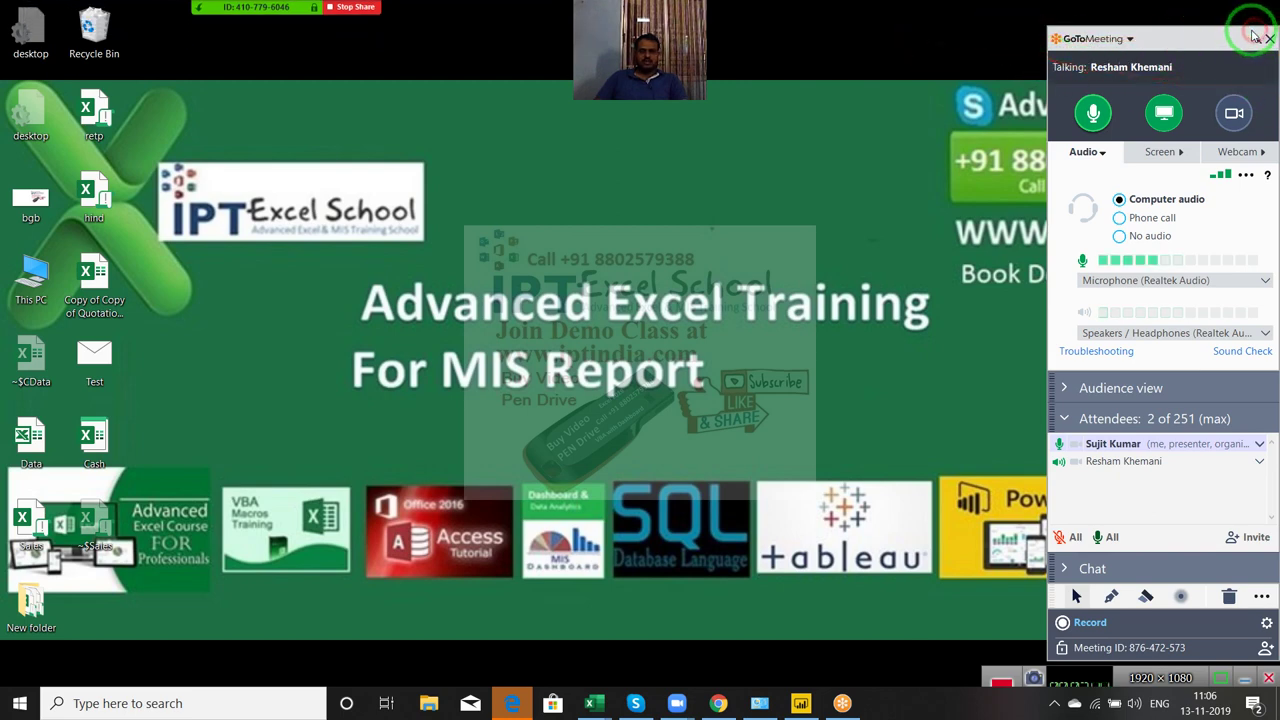
Collapse GoToMeeting, close the Power BI blog Edge window, and bring up YouTube Studio in Chrome
{"action": "left_click", "coordinate": [1255, 38]}
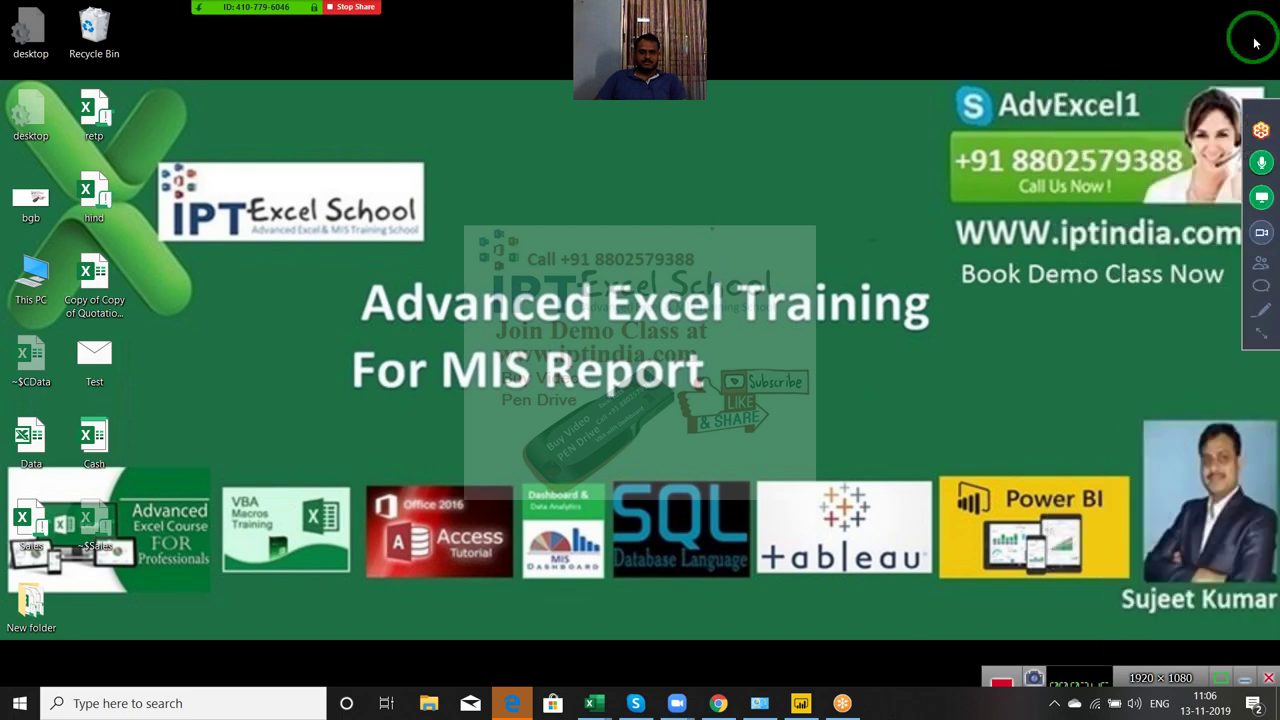
{"action": "mouse_move", "coordinate": [243, 12]}
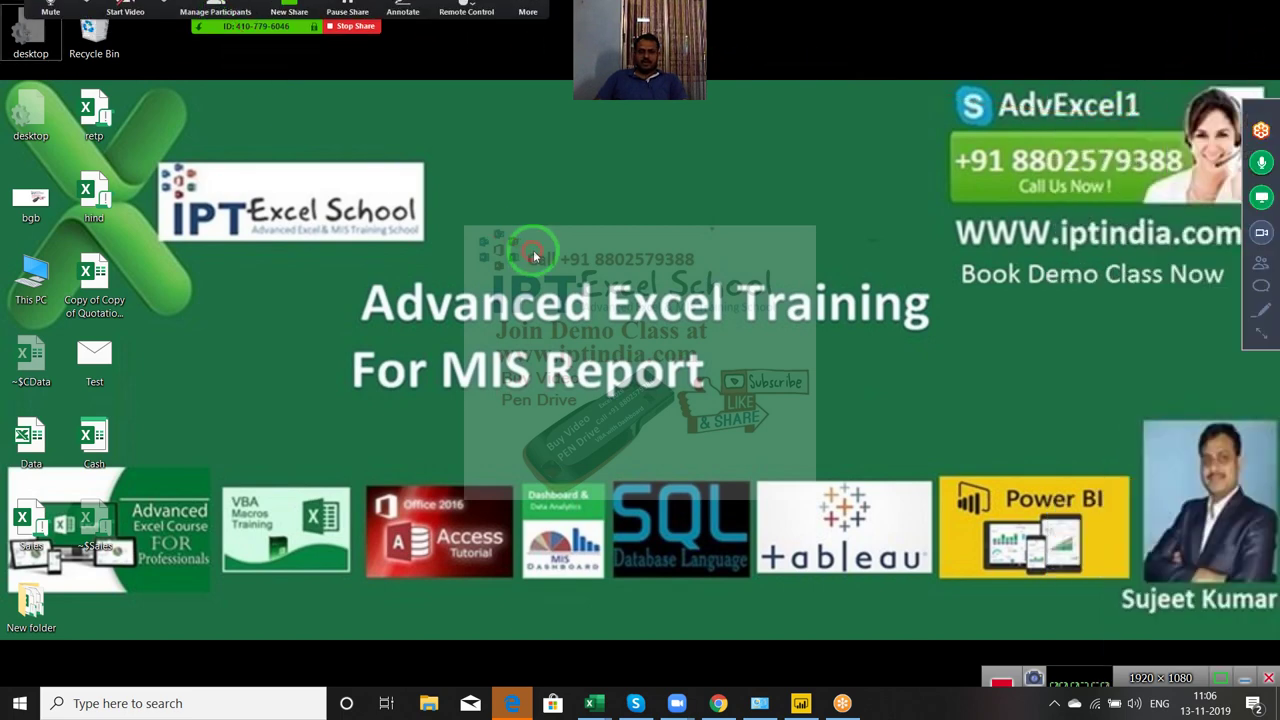
{"action": "left_click", "coordinate": [515, 700]}
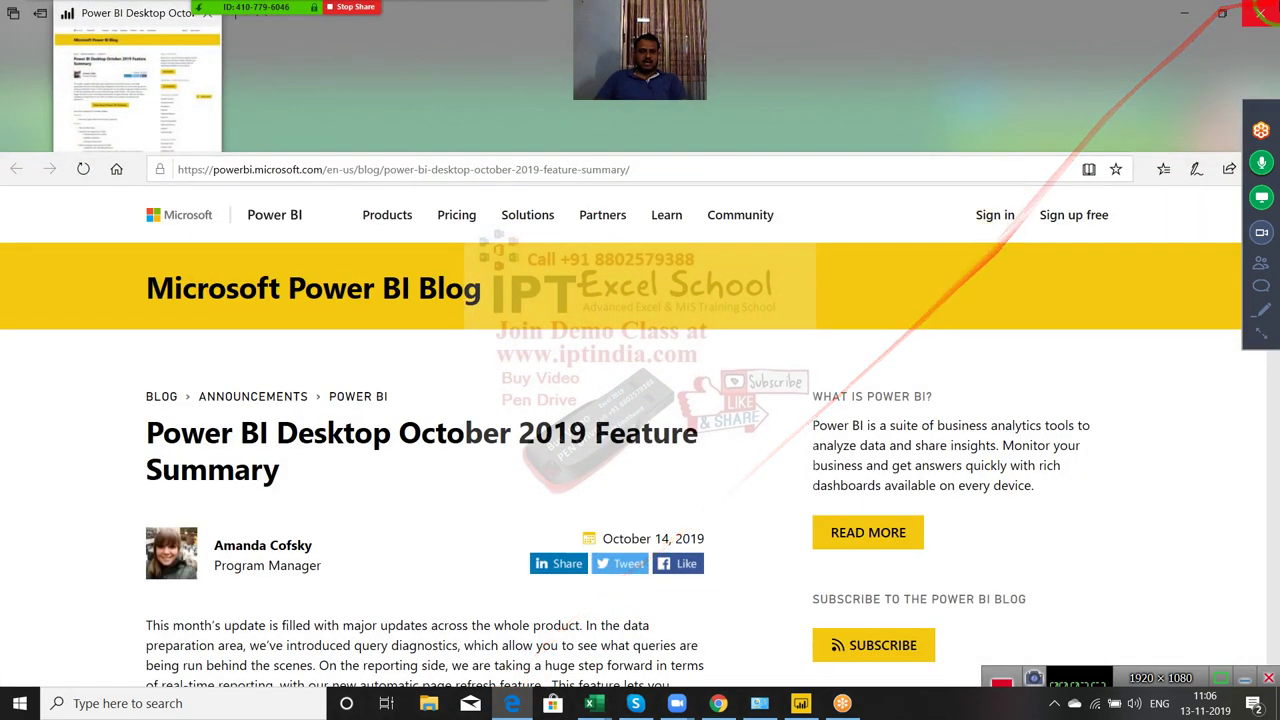
{"action": "left_click", "coordinate": [1266, 11]}
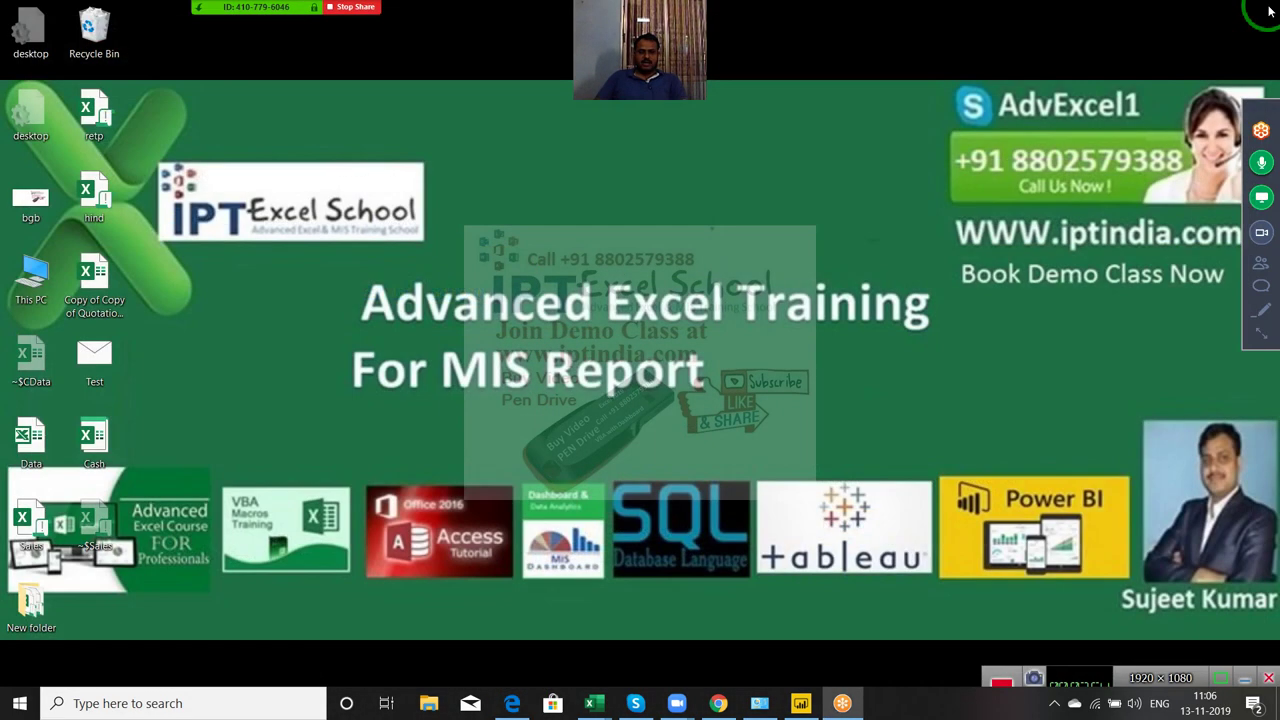
{"action": "left_click", "coordinate": [720, 703]}
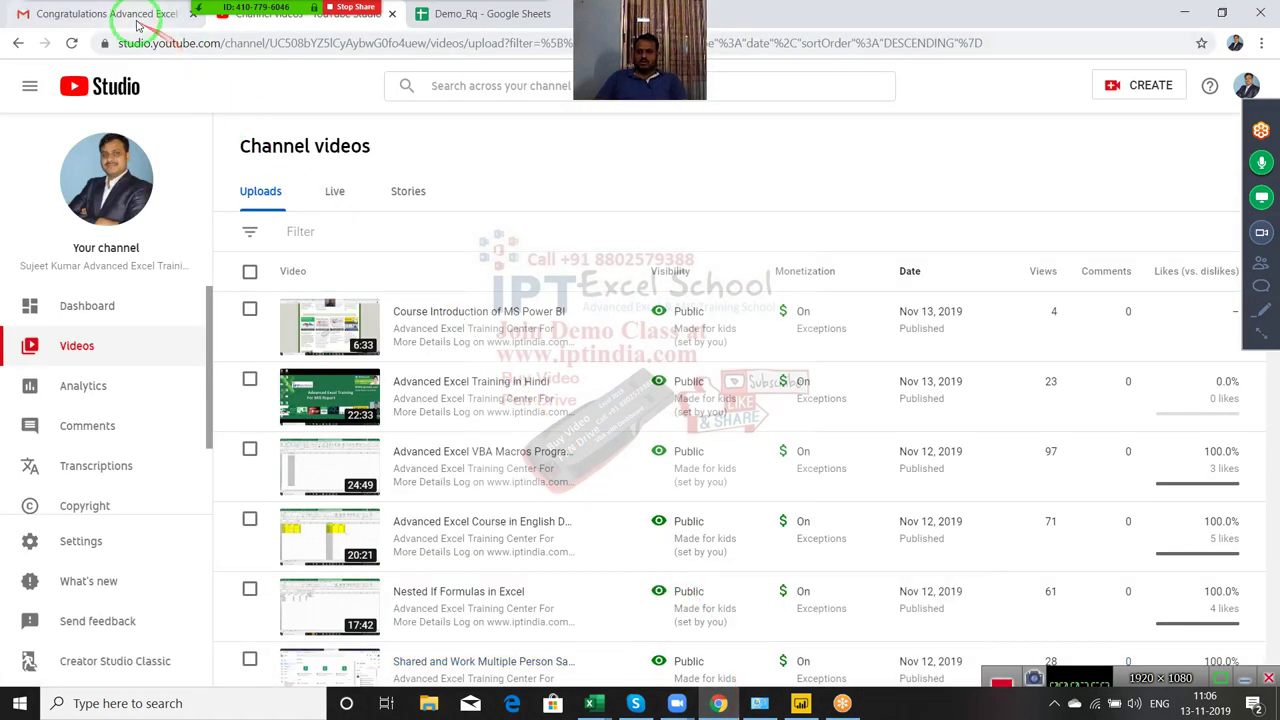
Download Vlookup-Assessment.xlsm from the assessment email in the Gmail inbox and open it
{"action": "left_click", "coordinate": [150, 13]}
{"action": "left_click", "coordinate": [99, 192]}
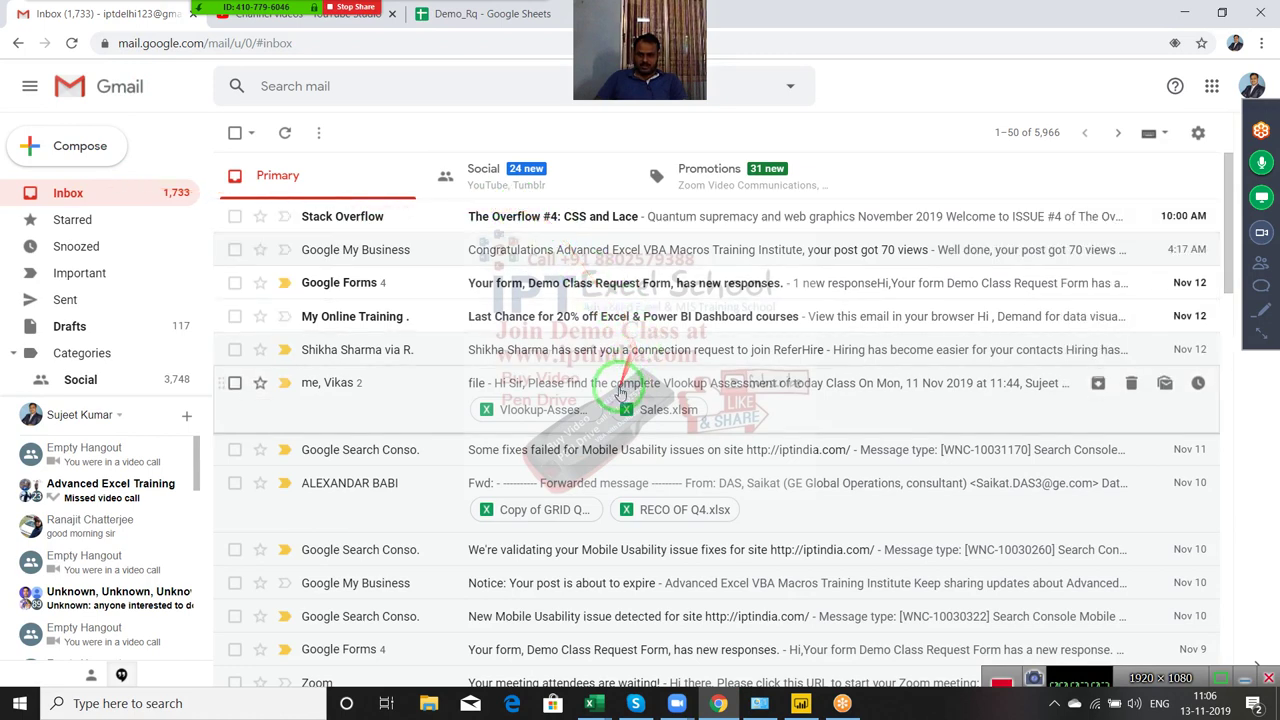
{"action": "left_click", "coordinate": [416, 406]}
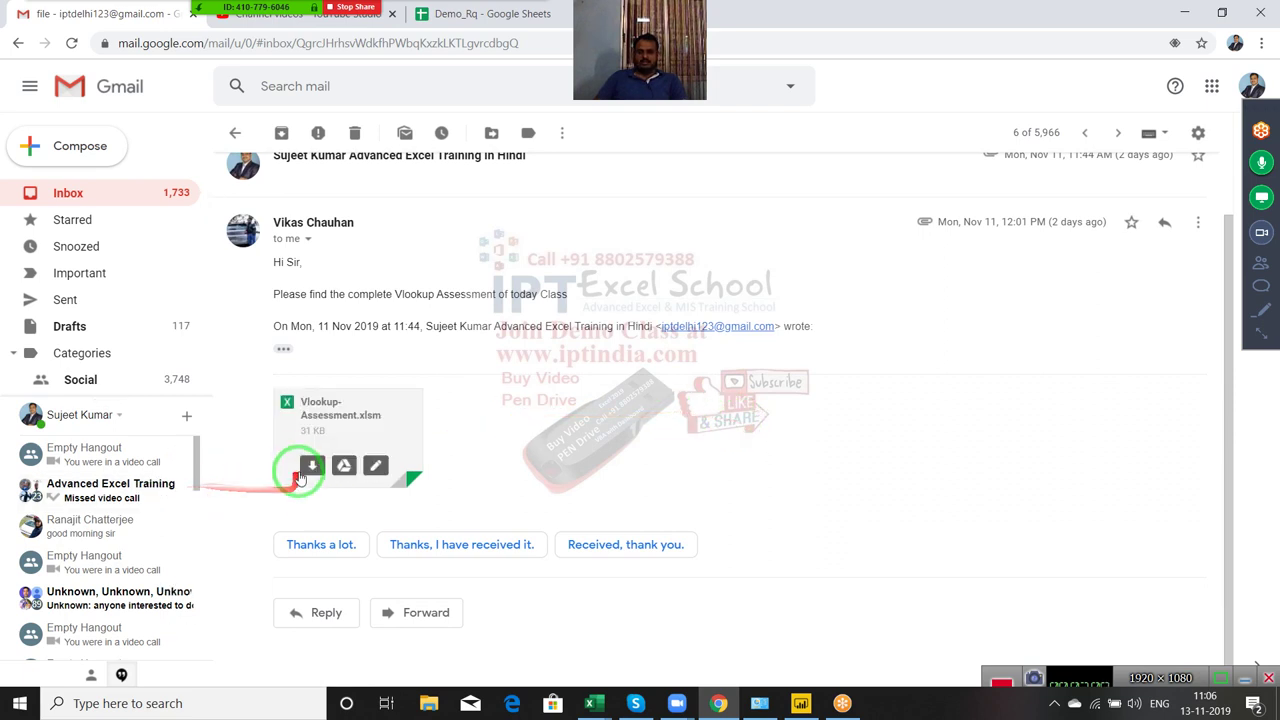
{"action": "left_click", "coordinate": [313, 466]}
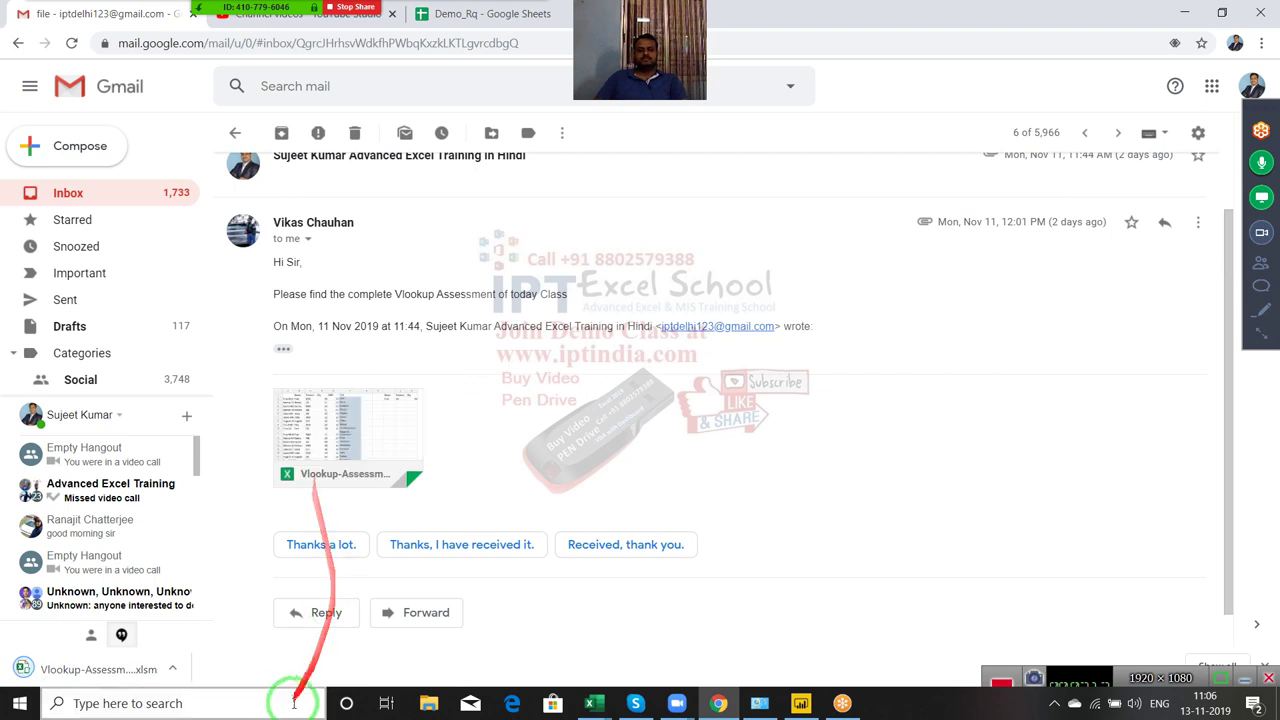
{"action": "left_click", "coordinate": [96, 672]}
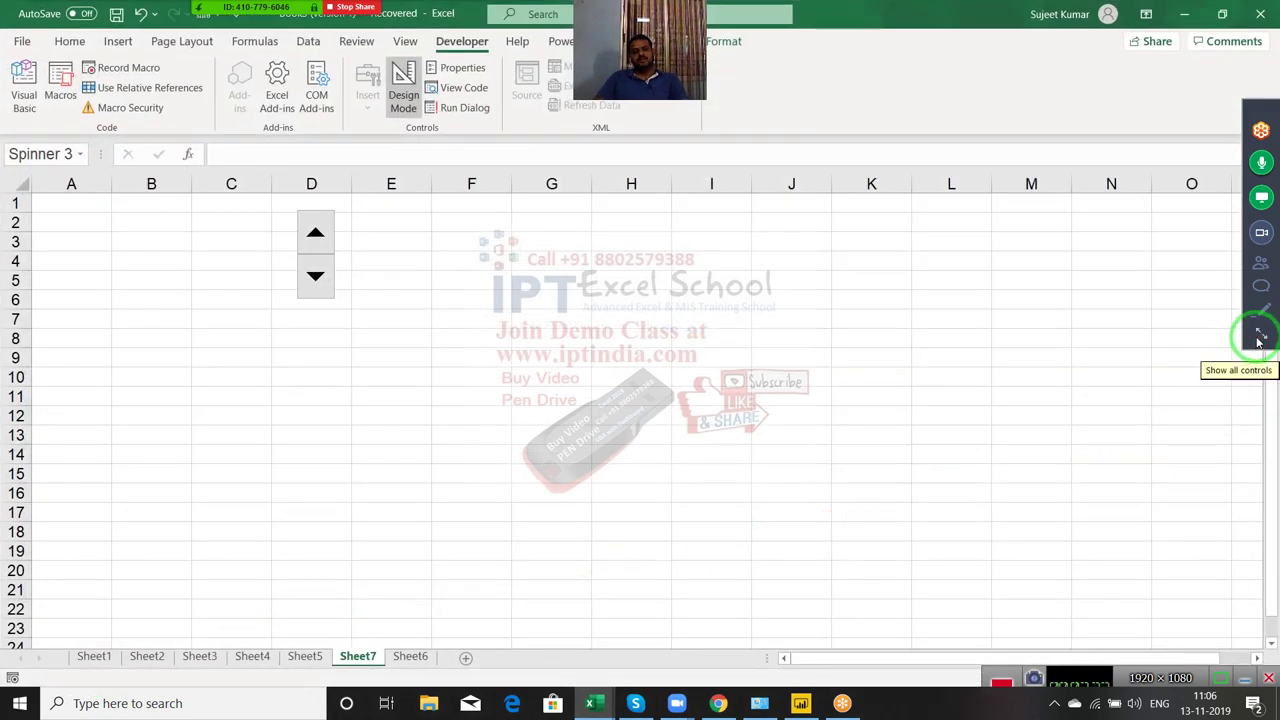
Mute the other attendee in GoToMeeting, collapse its controls, and switch to the Vlookup Assessment workbook
{"action": "left_click", "coordinate": [1257, 341]}
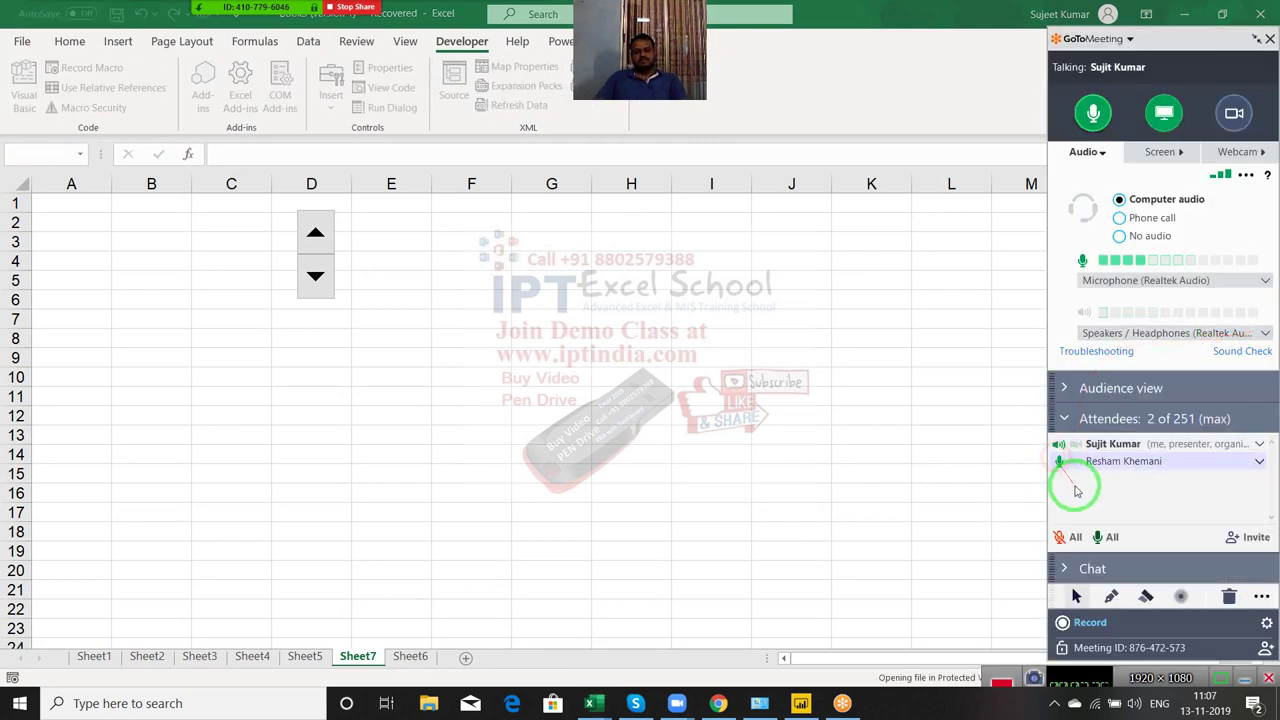
{"action": "left_click", "coordinate": [1057, 461]}
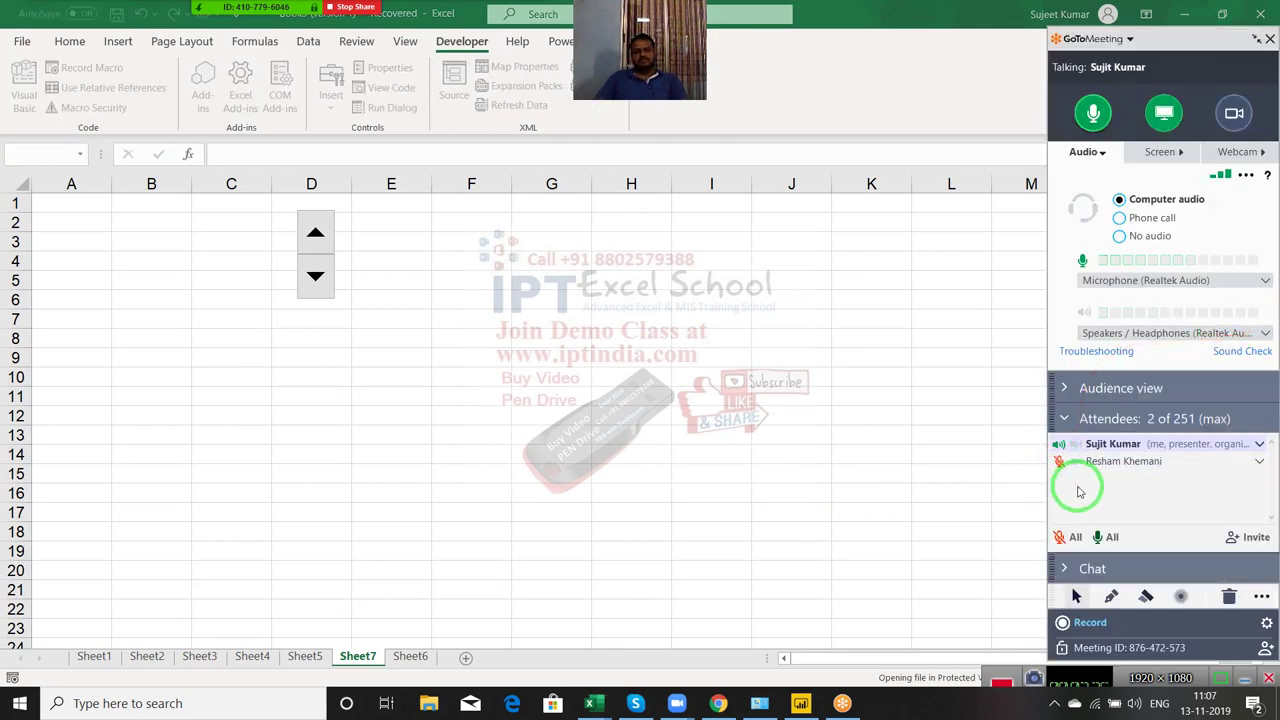
{"action": "left_click", "coordinate": [1256, 42]}
{"action": "key", "text": "ctrl+Tab"}
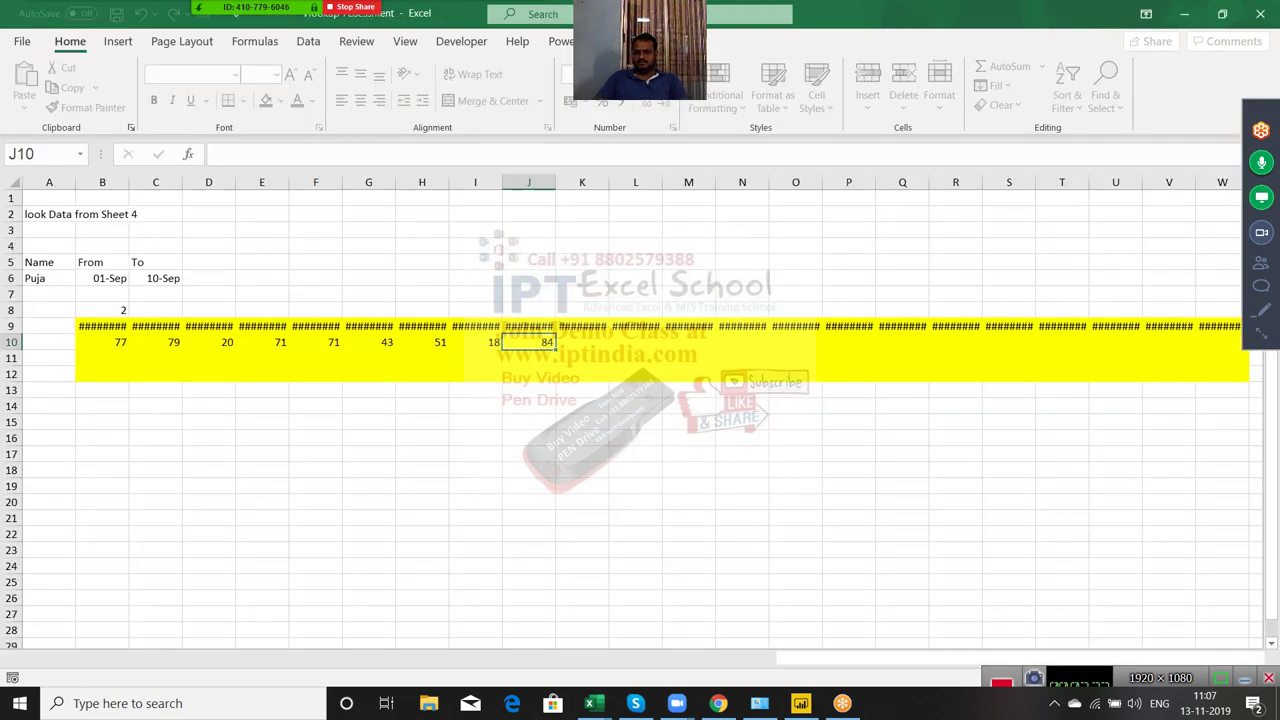
Inspect the B9 date and B10's IF/VLOOKUP formula on sheet Q
{"action": "left_click", "coordinate": [87, 332]}
{"action": "left_click", "coordinate": [100, 374]}
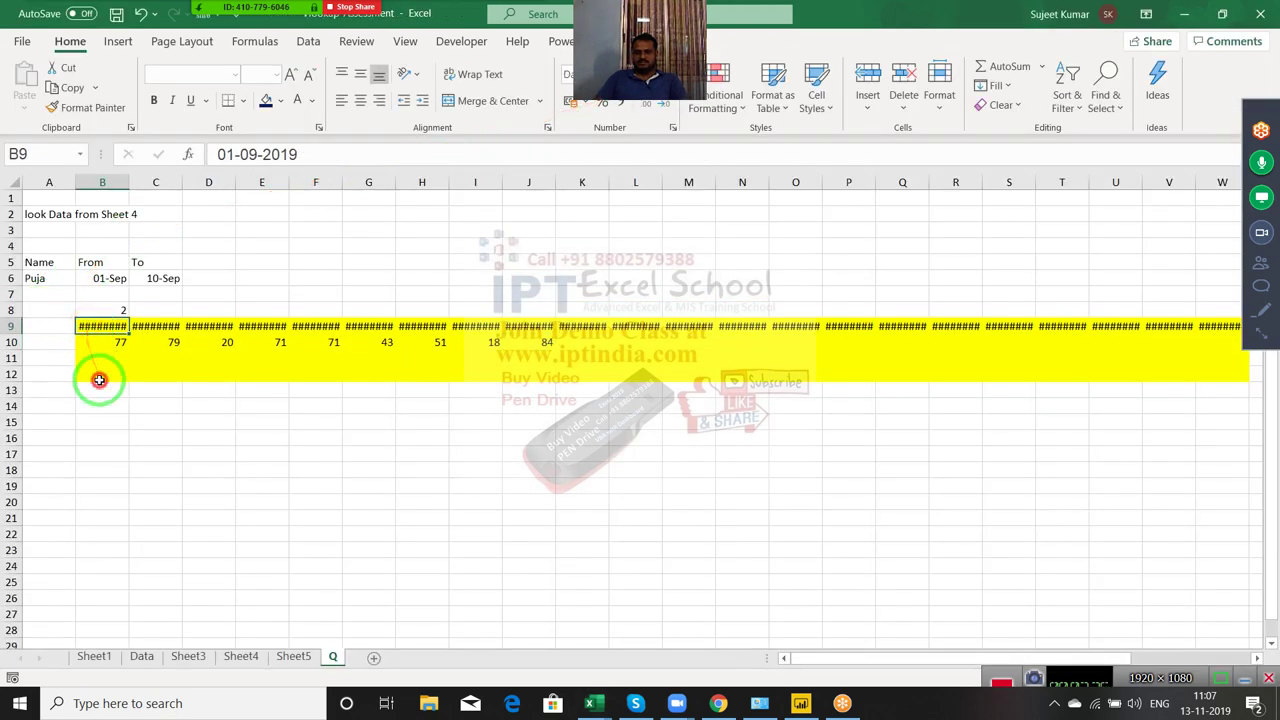
{"action": "left_click", "coordinate": [98, 338]}
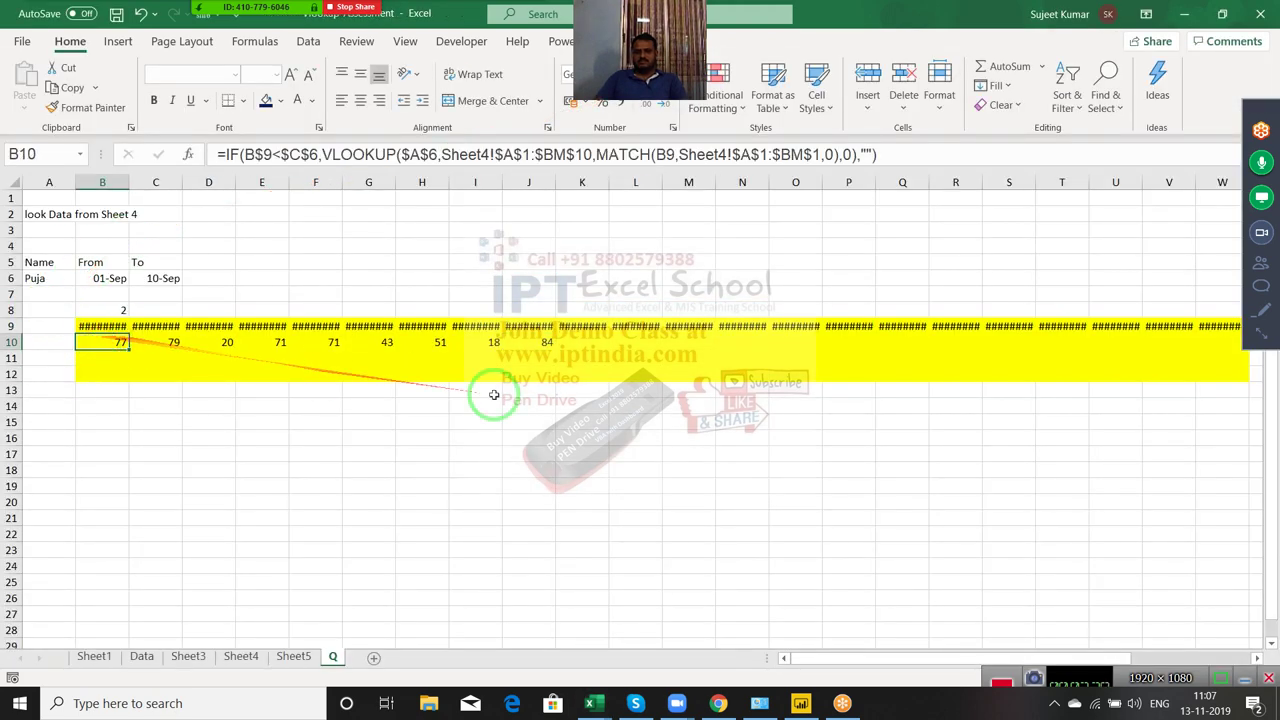
{"action": "key", "text": "Down"}
{"action": "key", "text": "Up"}
{"action": "key", "text": "Up"}
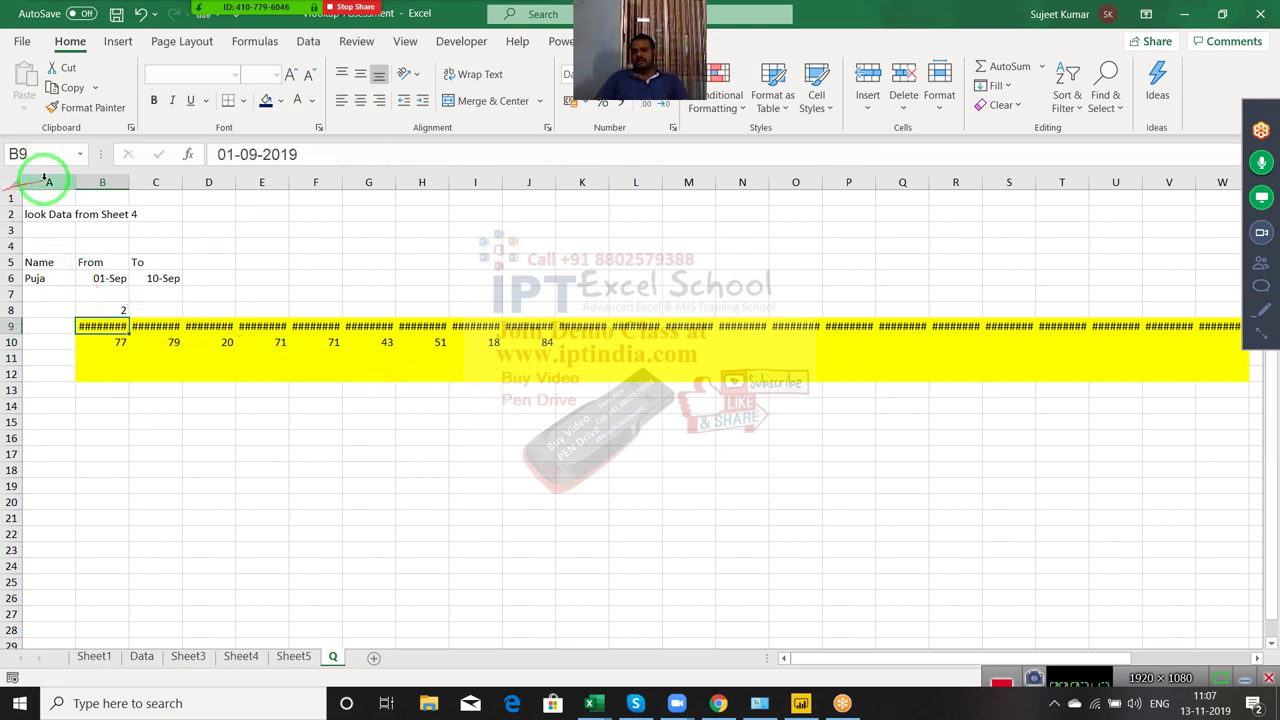
Autofit all columns so the row 9 dates display, then review the B10 and C10 formulas
{"action": "left_click", "coordinate": [5, 182]}
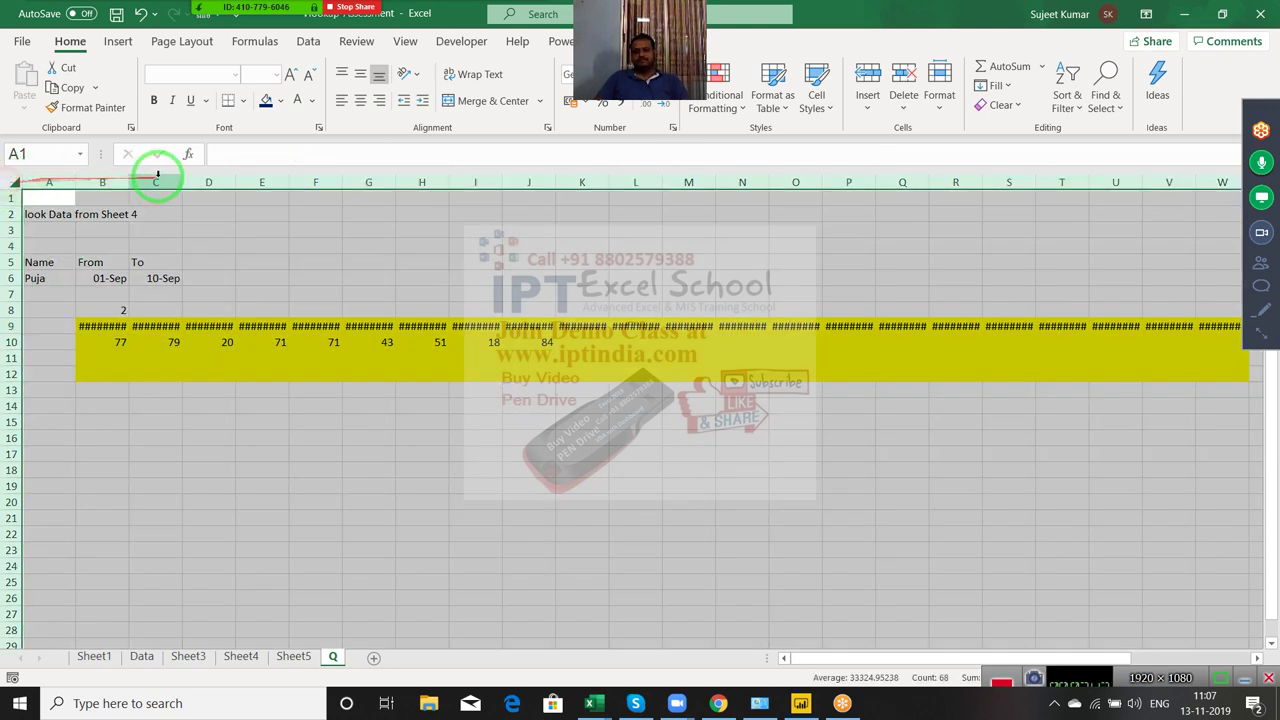
{"action": "double_click", "coordinate": [230, 182]}
{"action": "left_click", "coordinate": [86, 403]}
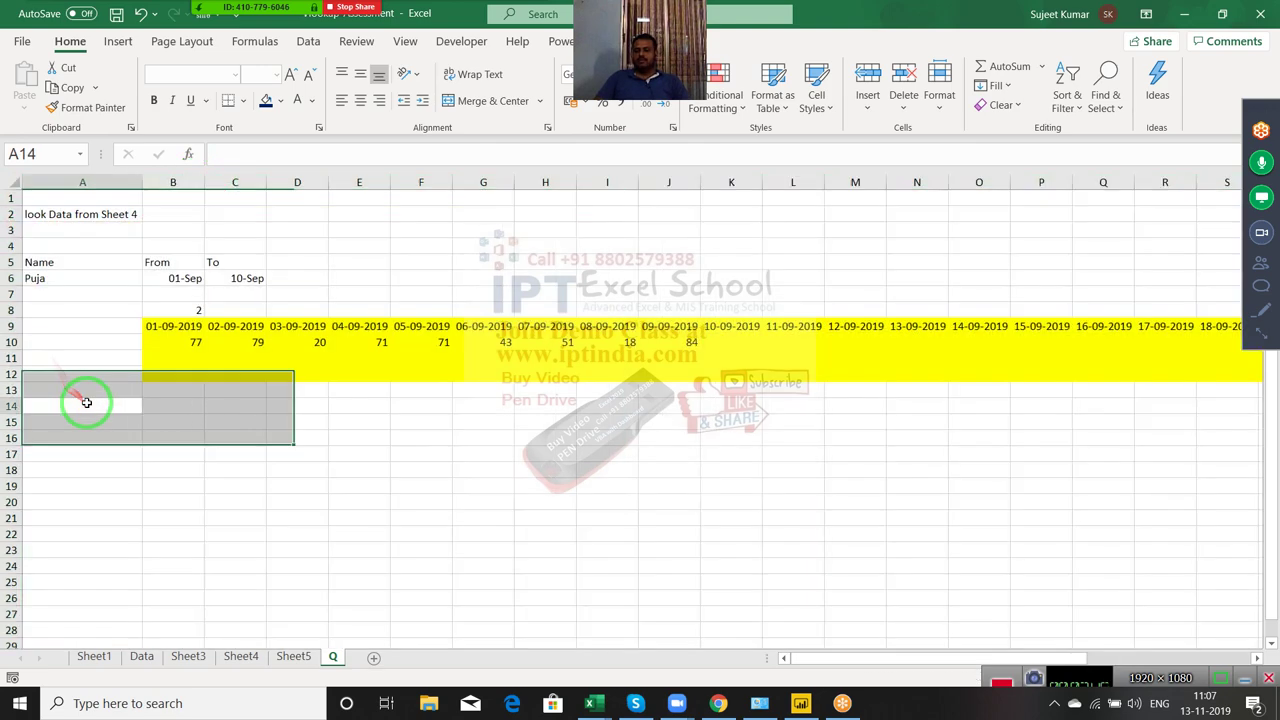
{"action": "left_click", "coordinate": [190, 347]}
{"action": "left_click", "coordinate": [240, 349]}
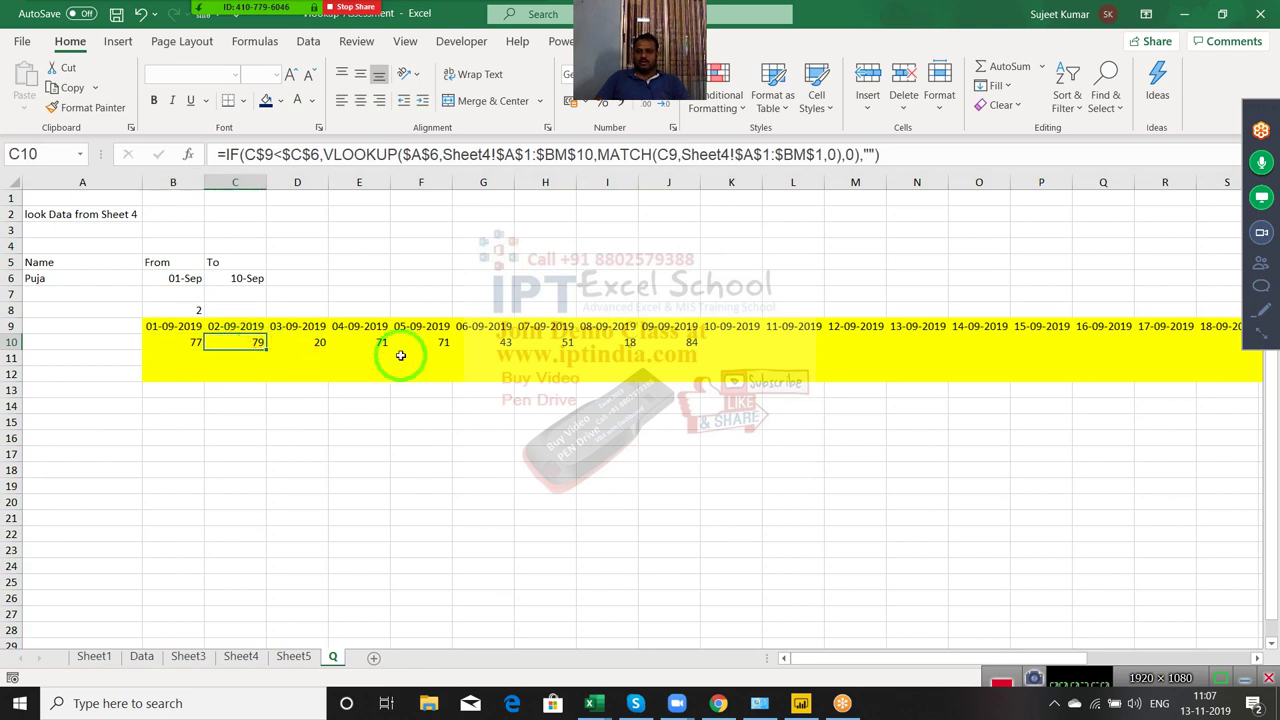
{"action": "left_click", "coordinate": [400, 356]}
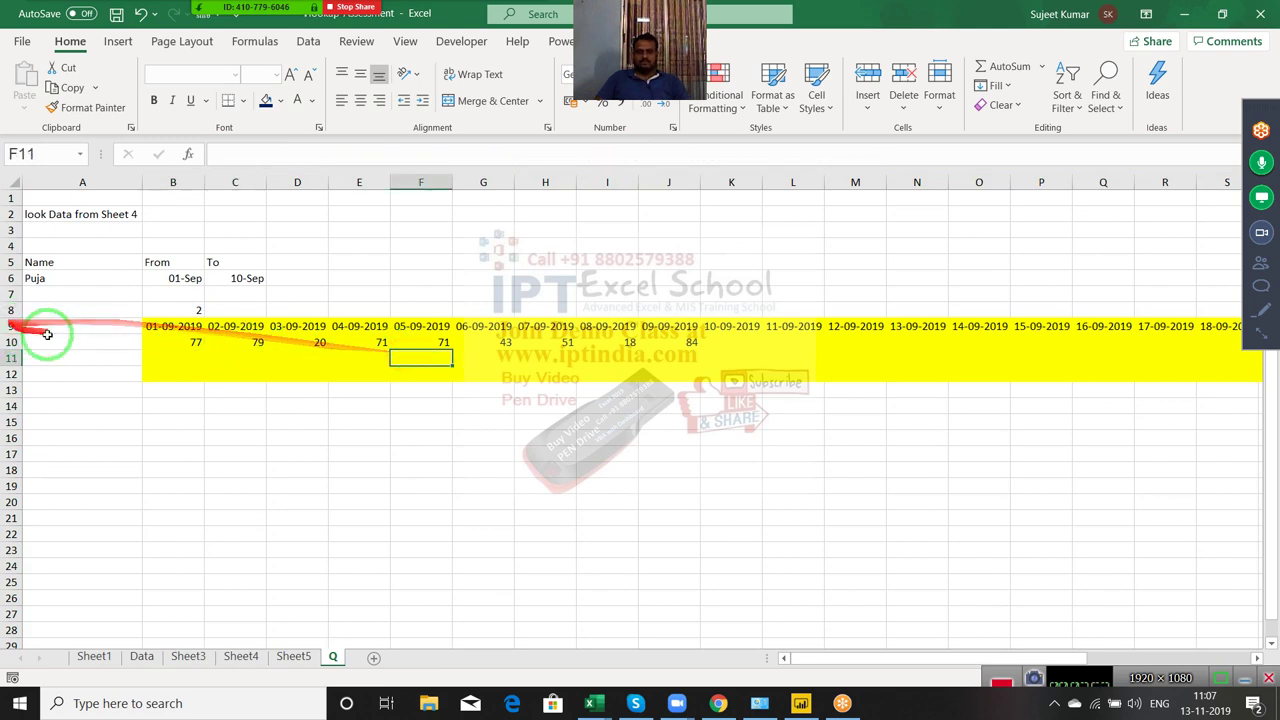
Review the row 10 sales formulas and the B8 MATCH result, ending on first date cell B9
{"action": "left_click", "coordinate": [183, 337]}
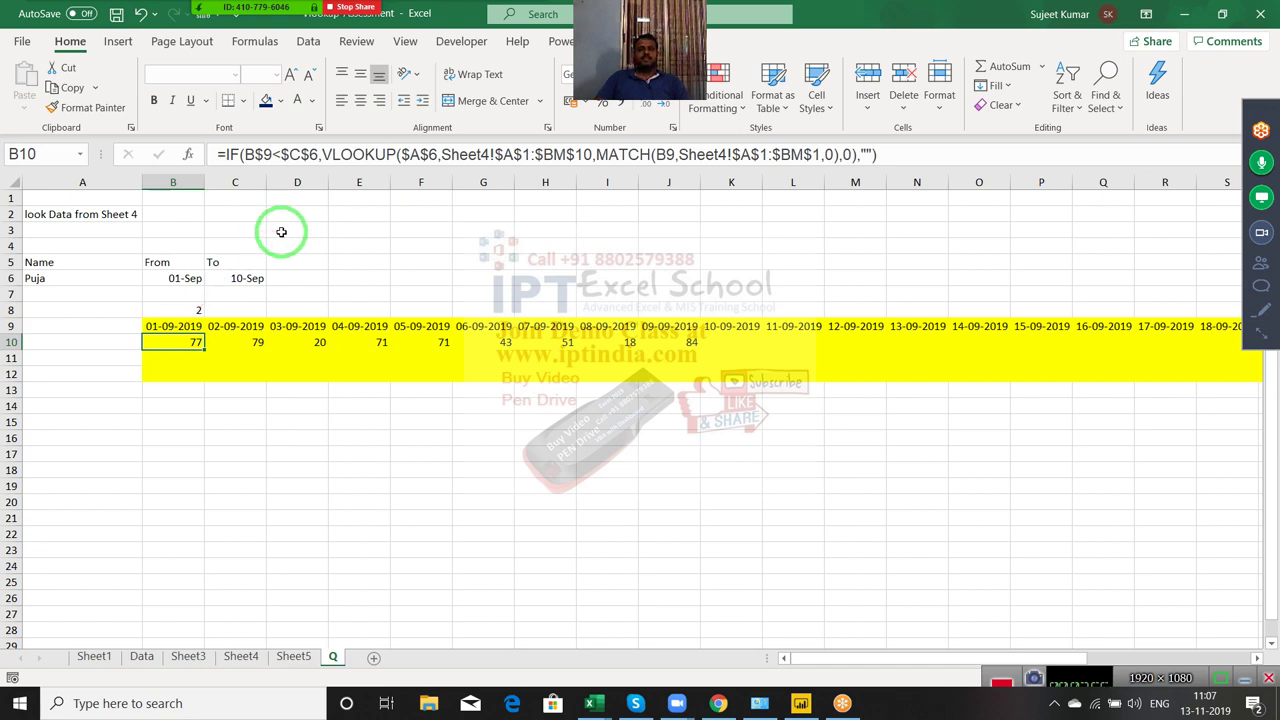
{"action": "key", "text": "Right"}
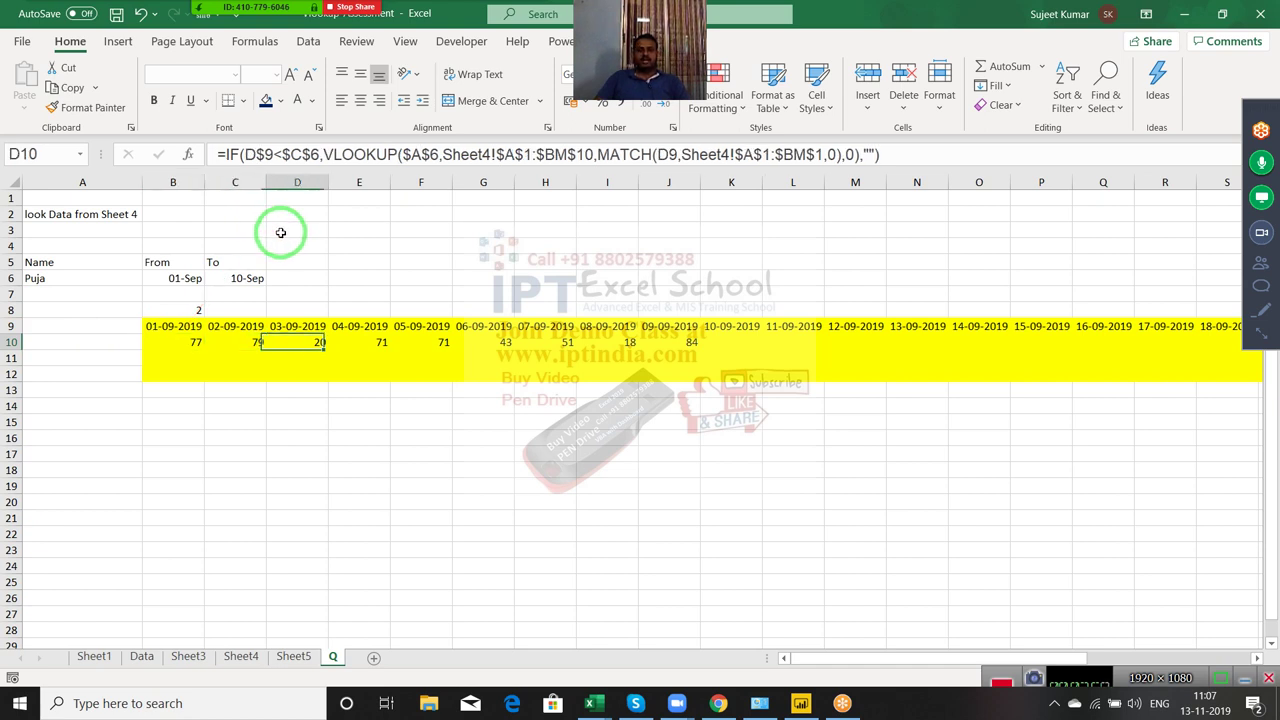
{"action": "key", "text": "Right"}
{"action": "key", "text": "Right"}
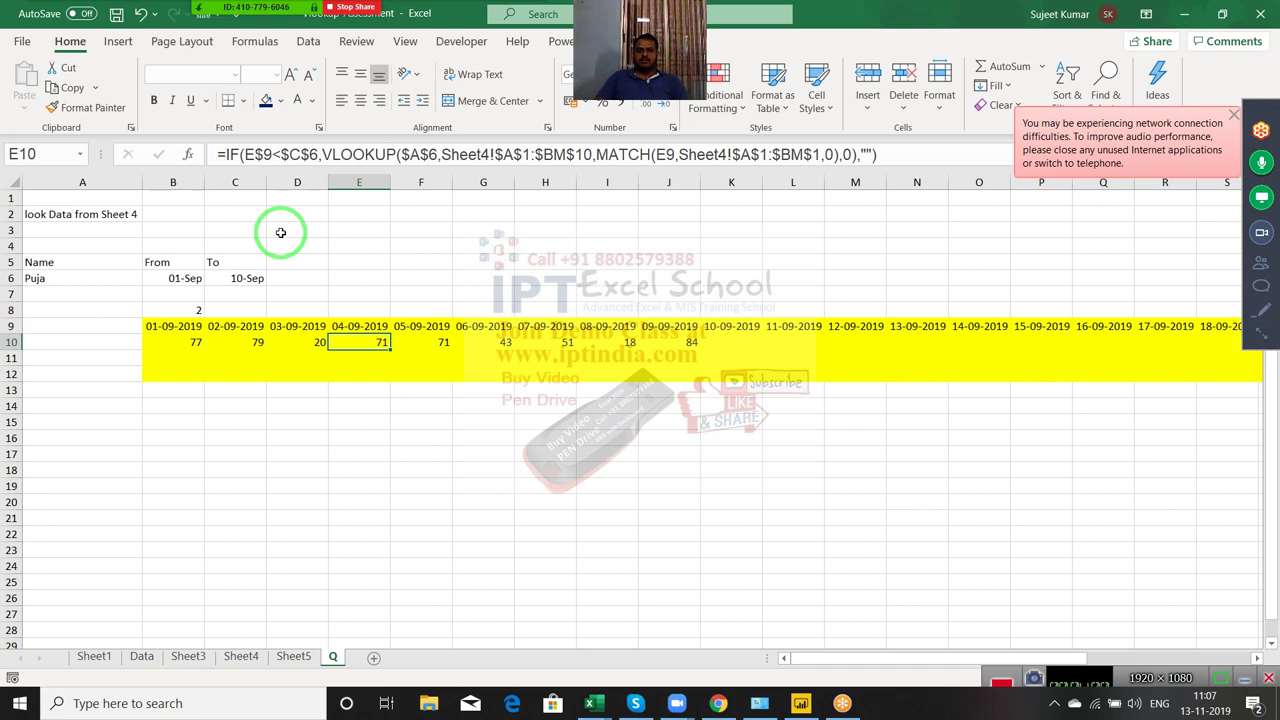
{"action": "key", "text": "Left"}
{"action": "key", "text": "Left"}
{"action": "key", "text": "Left"}
{"action": "key", "text": "Up"}
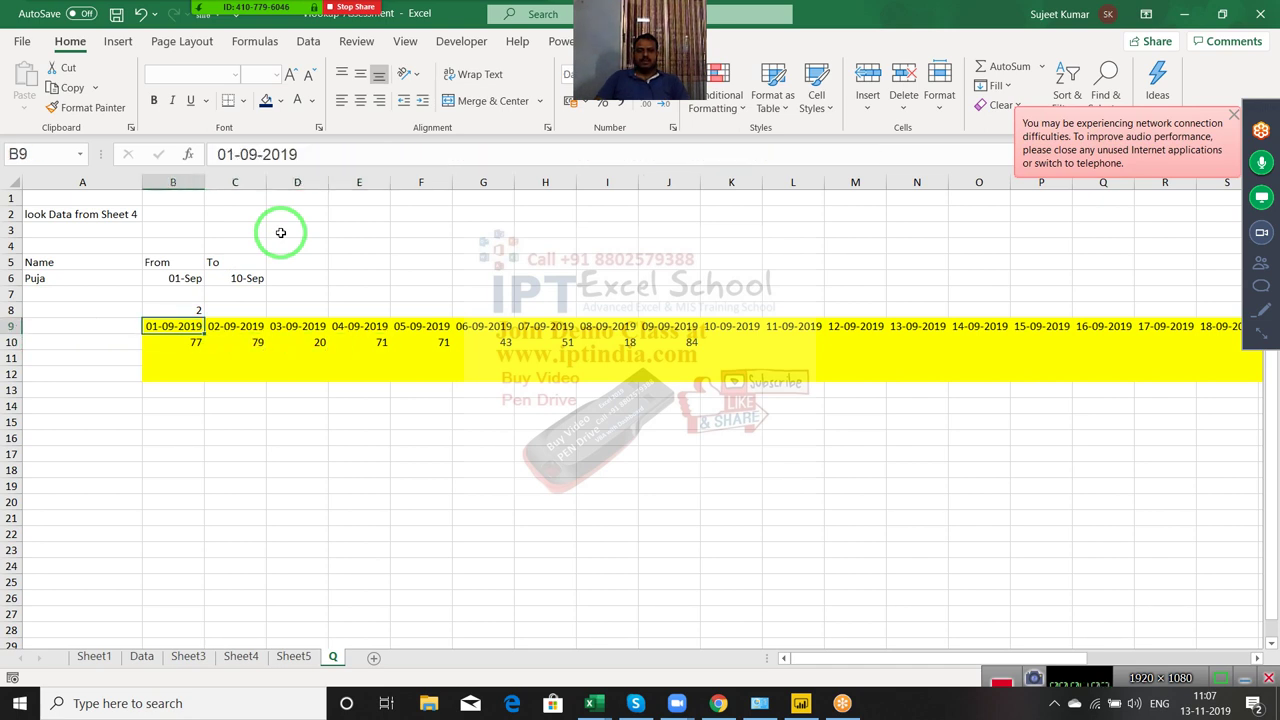
{"action": "key", "text": "Right"}
{"action": "key", "text": "Right"}
{"action": "key", "text": "Right"}
{"action": "key", "text": "Right"}
{"action": "key", "text": "Right"}
{"action": "key", "text": "Right"}
{"action": "key", "text": "Right"}
{"action": "key", "text": "Left"}
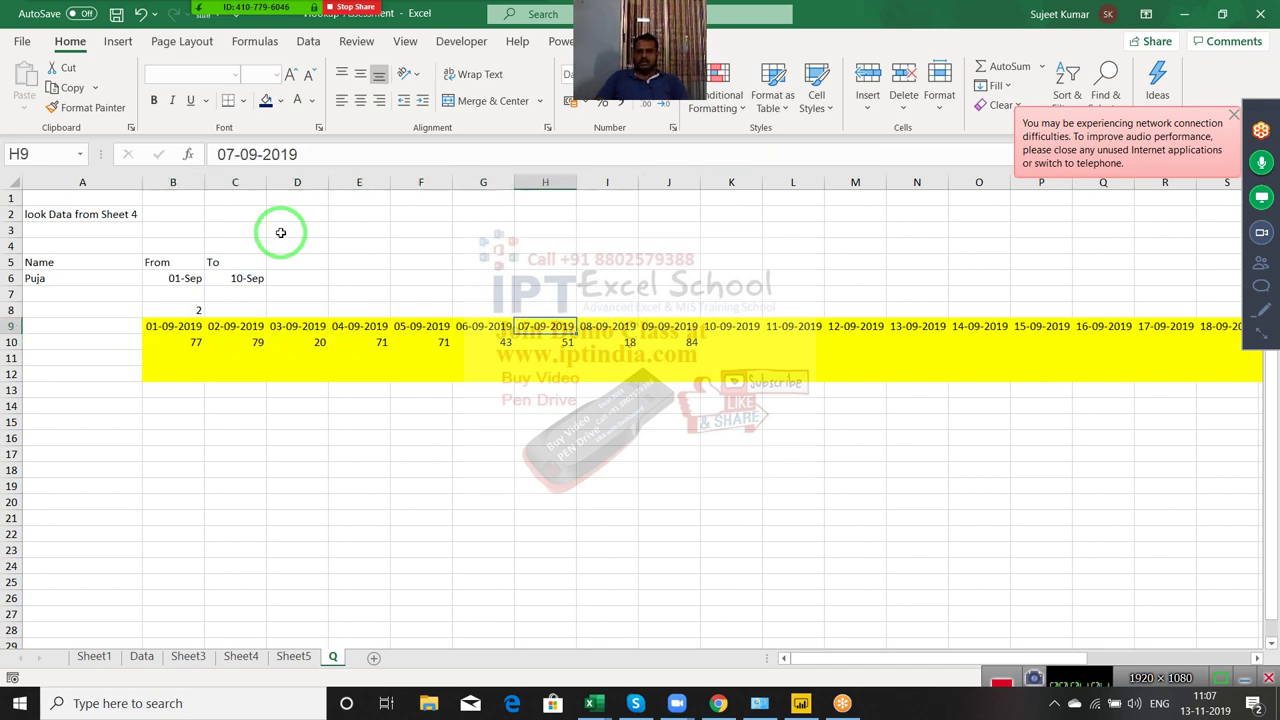
{"action": "key", "text": "Left"}
{"action": "key", "text": "Left"}
{"action": "key", "text": "Left"}
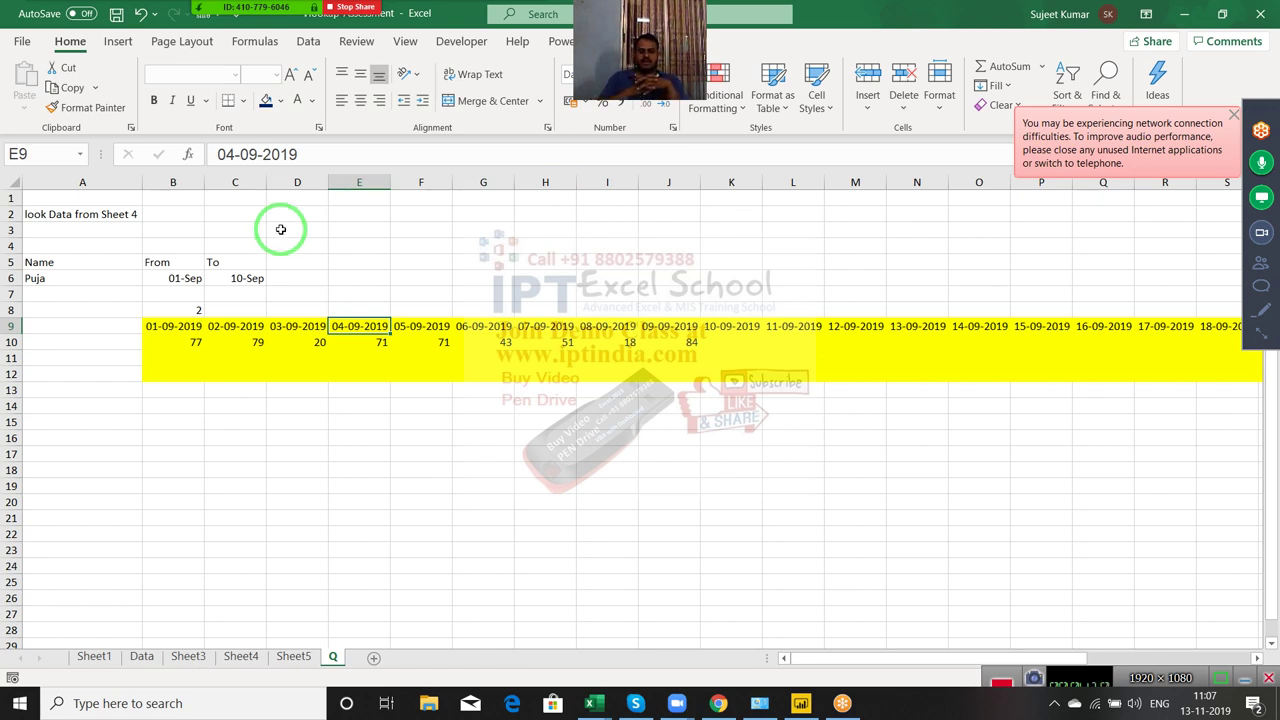
{"action": "key", "text": "Left"}
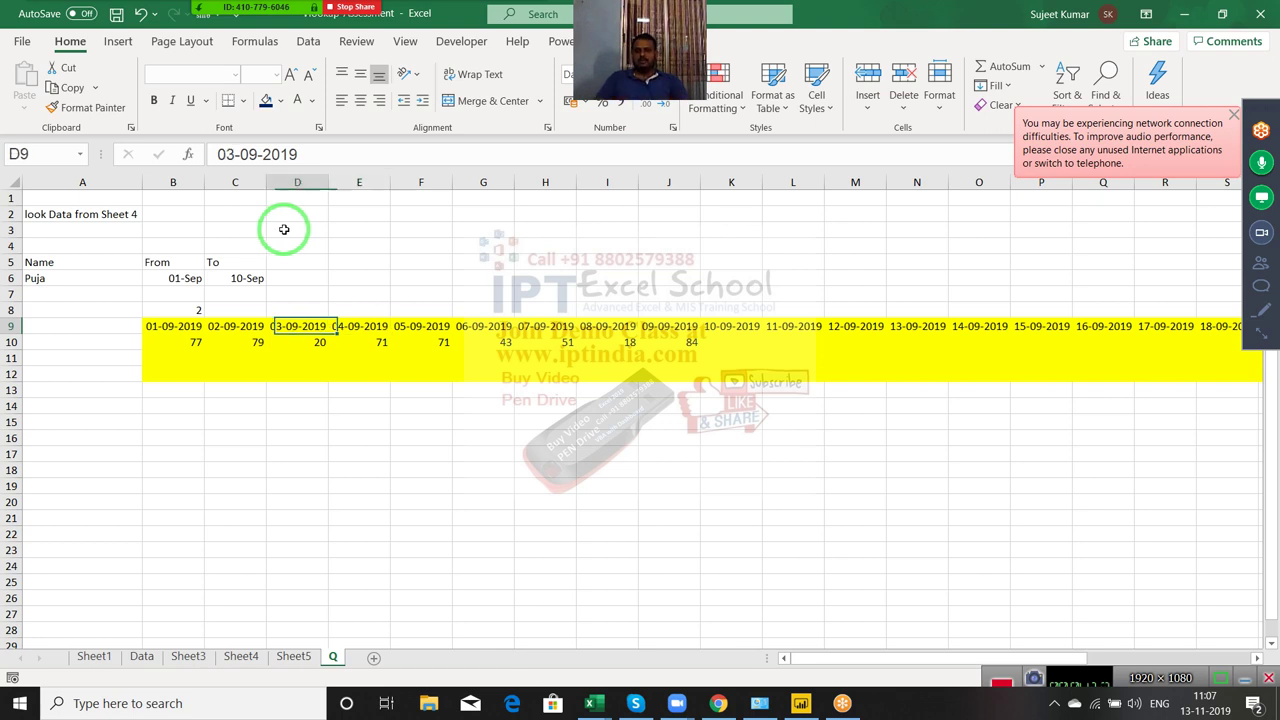
{"action": "key", "text": "Left"}
{"action": "key", "text": "Left"}
{"action": "key", "text": "Up"}
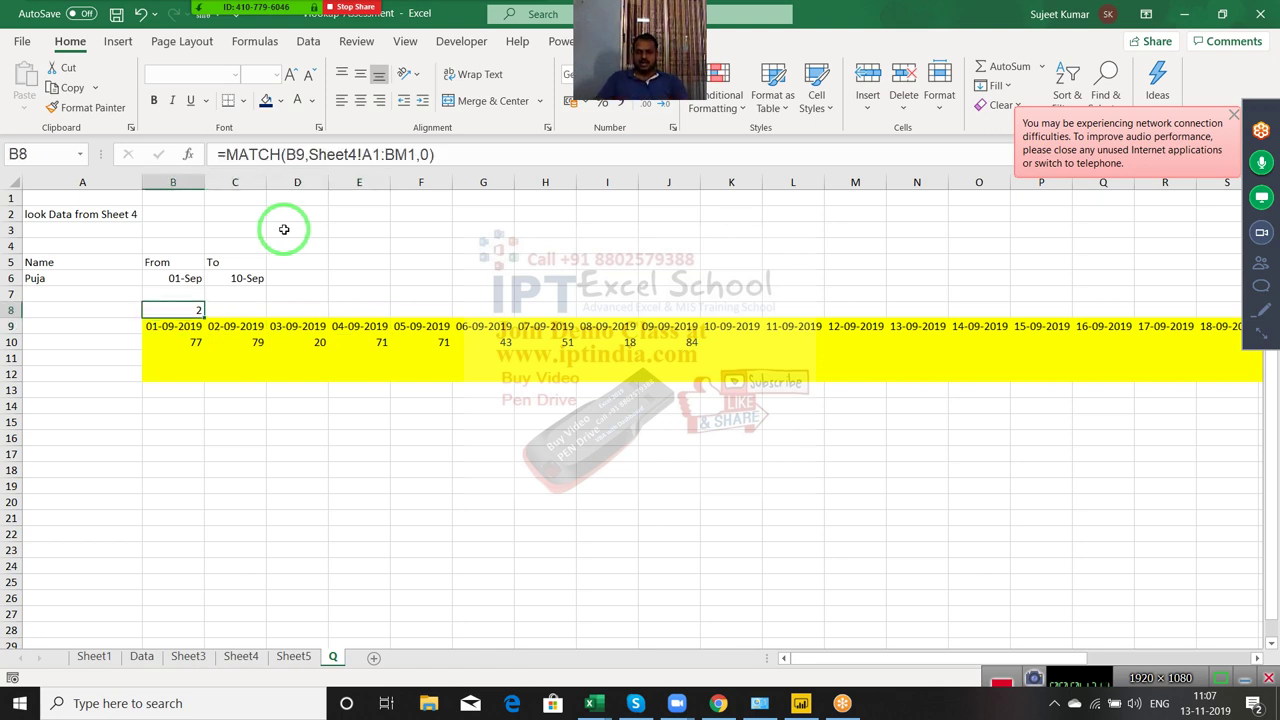
{"action": "key", "text": "Down"}
Enter =B6 in B9 so it takes the From date
{"action": "type", "text": "="}
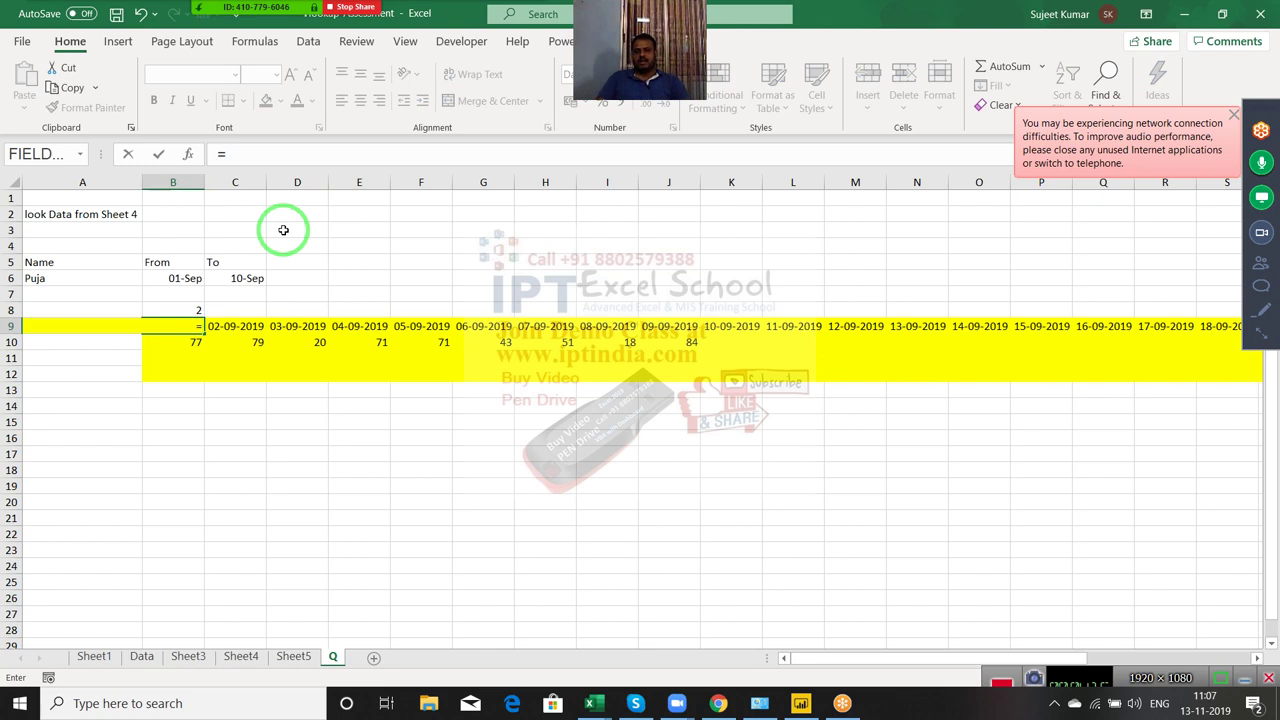
{"action": "key", "text": "Up"}
{"action": "key", "text": "Up"}
{"action": "key", "text": "Up"}
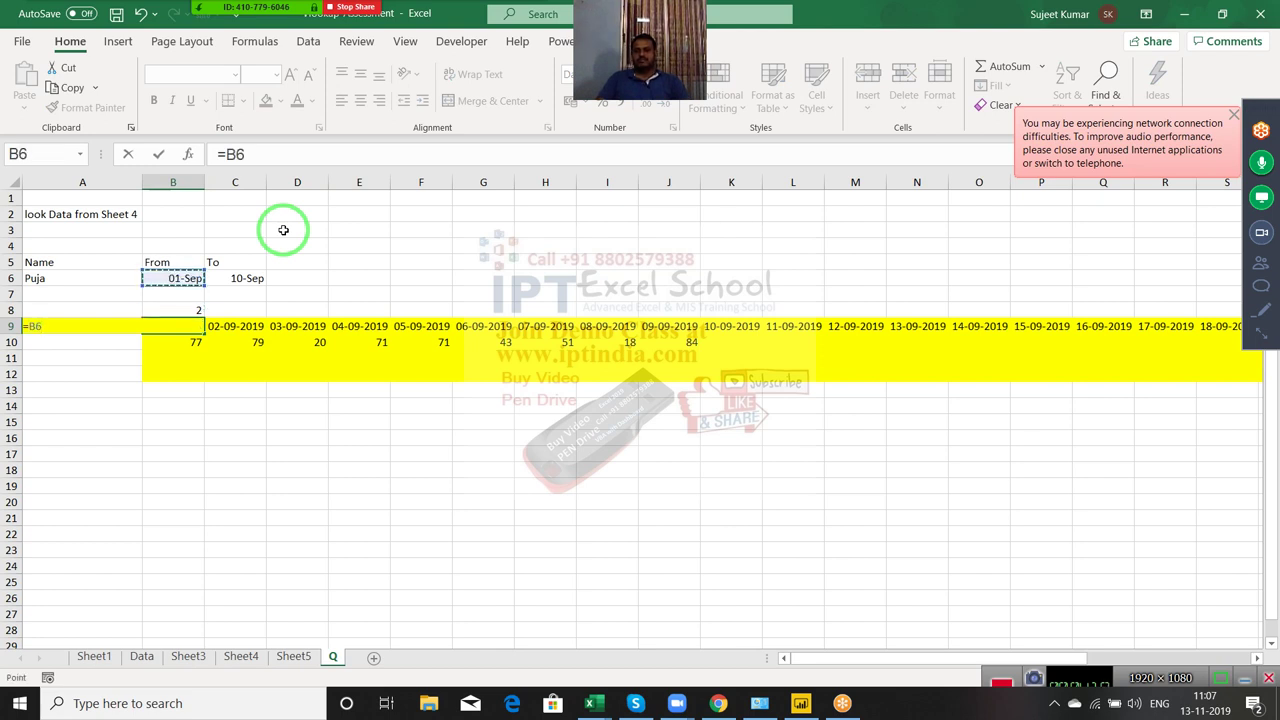
{"action": "key", "text": "Return"}
{"action": "key", "text": "Up"}
{"action": "key", "text": "Right"}
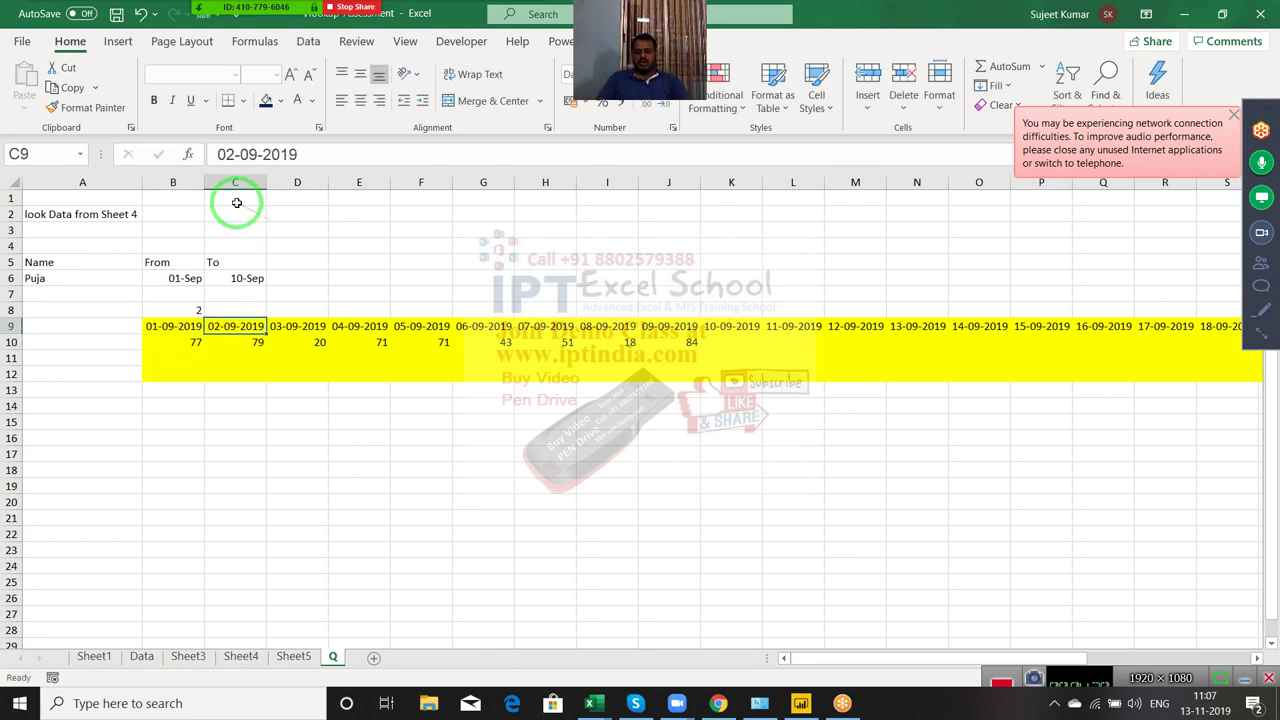
Enter =IF(B9+1>C6,"",B9+1) in C9 to show the next day within the To date
{"action": "type", "text": "=IF"}
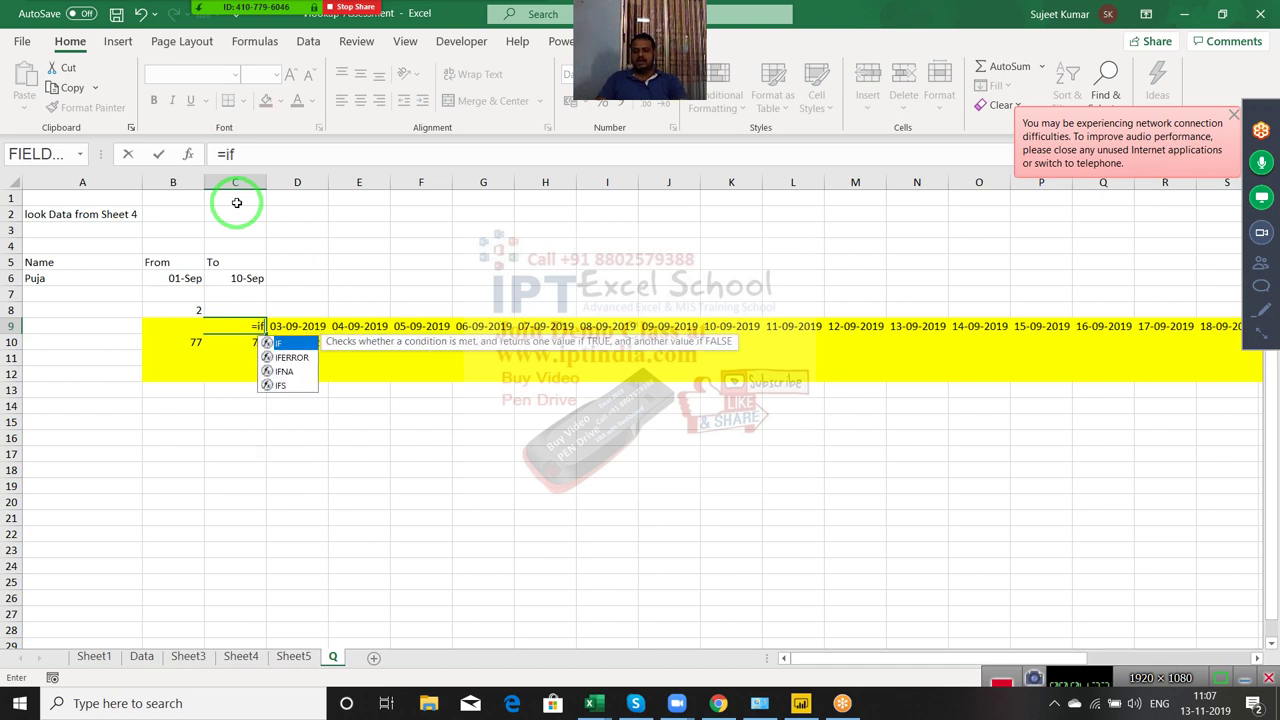
{"action": "type", "text": "("}
{"action": "key", "text": "Left"}
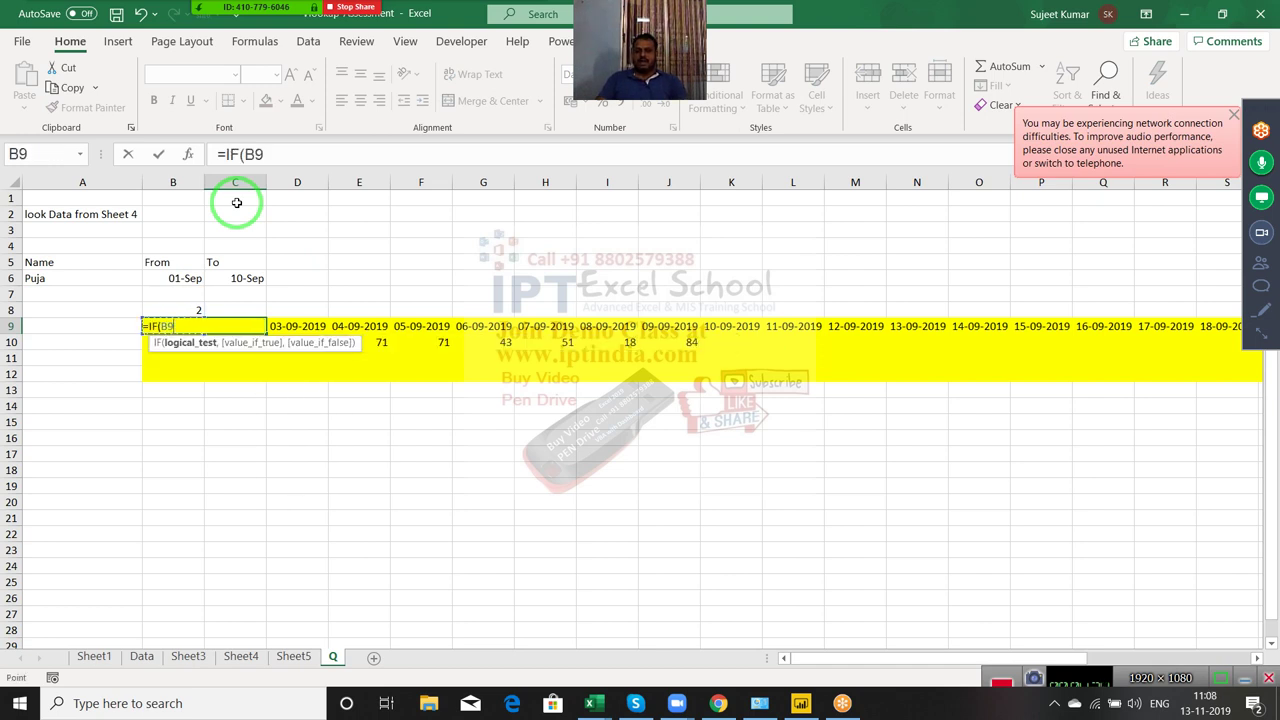
{"action": "type", "text": "+1>"}
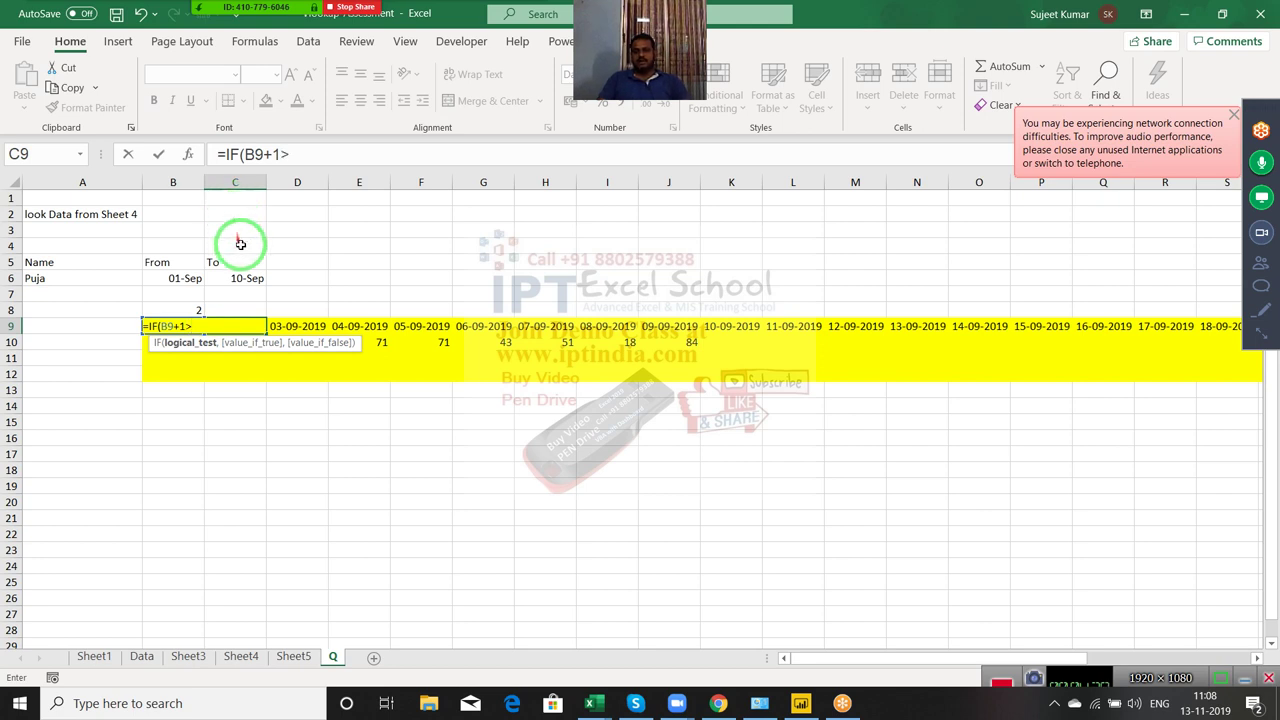
{"action": "left_click", "coordinate": [243, 276]}
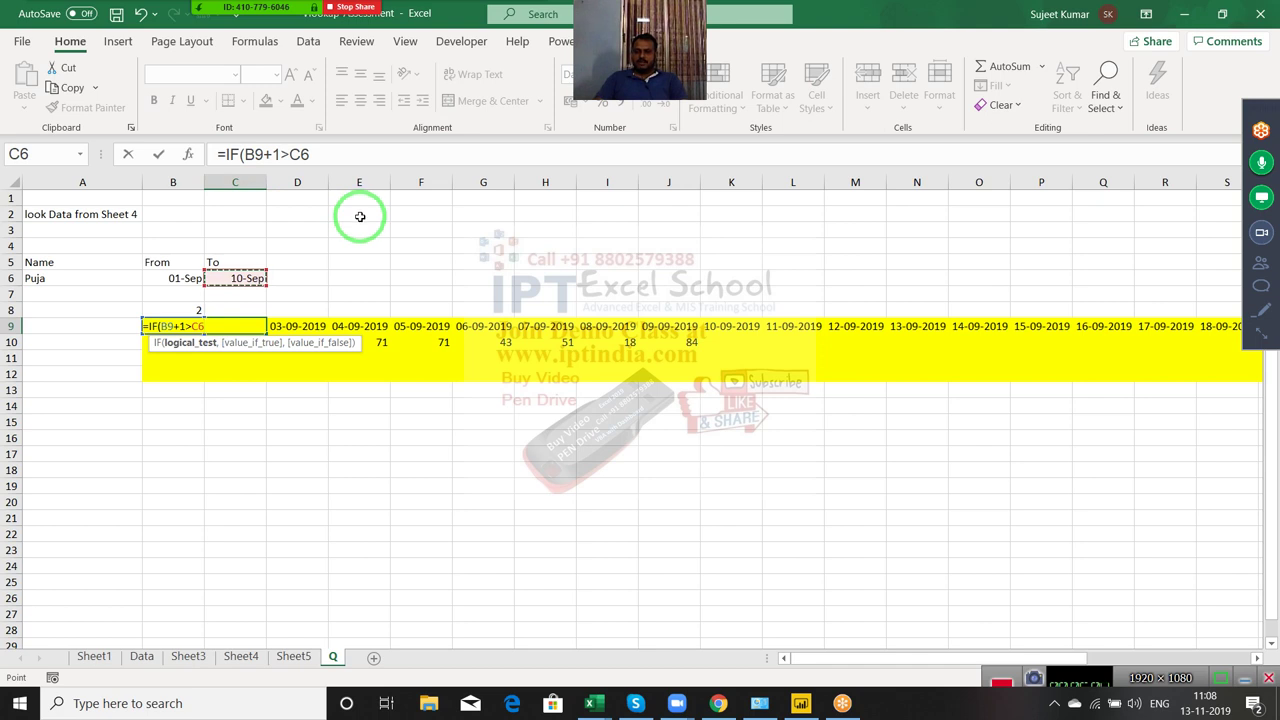
{"action": "type", "text": ","}
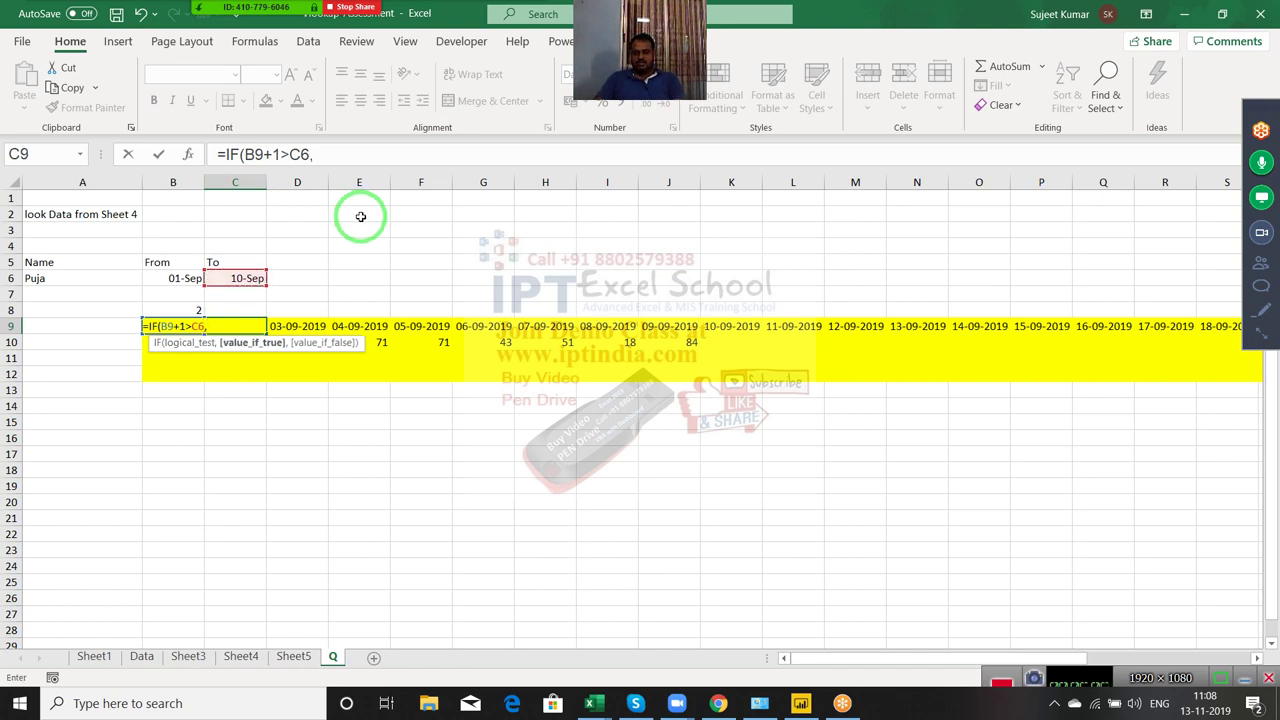
{"action": "type", "text": "\"\","}
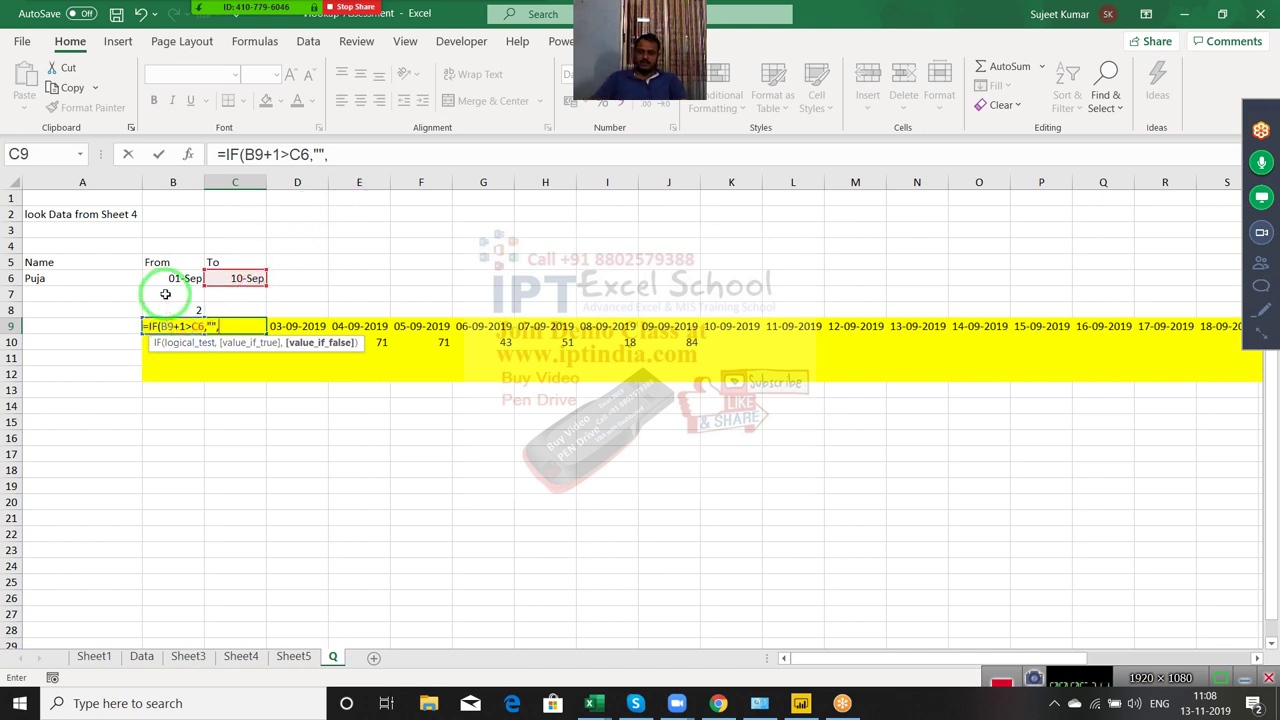
{"action": "type", "text": "b9+"}
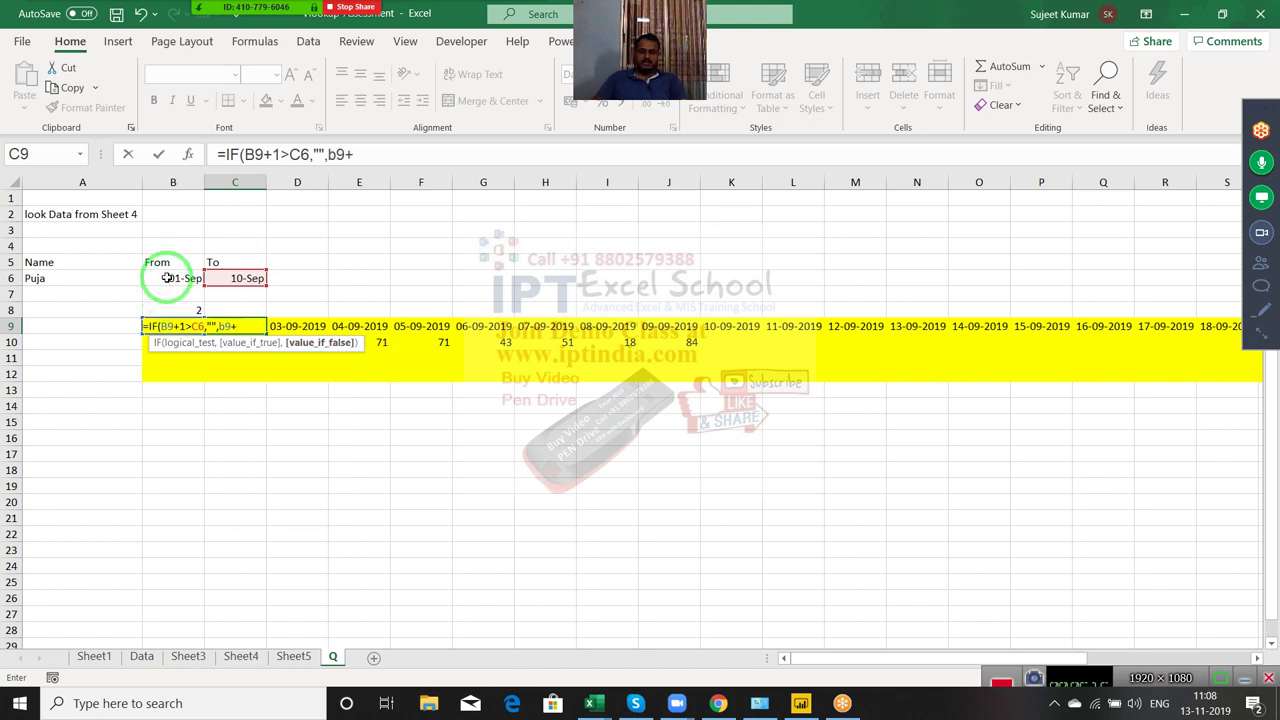
{"action": "type", "text": ")"}
{"action": "key", "text": "Return"}
{"action": "key", "text": "Up"}
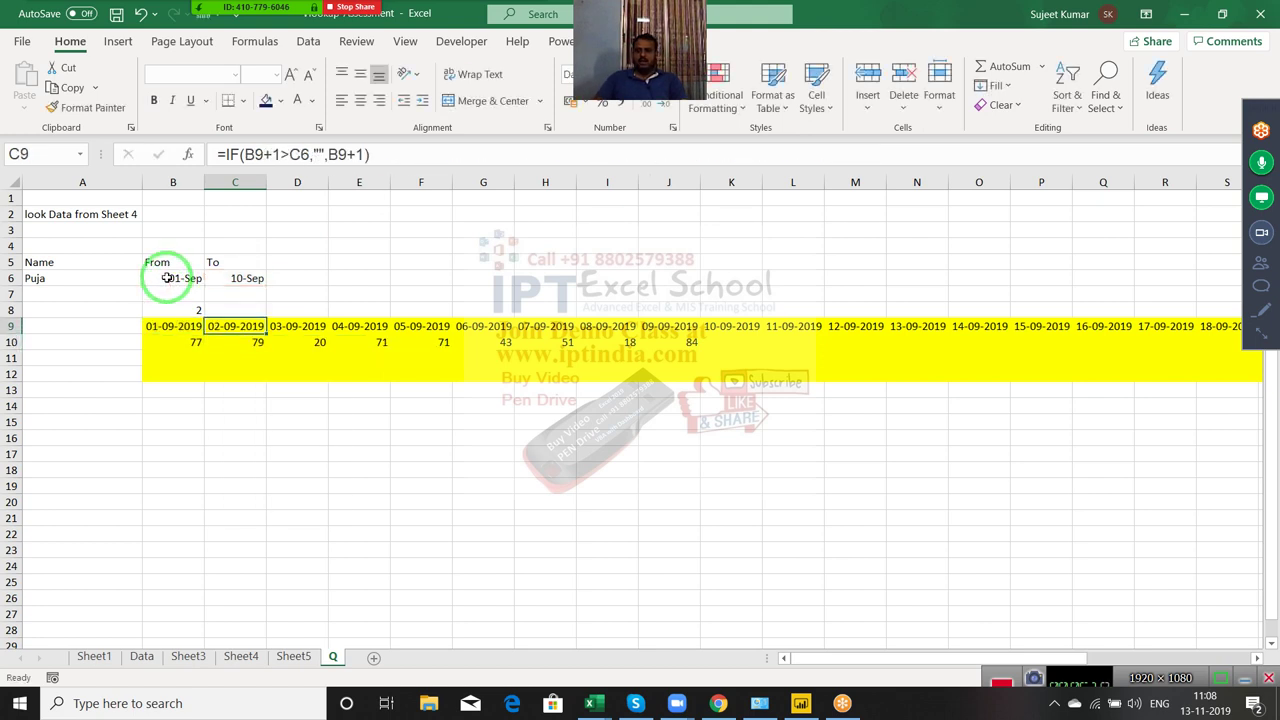
Allow the second and third Zoom participants to record, then close the participants list
{"action": "left_click", "coordinate": [215, 12]}
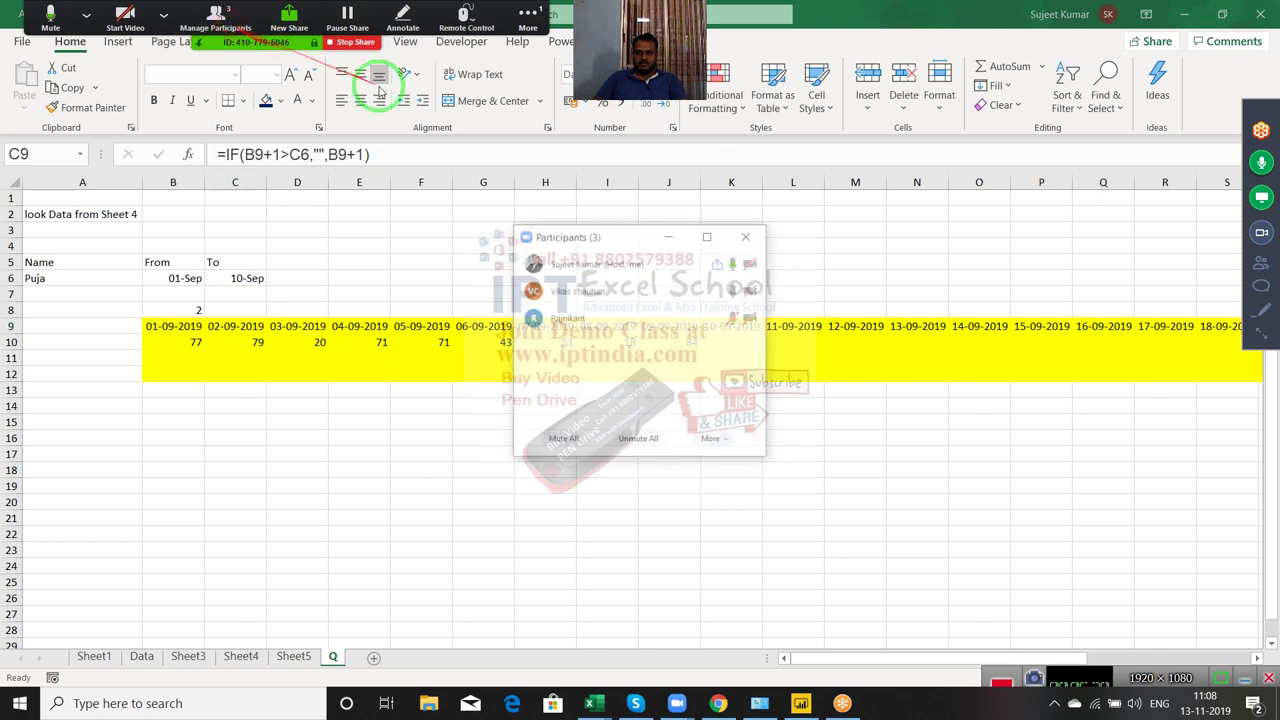
{"action": "left_click", "coordinate": [737, 290]}
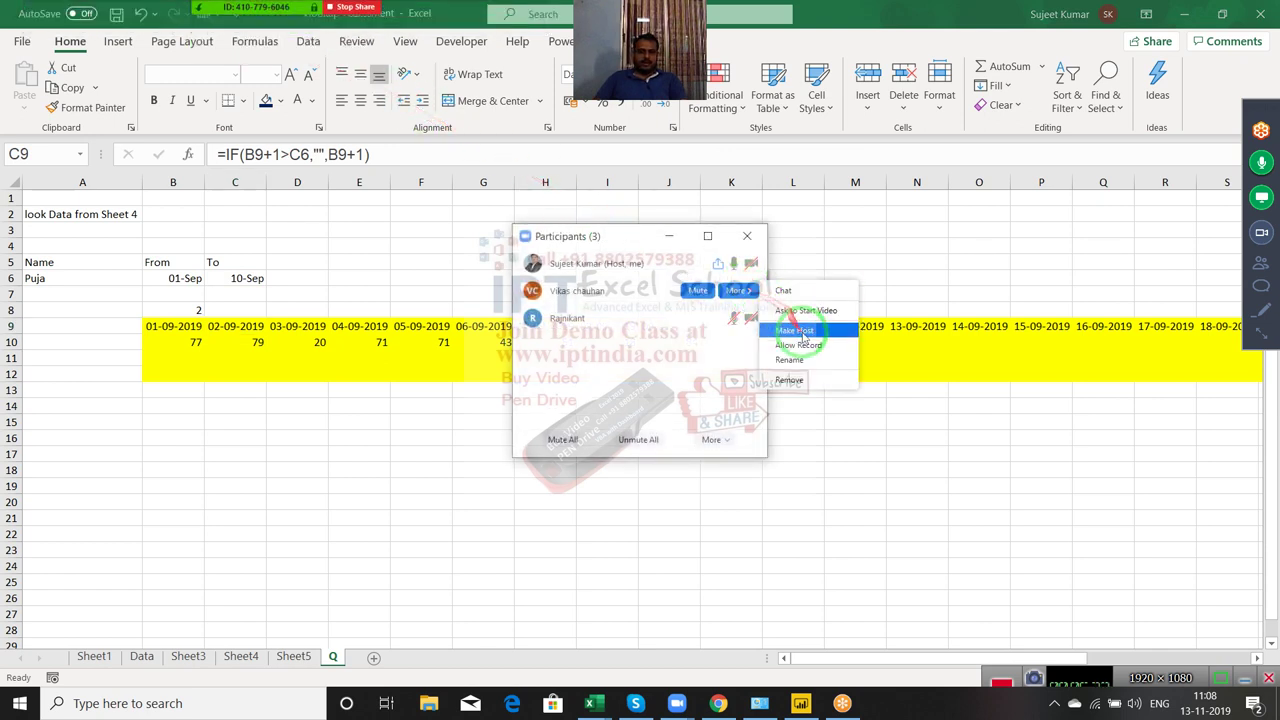
{"action": "left_click", "coordinate": [805, 350]}
{"action": "left_click", "coordinate": [740, 318]}
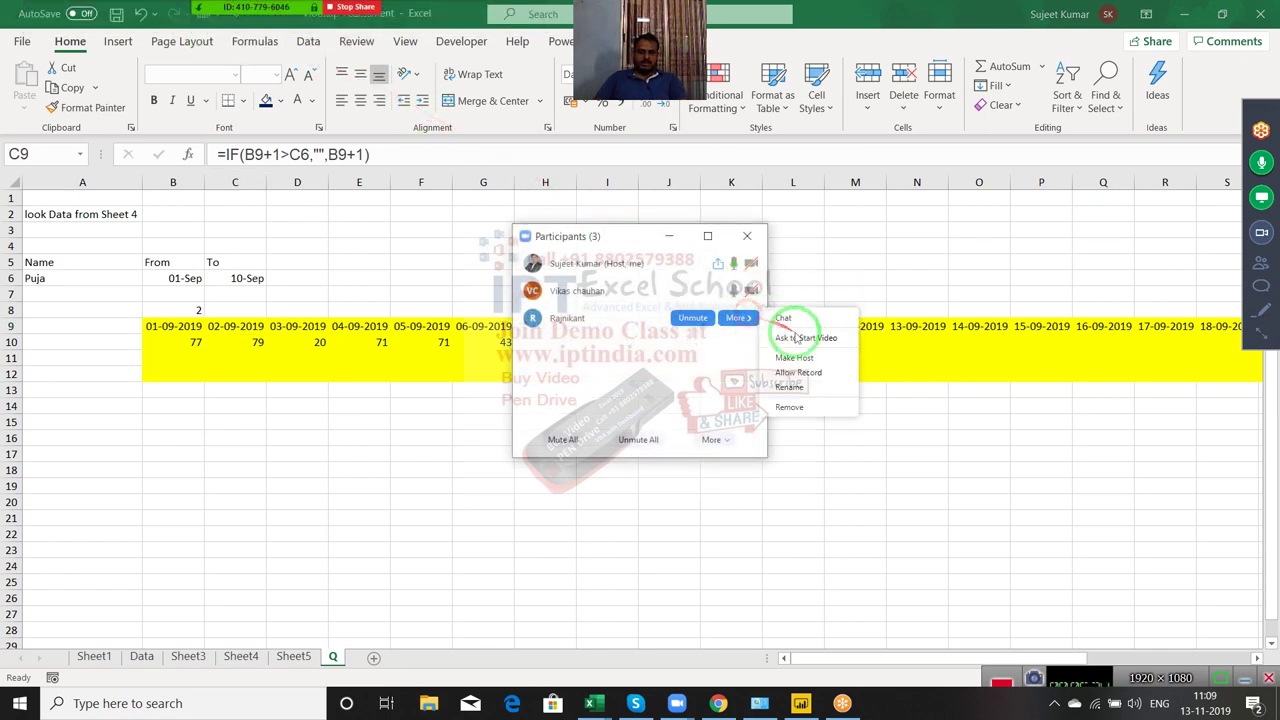
{"action": "left_click", "coordinate": [815, 372]}
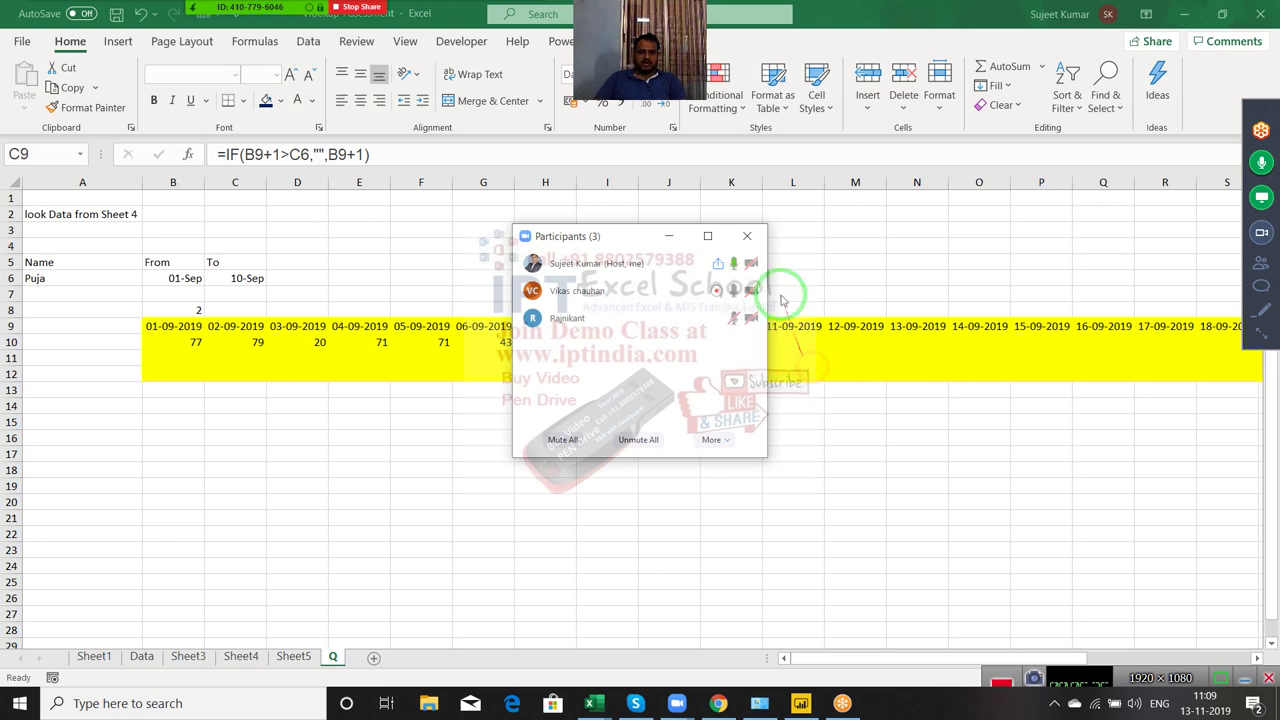
{"action": "left_click", "coordinate": [757, 242]}
{"action": "left_click", "coordinate": [210, 326]}
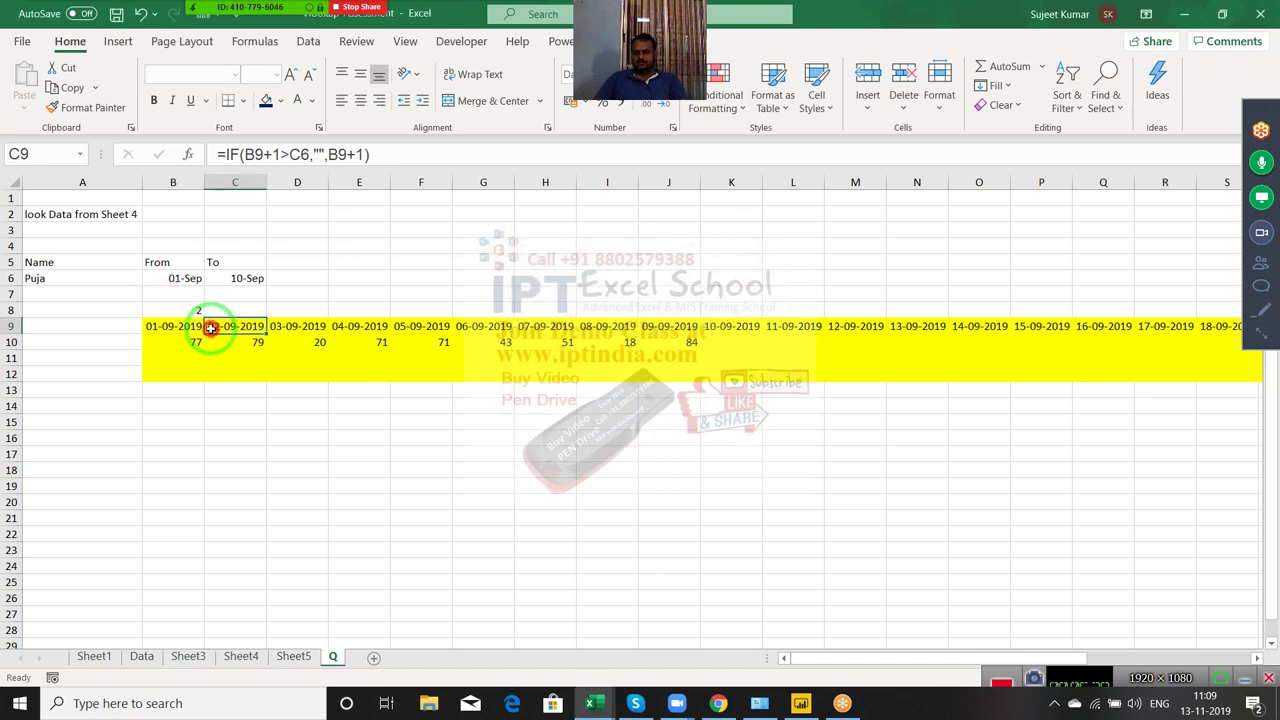
Wrap C9's date formula in IFERROR with a blank fallback
{"action": "left_click", "coordinate": [227, 154]}
{"action": "key", "text": "Left"}
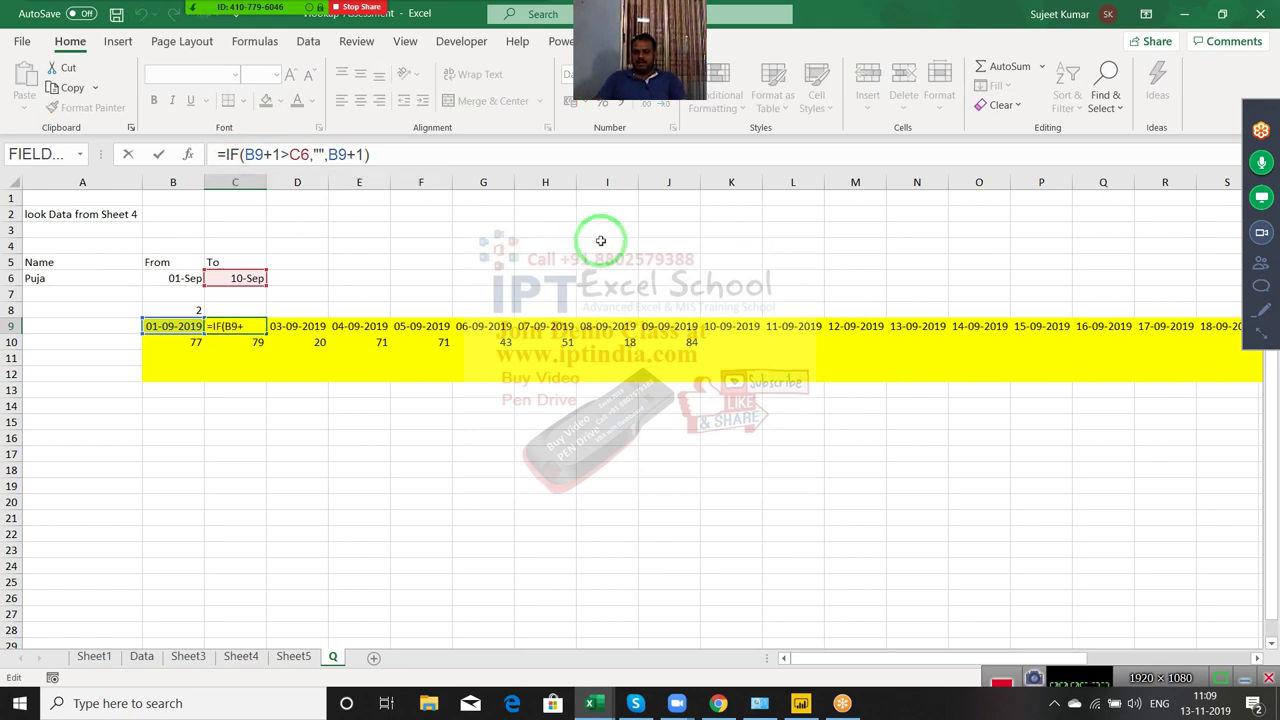
{"action": "type", "text": "IFERROR("}
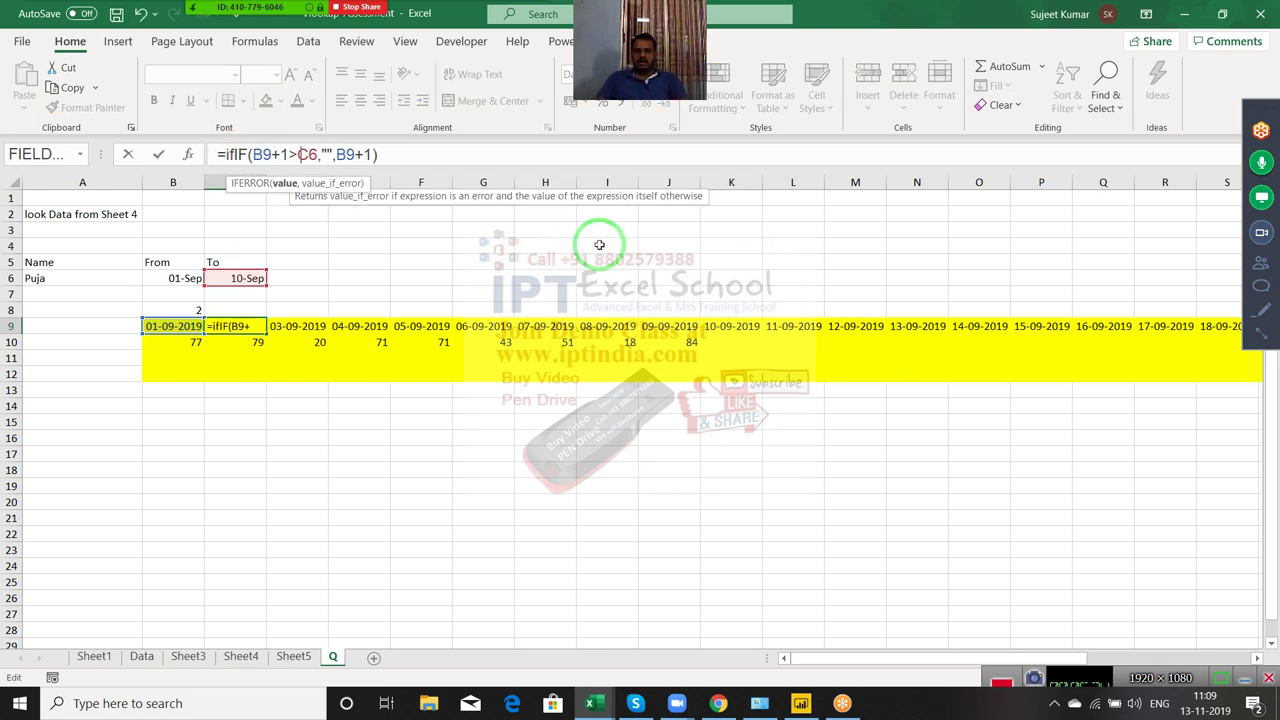
{"action": "left_click", "coordinate": [503, 147]}
{"action": "type", "text": ","}
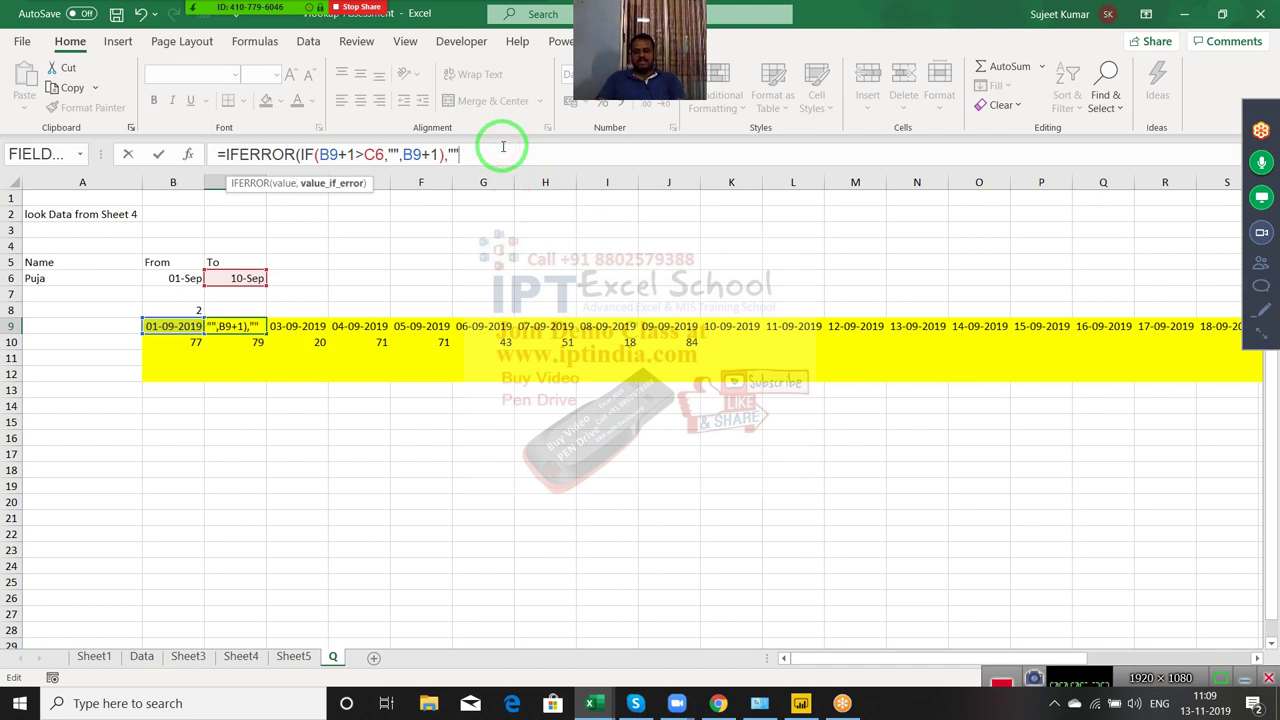
{"action": "key", "text": "Return"}
{"action": "key", "text": "Up"}
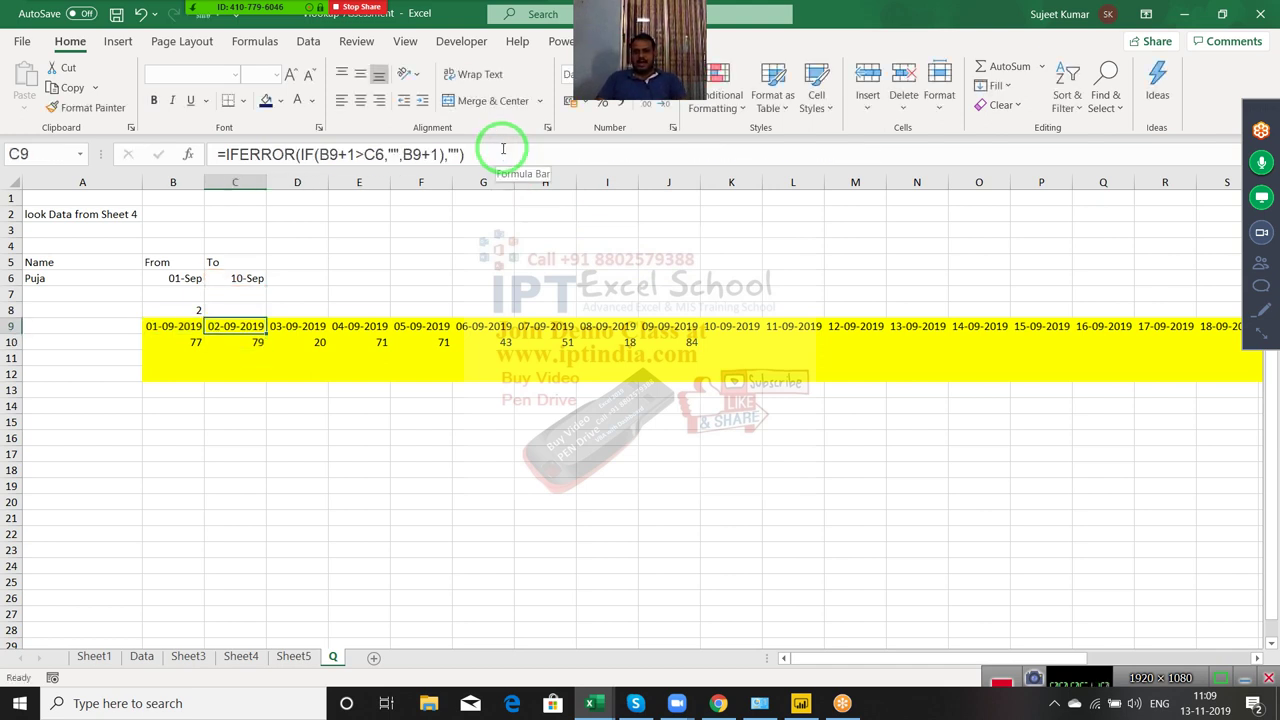
Make the C6 reference in C9's formula absolute ($C$6)
{"action": "left_click", "coordinate": [370, 154]}
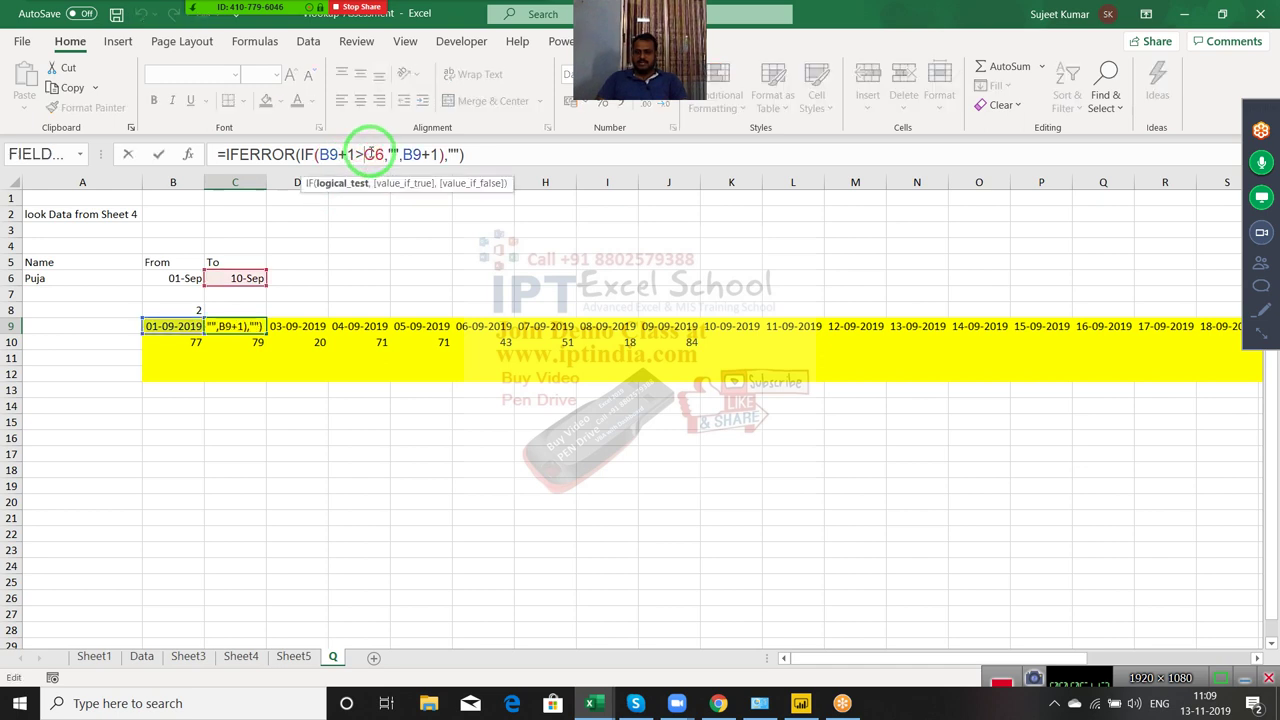
{"action": "key", "text": "F4"}
{"action": "key", "text": "Return"}
{"action": "key", "text": "Up"}
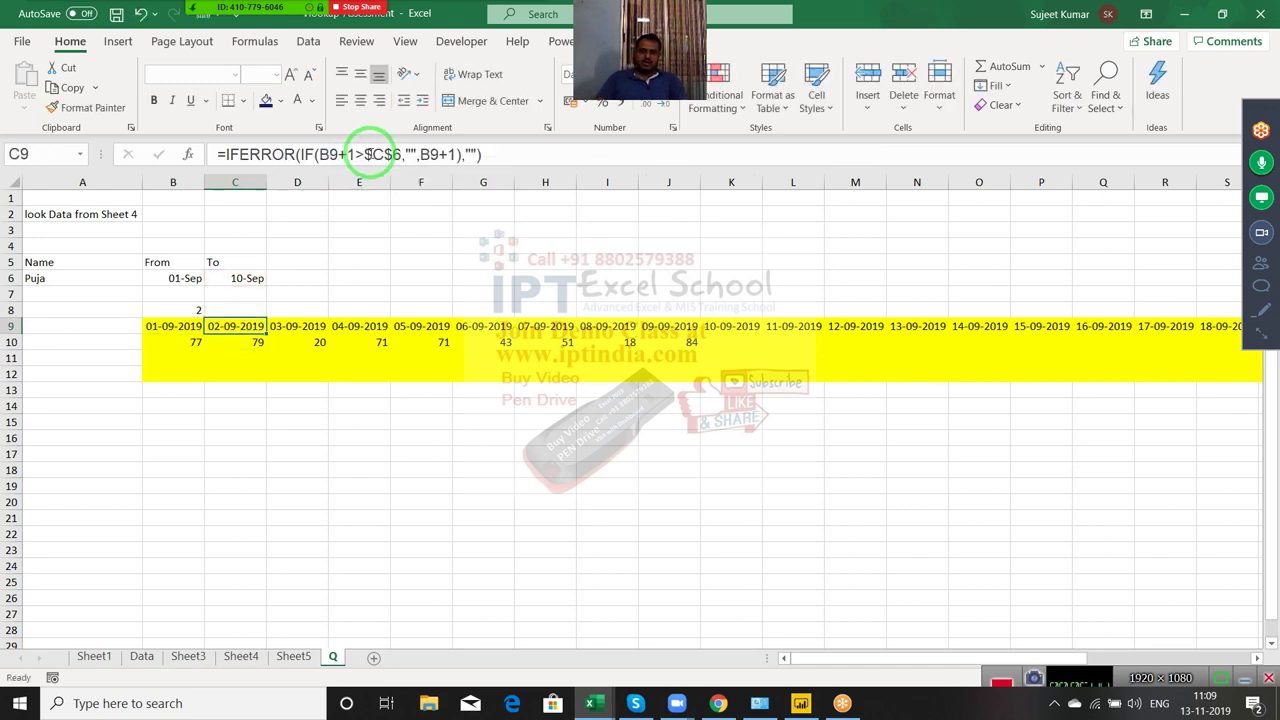
Fill C9's formula right through AE9 and check the row 9 dates
{"action": "key", "text": "ctrl+shift+Right"}
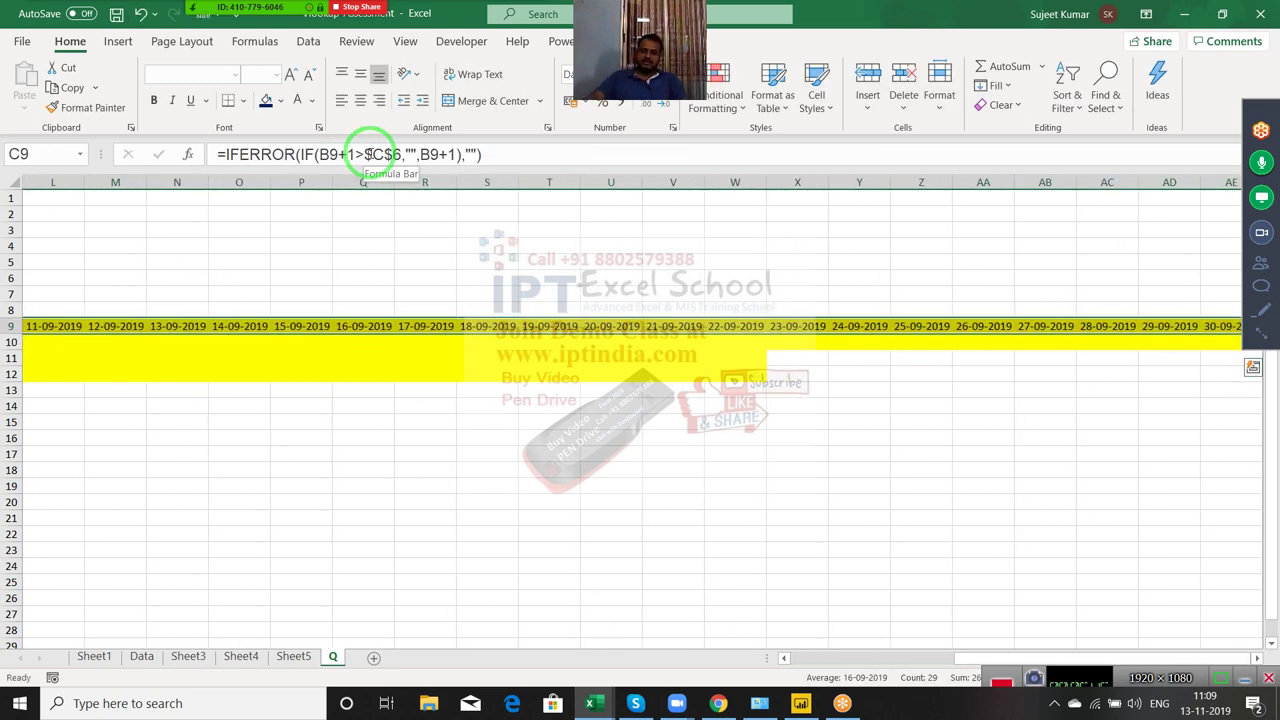
{"action": "key", "text": "ctrl+r"}
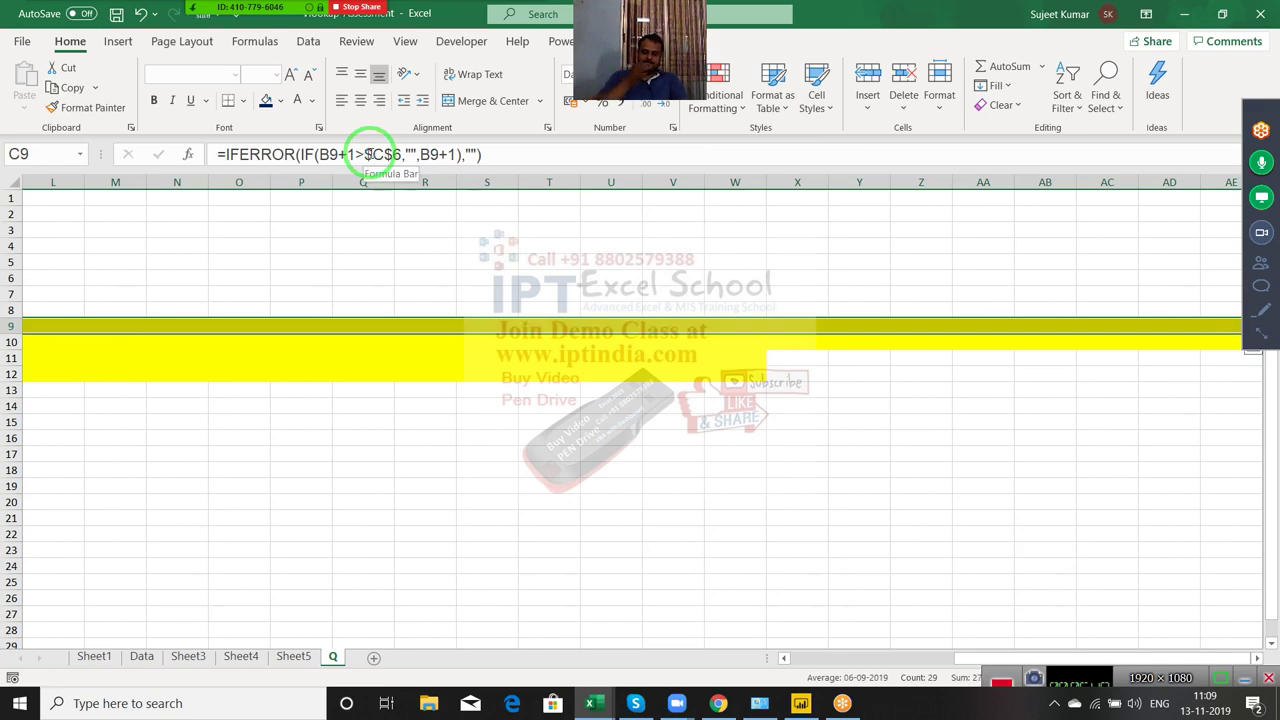
{"action": "key", "text": "Left"}
{"action": "key", "text": "Left"}
{"action": "key", "text": "Right"}
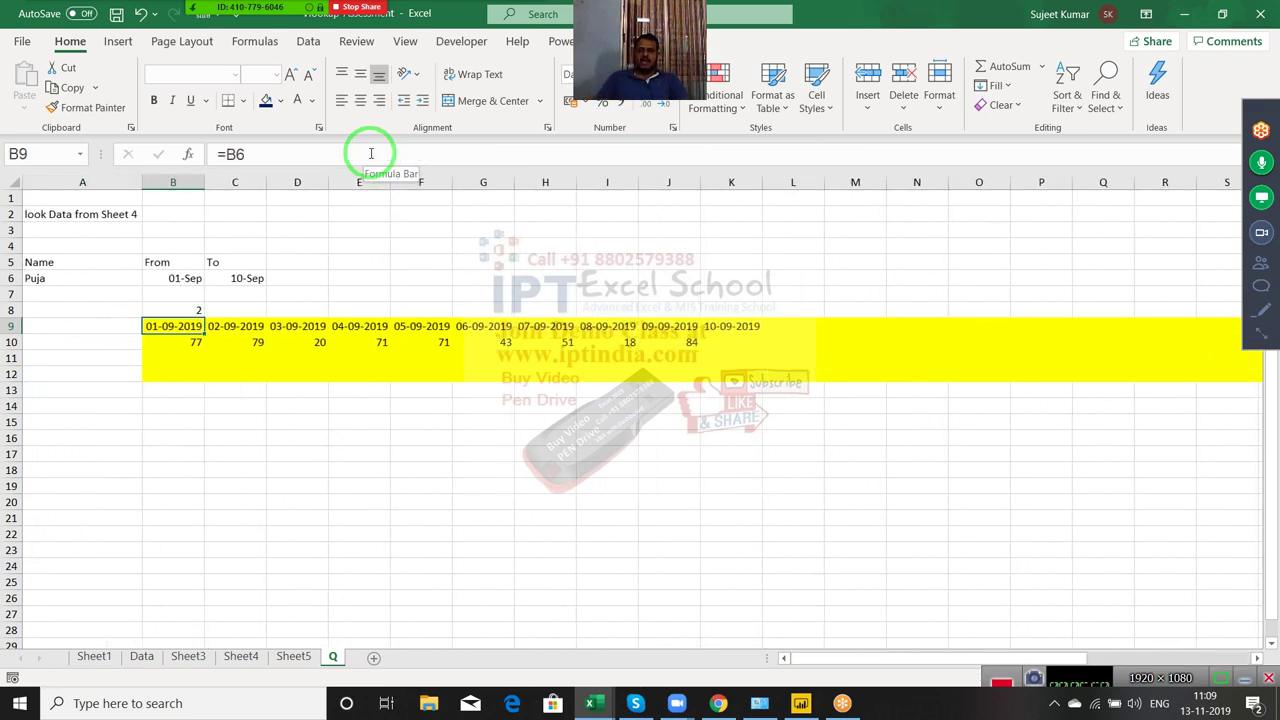
{"action": "key", "text": "Right"}
{"action": "key", "text": "Right"}
{"action": "key", "text": "Right"}
{"action": "key", "text": "Right"}
{"action": "key", "text": "Right"}
{"action": "key", "text": "Right"}
{"action": "key", "text": "Right"}
{"action": "key", "text": "Right"}
{"action": "key", "text": "Left"}
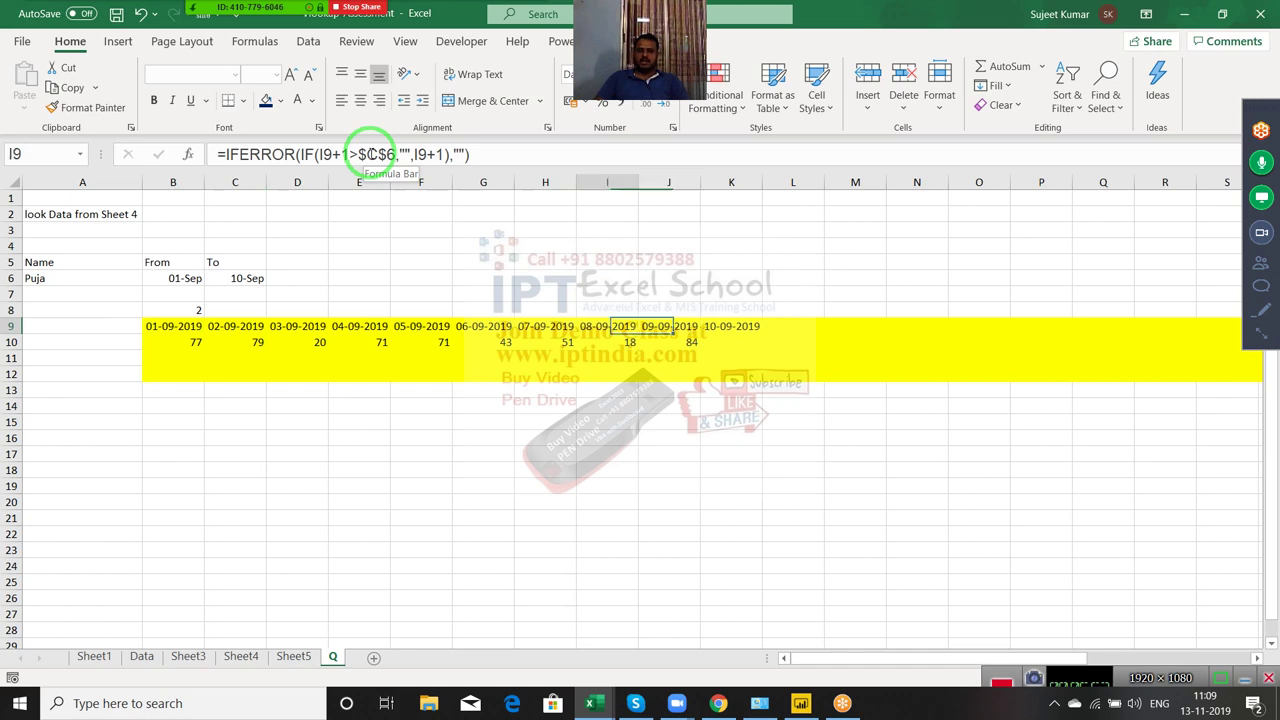
{"action": "key", "text": "Left"}
{"action": "key", "text": "Left"}
{"action": "key", "text": "Left"}
{"action": "key", "text": "Left"}
{"action": "key", "text": "Left"}
{"action": "key", "text": "Left"}
{"action": "key", "text": "Left"}
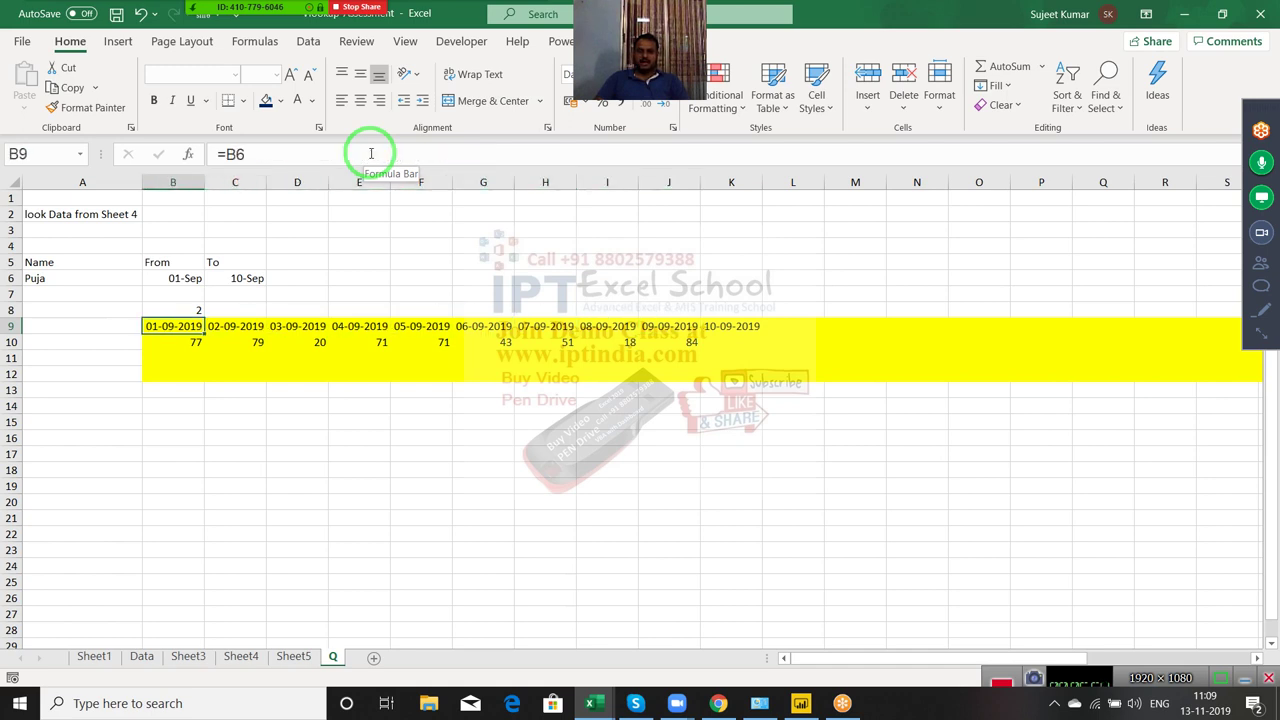
{"action": "key", "text": "Up"}
{"action": "key", "text": "Up"}
{"action": "key", "text": "Up"}
{"action": "key", "text": "Right"}
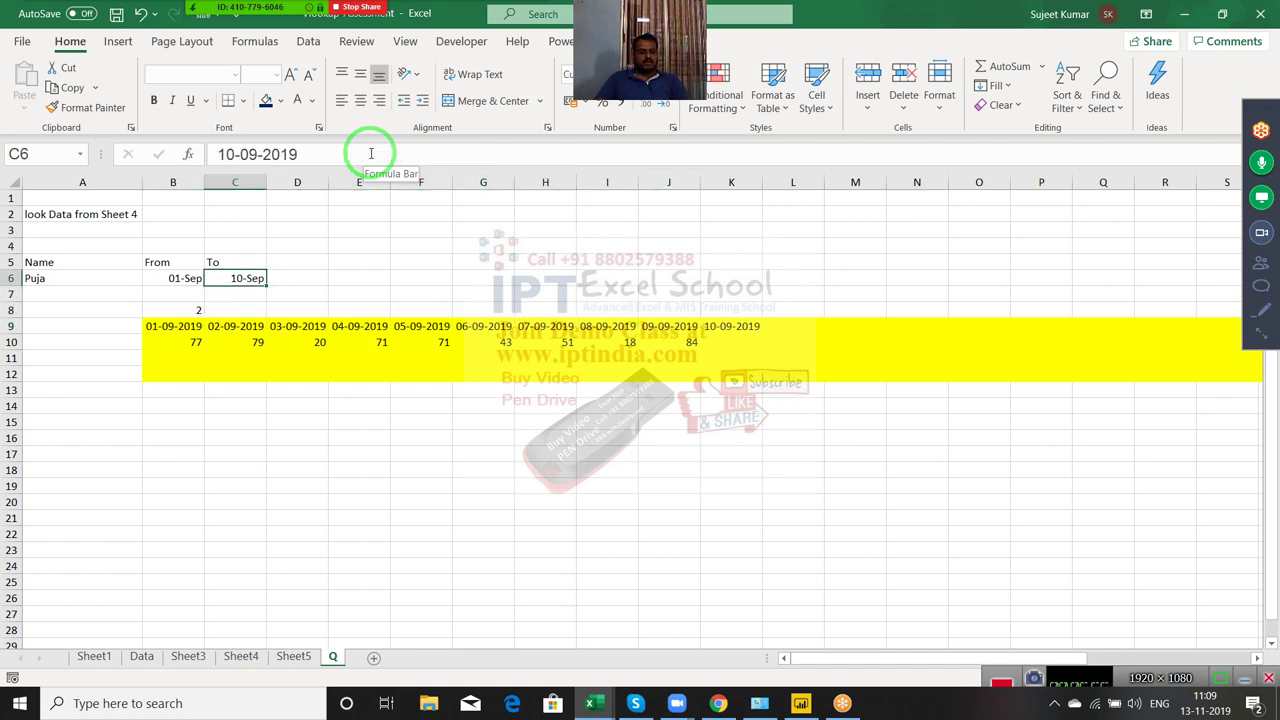
Set the To date in C6 to 15-Sep
{"action": "type", "text": "9/"}
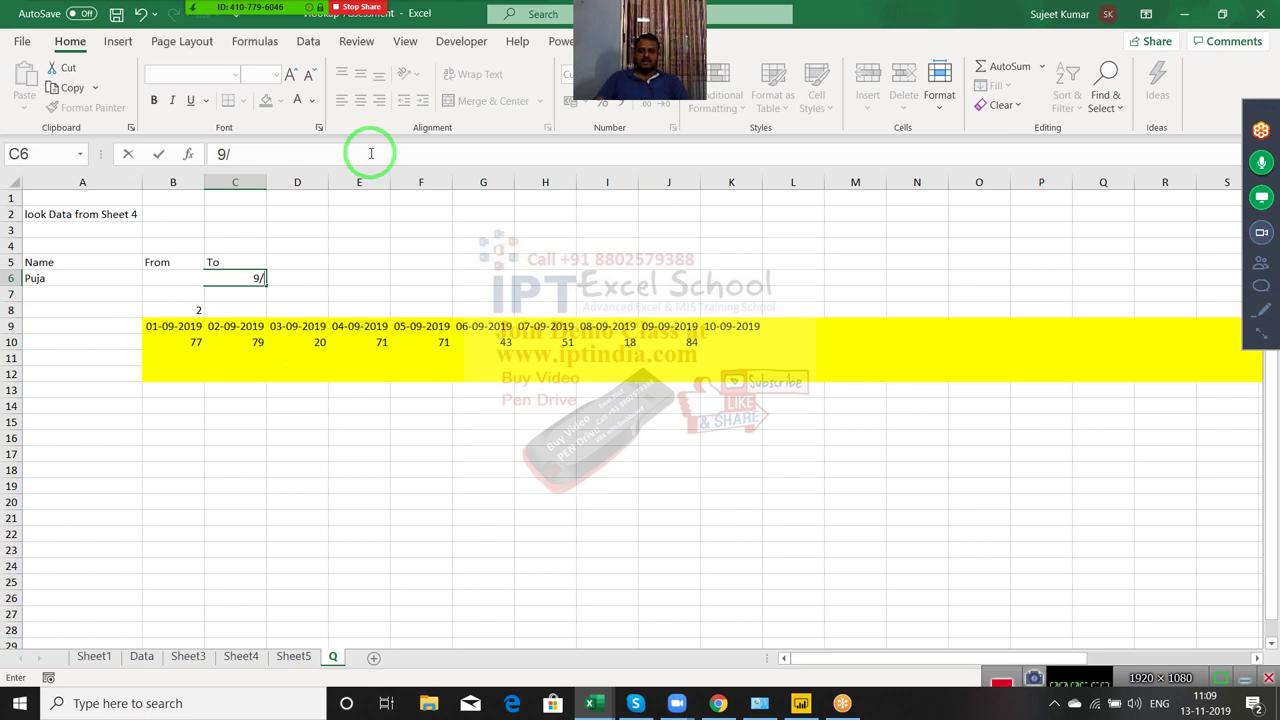
{"action": "key", "text": "Escape"}
{"action": "type", "text": "9"}
{"action": "key", "text": "Escape"}
{"action": "type", "text": "15"}
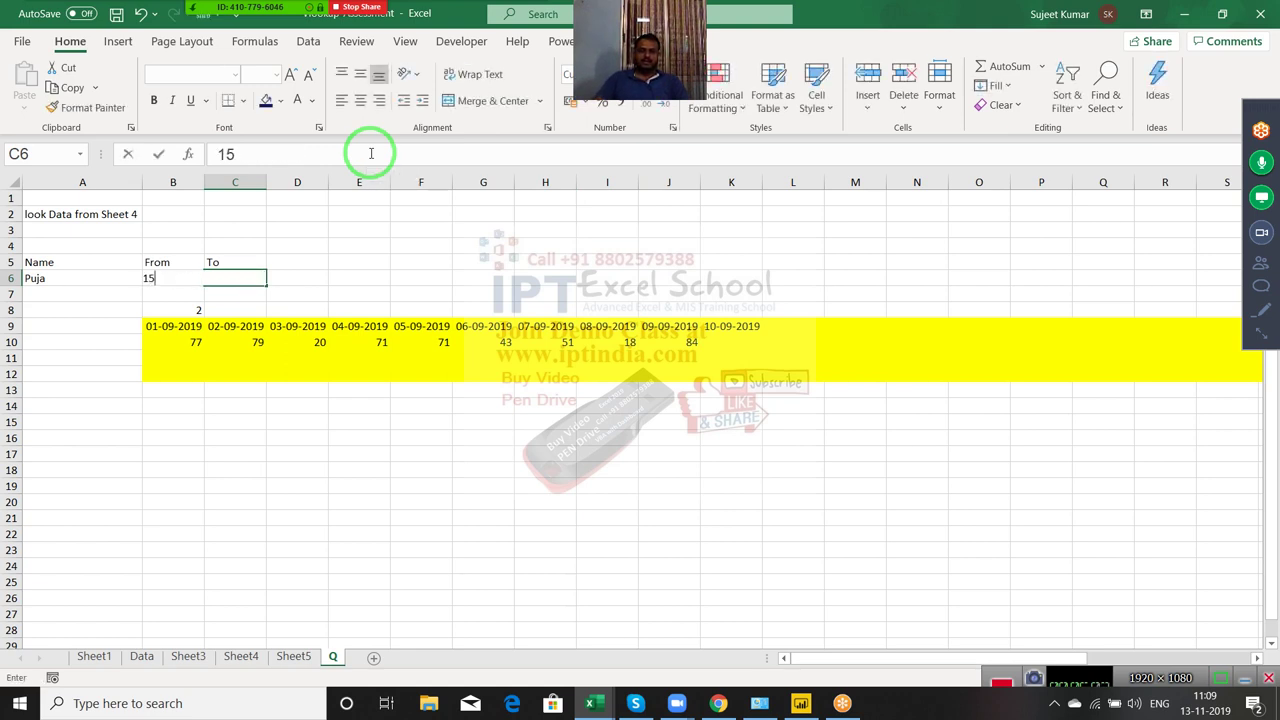
{"action": "type", "text": "-9"}
{"action": "key", "text": "Return"}
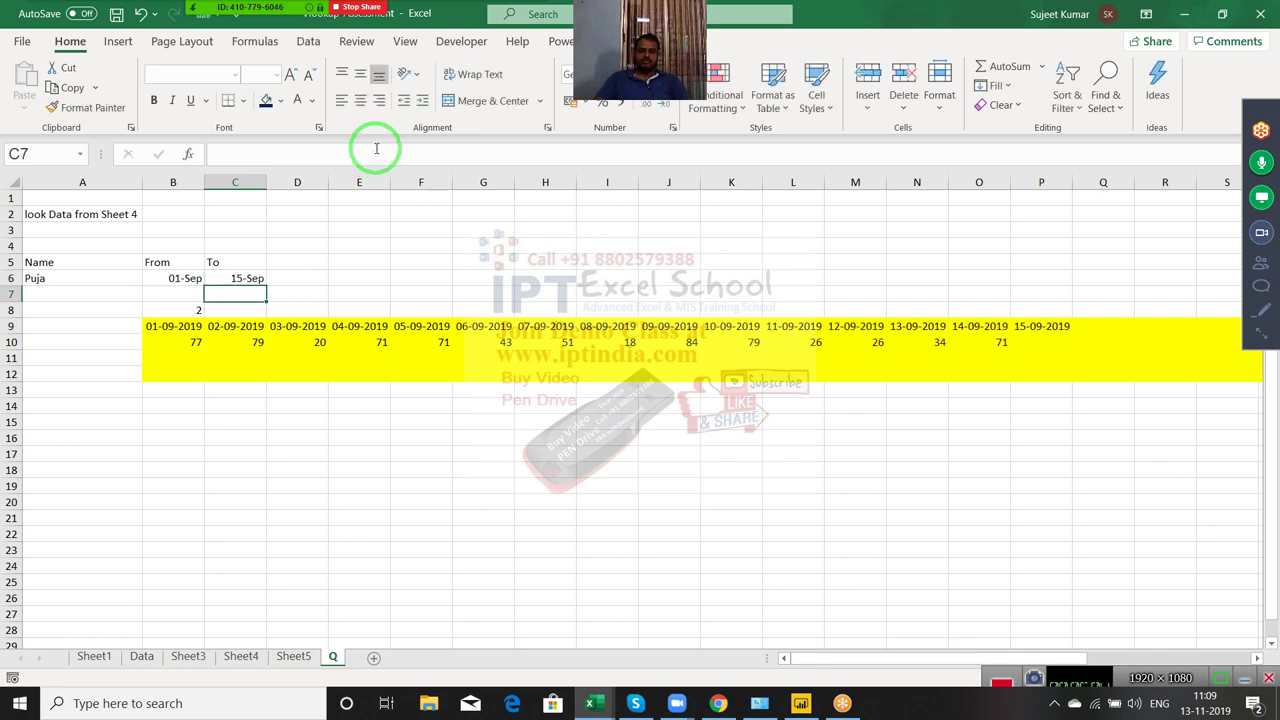
{"action": "key", "text": "Up"}
Set the From date in B6 to 05-Sep and check both period dates
{"action": "key", "text": "Left"}
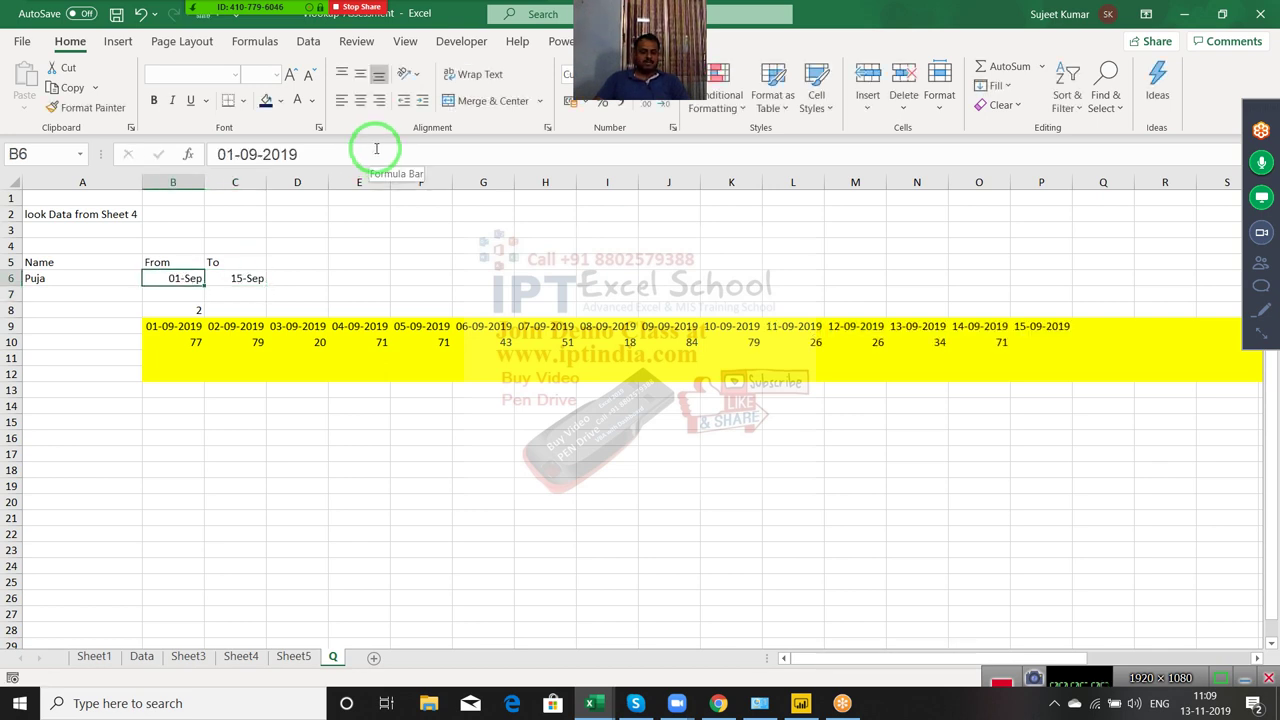
{"action": "type", "text": "5-"}
{"action": "key", "text": "Return"}
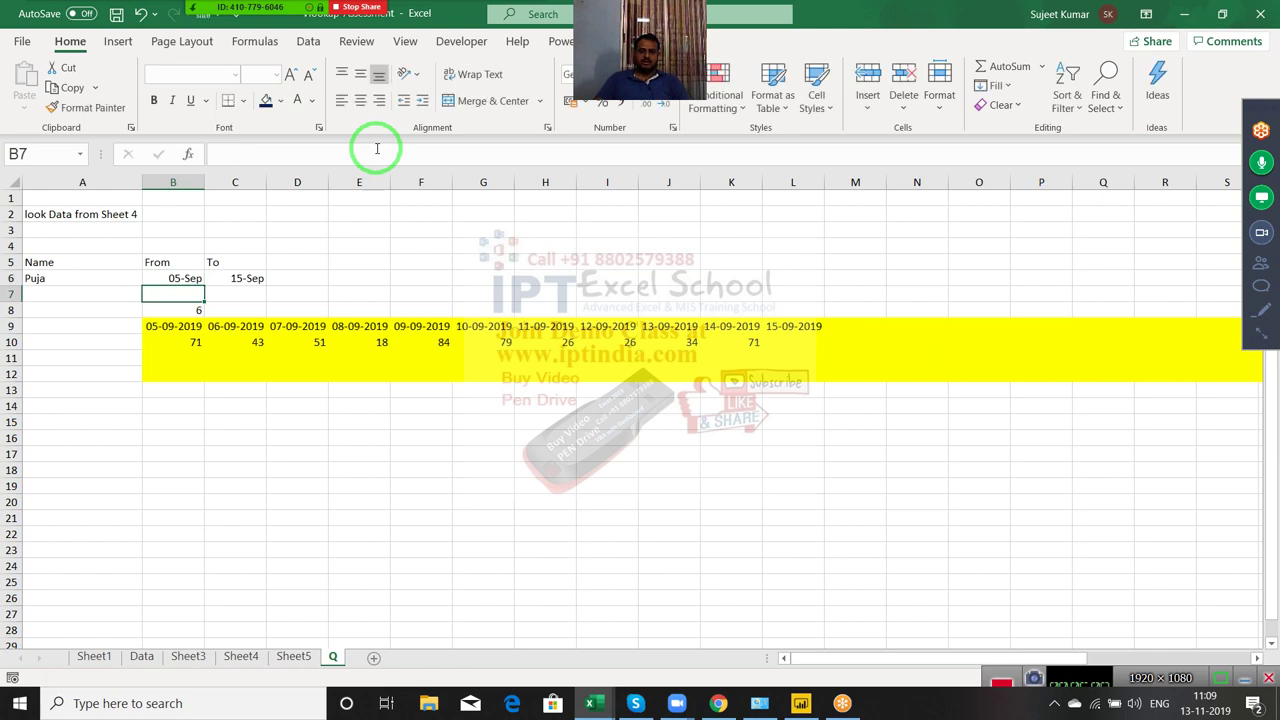
{"action": "key", "text": "Up"}
{"action": "key", "text": "Down"}
{"action": "key", "text": "Down"}
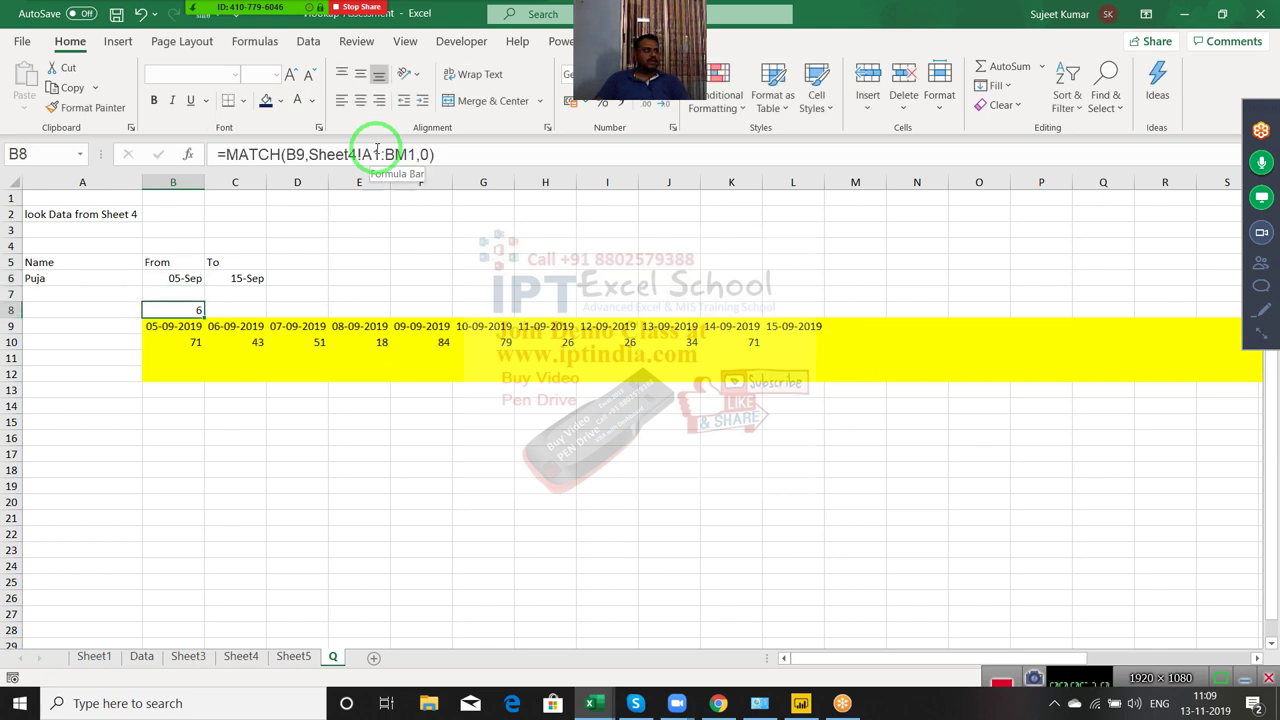
{"action": "key", "text": "Up"}
{"action": "key", "text": "Up"}
{"action": "key", "text": "shift+Right"}
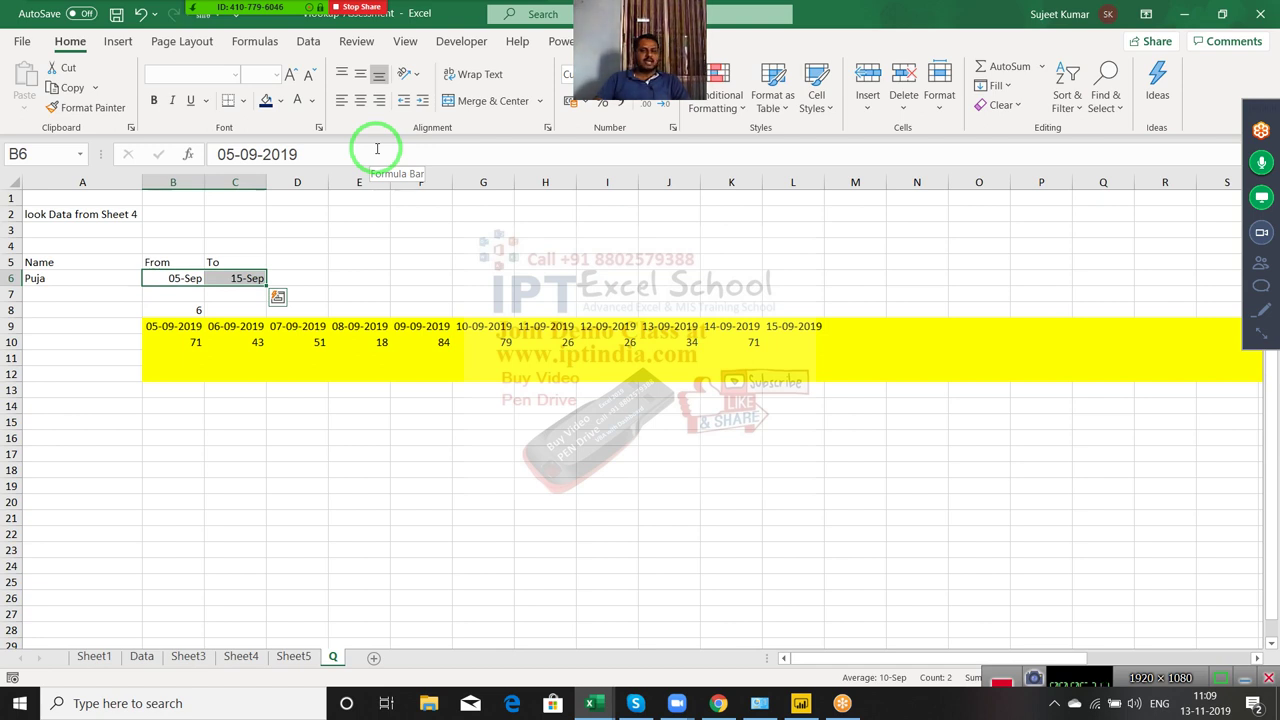
{"action": "key", "text": "Left"}
{"action": "key", "text": "Right"}
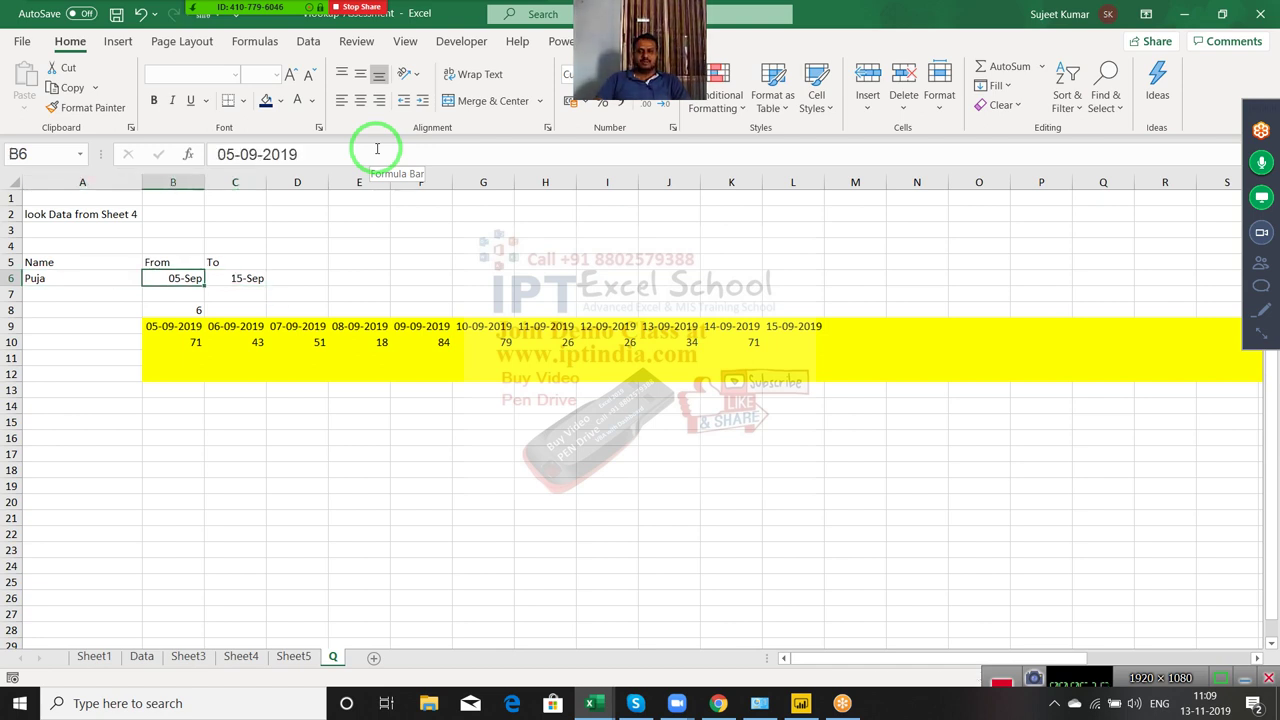
{"action": "key", "text": "Right"}
{"action": "key", "text": "Left"}
{"action": "key", "text": "Right"}
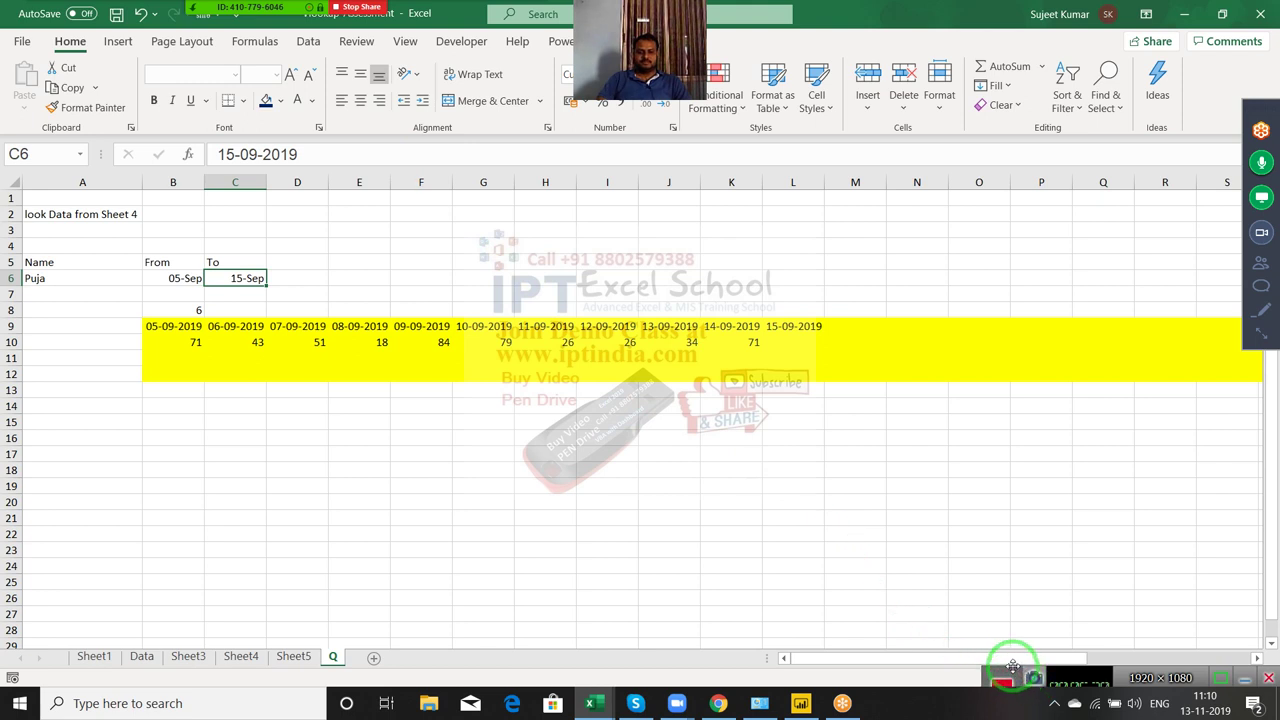
{"action": "left_click_drag", "start_coordinate": [1012, 665], "coordinate": [1047, 625]}
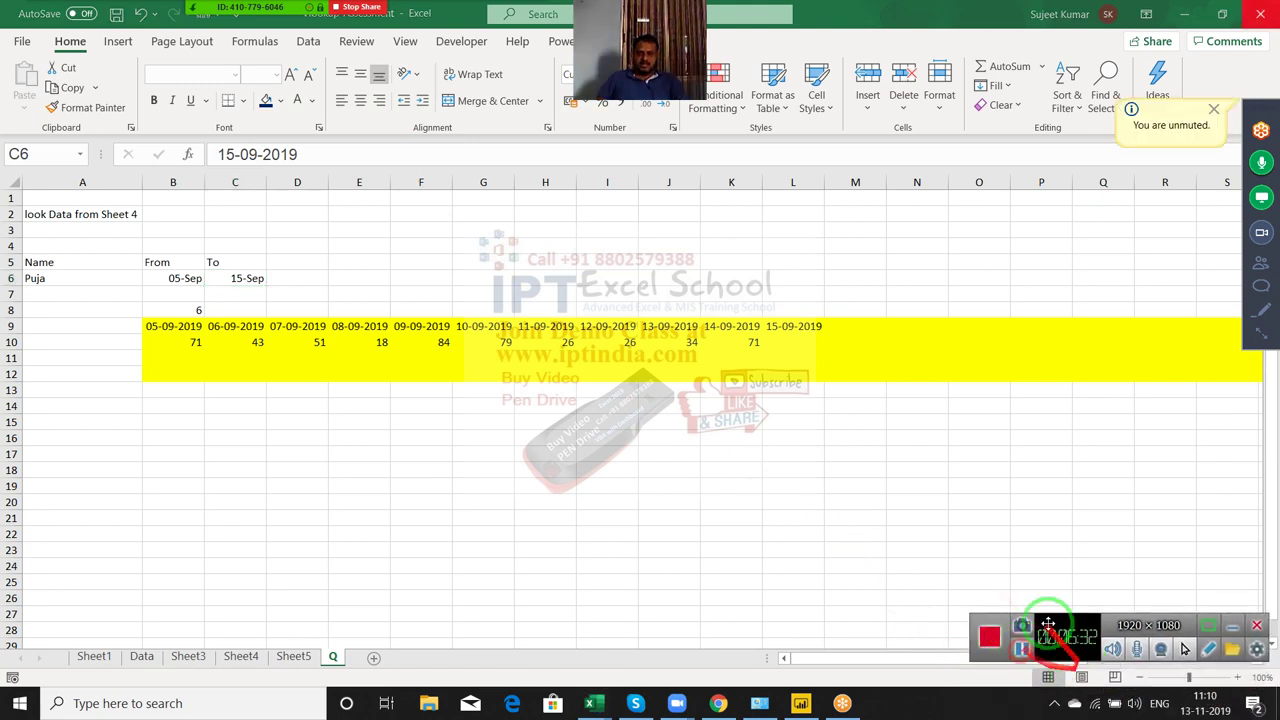
{"action": "left_click", "coordinate": [186, 342]}
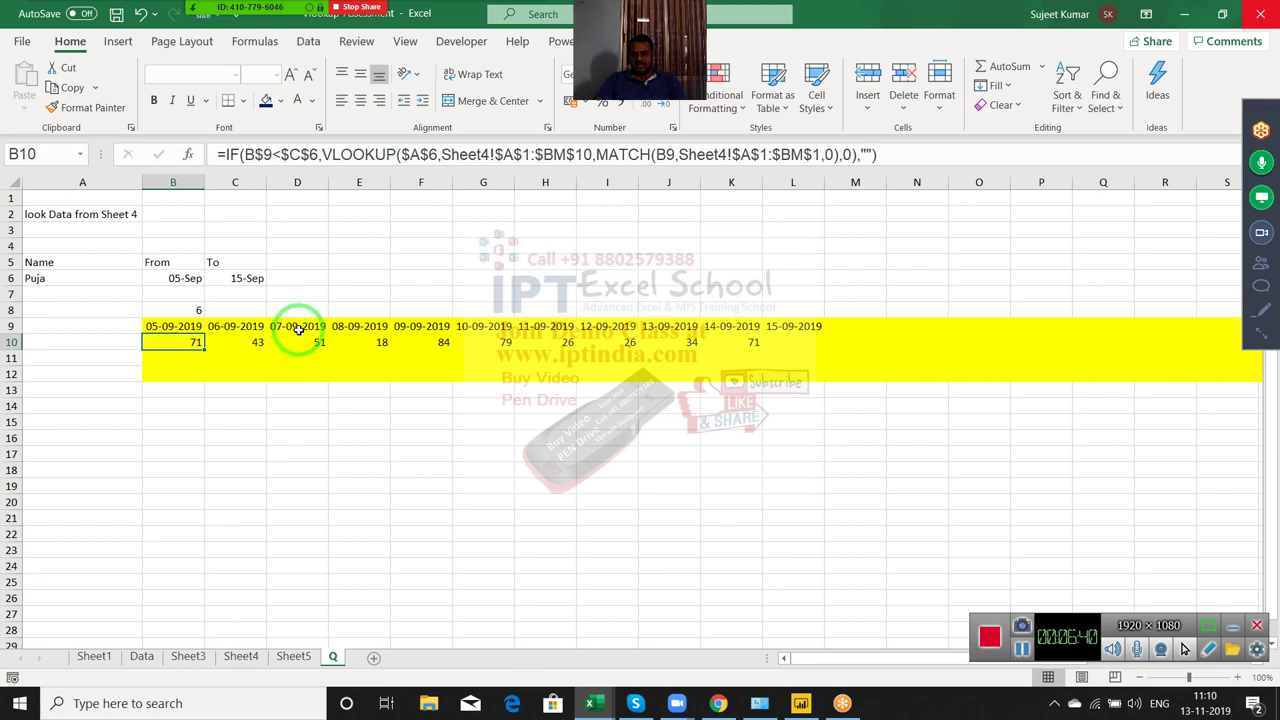
Start a VLOOKUP in B10 using the name in A6 as the lookup value
{"action": "type", "text": "=vl"}
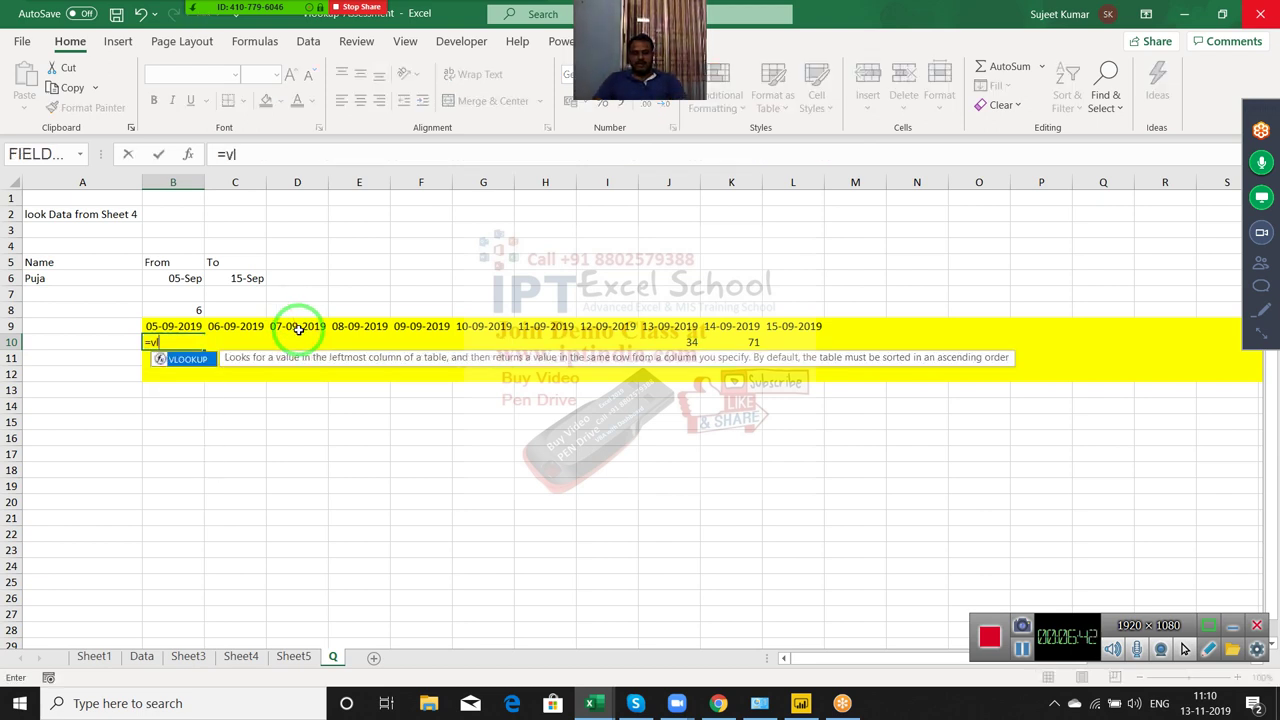
{"action": "key", "text": "Tab"}
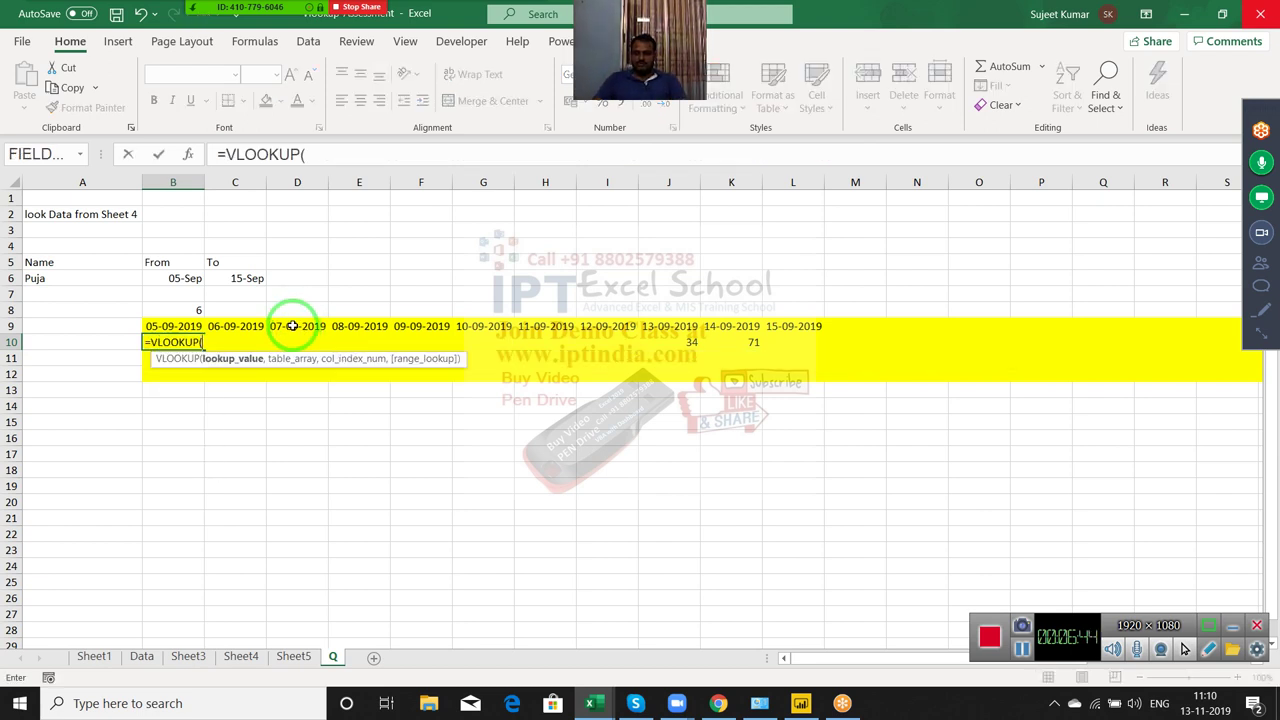
{"action": "left_click", "coordinate": [79, 275]}
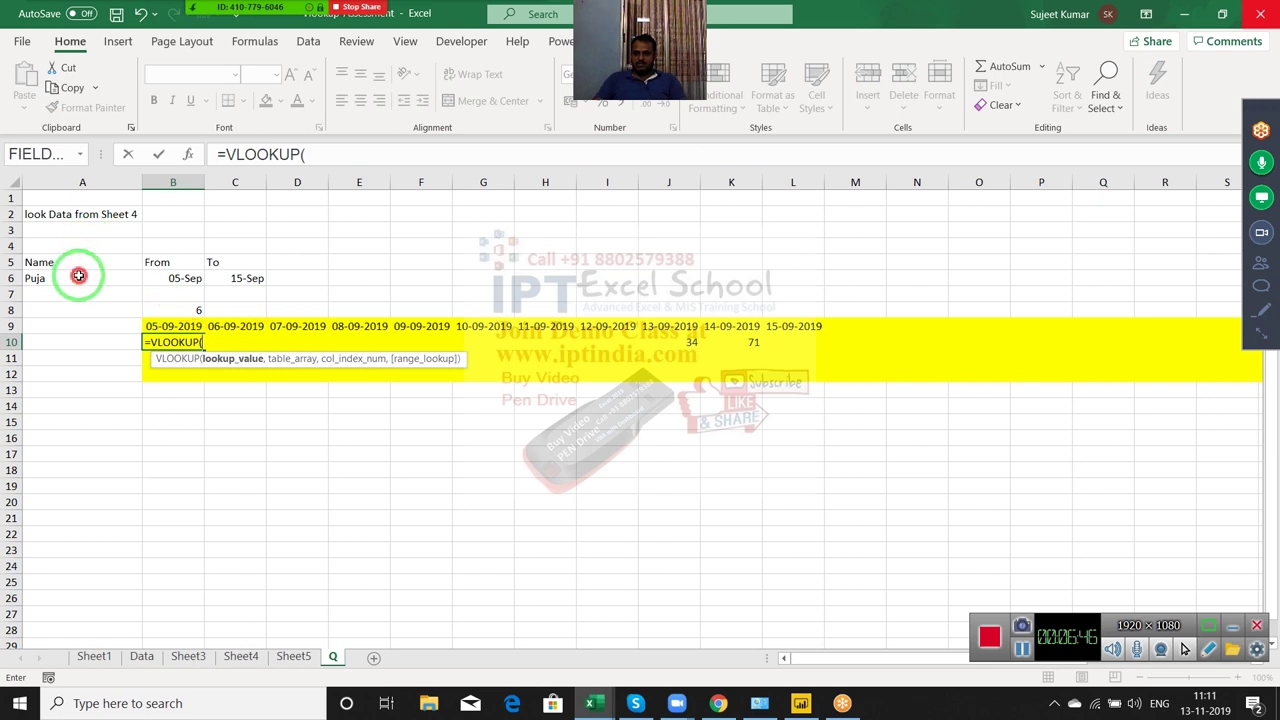
{"action": "type", "text": "A6,"}
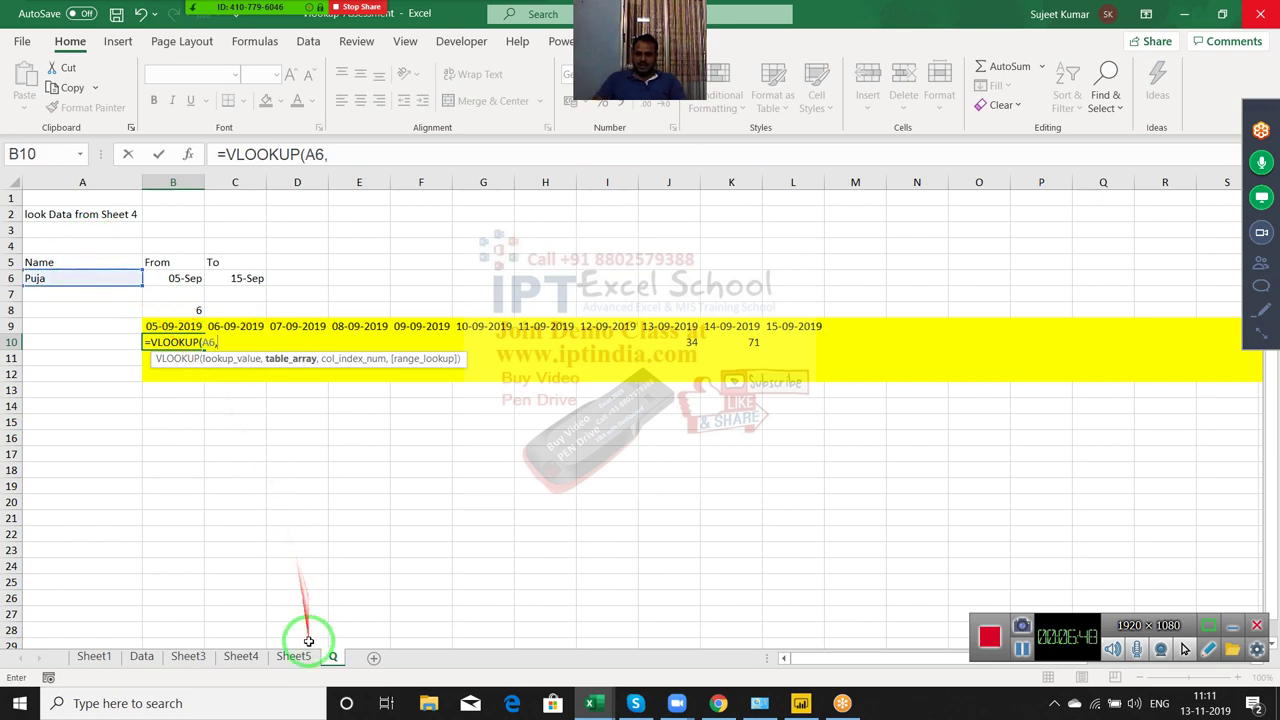
Select Sheet4 columns A through BM as the lookup table
{"action": "left_click", "coordinate": [305, 660]}
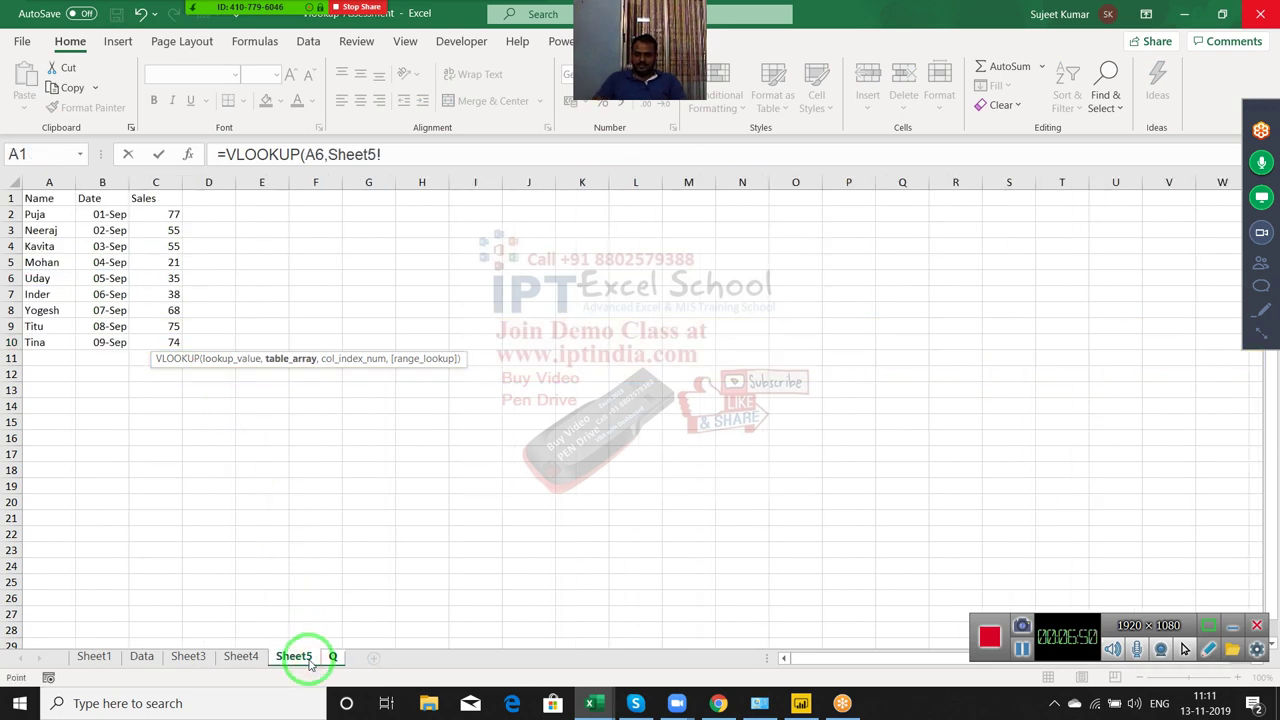
{"action": "left_click", "coordinate": [244, 660]}
{"action": "left_click", "coordinate": [203, 660]}
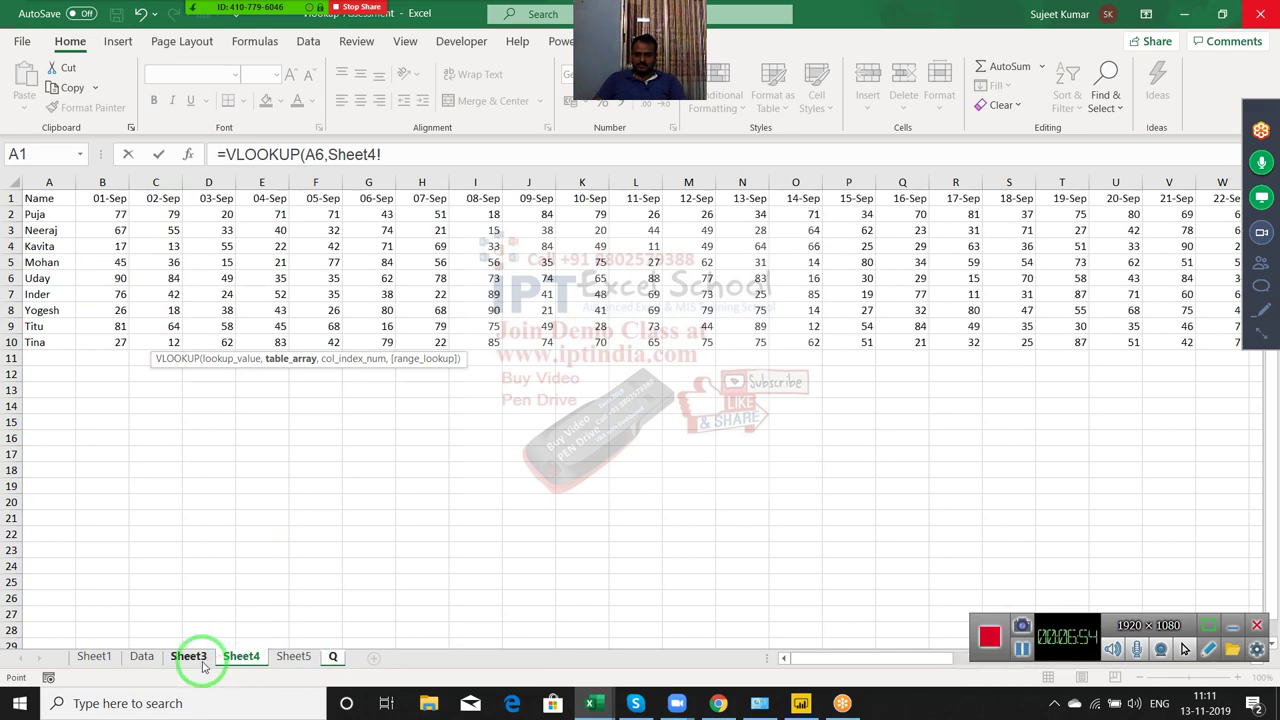
{"action": "mouse_move", "coordinate": [30, 182]}
{"action": "left_mouse_down"}
{"action": "mouse_move", "coordinate": [1238, 160]}
{"action": "mouse_move", "coordinate": [955, 182]}
{"action": "left_mouse_up"}
{"action": "mouse_move", "coordinate": [1129, 190]}
{"action": "left_mouse_down"}
{"action": "mouse_move", "coordinate": [1195, 190]}
{"action": "mouse_move", "coordinate": [1086, 171]}
{"action": "left_mouse_up"}
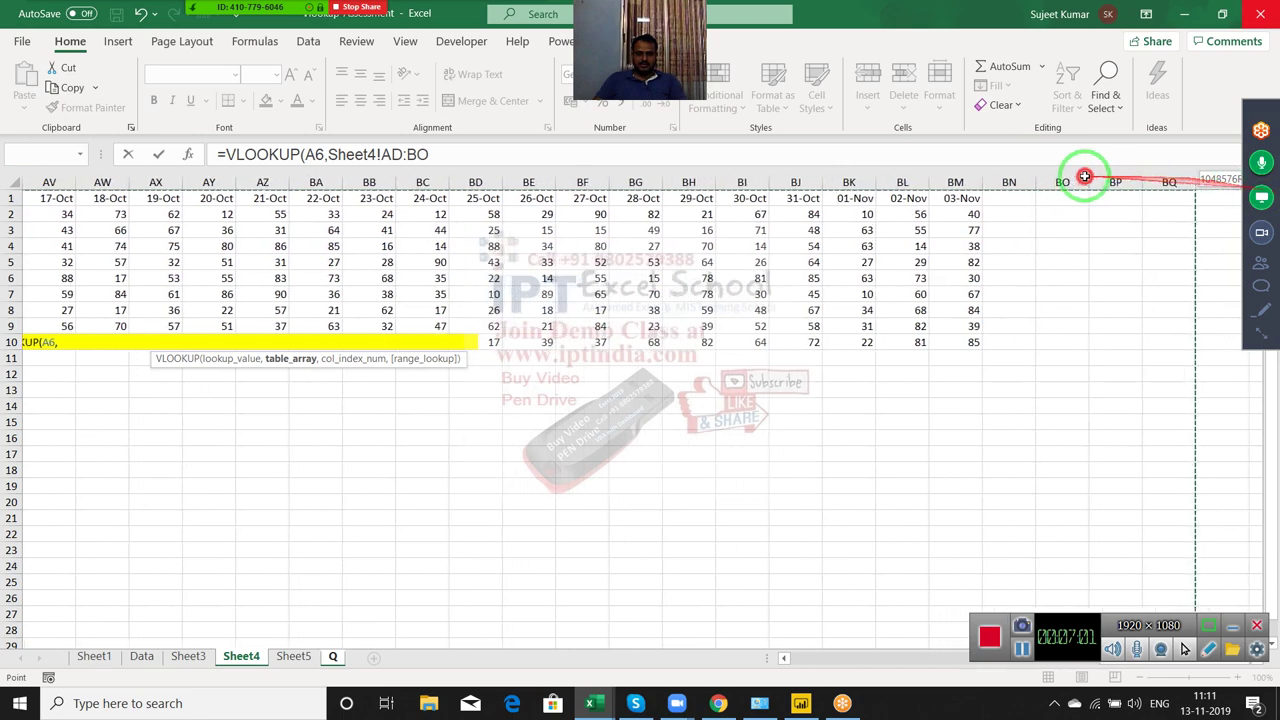
{"action": "left_click", "coordinate": [968, 180]}
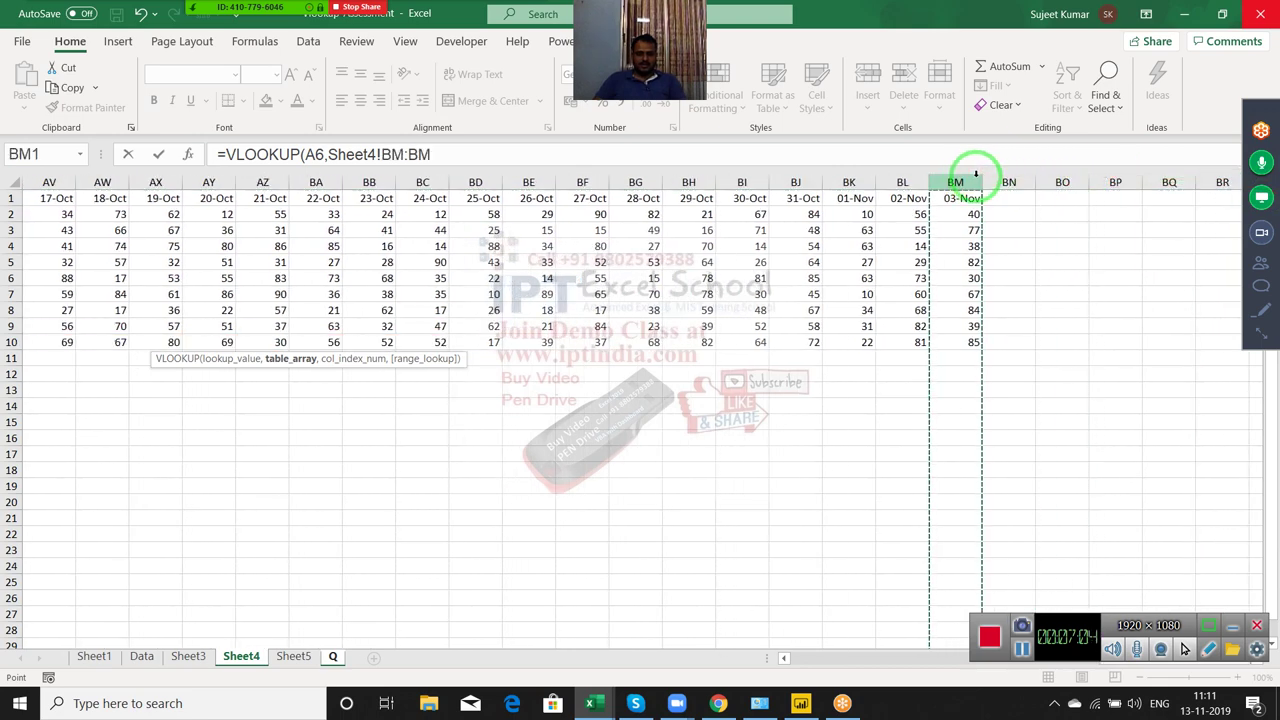
{"action": "key", "text": "ctrl+shift+Left"}
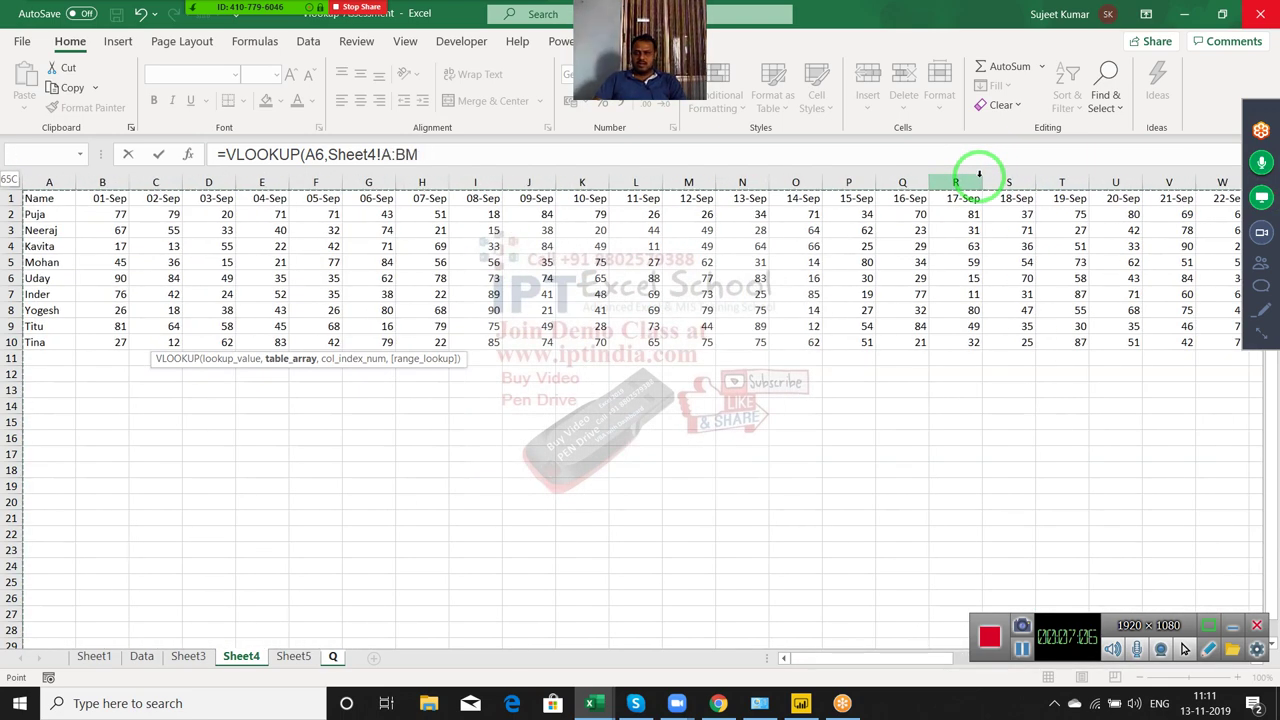
{"action": "type", "text": ","}
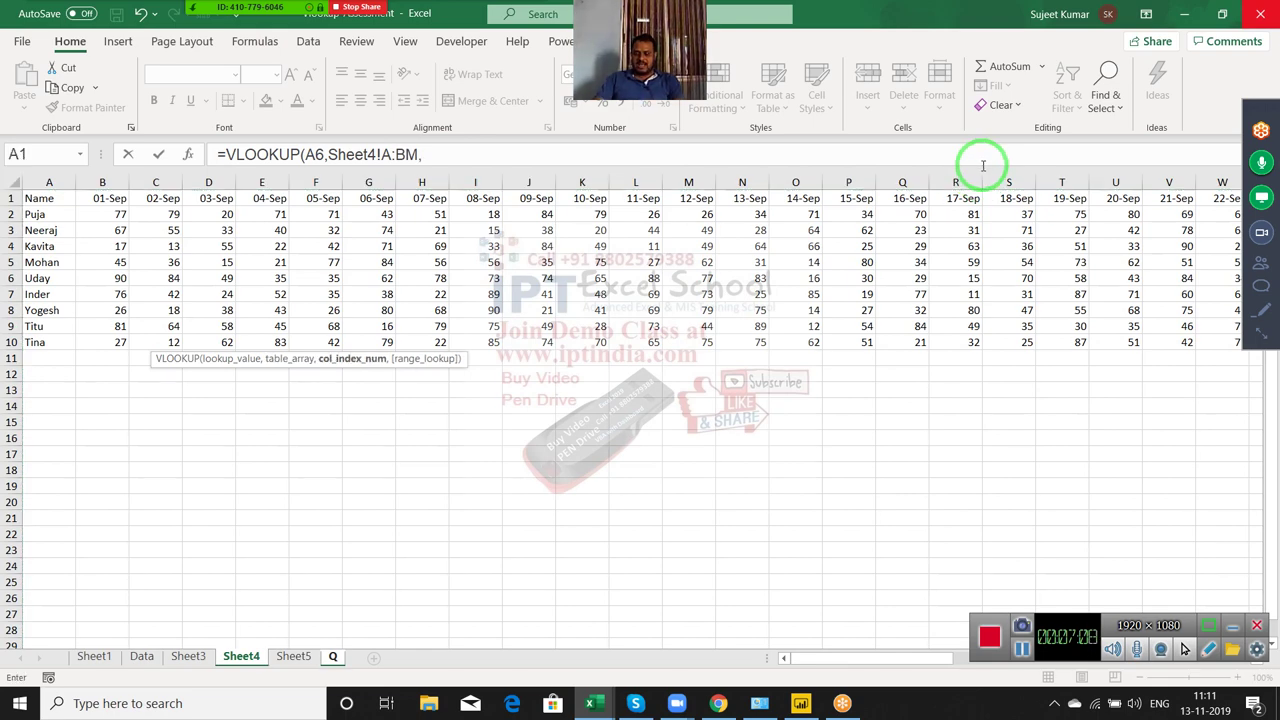
{"action": "type", "text": "ma"}
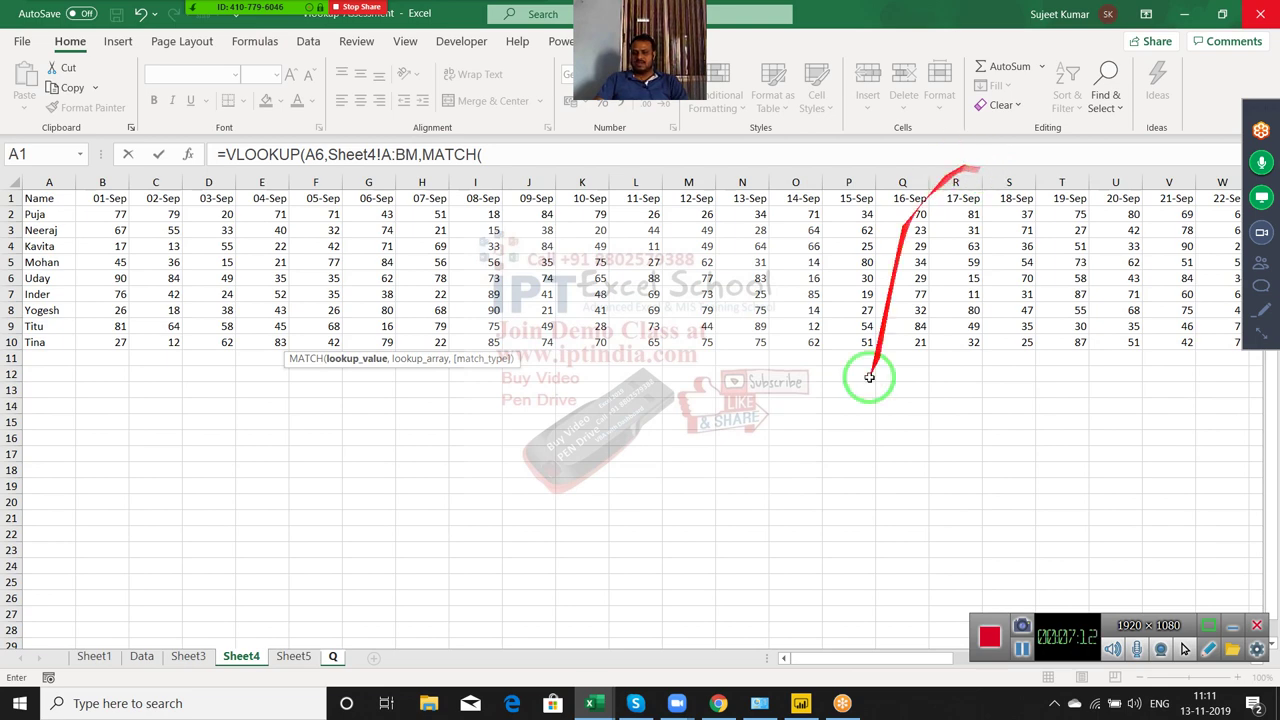
Browse the workbook's sheets, then return to the Q summary sheet
{"action": "left_click", "coordinate": [292, 658]}
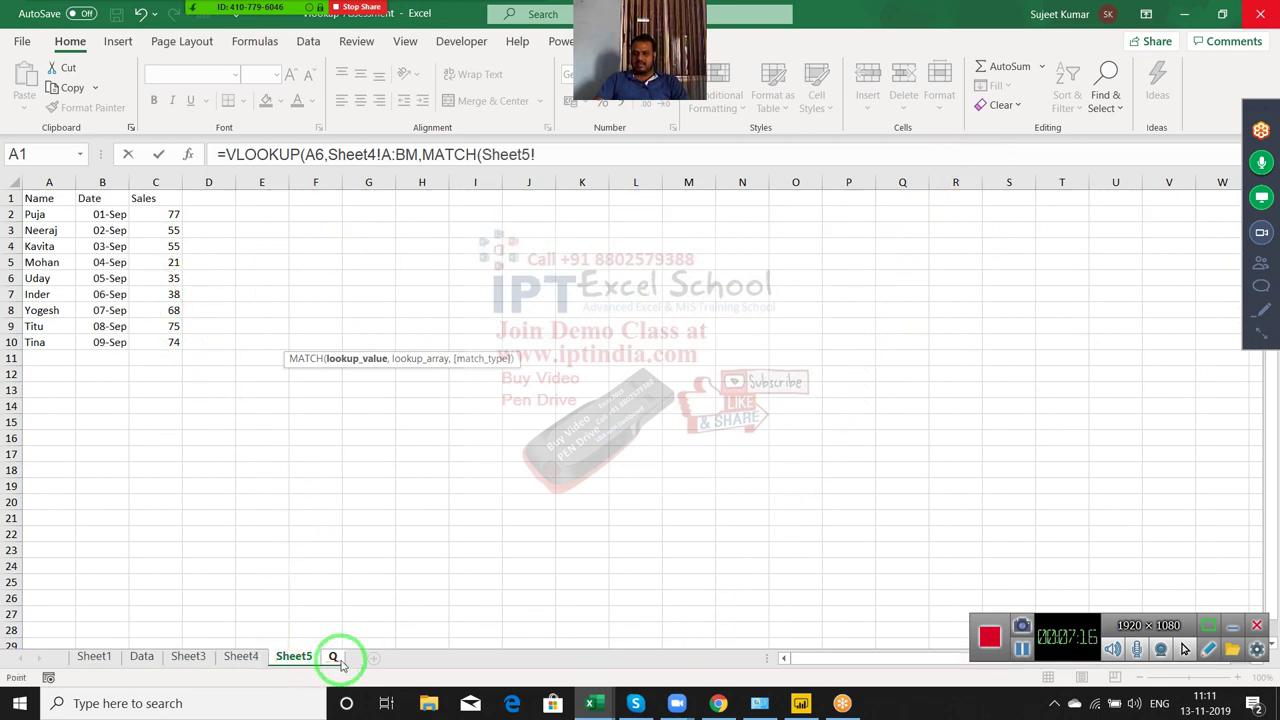
{"action": "left_click", "coordinate": [255, 662]}
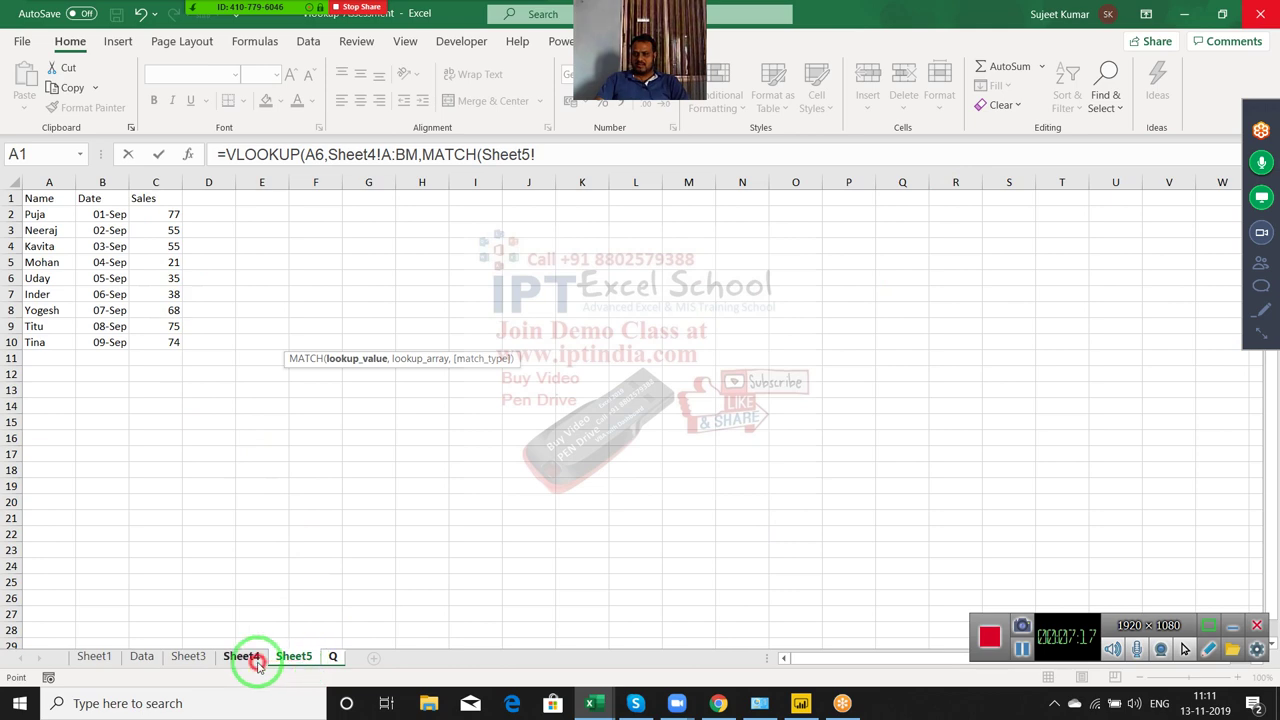
{"action": "left_click", "coordinate": [195, 662]}
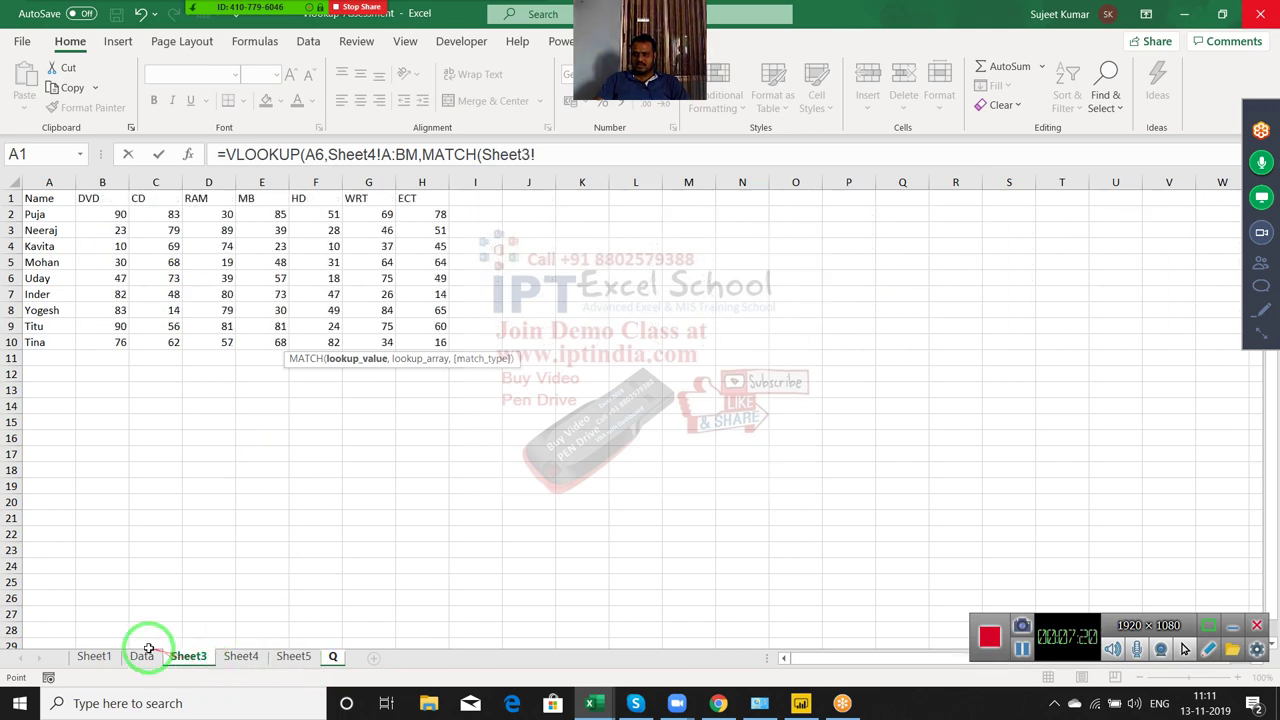
{"action": "left_click", "coordinate": [100, 660]}
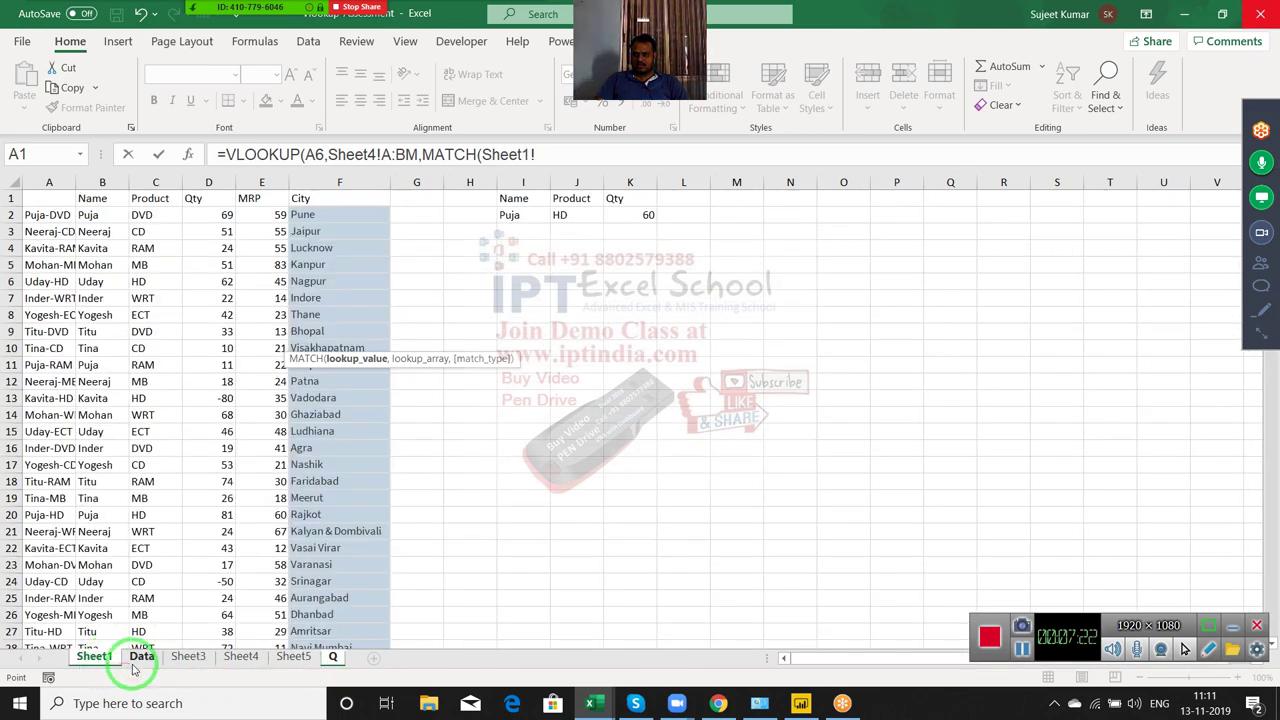
{"action": "left_click", "coordinate": [141, 658]}
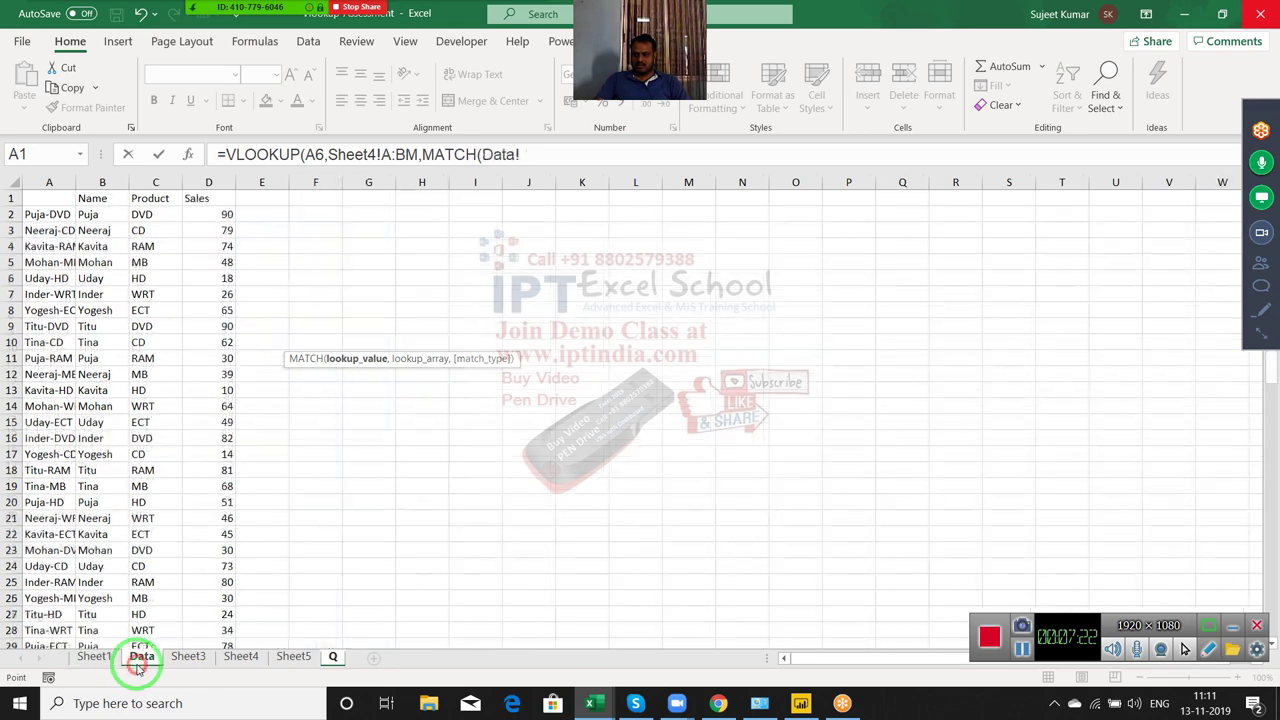
{"action": "left_click", "coordinate": [195, 660]}
{"action": "left_click", "coordinate": [242, 660]}
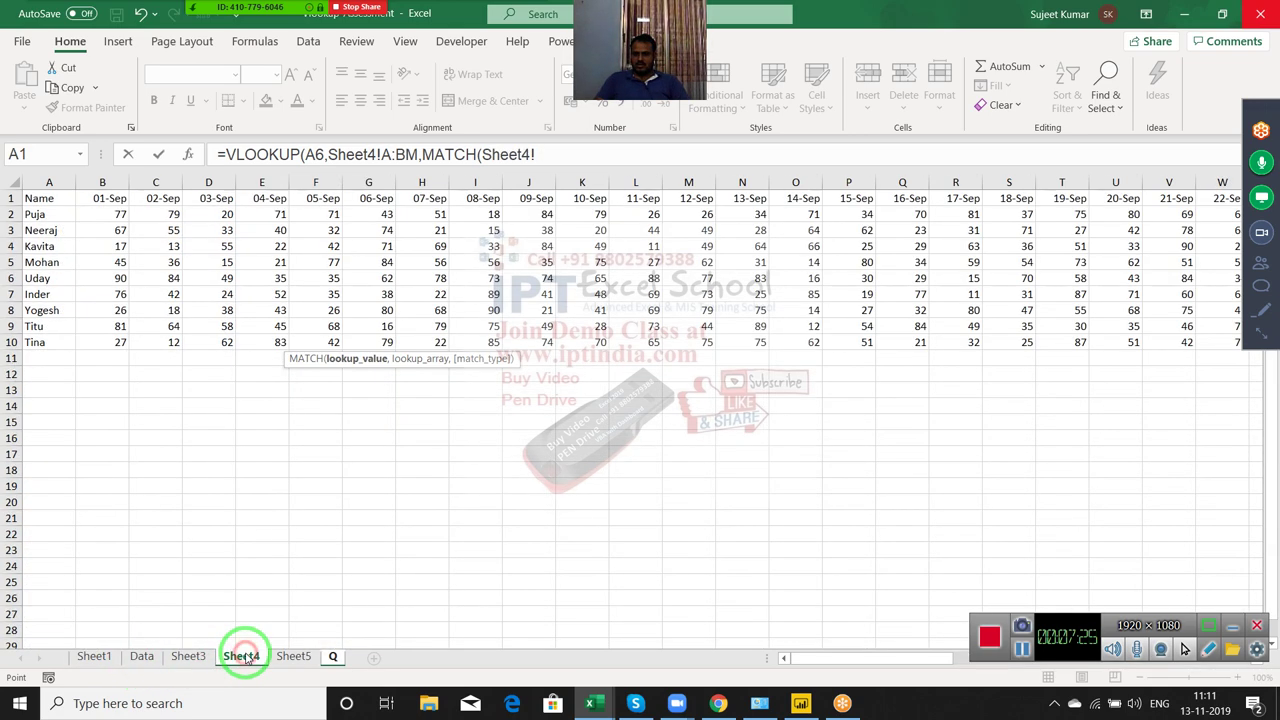
{"action": "left_click", "coordinate": [300, 657]}
{"action": "left_click", "coordinate": [334, 658]}
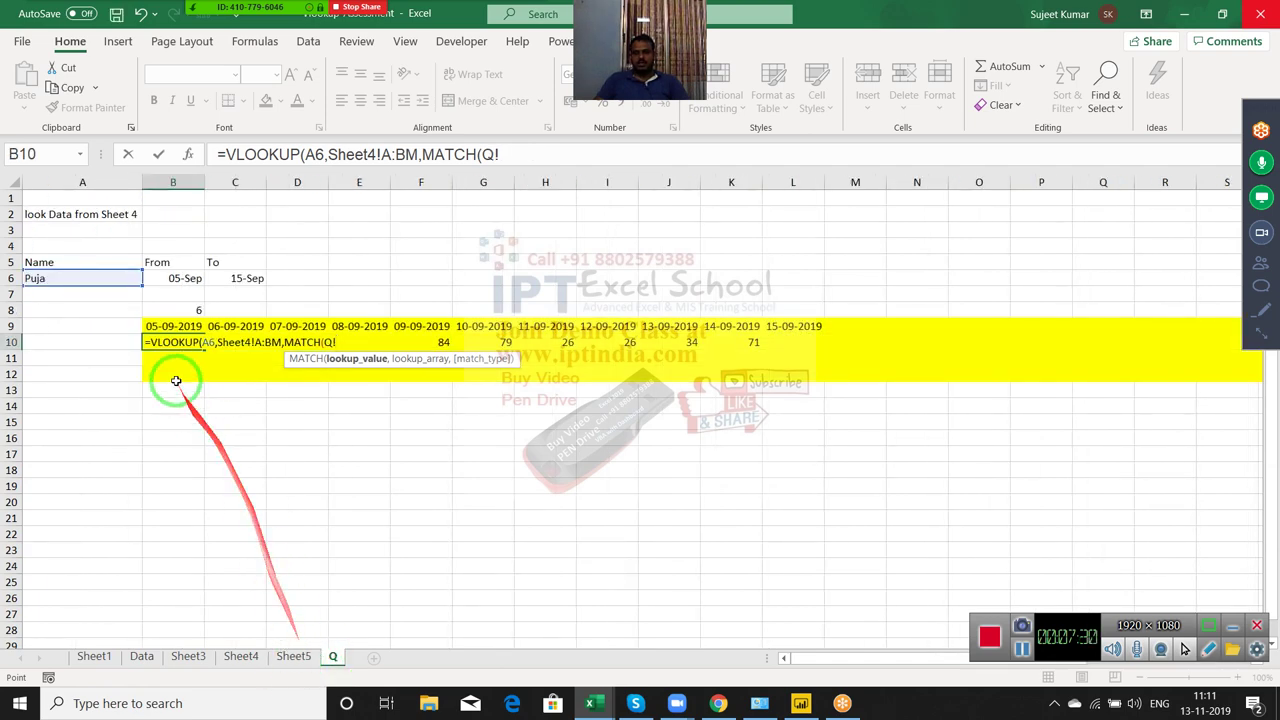
Complete the formula with MATCH(Q!B9,Sheet4!1:1,0) as the column index and exact match
{"action": "left_click", "coordinate": [171, 327]}
{"action": "type", "text": ","}
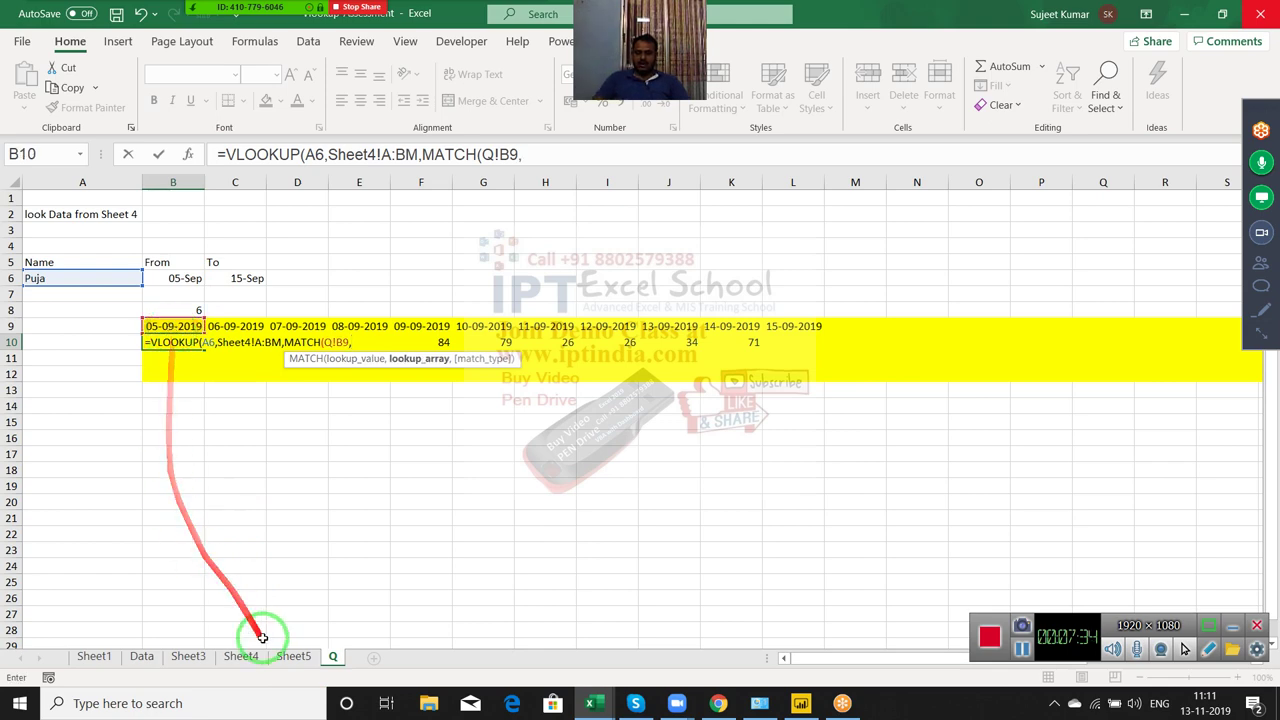
{"action": "left_click", "coordinate": [245, 656]}
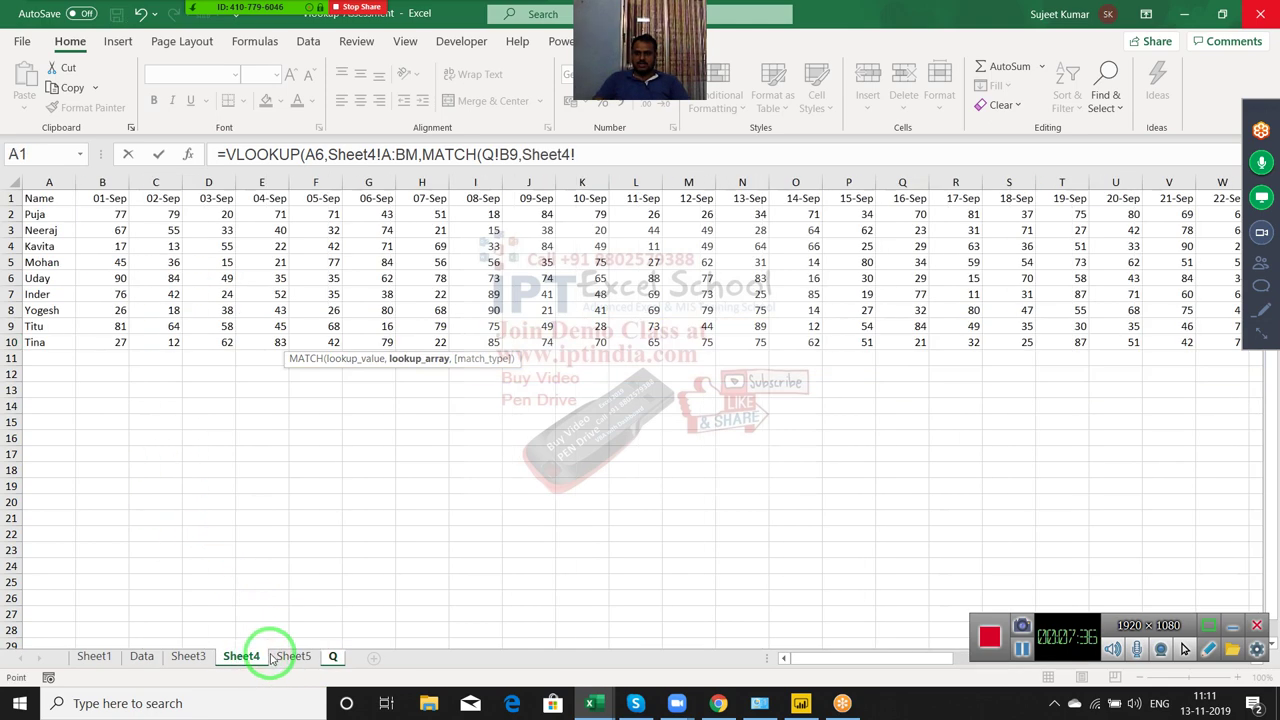
{"action": "left_click", "coordinate": [11, 198]}
{"action": "type", "text": ","}
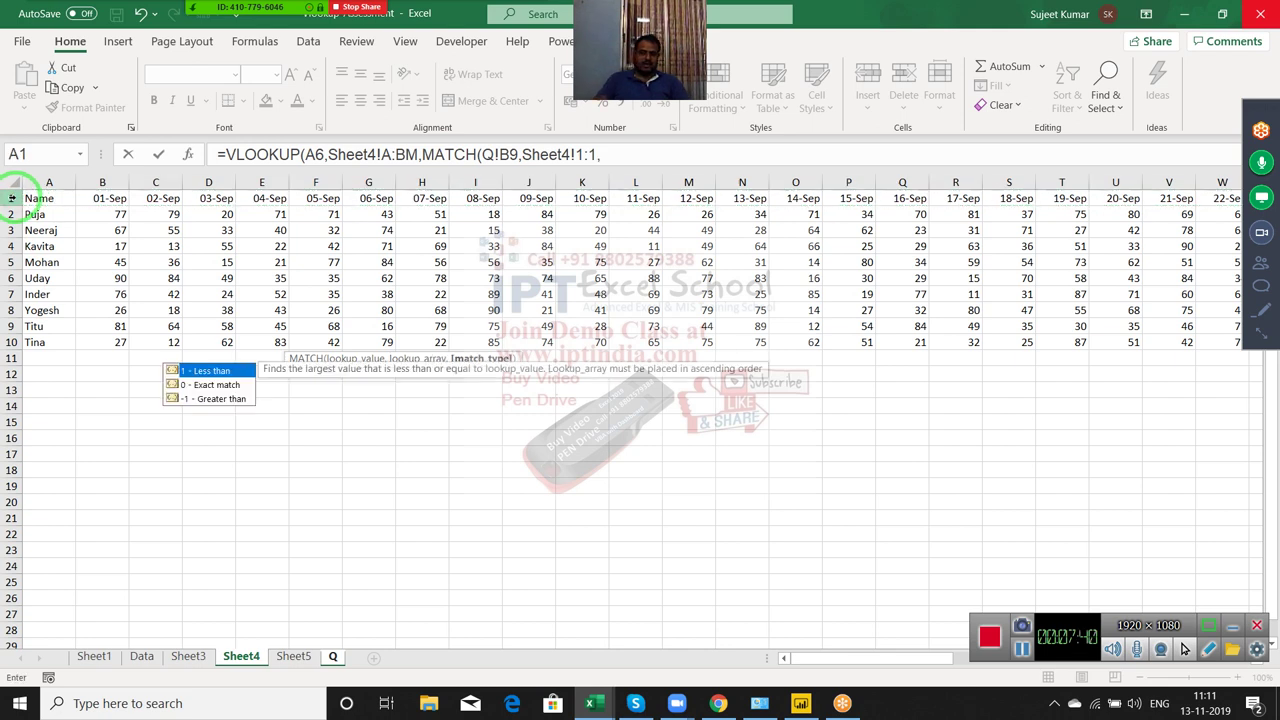
{"action": "type", "text": "0)"}
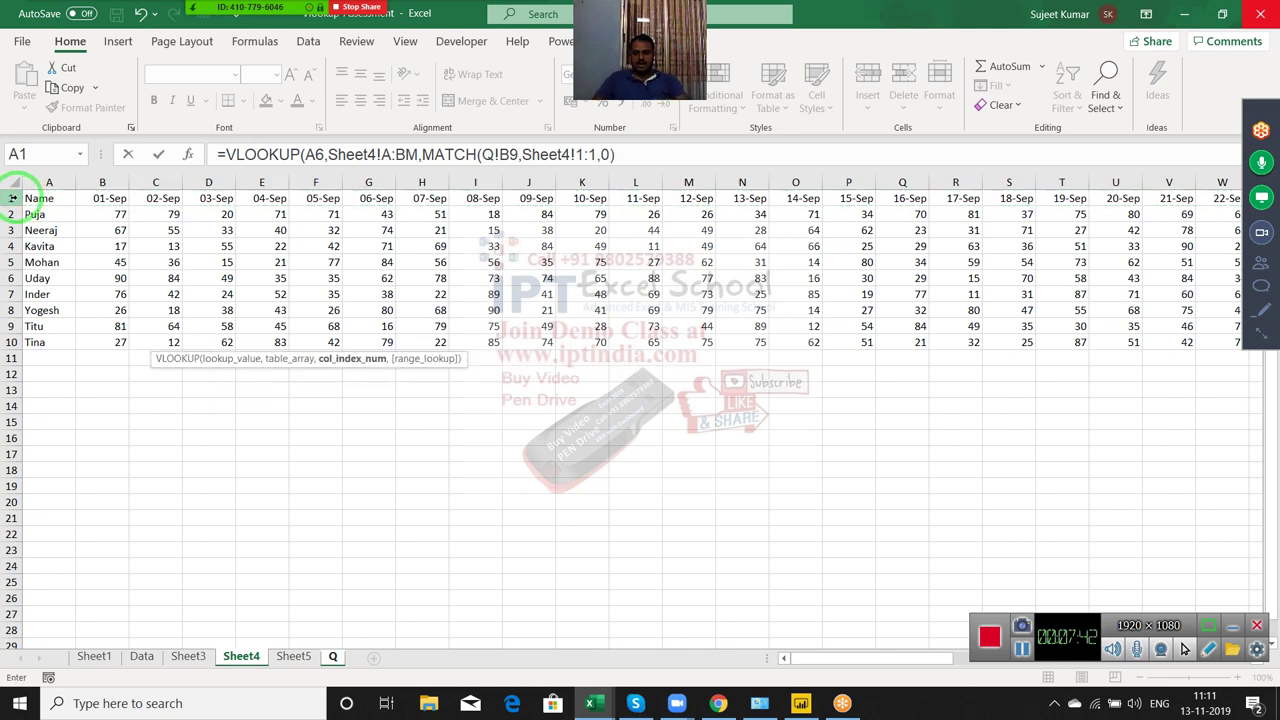
{"action": "type", "text": ","}
{"action": "type", "text": ")"}
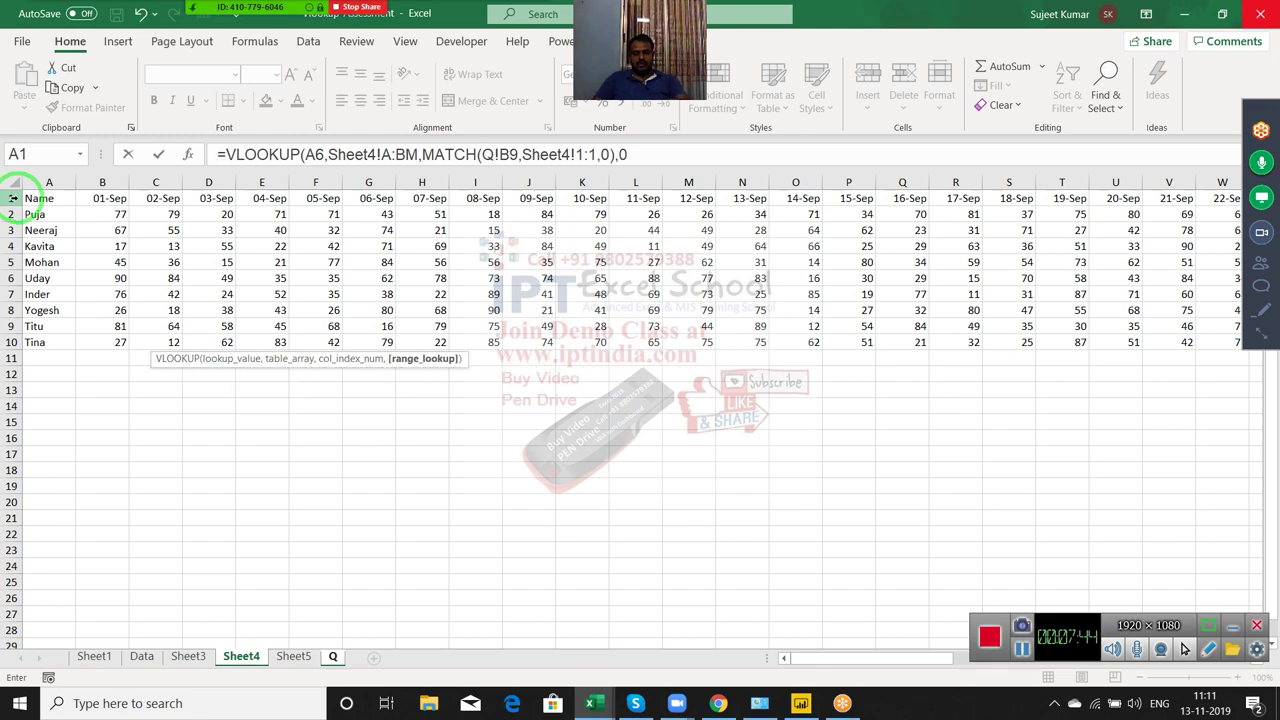
{"action": "key", "text": "Return"}
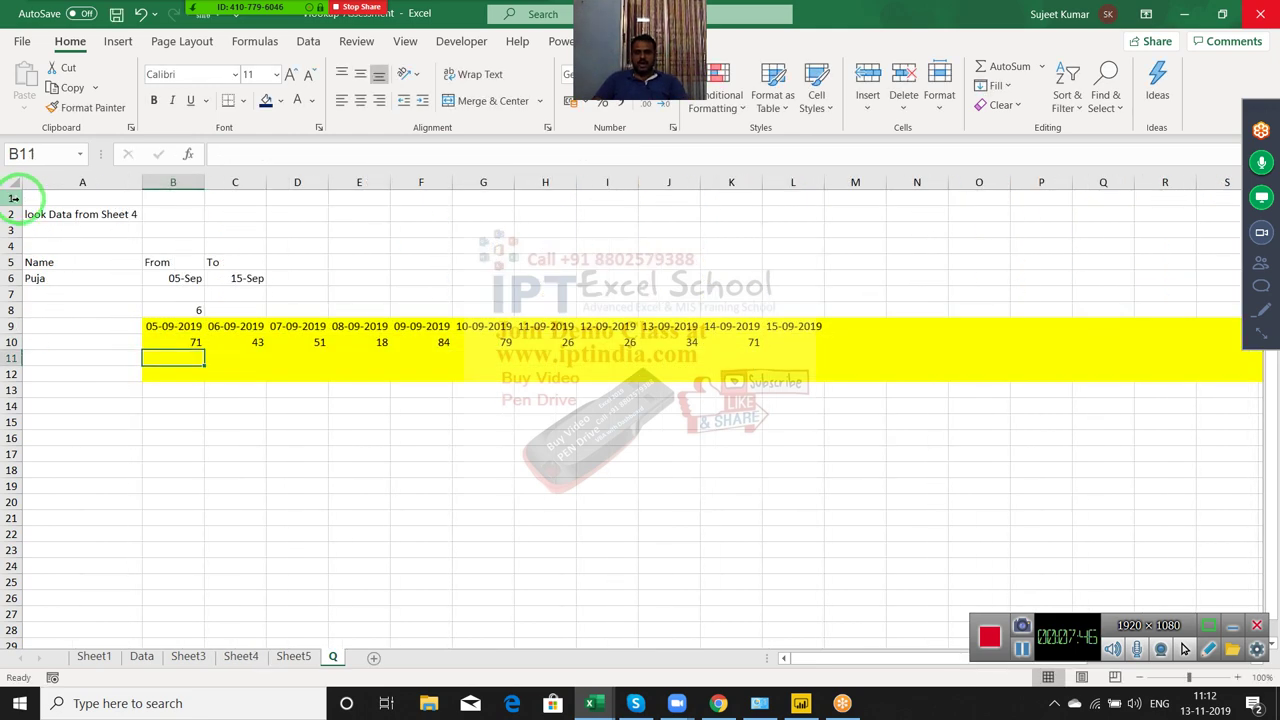
Lock the A6, A:BM, B9 and Sheet4 row 1 references in B10's formula
{"action": "key", "text": "Up"}
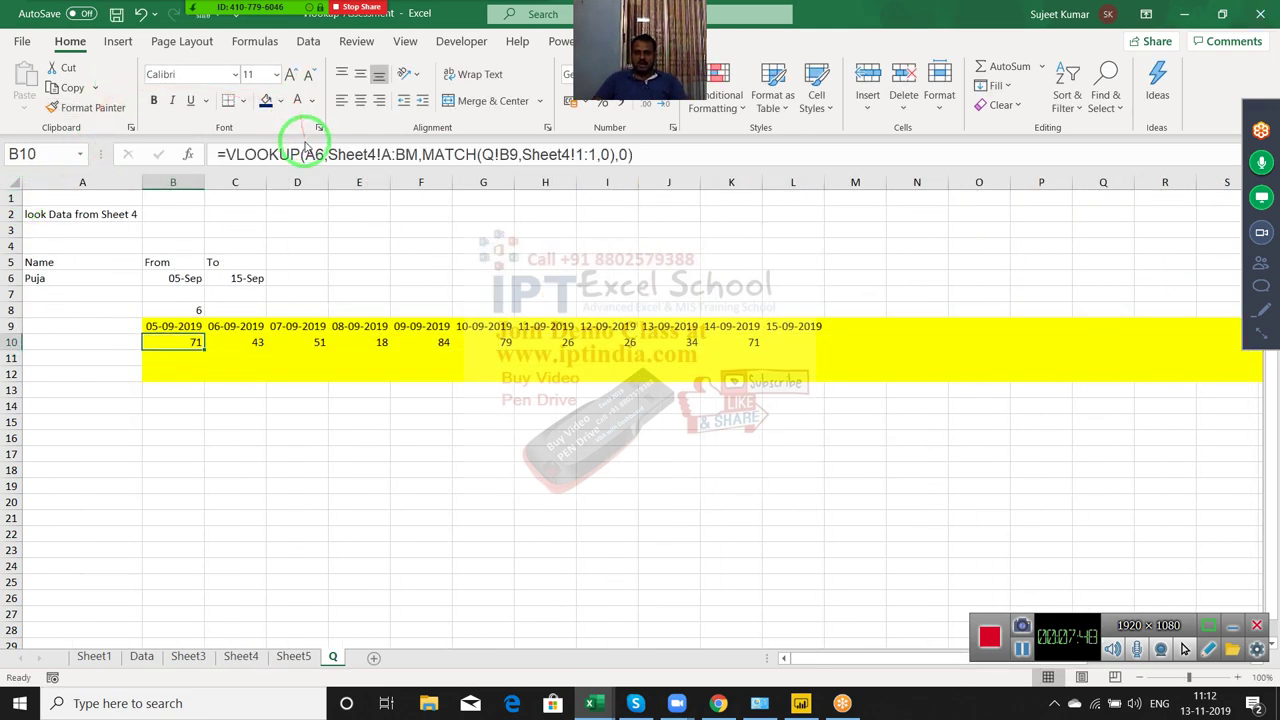
{"action": "left_click", "coordinate": [310, 153]}
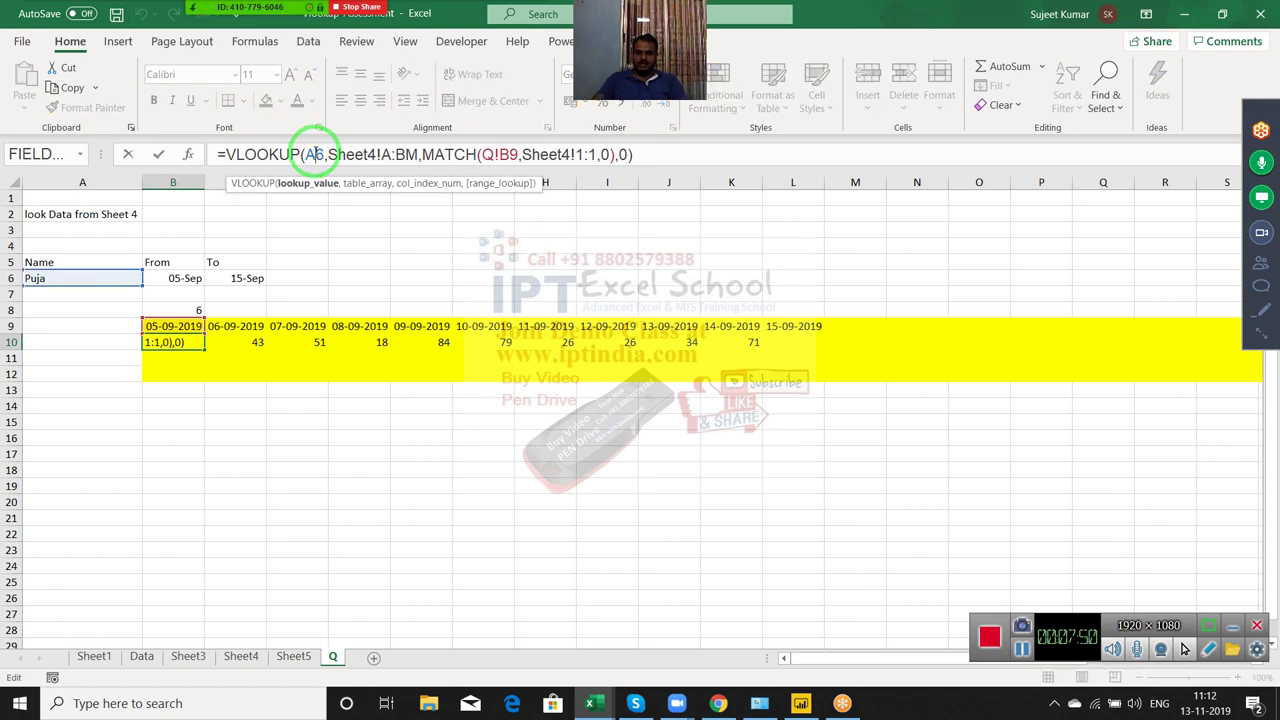
{"action": "key", "text": "F4"}
{"action": "left_click", "coordinate": [412, 154]}
{"action": "key", "text": "F4"}
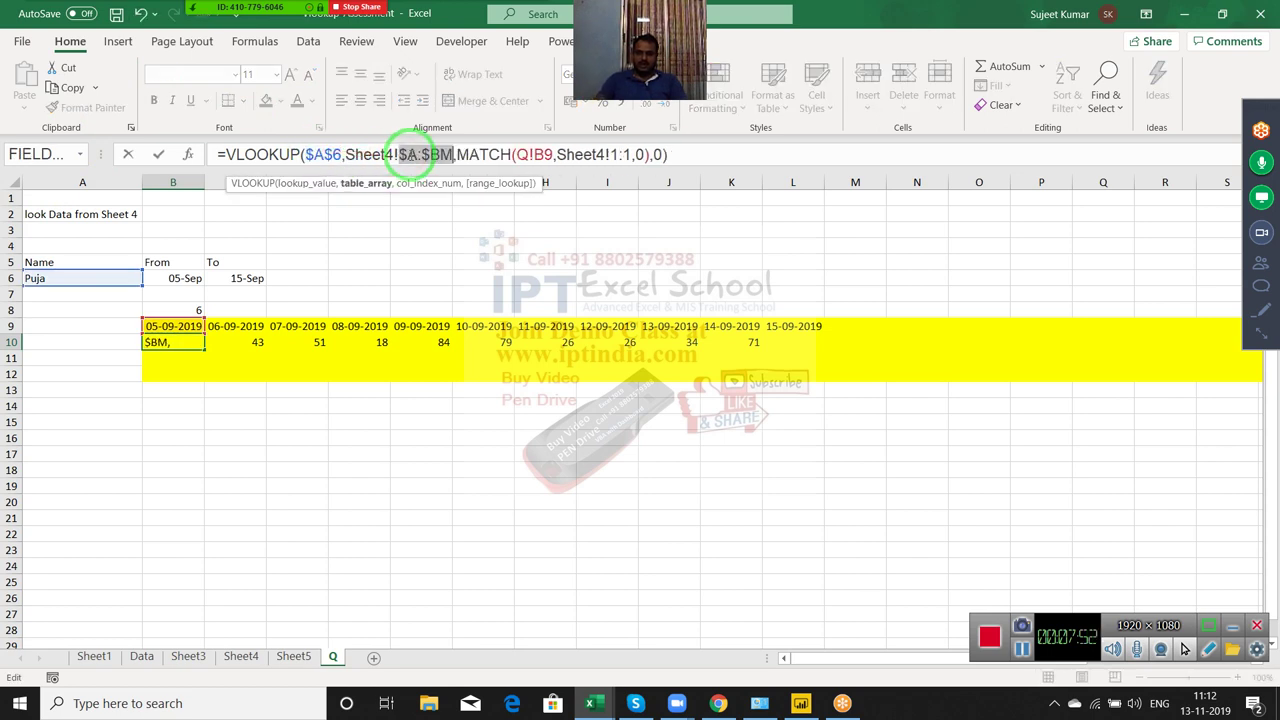
{"action": "left_click", "coordinate": [541, 154]}
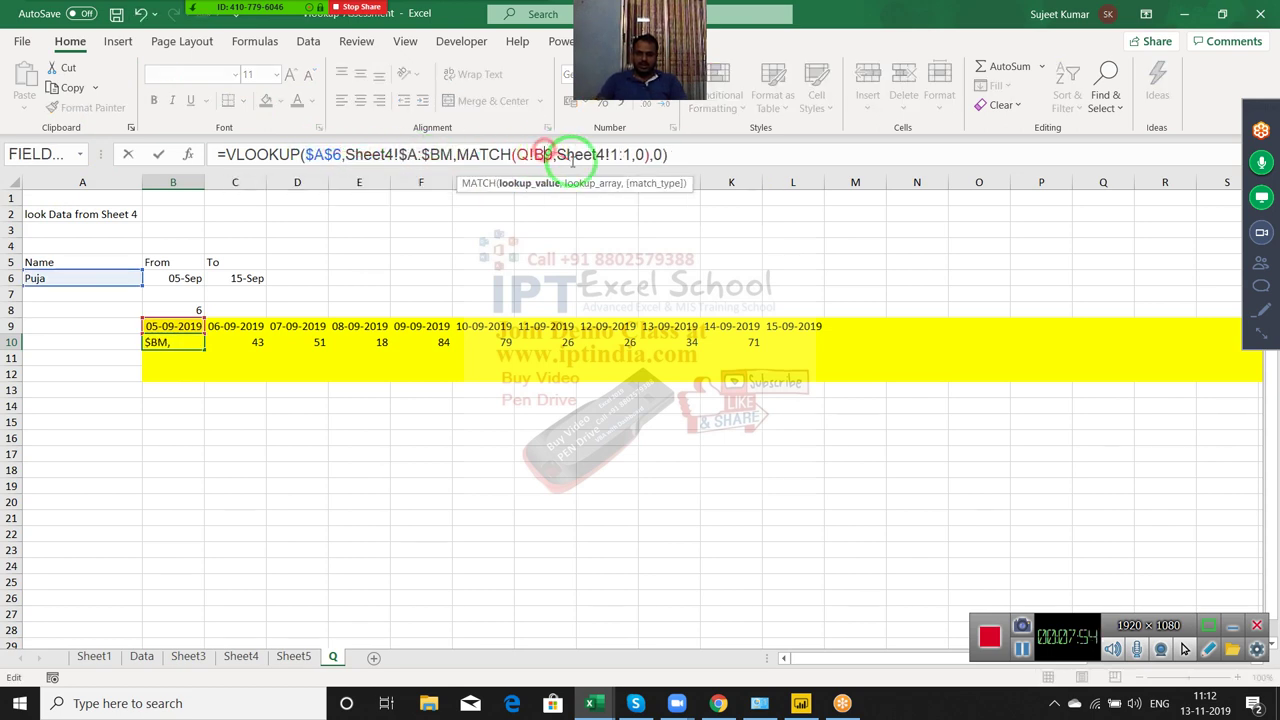
{"action": "type", "text": "$"}
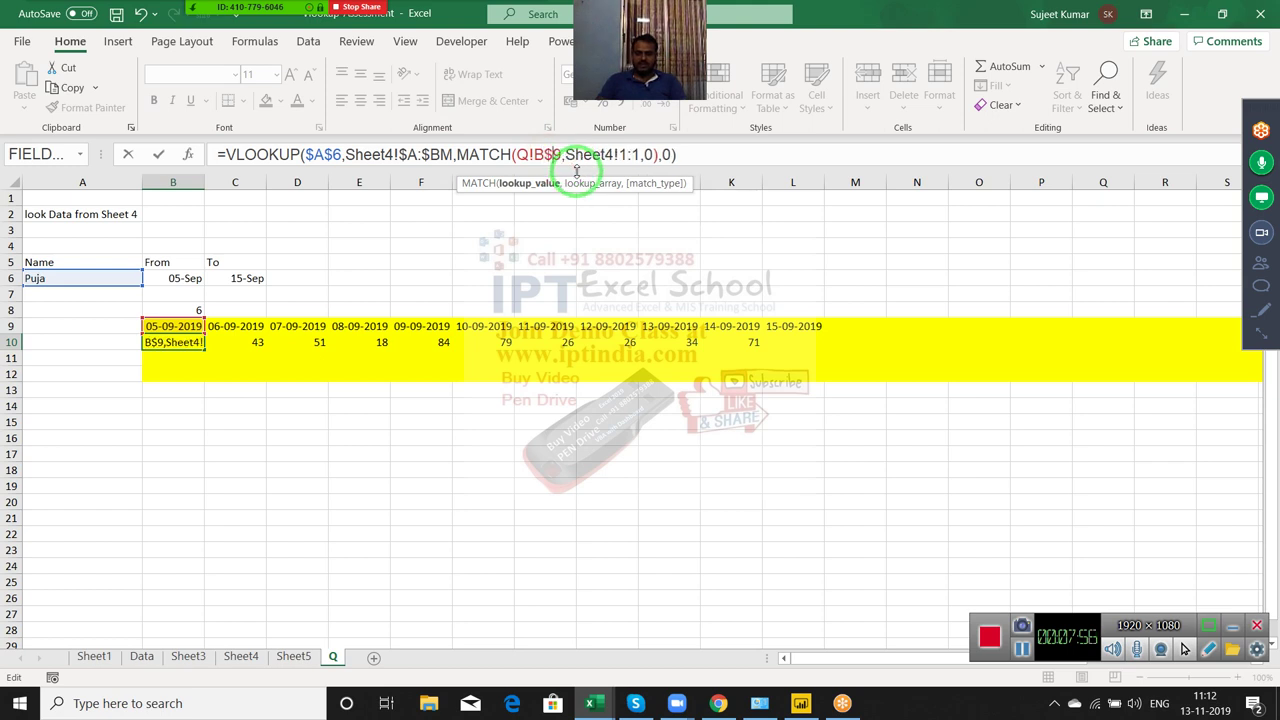
{"action": "left_click", "coordinate": [634, 152]}
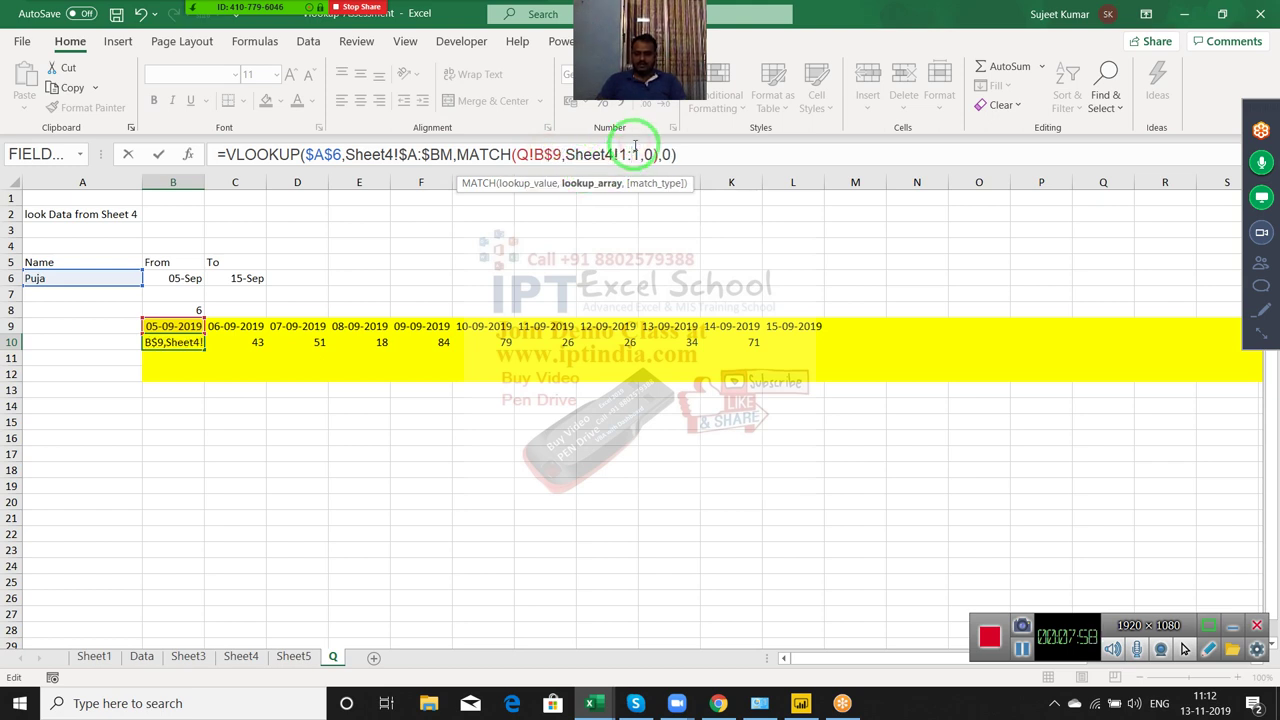
{"action": "key", "text": "F4"}
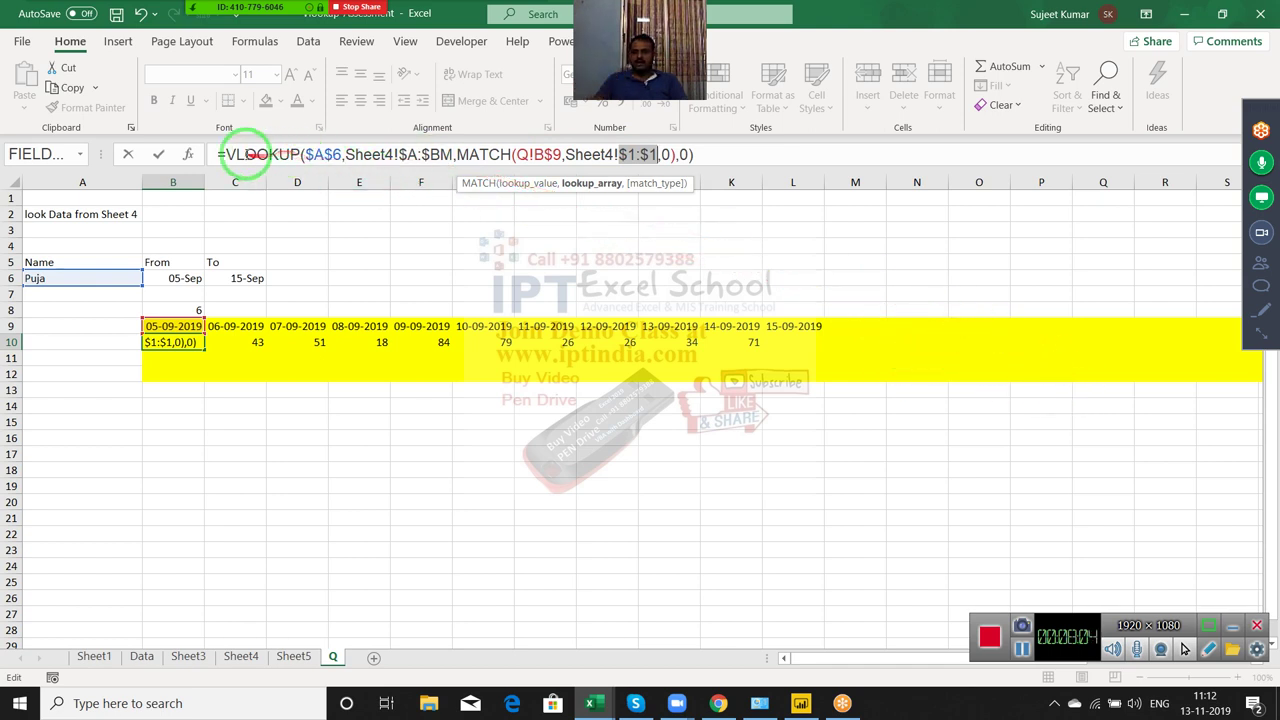
Wrap B10's lookup in IFERROR and copy it across row 10
{"action": "left_click", "coordinate": [225, 156]}
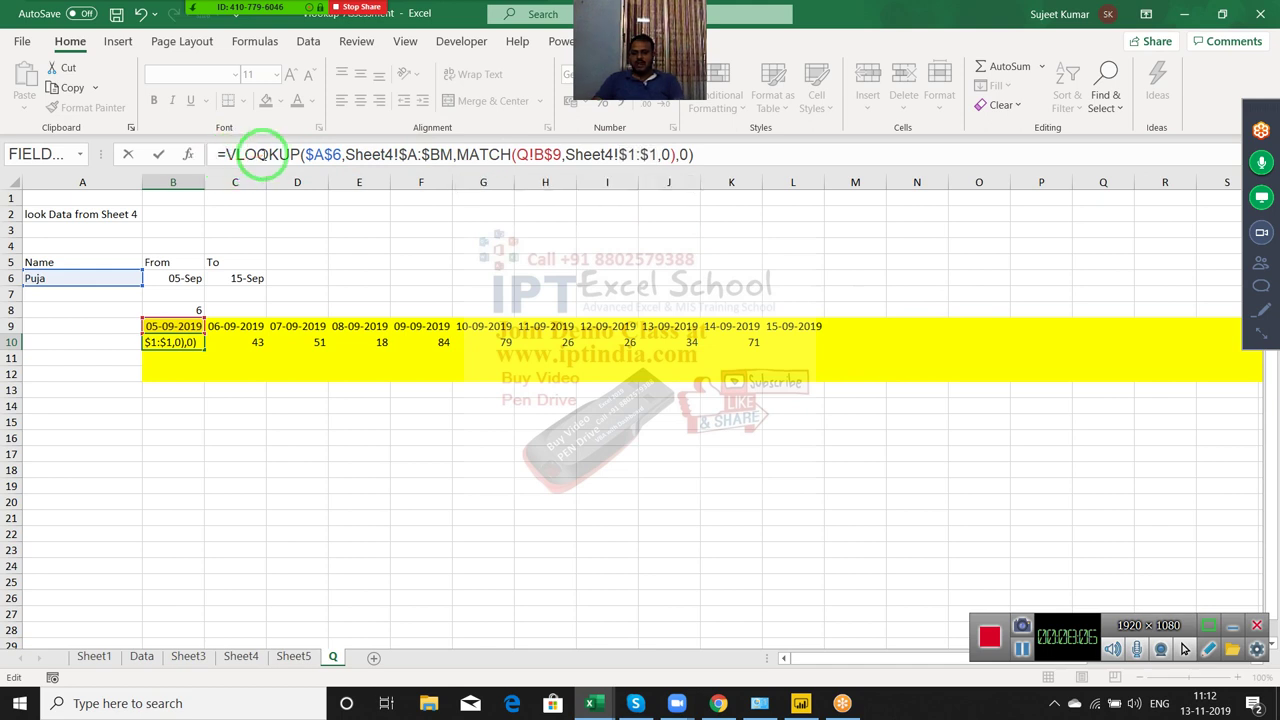
{"action": "type", "text": "if"}
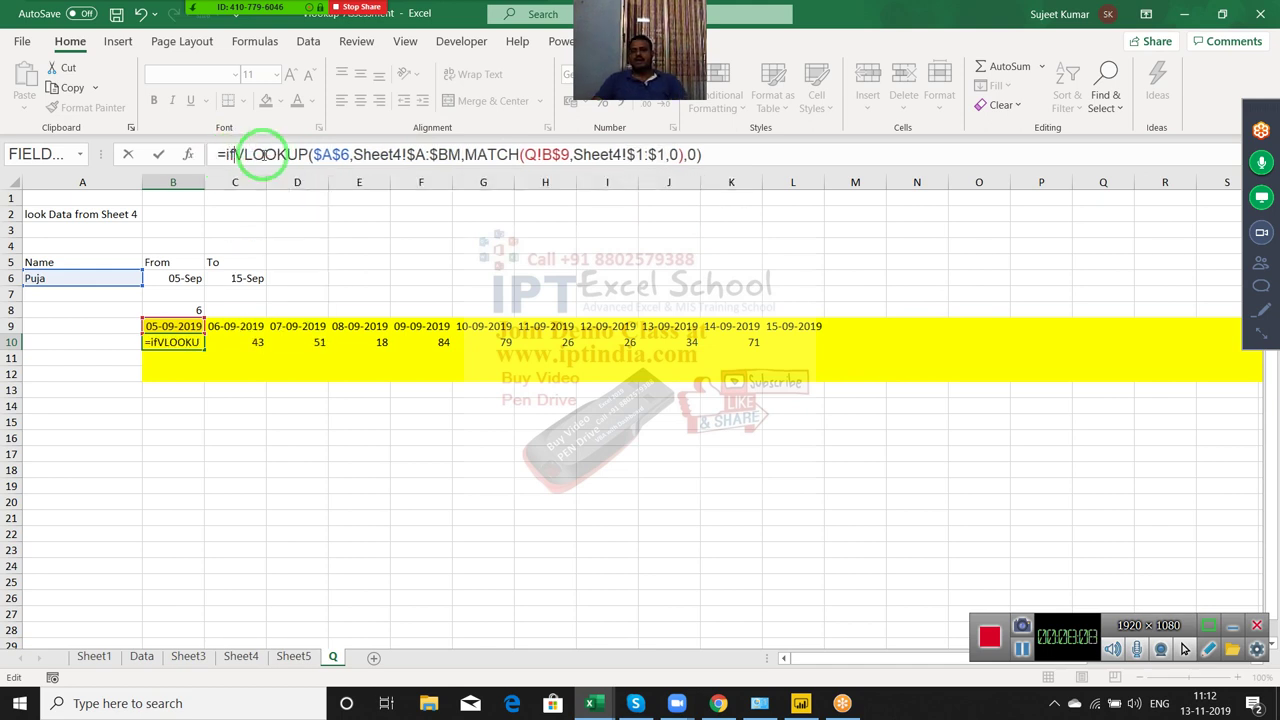
{"action": "key", "text": "BackSpace"}
{"action": "key", "text": "Down"}
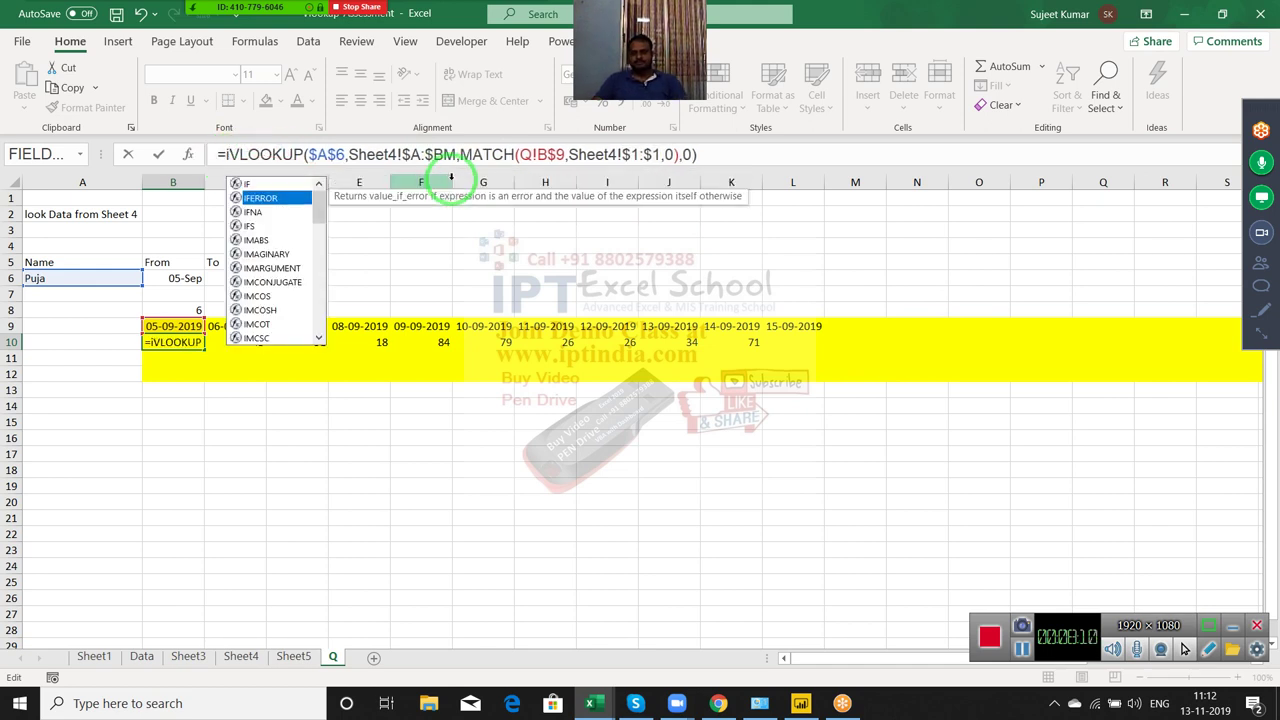
{"action": "key", "text": "Tab"}
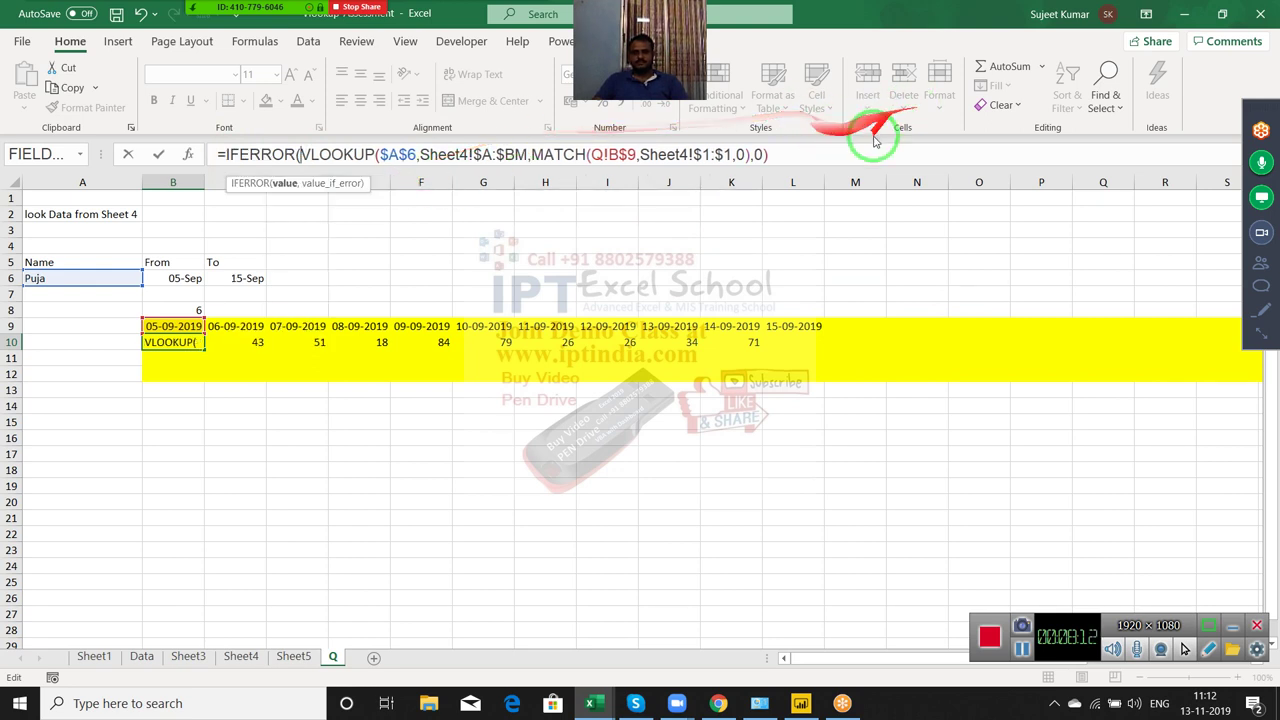
{"action": "left_click", "coordinate": [857, 155]}
{"action": "type", "text": ",0"}
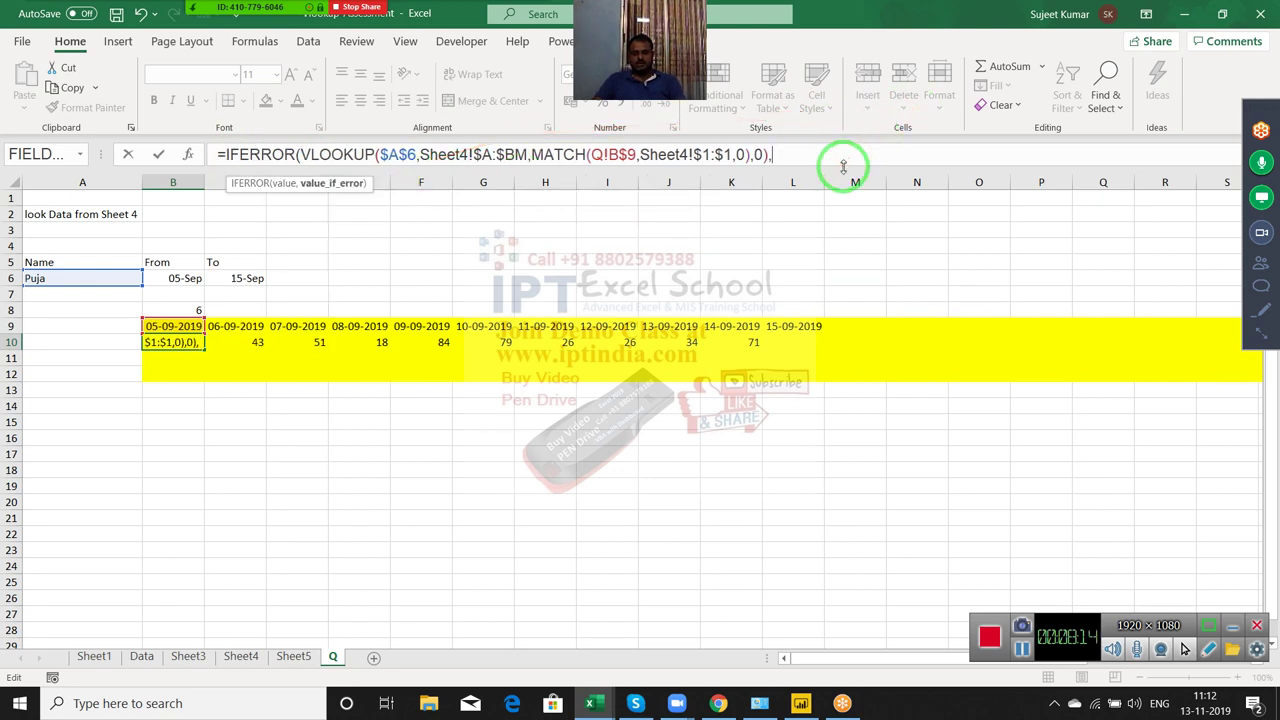
{"action": "type", "text": ")"}
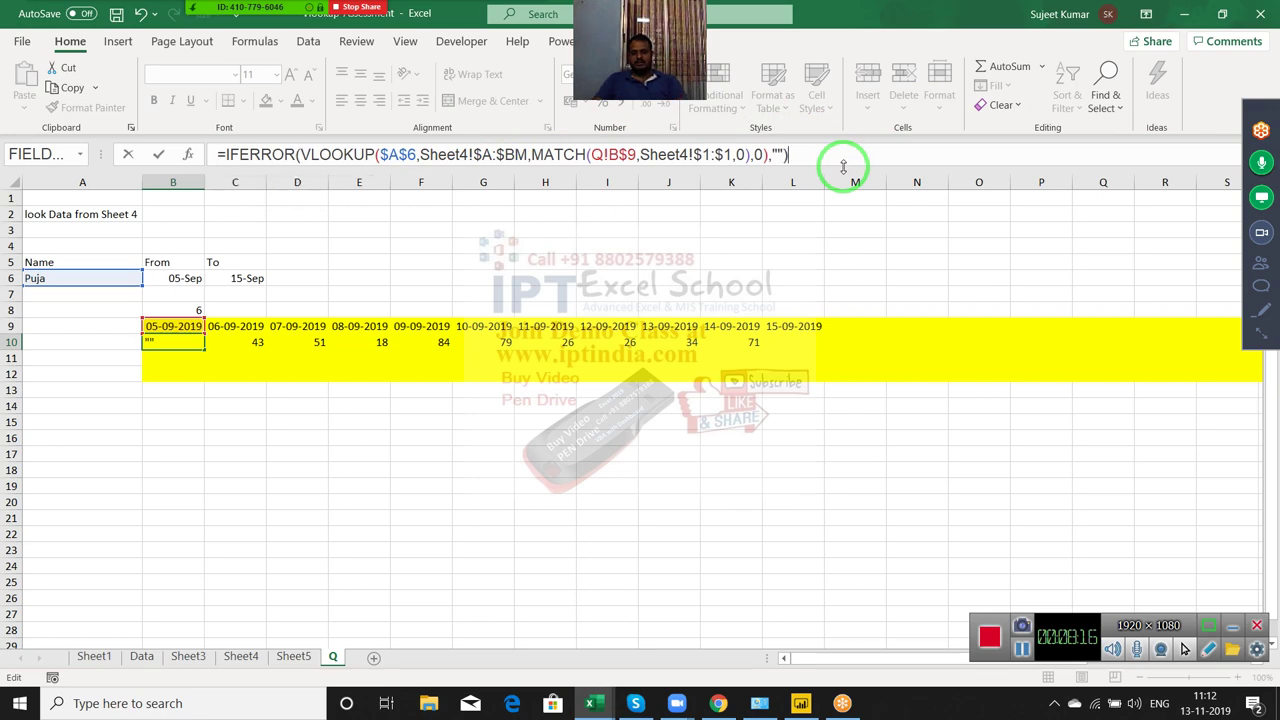
{"action": "key", "text": "Return"}
{"action": "key", "text": "Up"}
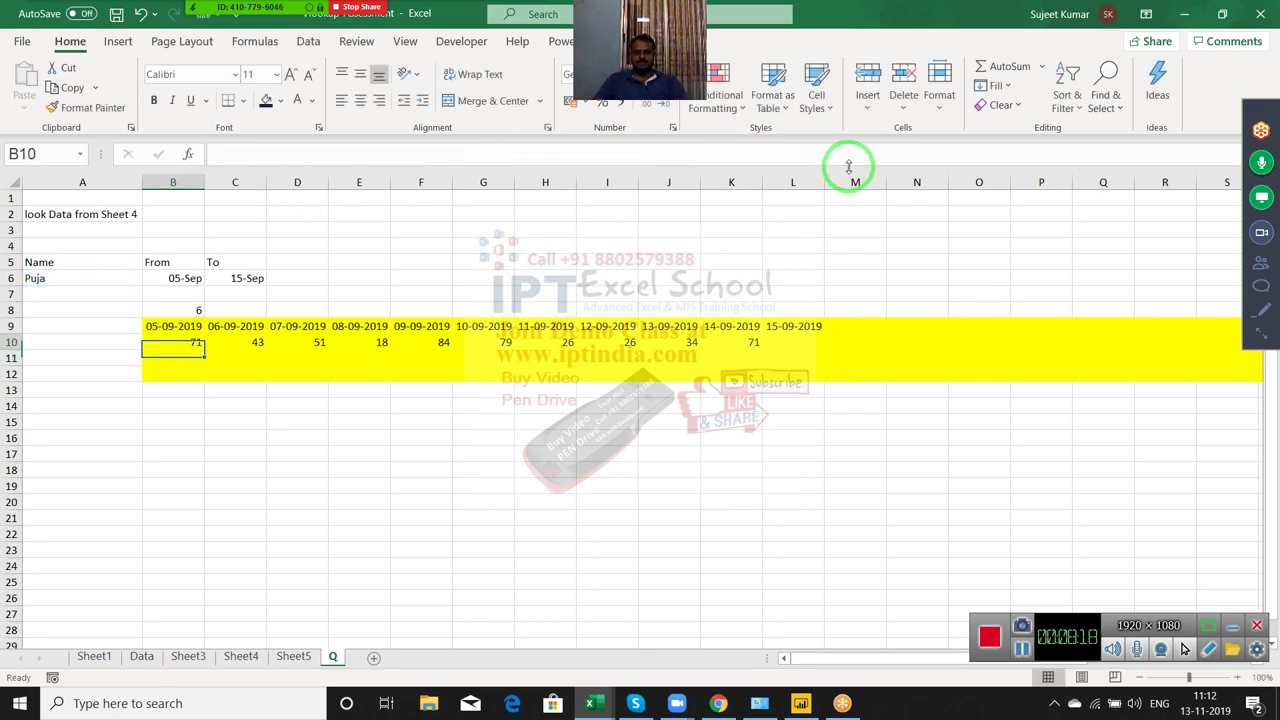
{"action": "key", "text": "ctrl+shift+Right"}
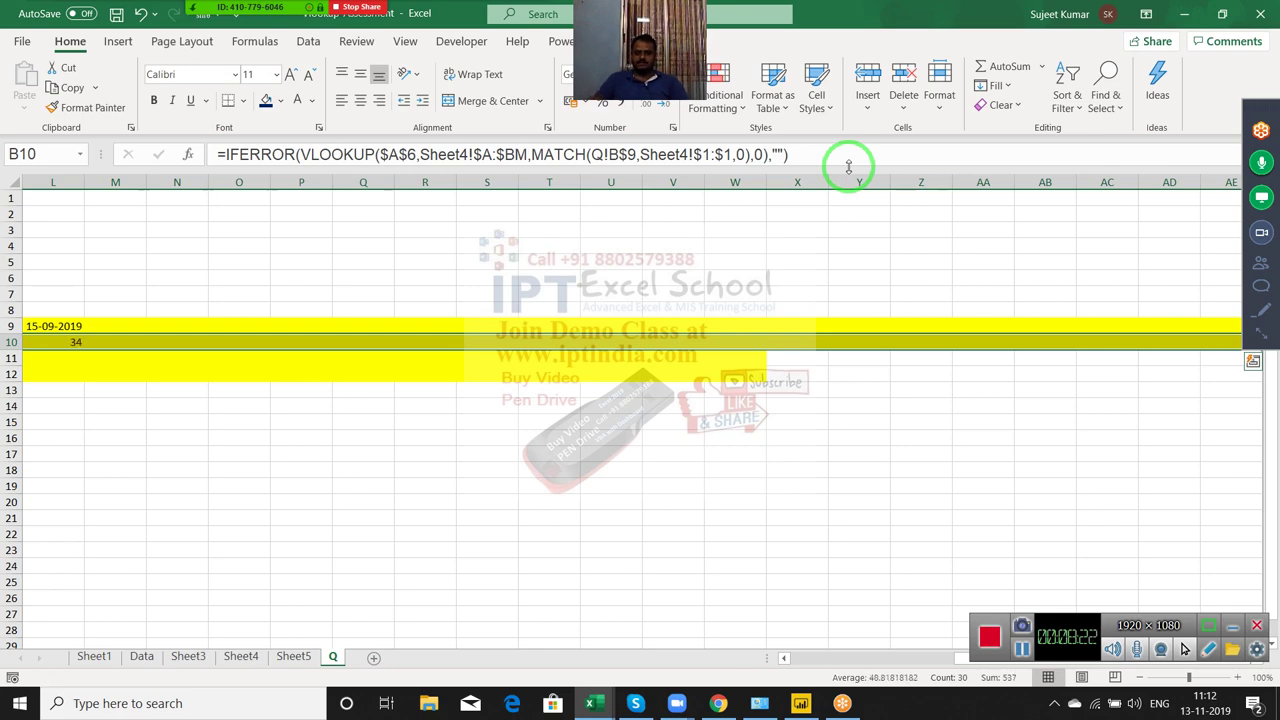
{"action": "key", "text": "Home"}
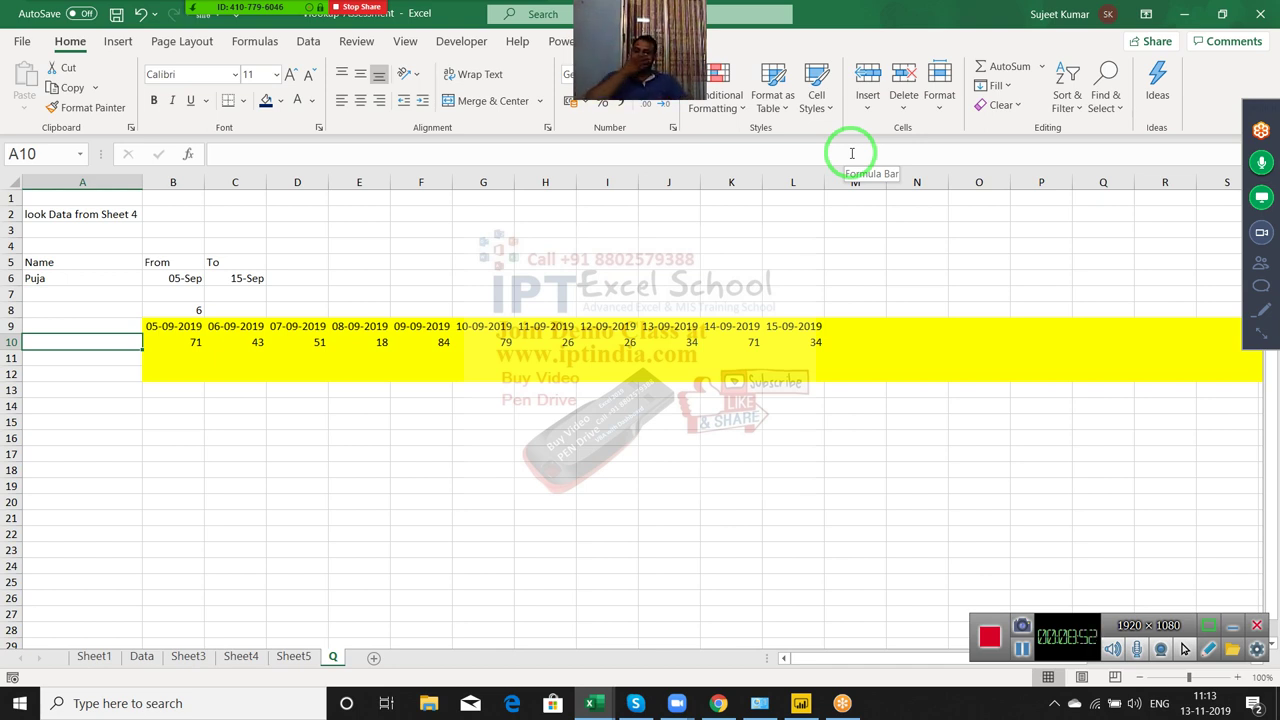
Spot-check the row 10 formulas, then close Vlookup-Assessment and save the changes
{"action": "left_click", "coordinate": [785, 345]}
{"action": "key", "text": "Left"}
{"action": "key", "text": "Left"}
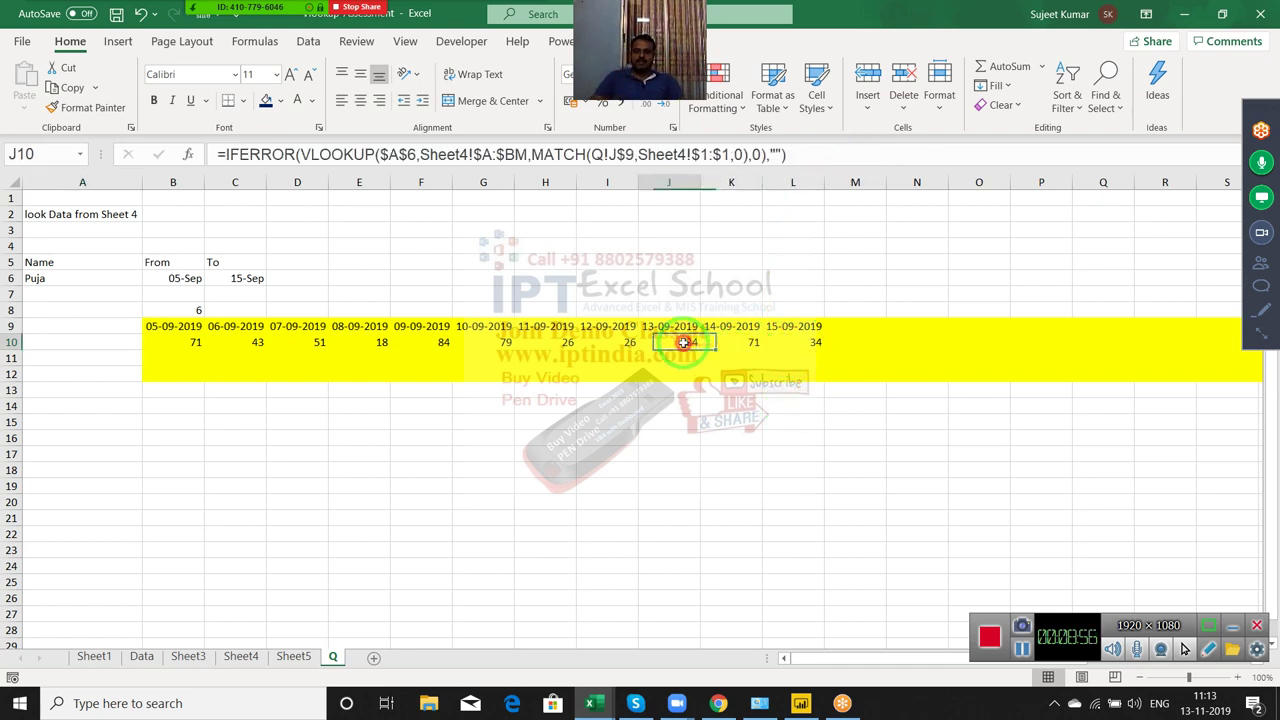
{"action": "key", "text": "Left"}
{"action": "left_click", "coordinate": [627, 455]}
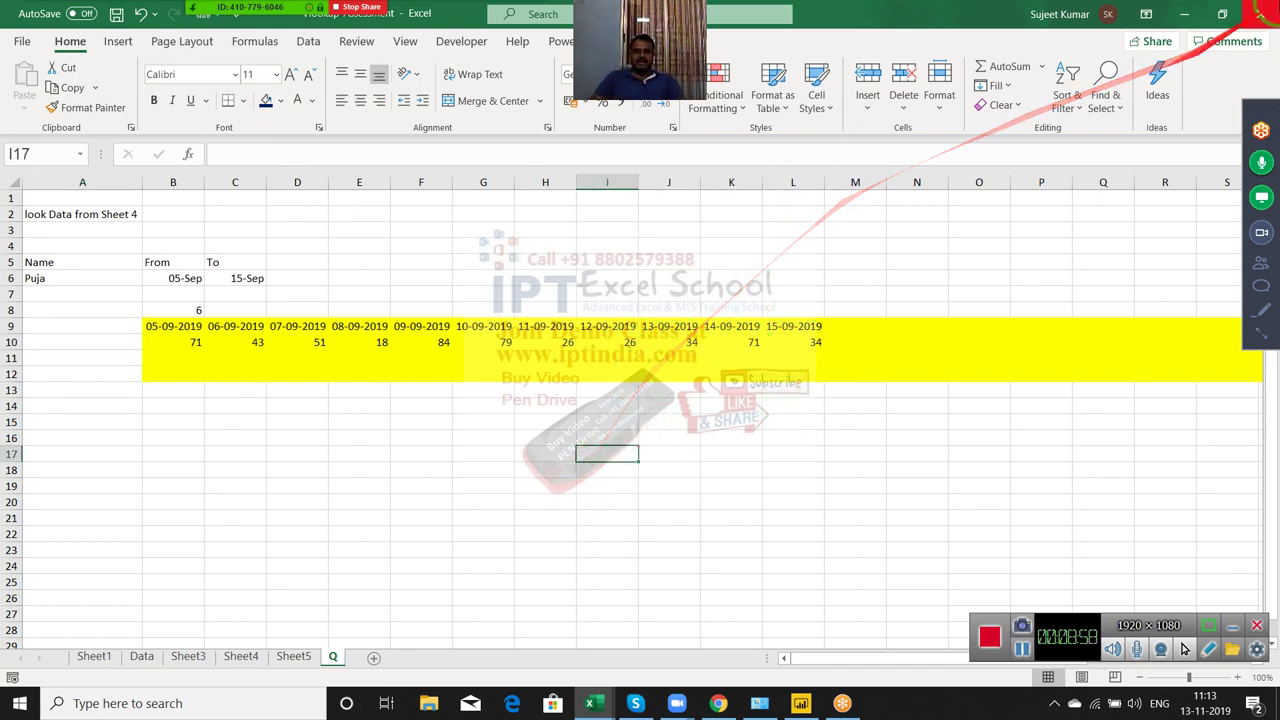
{"action": "left_click", "coordinate": [1260, 16]}
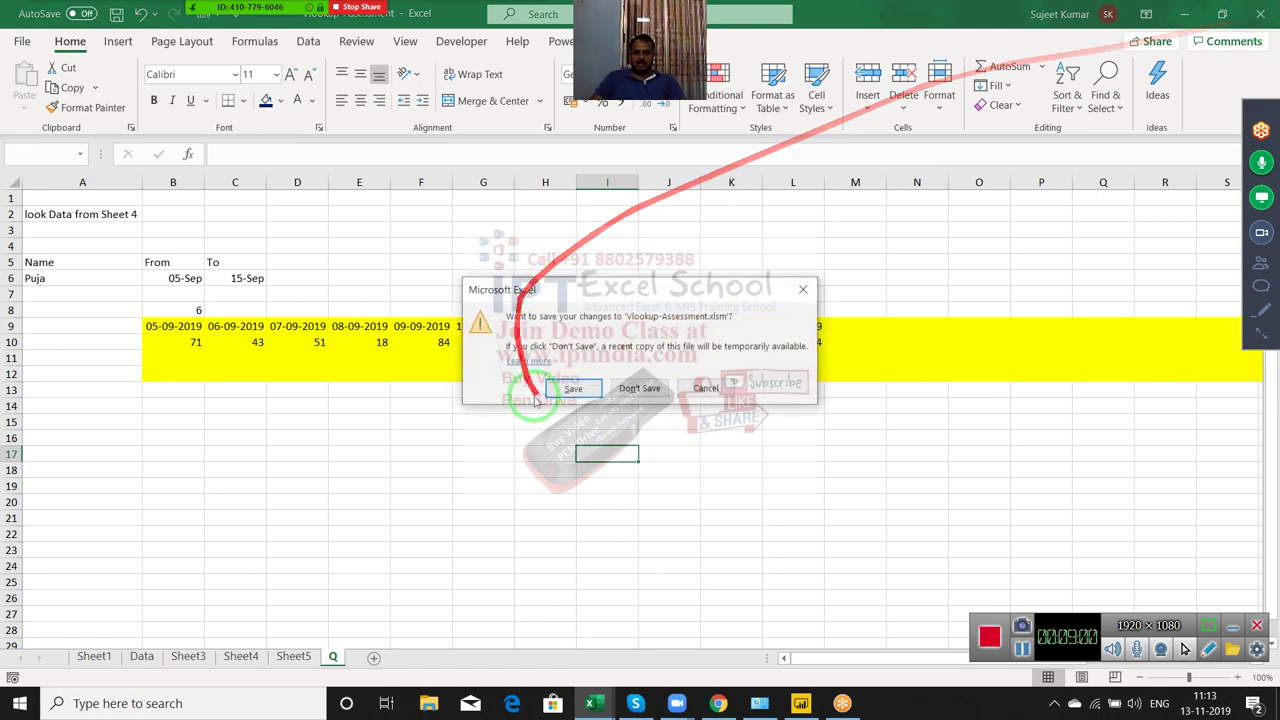
{"action": "left_click", "coordinate": [575, 388]}
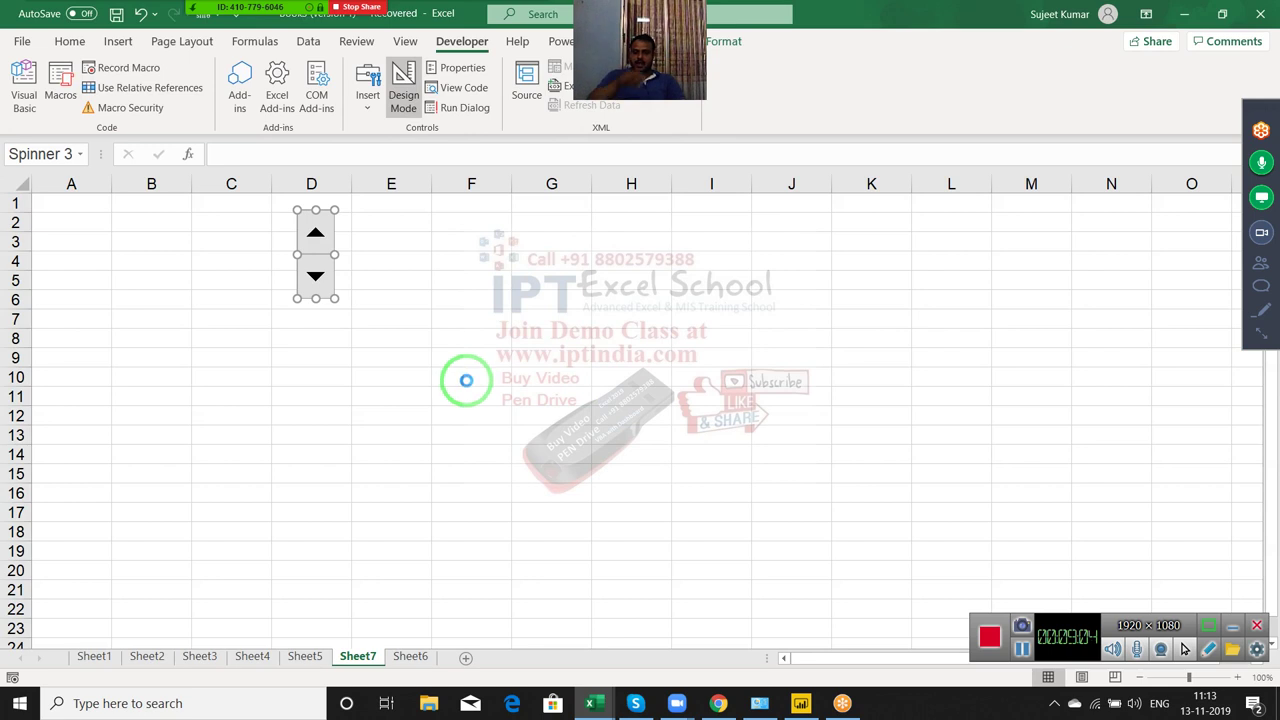
Rename the first sheet to Q1
{"action": "double_click", "coordinate": [92, 655]}
{"action": "type", "text": "dA"}
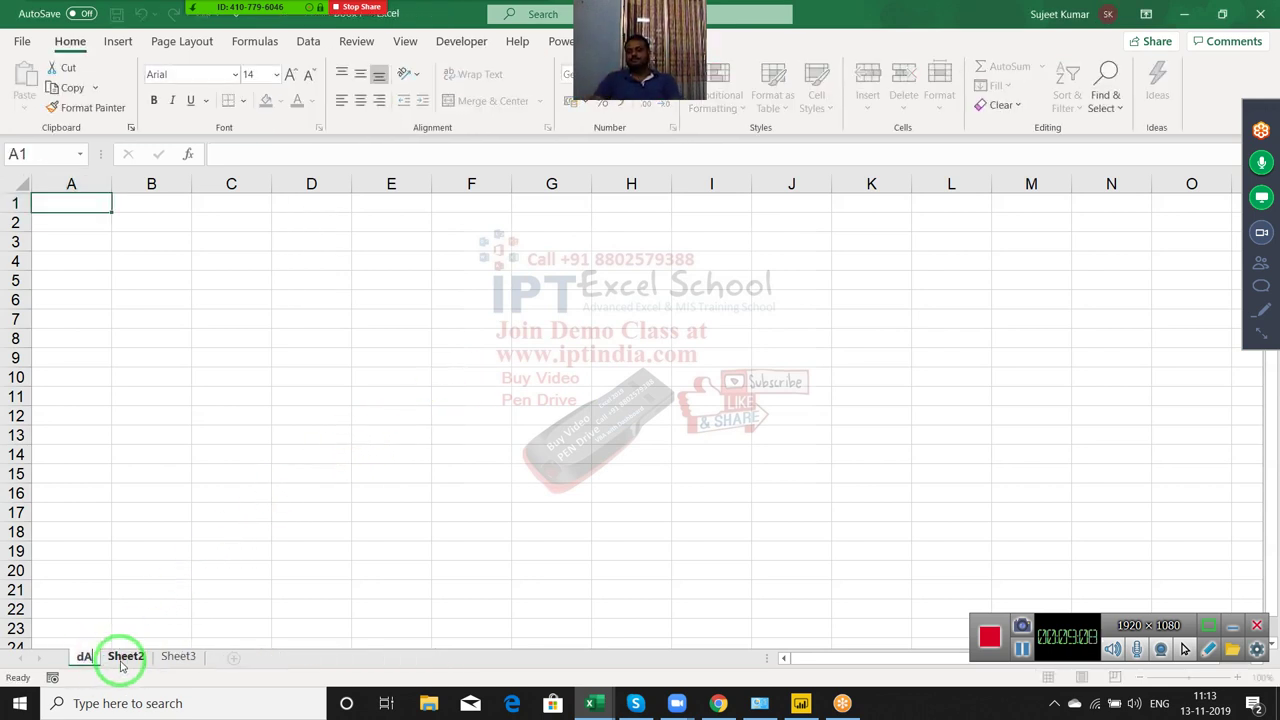
{"action": "type", "text": "TA"}
{"action": "left_click", "coordinate": [121, 662]}
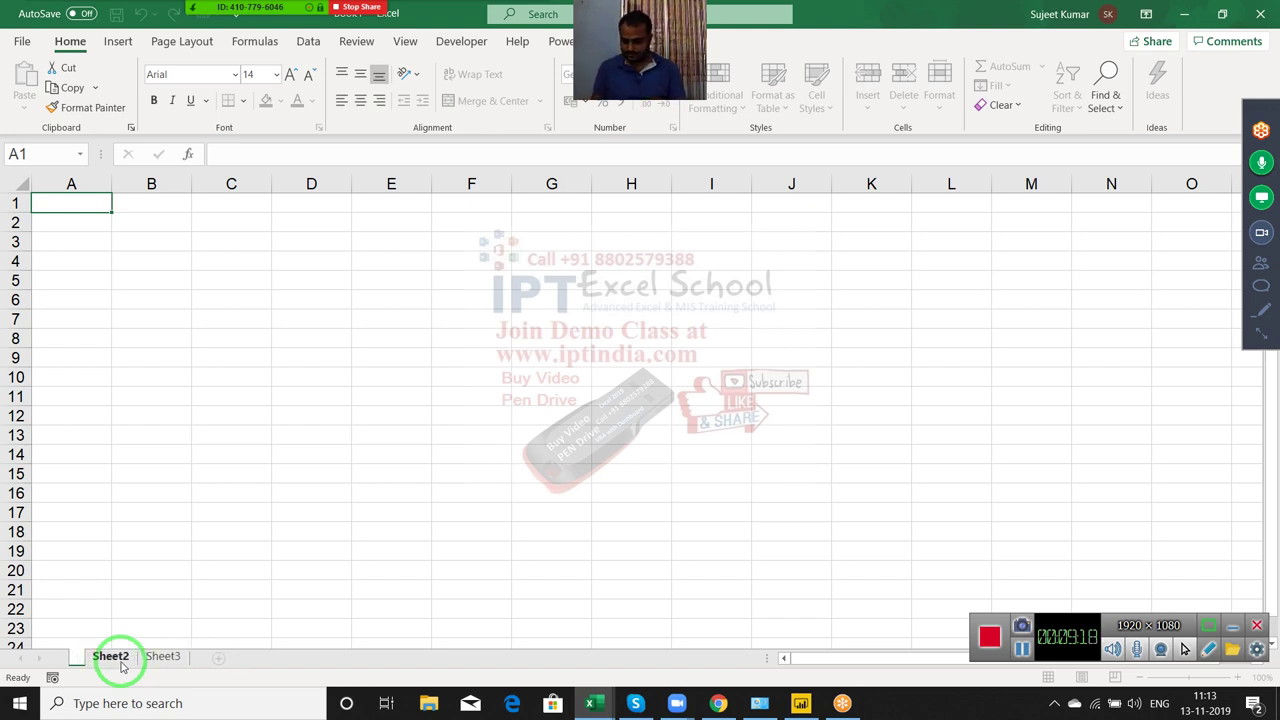
{"action": "type", "text": "q"}
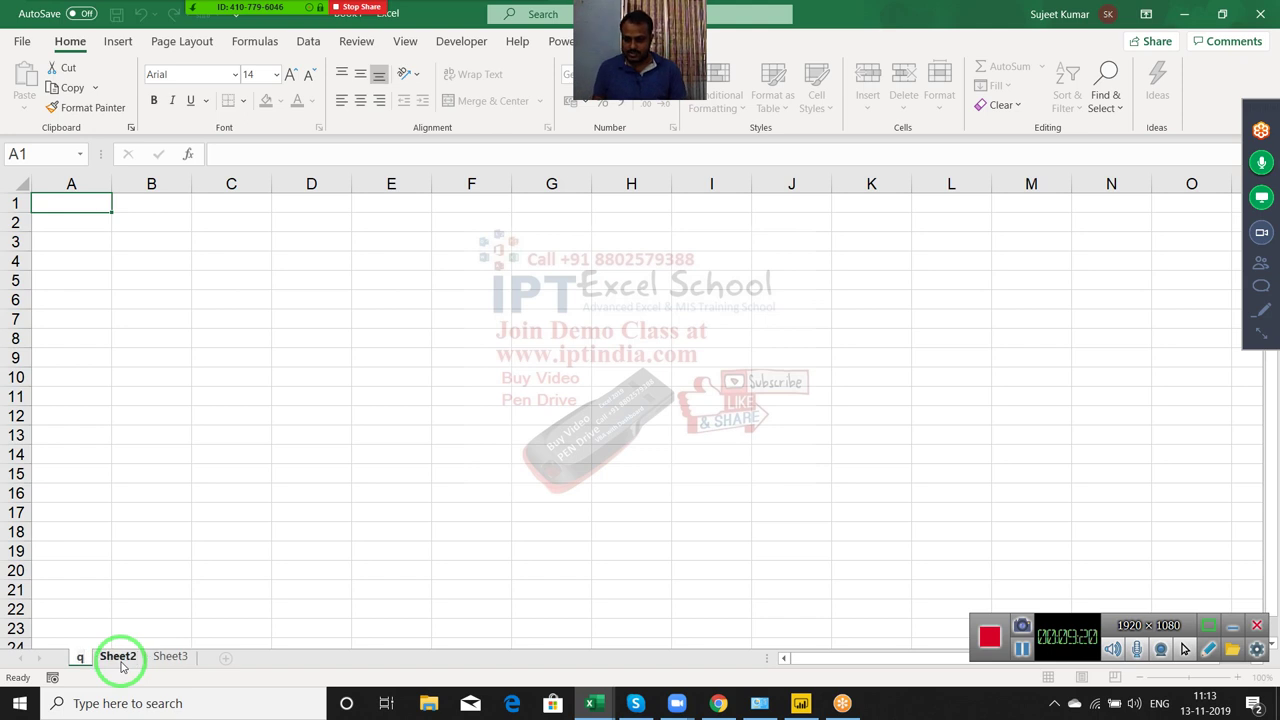
{"action": "type", "text": "1"}
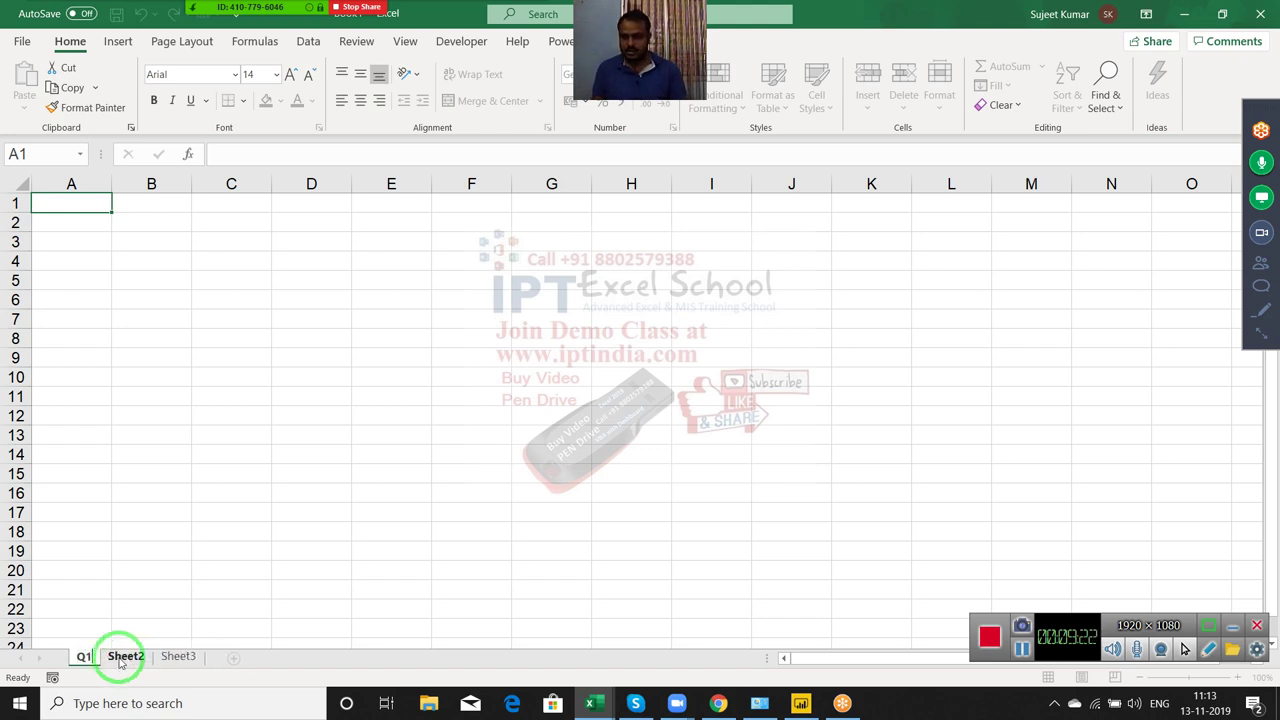
{"action": "left_click", "coordinate": [80, 377]}
Add Name and Sales headers and fill names from Puja down to A12
{"action": "left_click", "coordinate": [78, 201]}
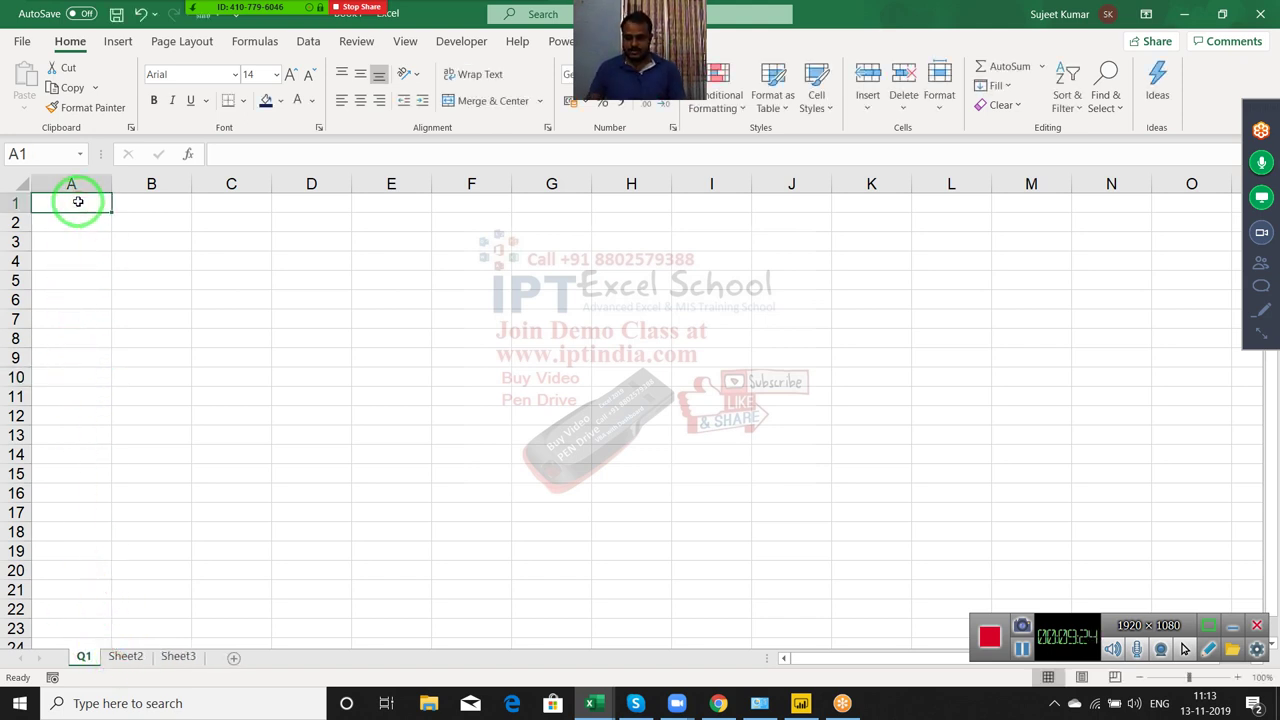
{"action": "type", "text": "nAME"}
{"action": "key", "text": "Tab"}
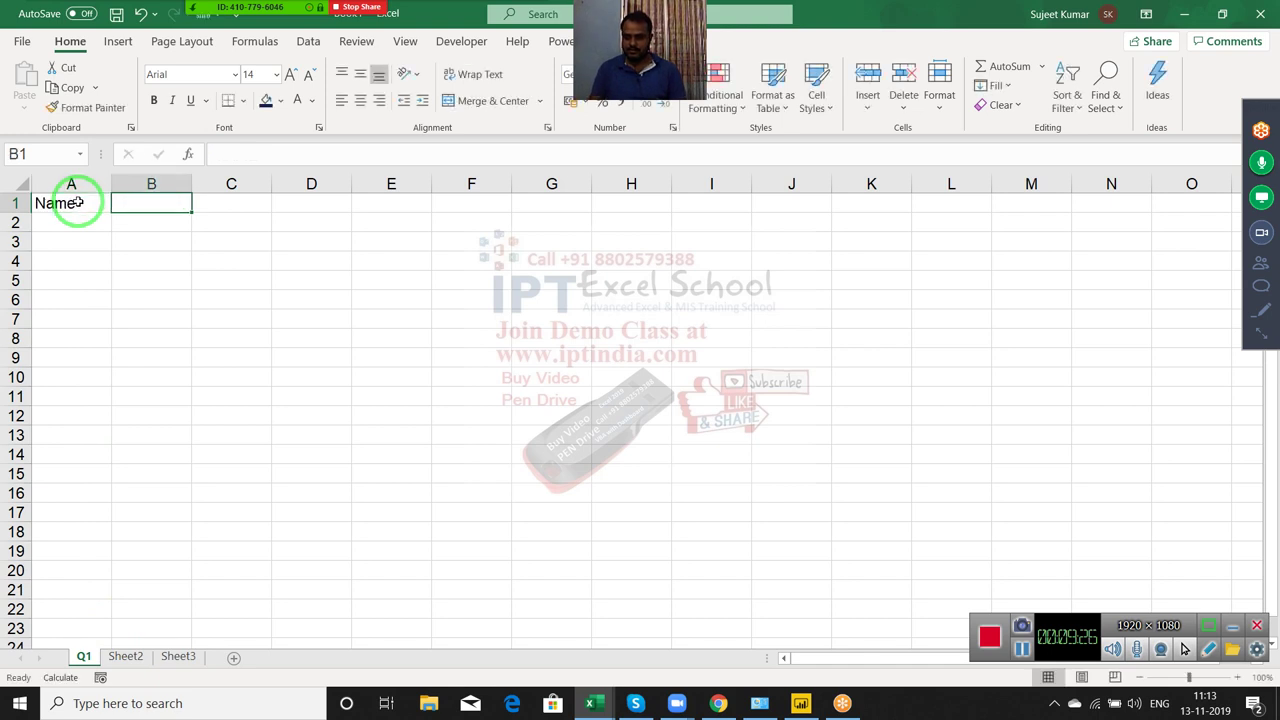
{"action": "type", "text": "SAles"}
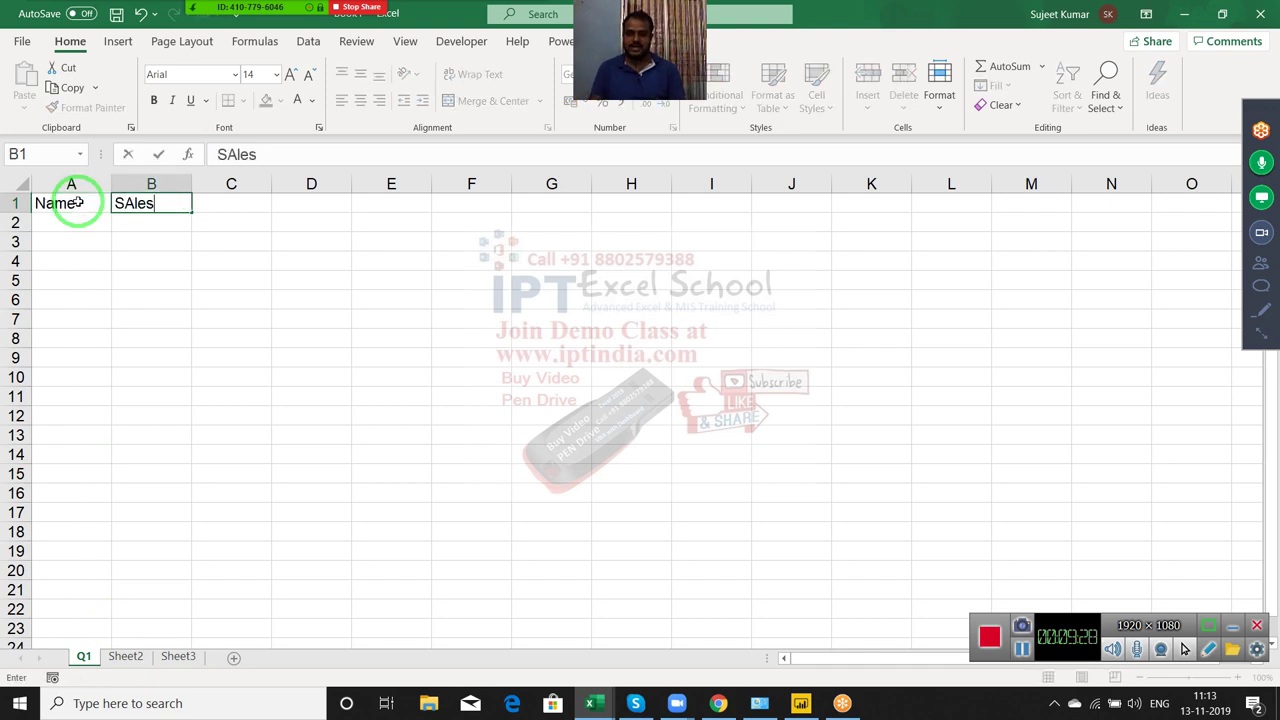
{"action": "key", "text": "Return"}
{"action": "type", "text": "Puja"}
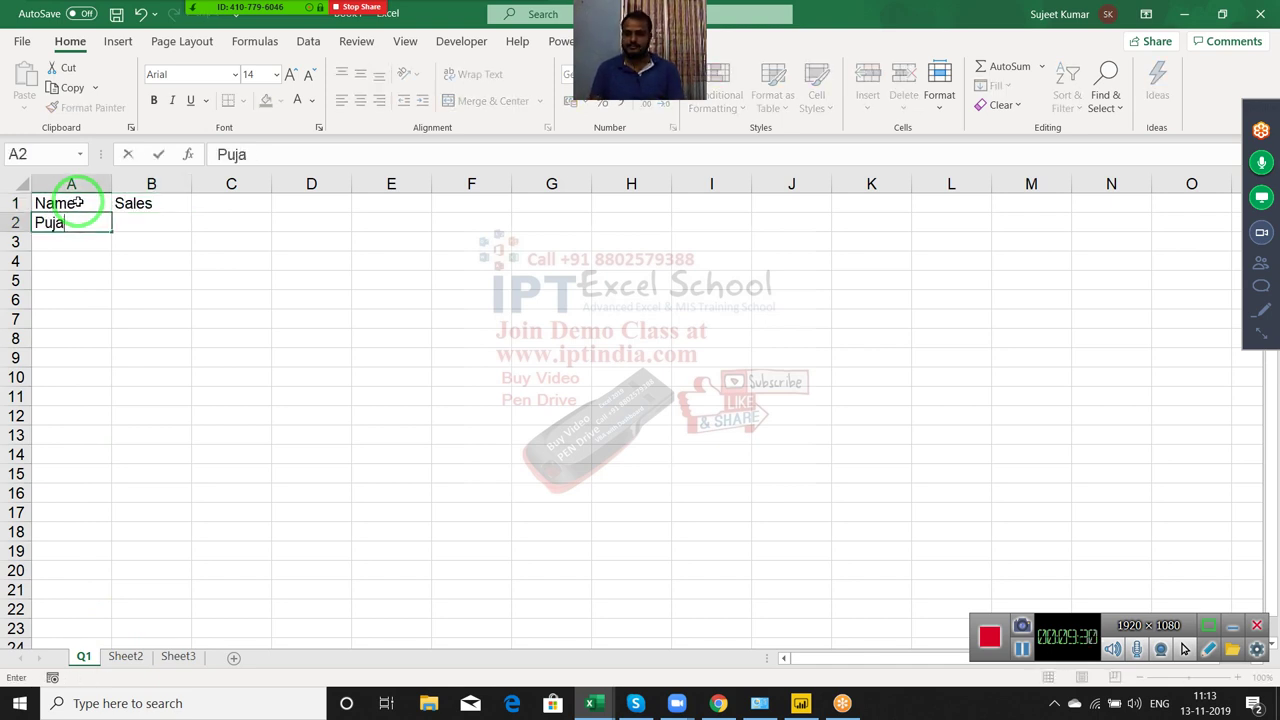
{"action": "key", "text": "Return"}
{"action": "left_click", "coordinate": [63, 223]}
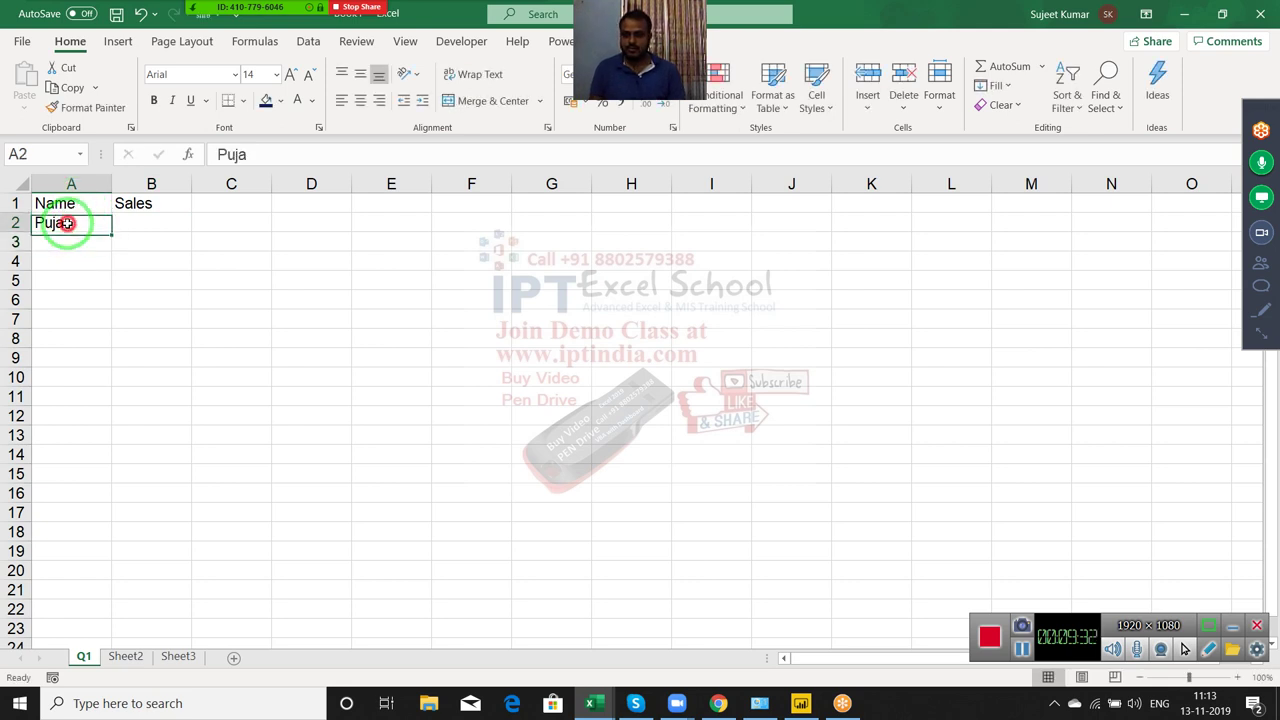
{"action": "left_click_drag", "start_coordinate": [110, 232], "coordinate": [119, 417]}
Enter a sample sales value of 85 in B2, then undo it
{"action": "left_click", "coordinate": [151, 222]}
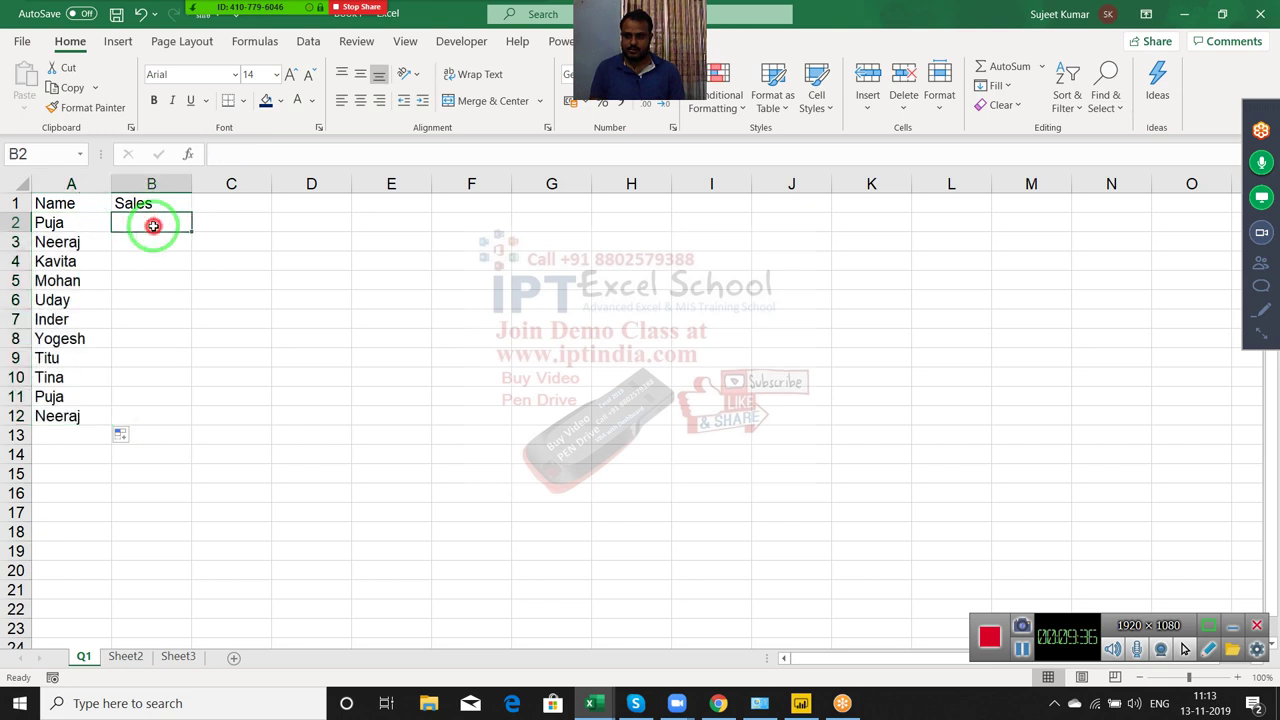
{"action": "type", "text": "85"}
{"action": "key", "text": "Return"}
{"action": "type", "text": "2"}
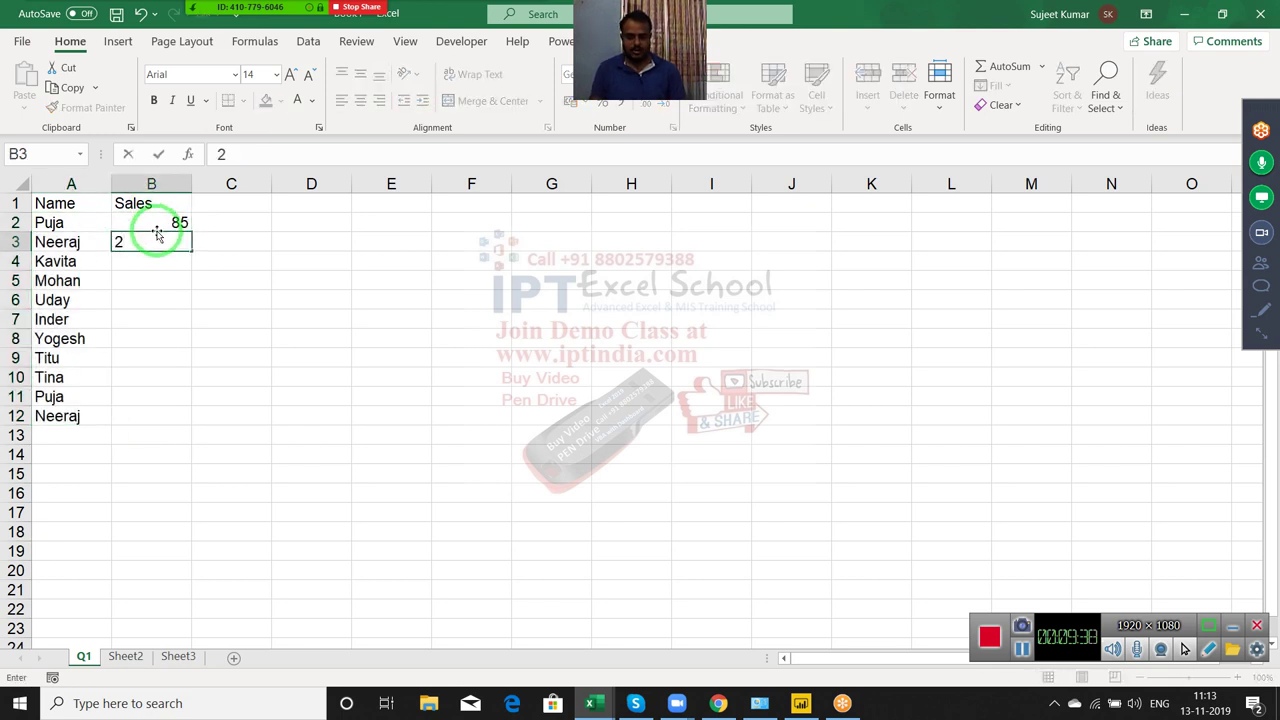
{"action": "key", "text": "Escape"}
{"action": "key", "text": "ctrl+z"}
Enter a RANDBETWEEN random sales formula in B2 and fill it down to B12
{"action": "type", "text": "="}
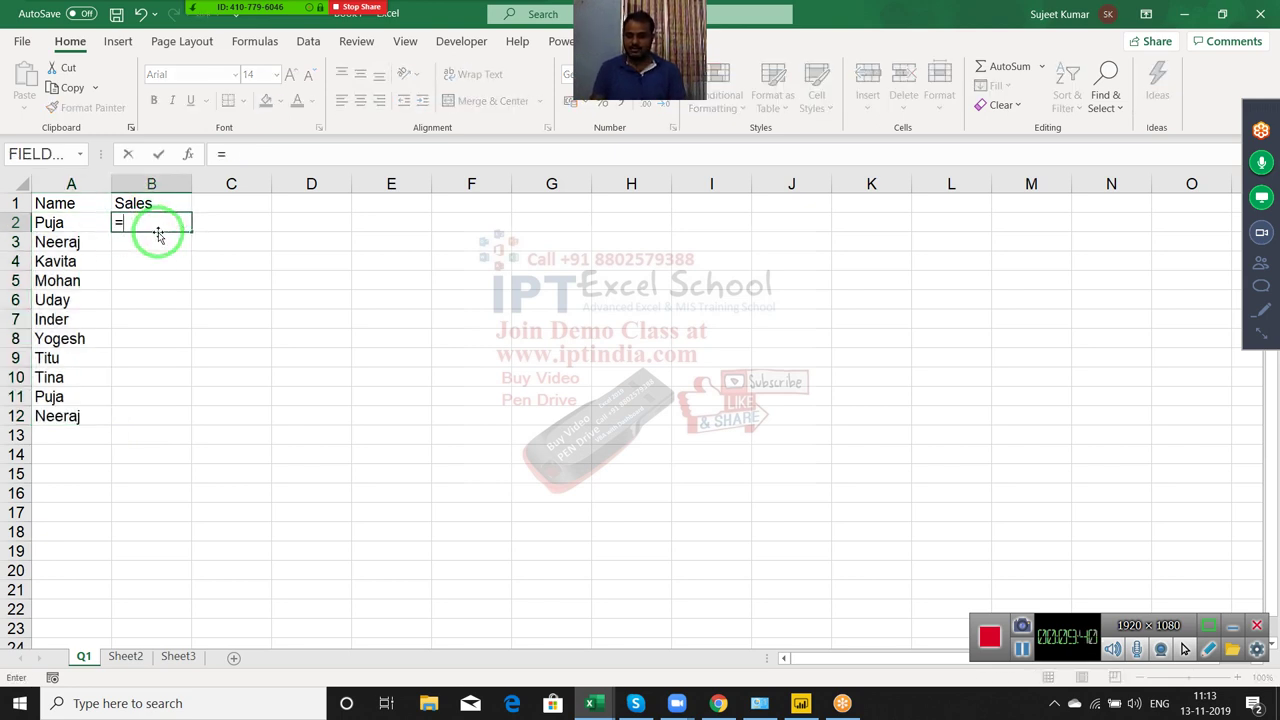
{"action": "type", "text": "ra"}
{"action": "key", "text": "Down"}
{"action": "key", "text": "Down"}
{"action": "key", "text": "Tab"}
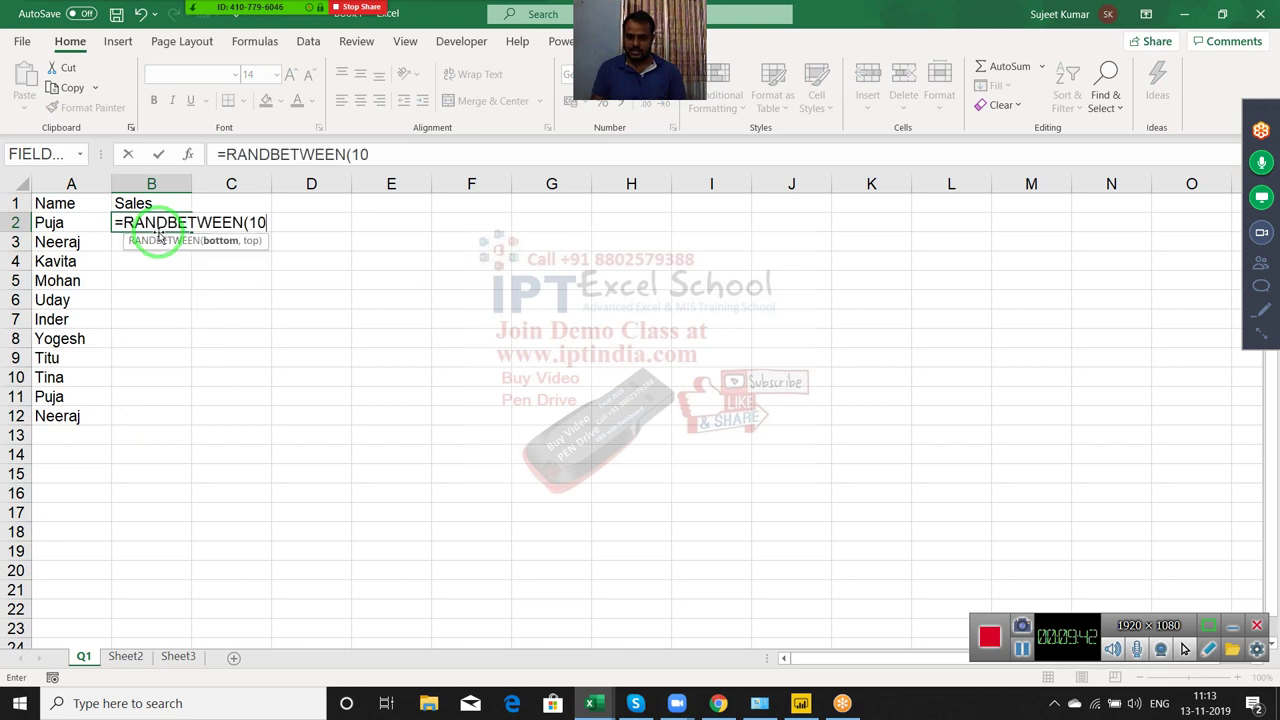
{"action": "type", "text": "0"}
{"action": "key", "text": "Return"}
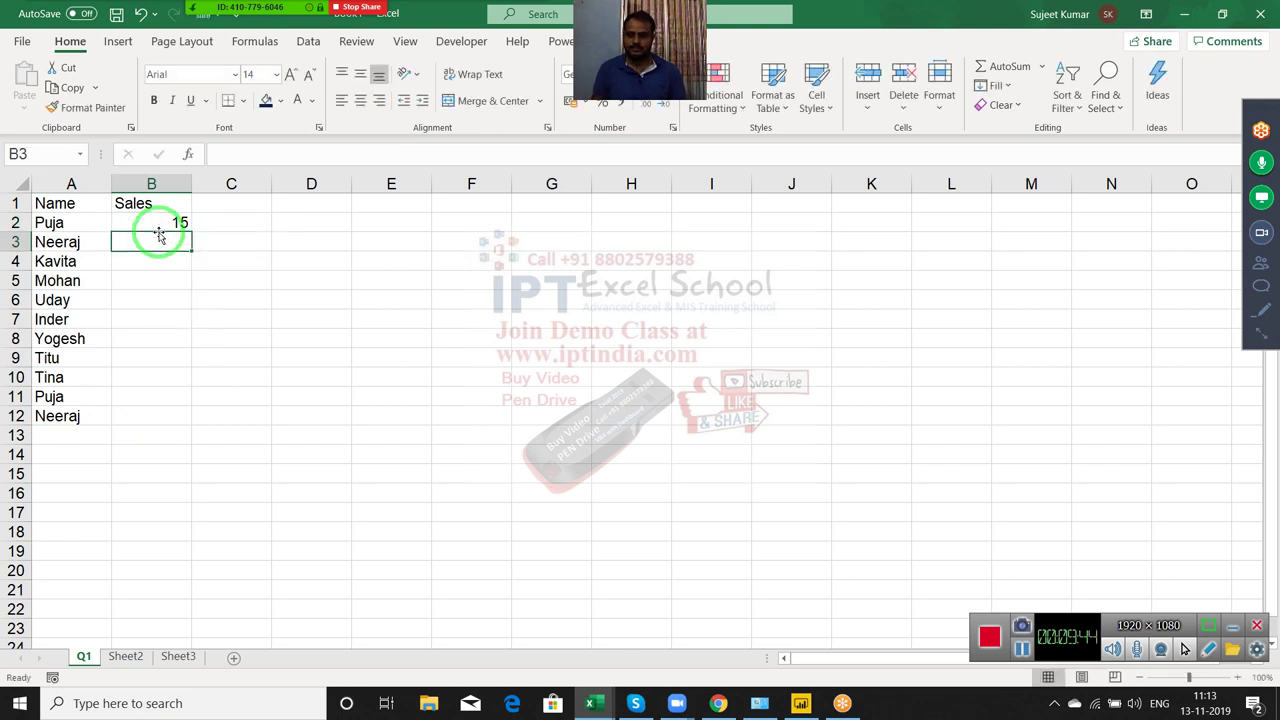
{"action": "key", "text": "Left"}
{"action": "key", "text": "ctrl+Down"}
{"action": "key", "text": "Right"}
{"action": "key", "text": "ctrl+shift+Up"}
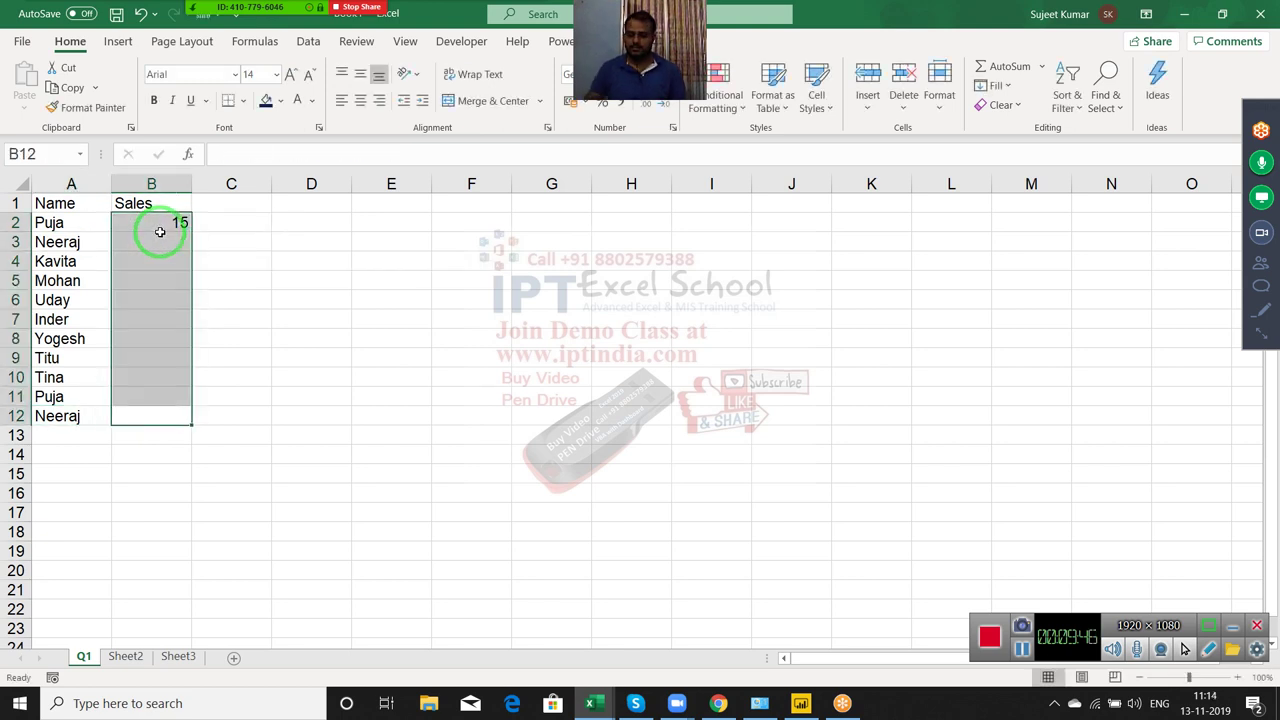
{"action": "key", "text": "ctrl+d"}
Copy the Name/Sales table into Sheet2, Sheet3 and a new Sheet4
{"action": "key", "text": "ctrl+Home"}
{"action": "key", "text": "ctrl+a"}
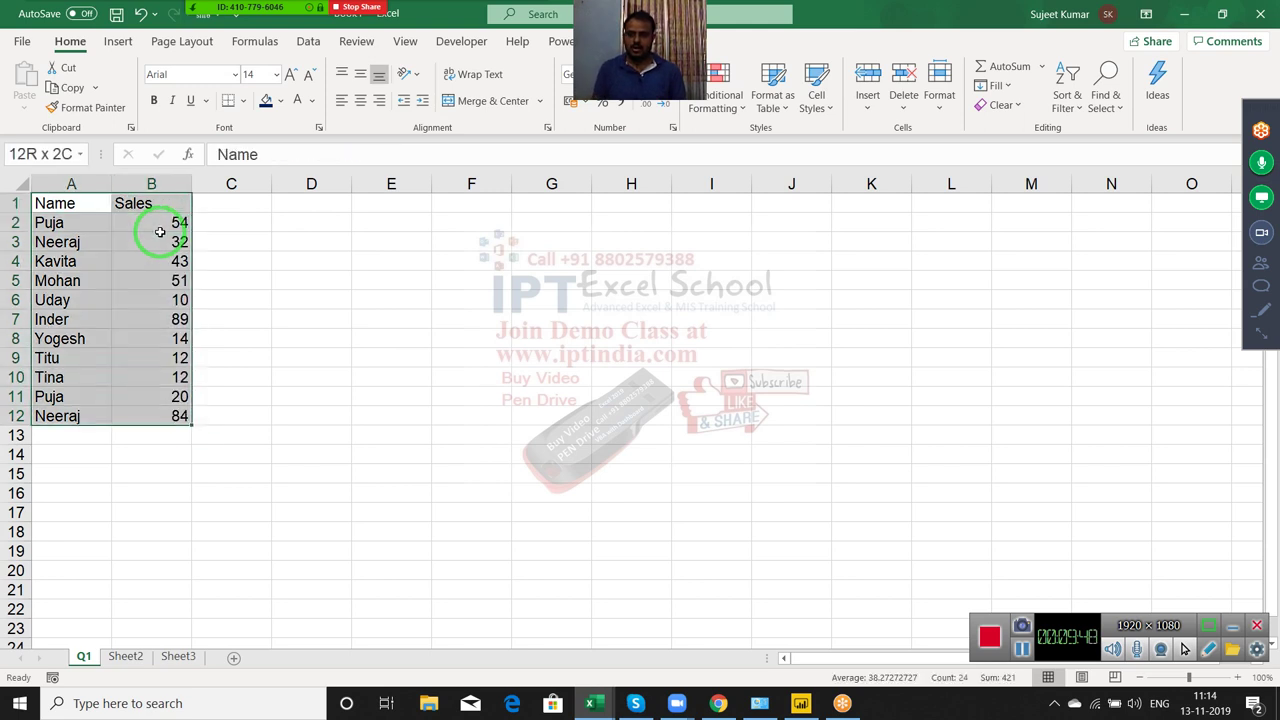
{"action": "key", "text": "ctrl+c"}
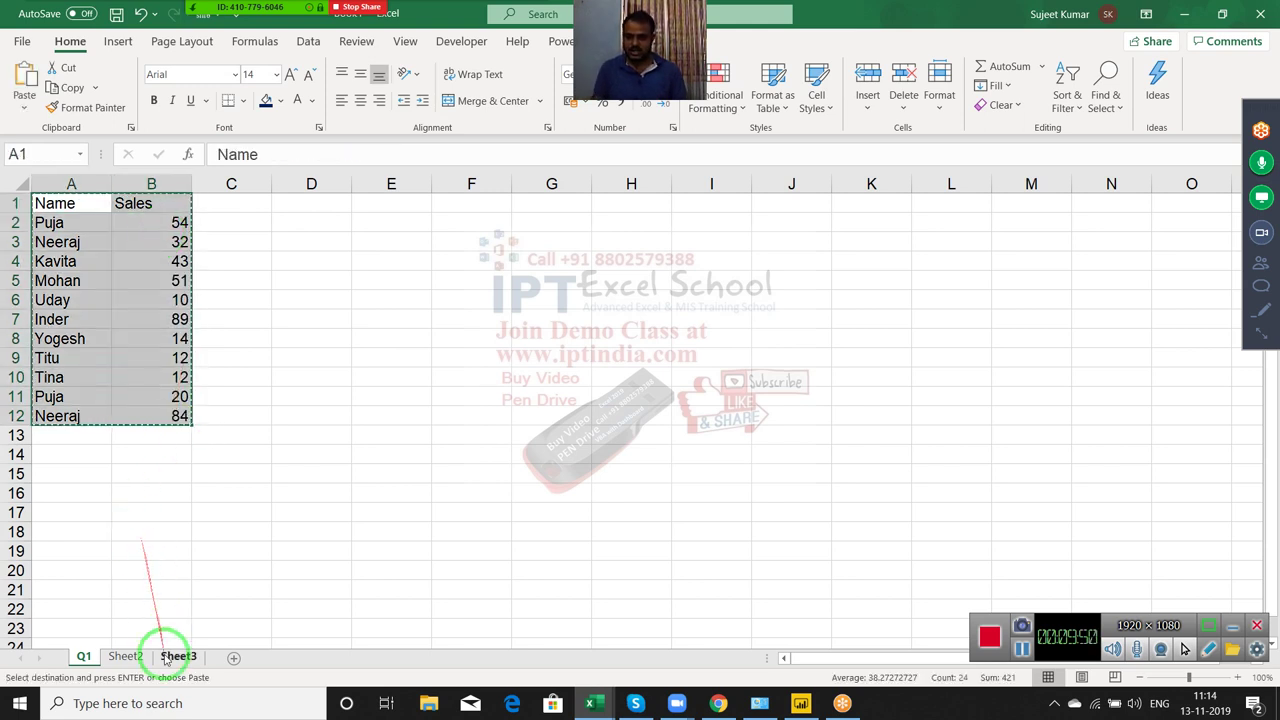
{"action": "left_click", "coordinate": [127, 657]}
{"action": "key", "text": "ctrl+v"}
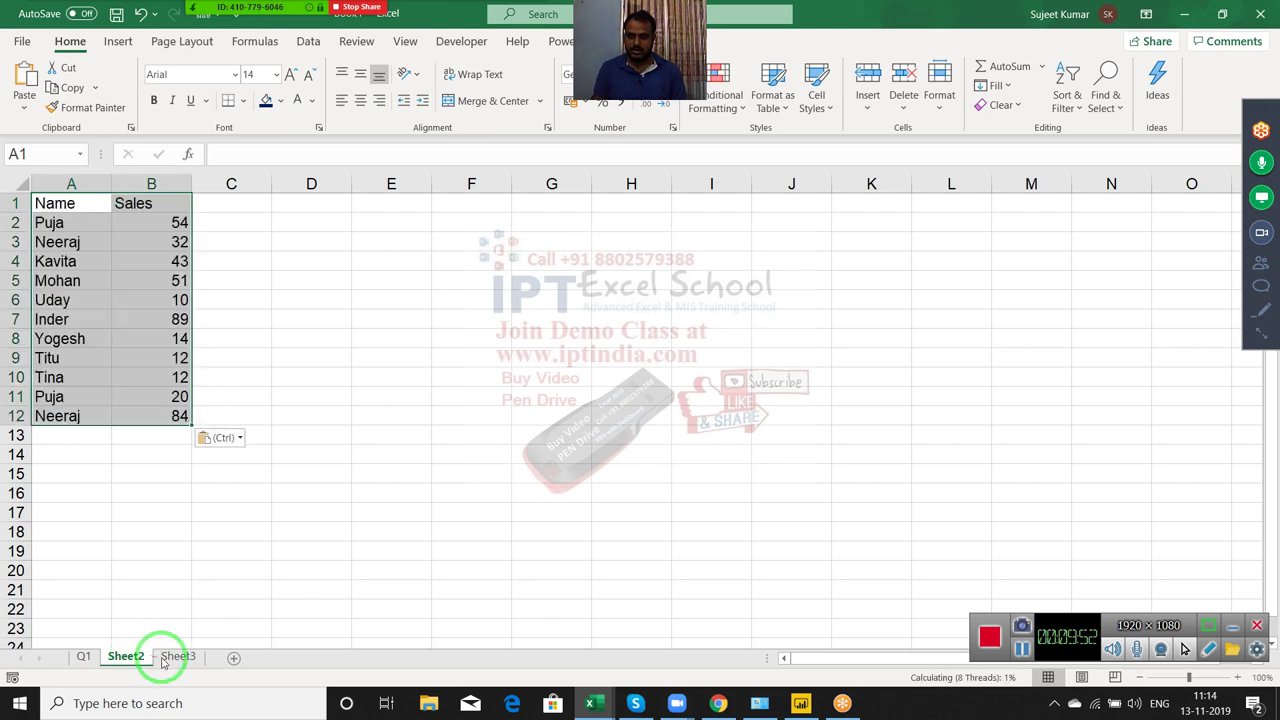
{"action": "left_click", "coordinate": [178, 657]}
{"action": "key", "text": "ctrl+v"}
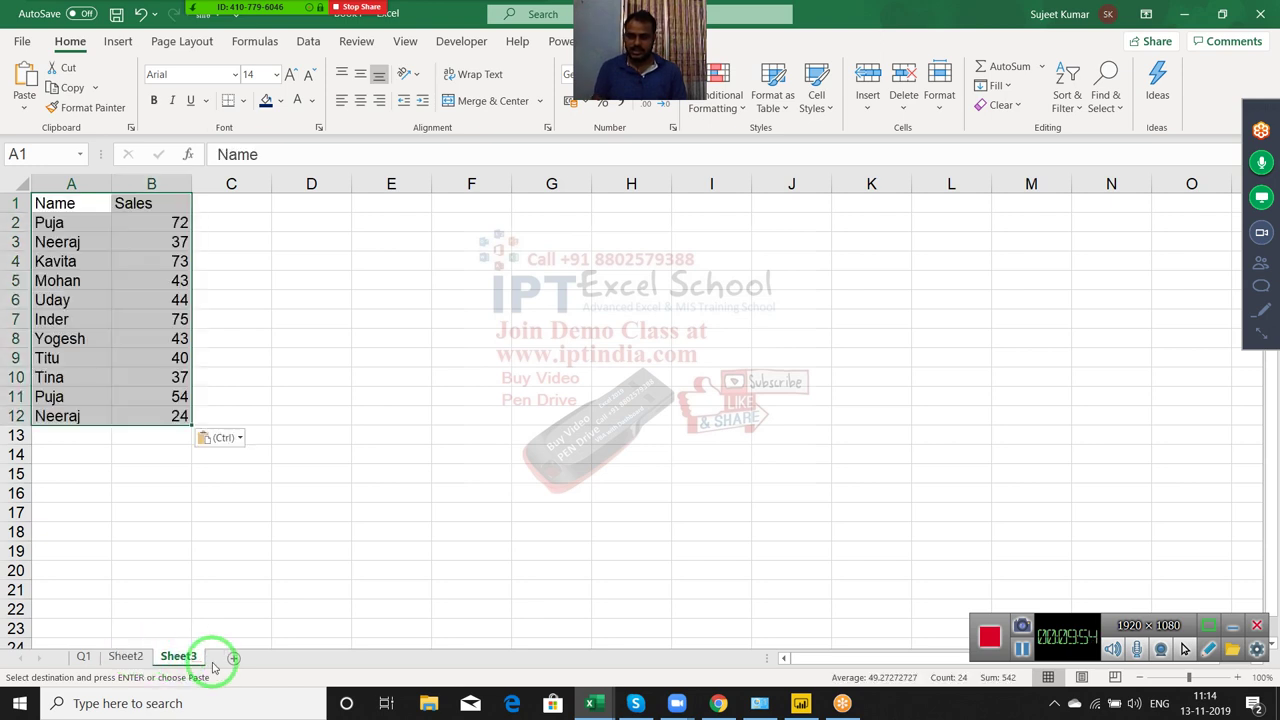
{"action": "left_click", "coordinate": [234, 657]}
{"action": "key", "text": "ctrl+v"}
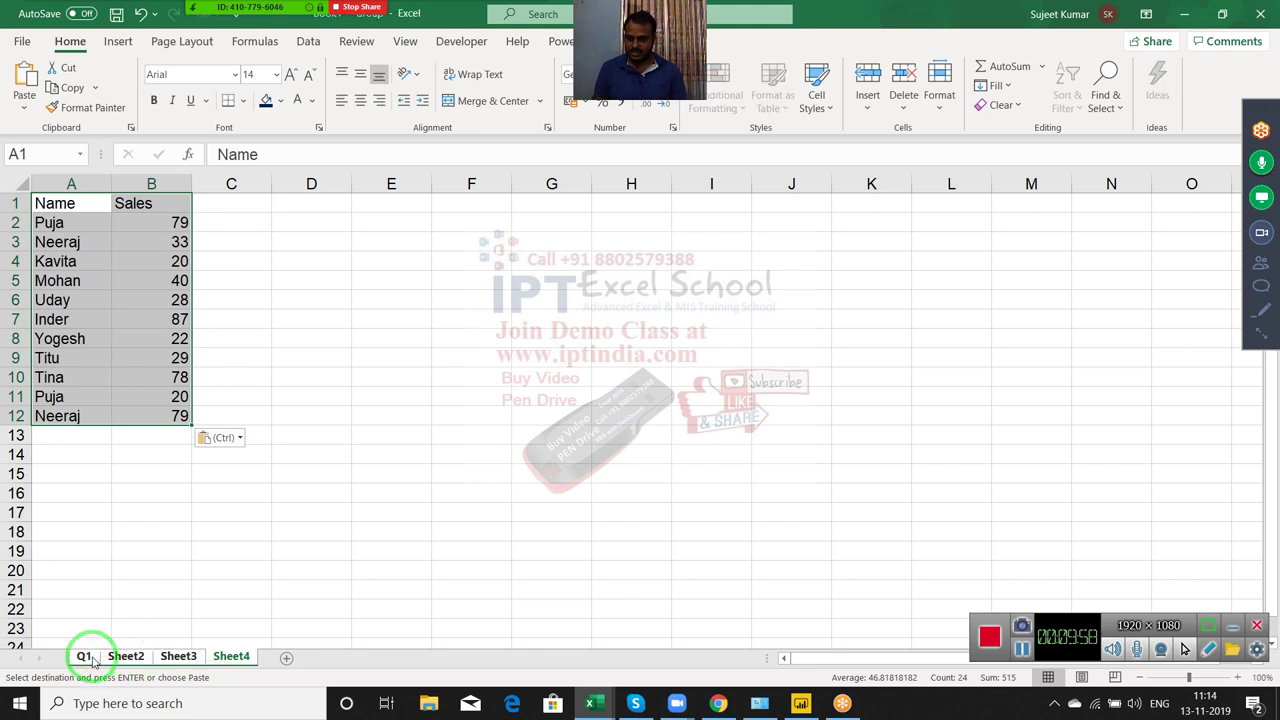
Repaste Sheet4's table as values only, so B5 holds a fixed number
{"action": "left_click_drag", "start_coordinate": [103, 614], "coordinate": [5, 175]}
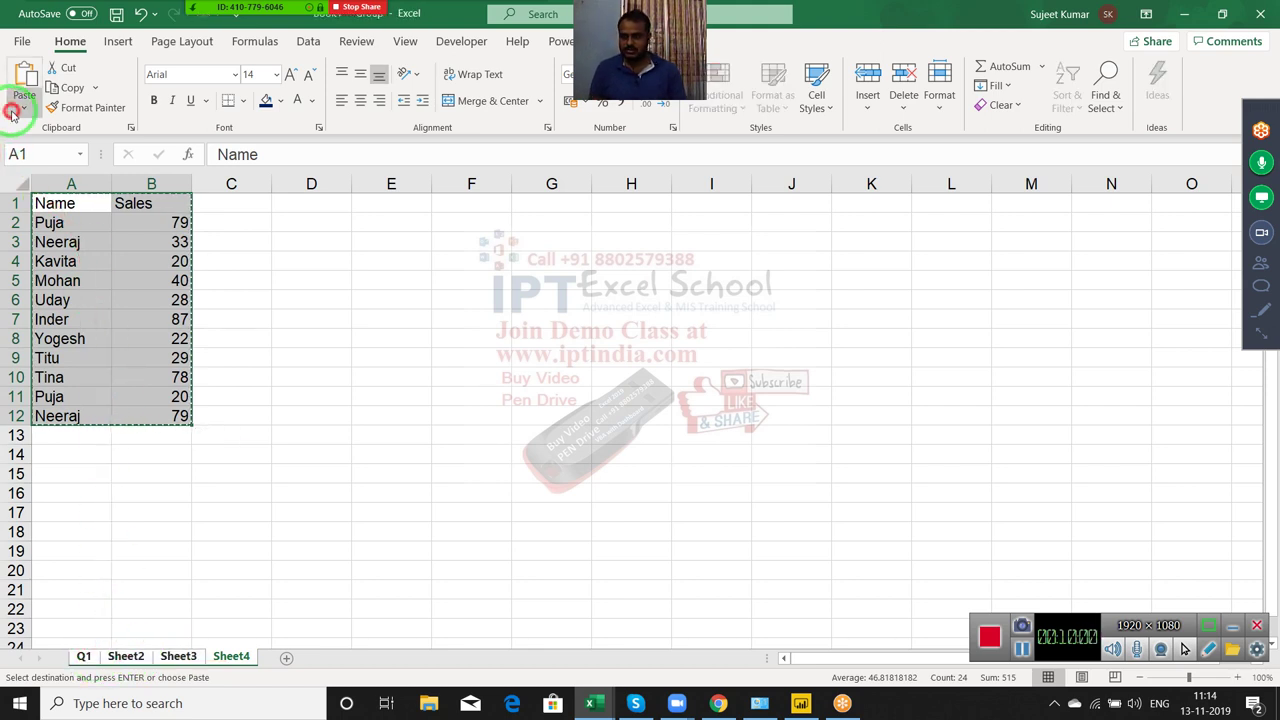
{"action": "left_click", "coordinate": [24, 107]}
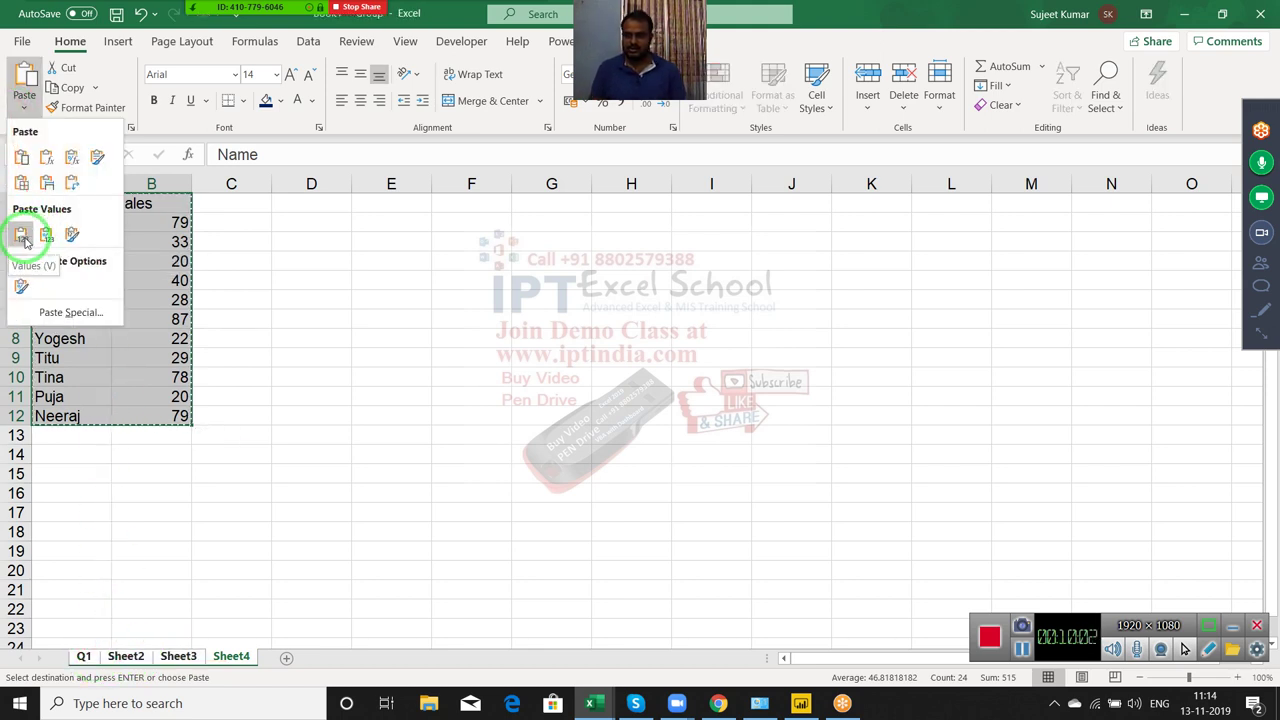
{"action": "left_click", "coordinate": [36, 237]}
{"action": "left_click", "coordinate": [166, 285]}
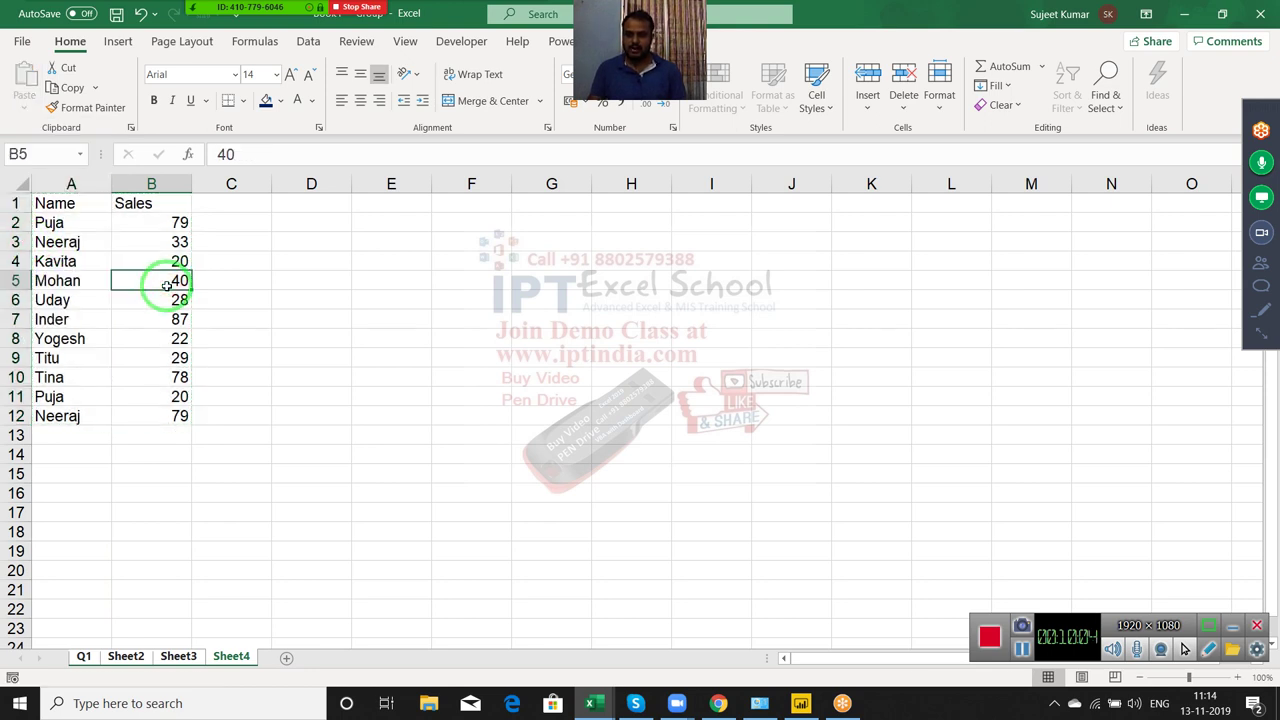
Rename the Sheet2, Sheet3 and Sheet4 tabs to Q2, Q3 and Q4
{"action": "left_click", "coordinate": [126, 657]}
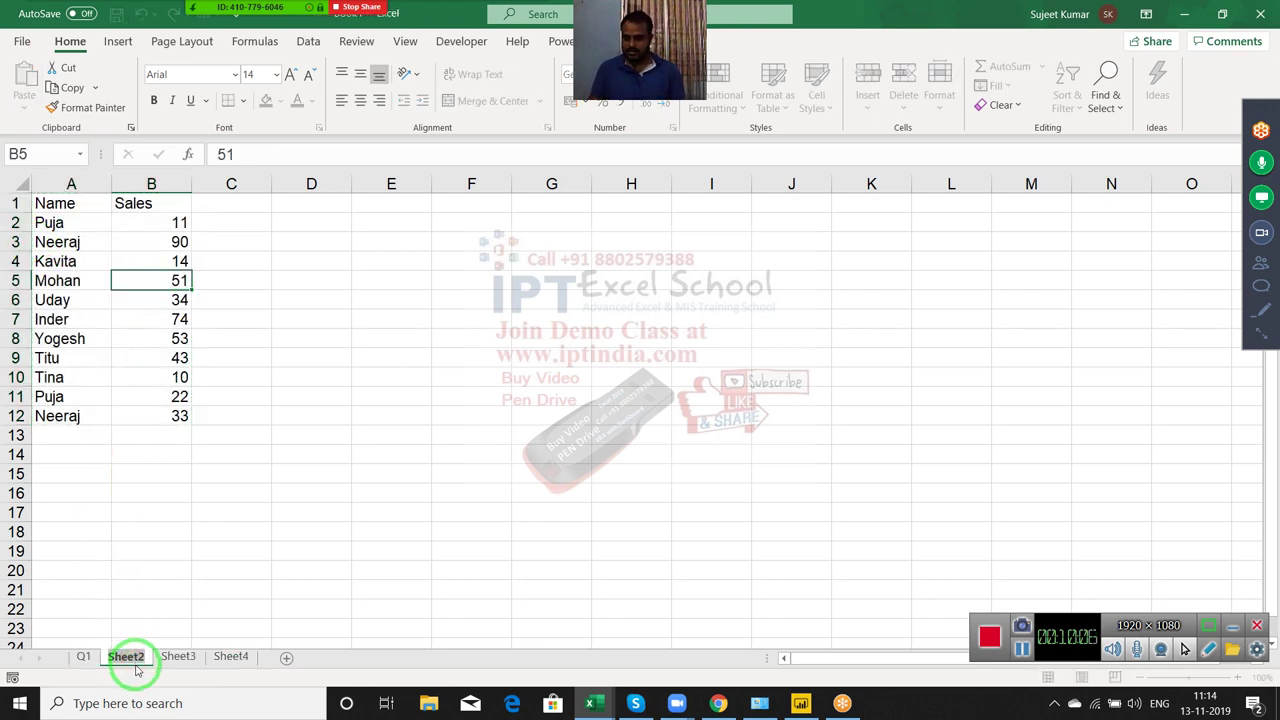
{"action": "double_click", "coordinate": [136, 664]}
{"action": "type", "text": "q2"}
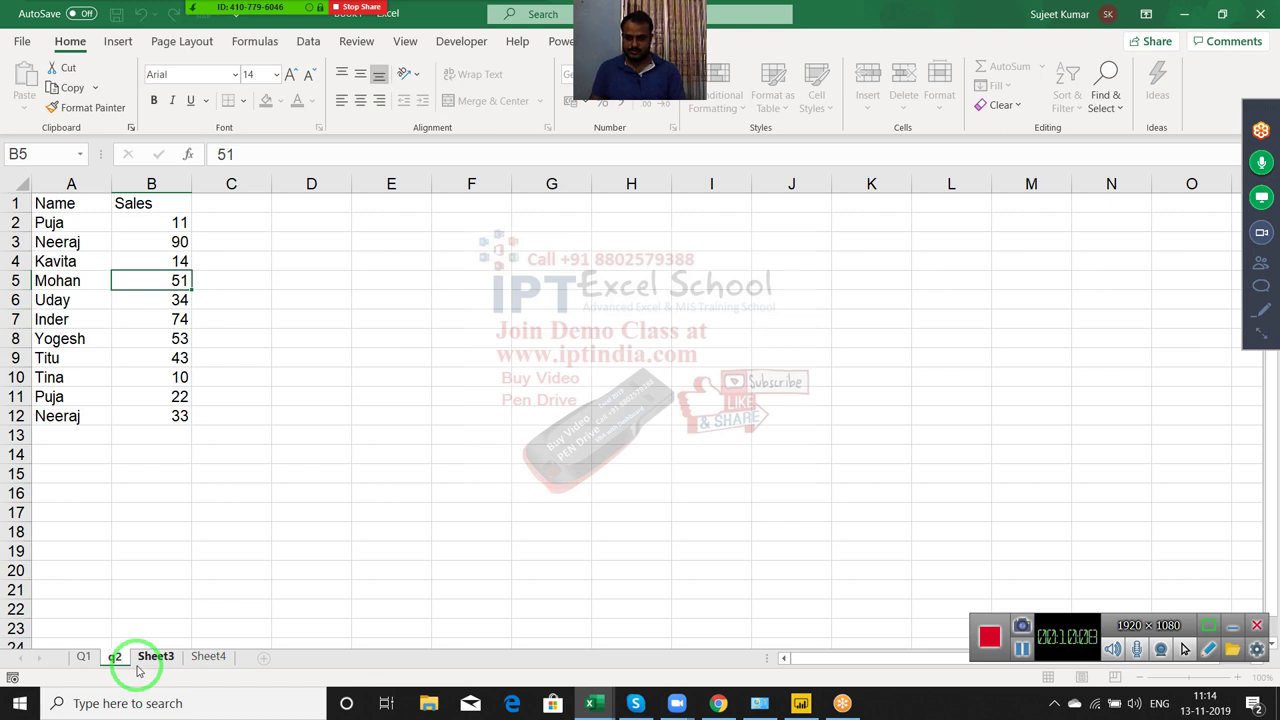
{"action": "key", "text": "BackSpace"}
{"action": "key", "text": "BackSpace"}
{"action": "type", "text": "Q2"}
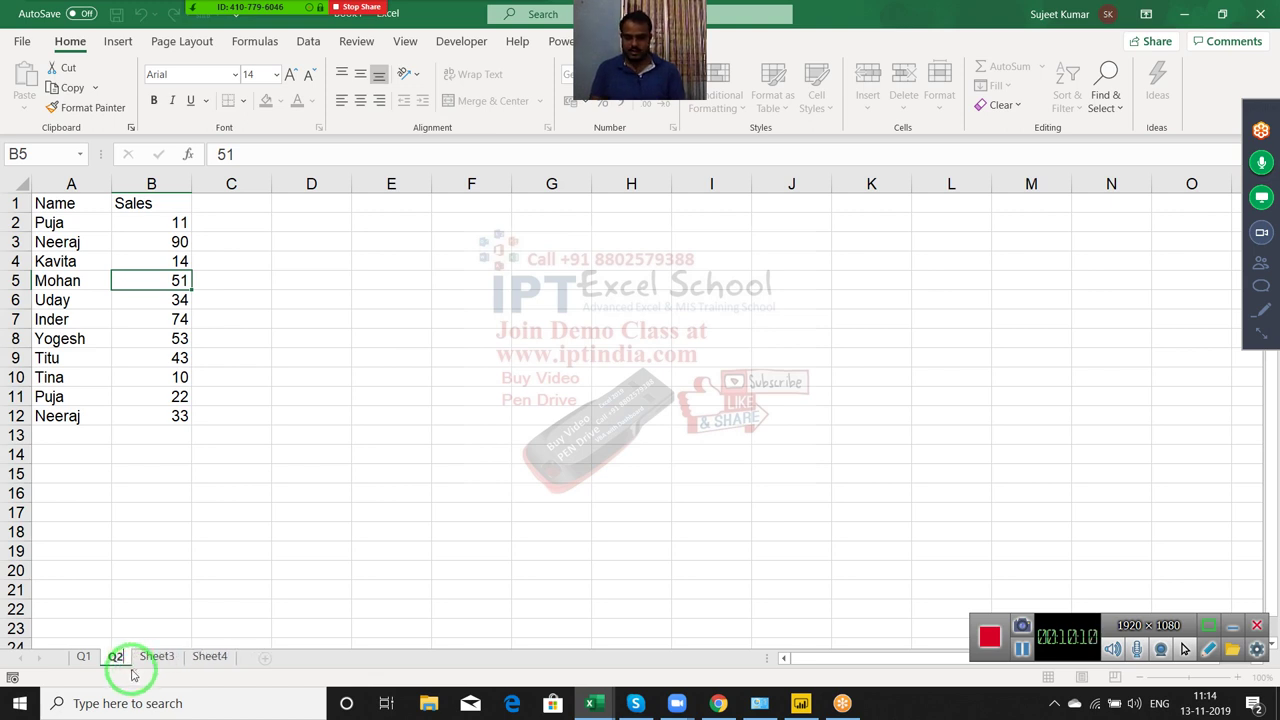
{"action": "left_click", "coordinate": [157, 660]}
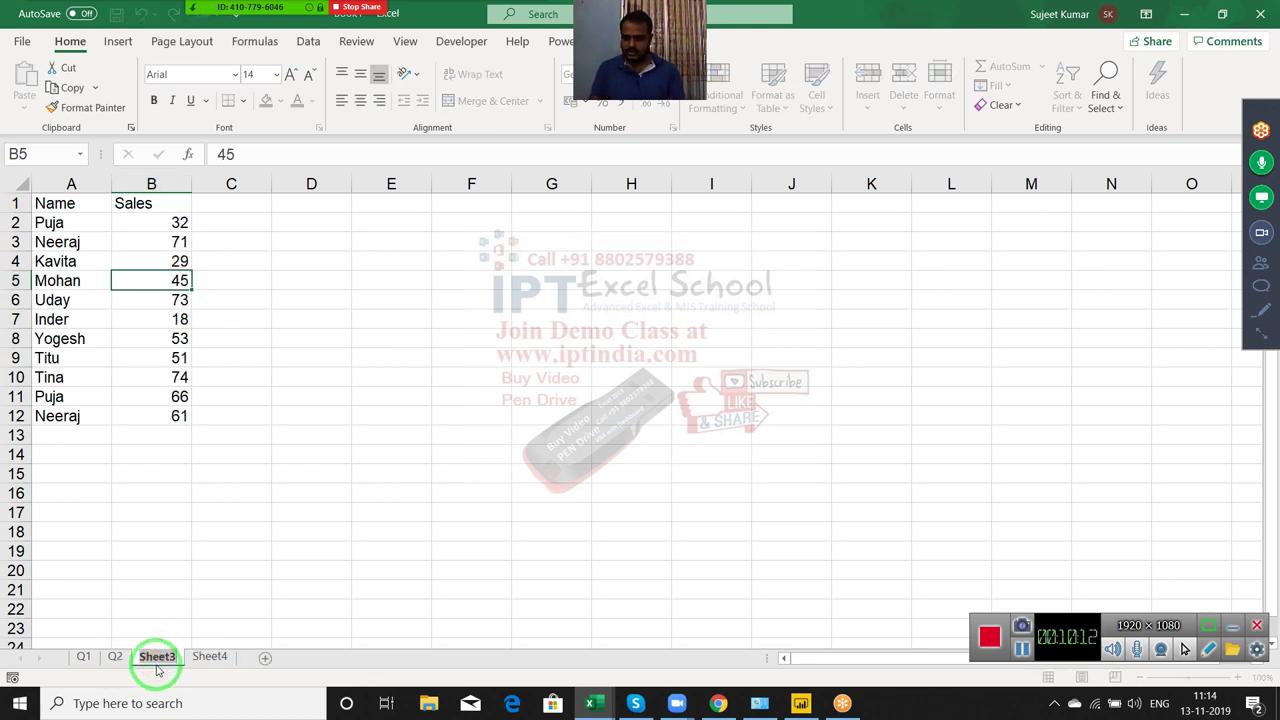
{"action": "double_click", "coordinate": [157, 666]}
{"action": "type", "text": "Q3"}
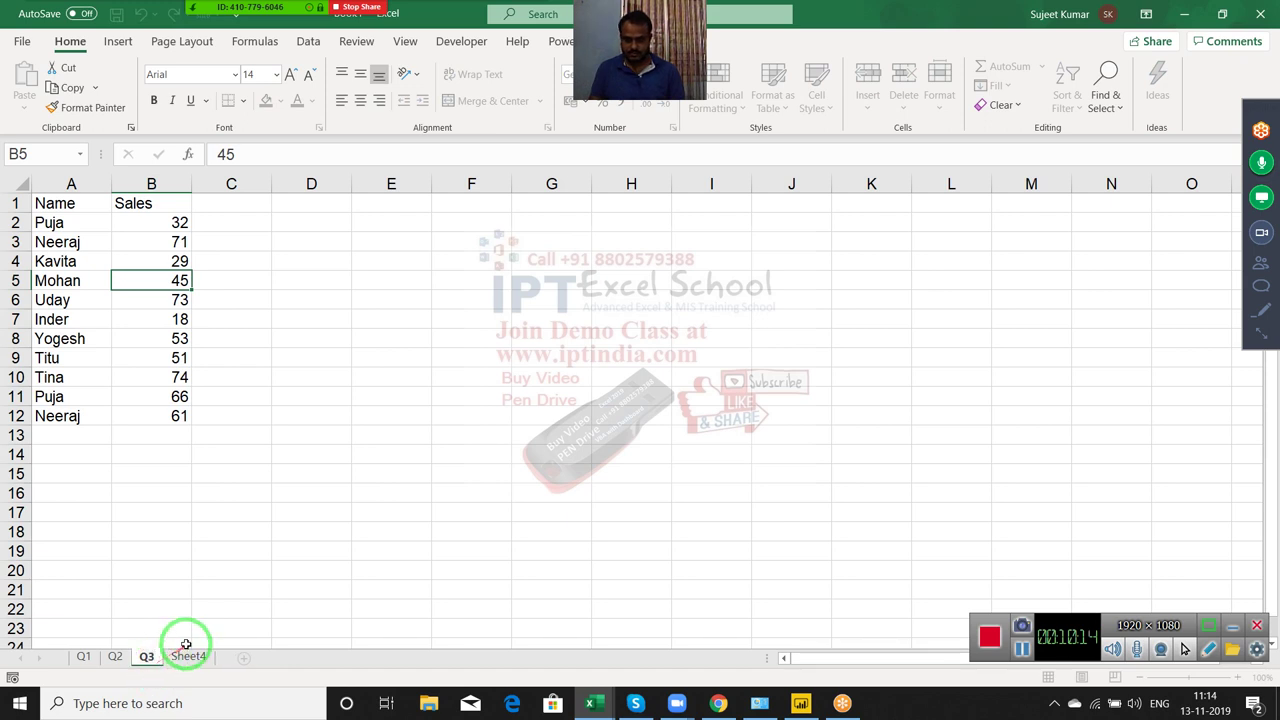
{"action": "left_click", "coordinate": [188, 656]}
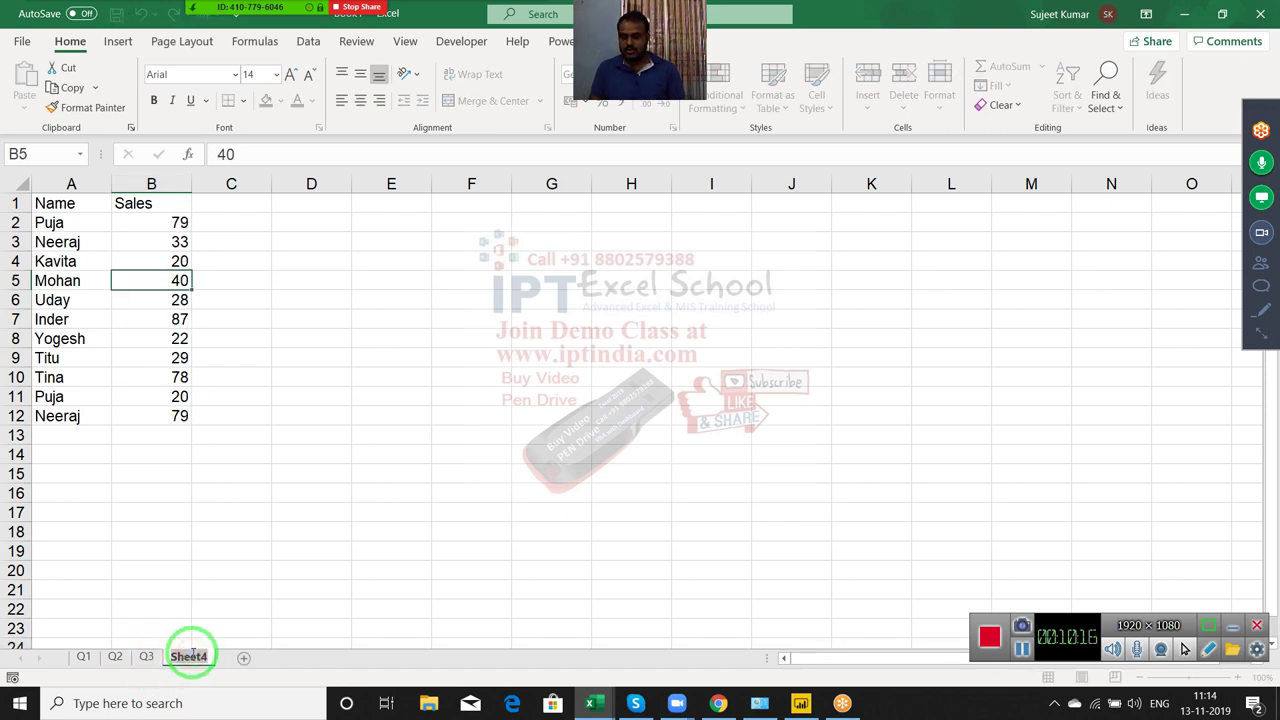
{"action": "double_click", "coordinate": [190, 656]}
{"action": "type", "text": "Q4"}
{"action": "left_click", "coordinate": [229, 517]}
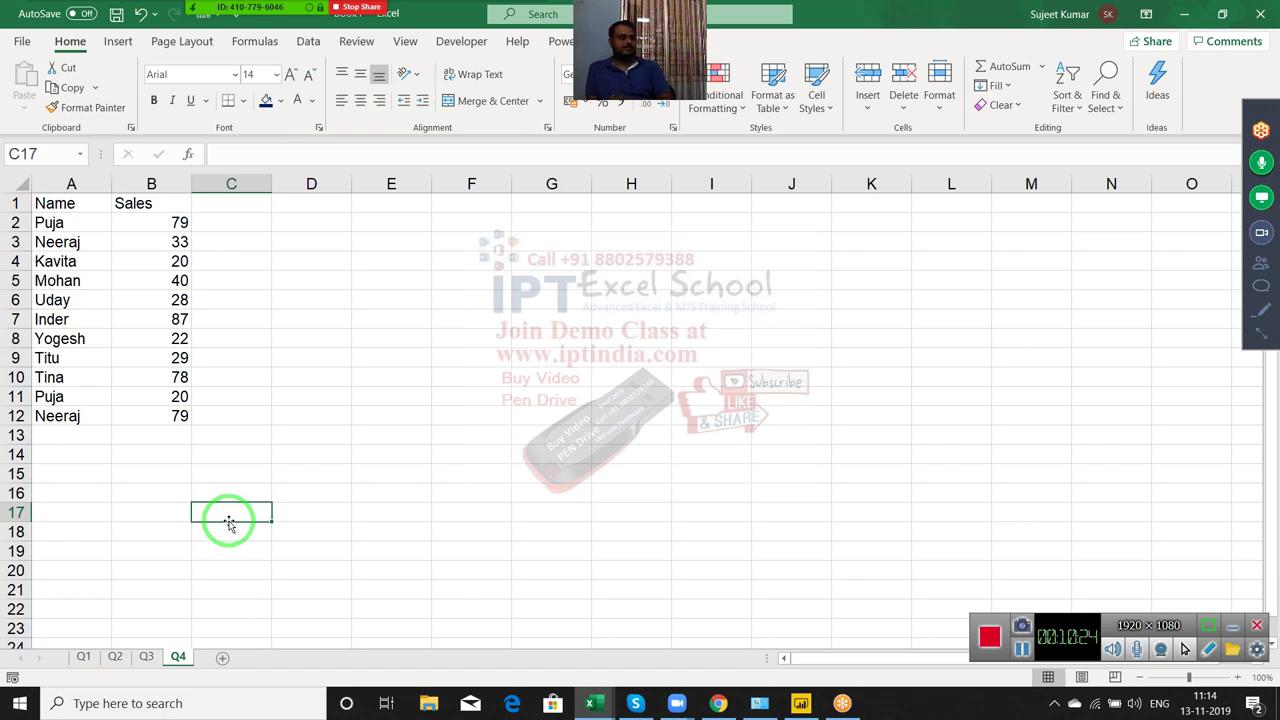
On a new Sheet5 add a Name header and paste the Q1 names into A2:A12
{"action": "left_click", "coordinate": [222, 657]}
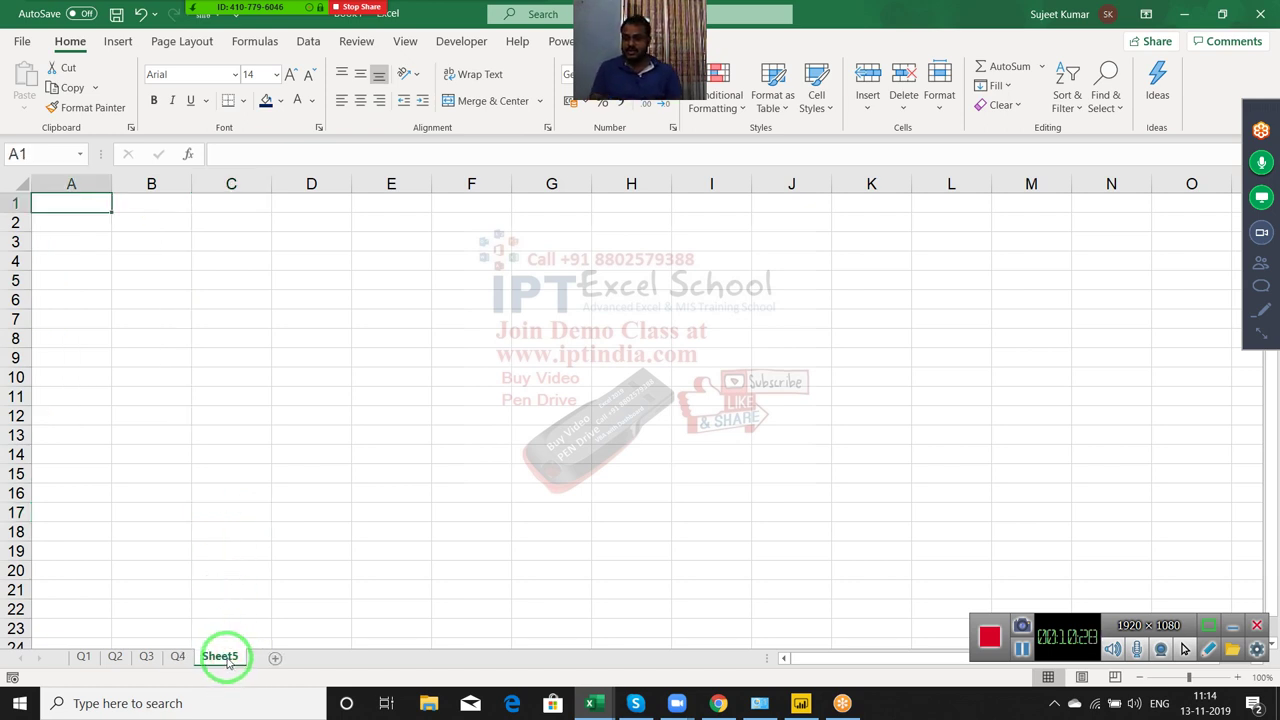
{"action": "type", "text": "Name"}
{"action": "key", "text": "Tab"}
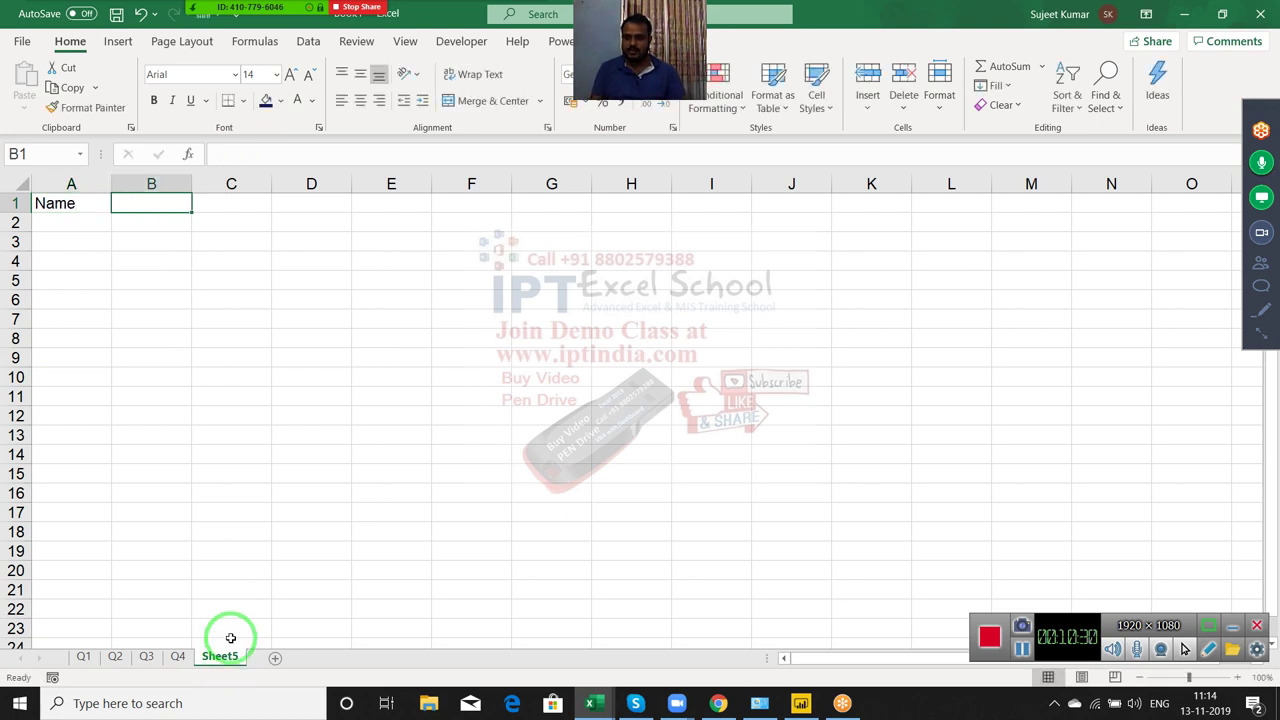
{"action": "left_click", "coordinate": [99, 645]}
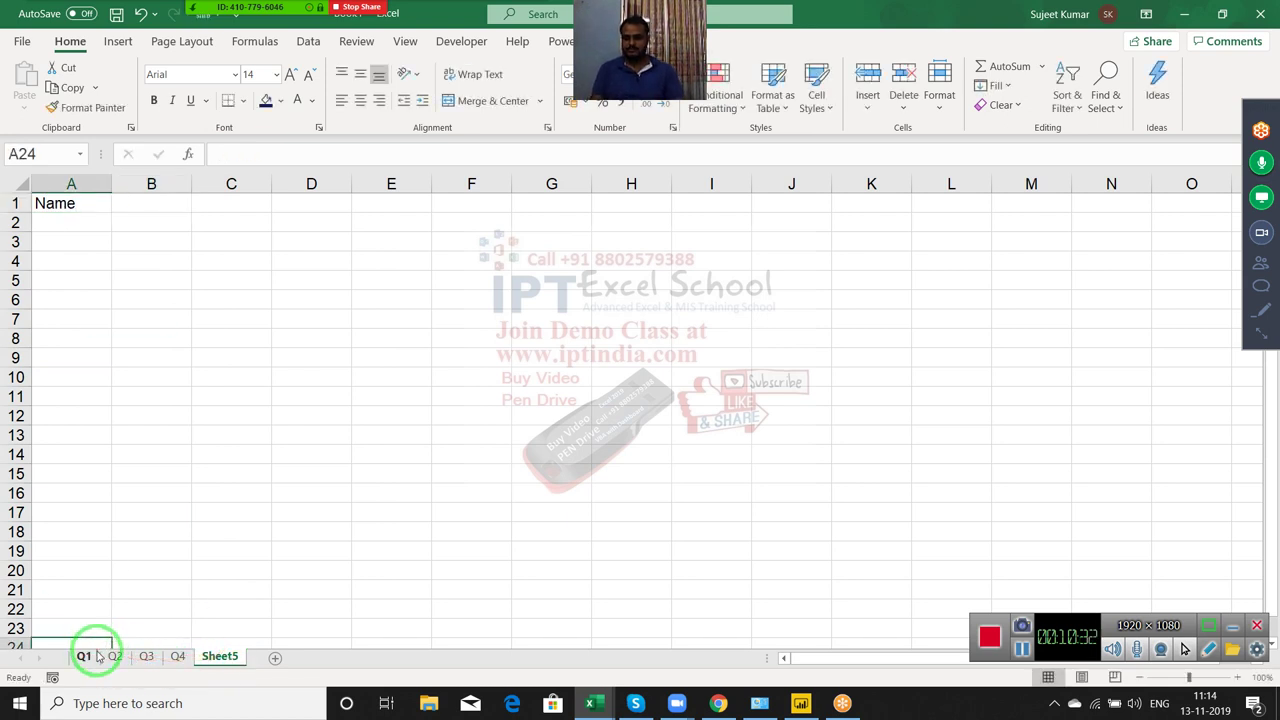
{"action": "left_click", "coordinate": [92, 655]}
{"action": "key", "text": "ctrl+Home"}
{"action": "key", "text": "Down"}
{"action": "key", "text": "ctrl+shift+Down"}
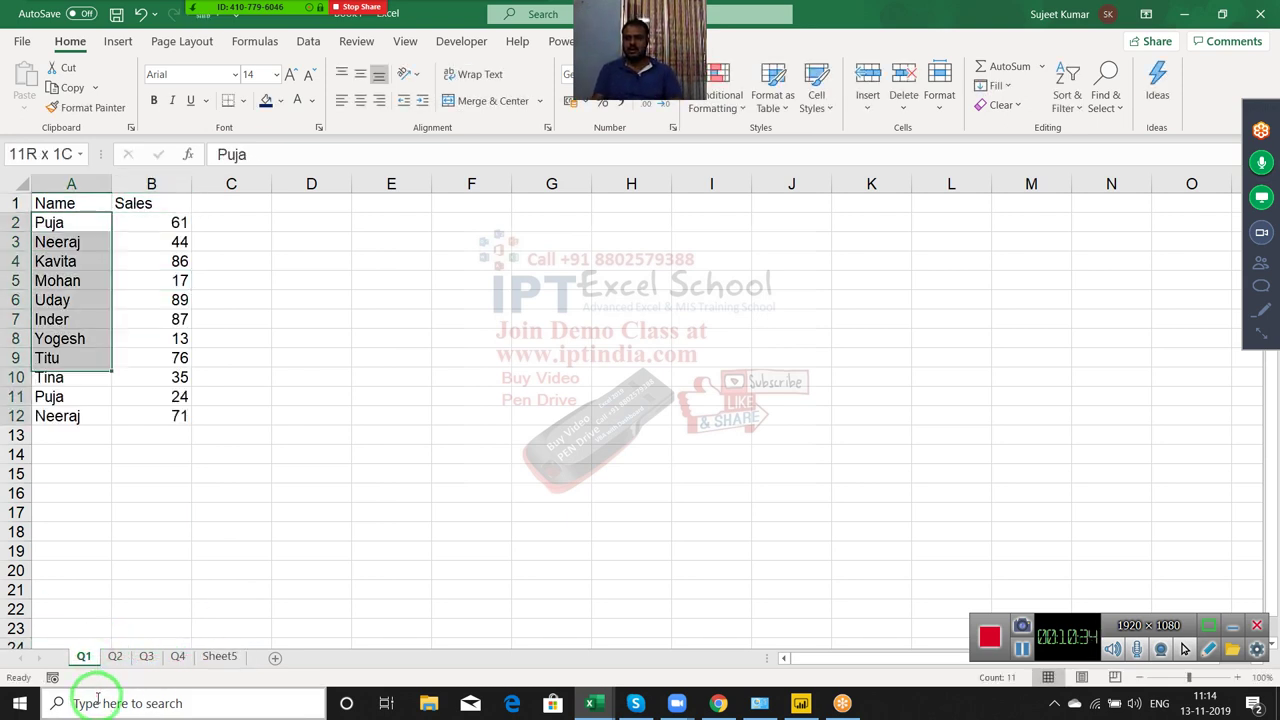
{"action": "key", "text": "ctrl+c"}
{"action": "left_click", "coordinate": [220, 657]}
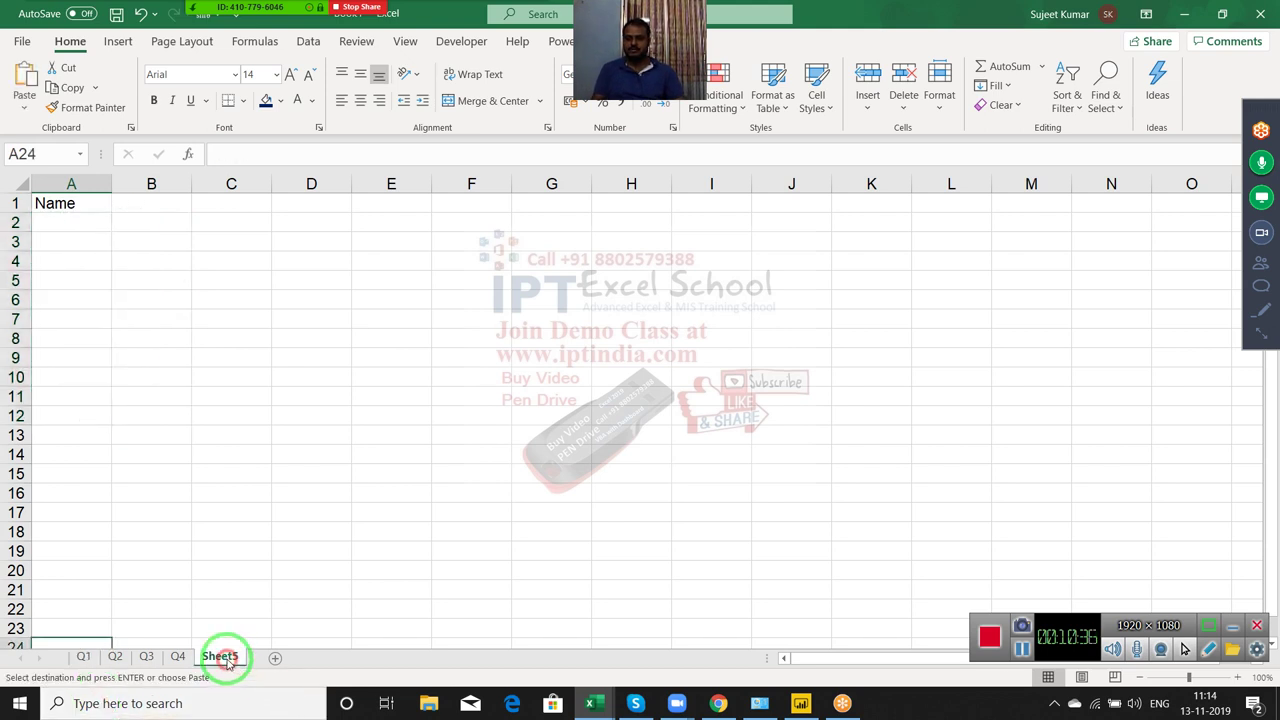
{"action": "left_click", "coordinate": [53, 220]}
{"action": "key", "text": "ctrl+v"}
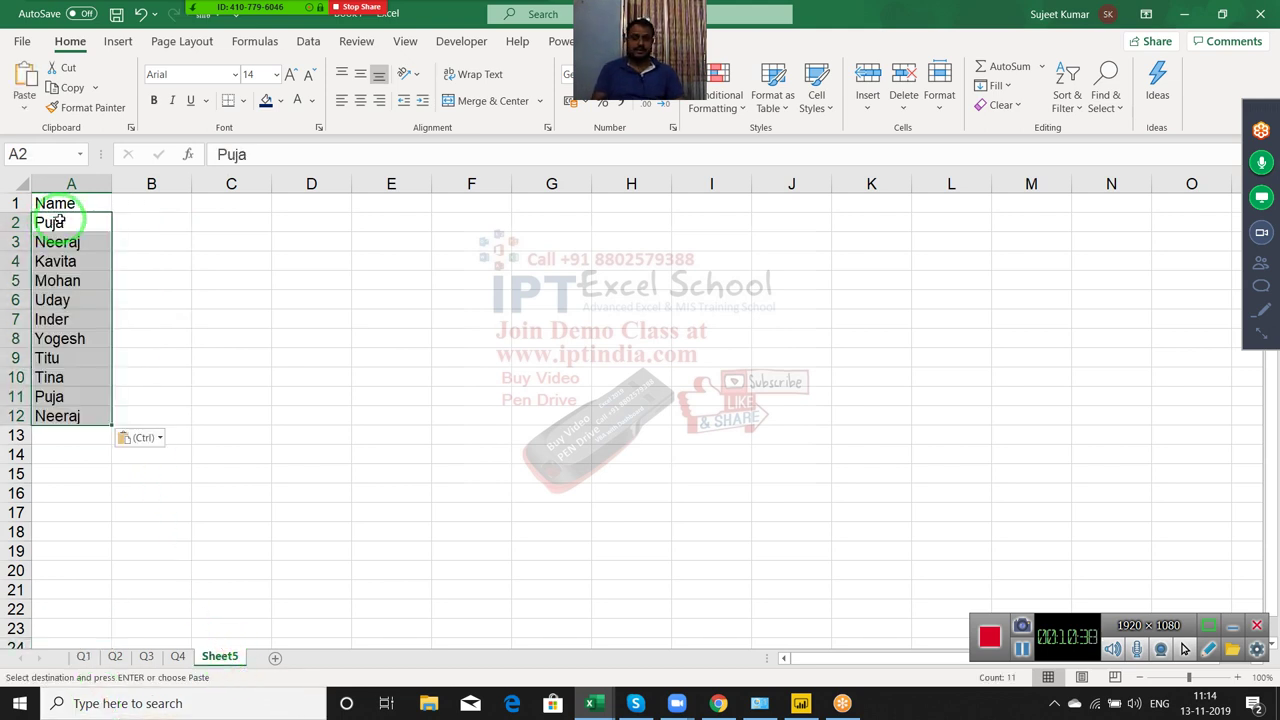
Type Q1 in B1 and fill the headings across to Q4 in E1
{"action": "left_click", "coordinate": [137, 203]}
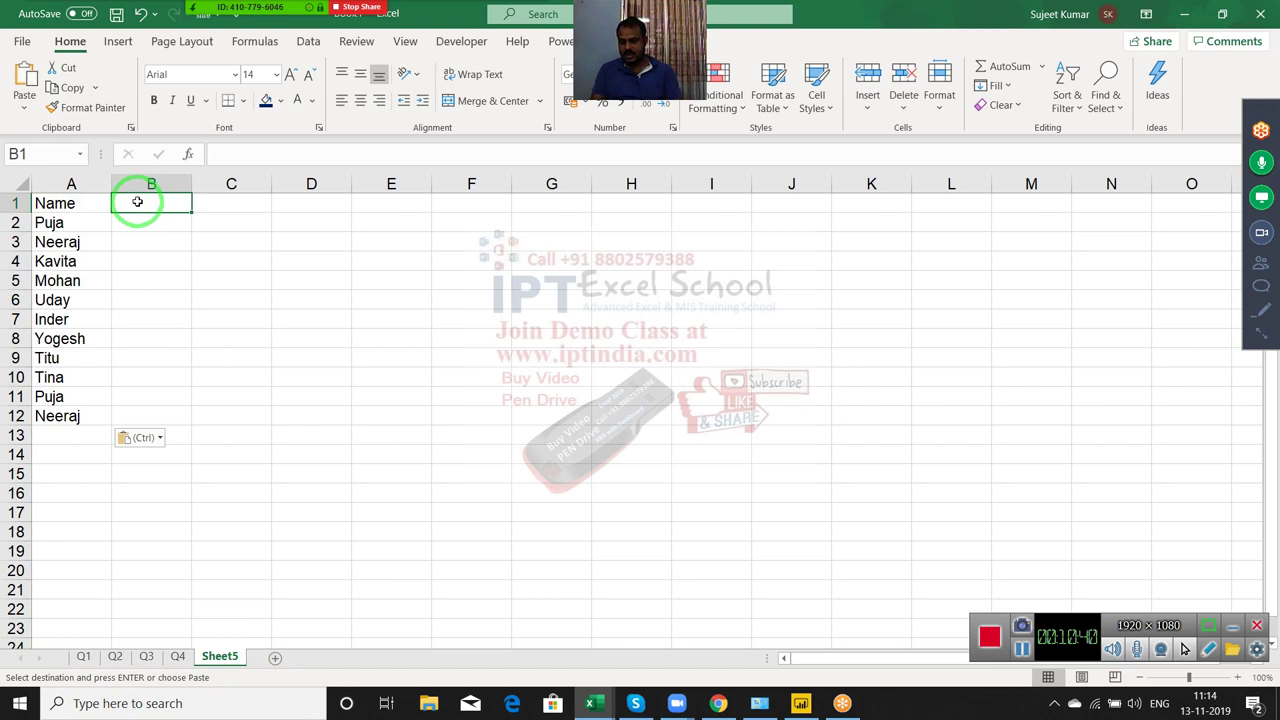
{"action": "type", "text": "Q1"}
{"action": "key", "text": "Tab"}
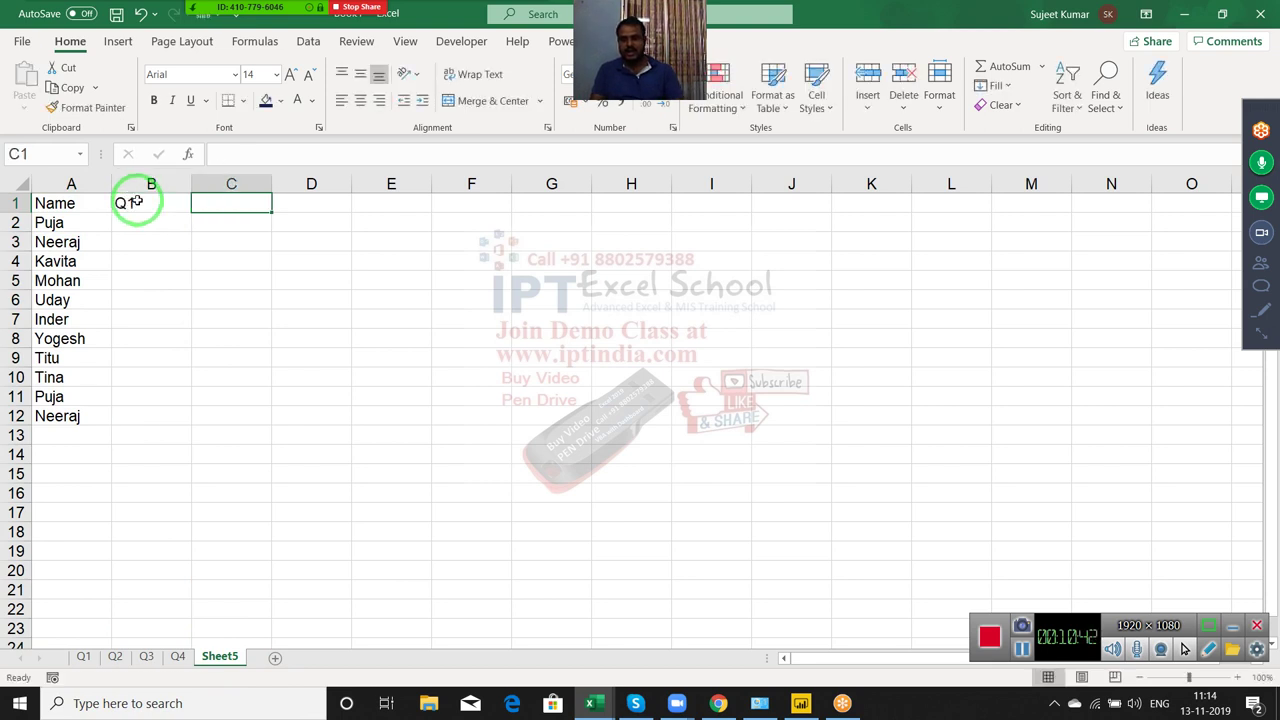
{"action": "left_click", "coordinate": [149, 203]}
{"action": "left_click_drag", "start_coordinate": [191, 212], "coordinate": [419, 222]}
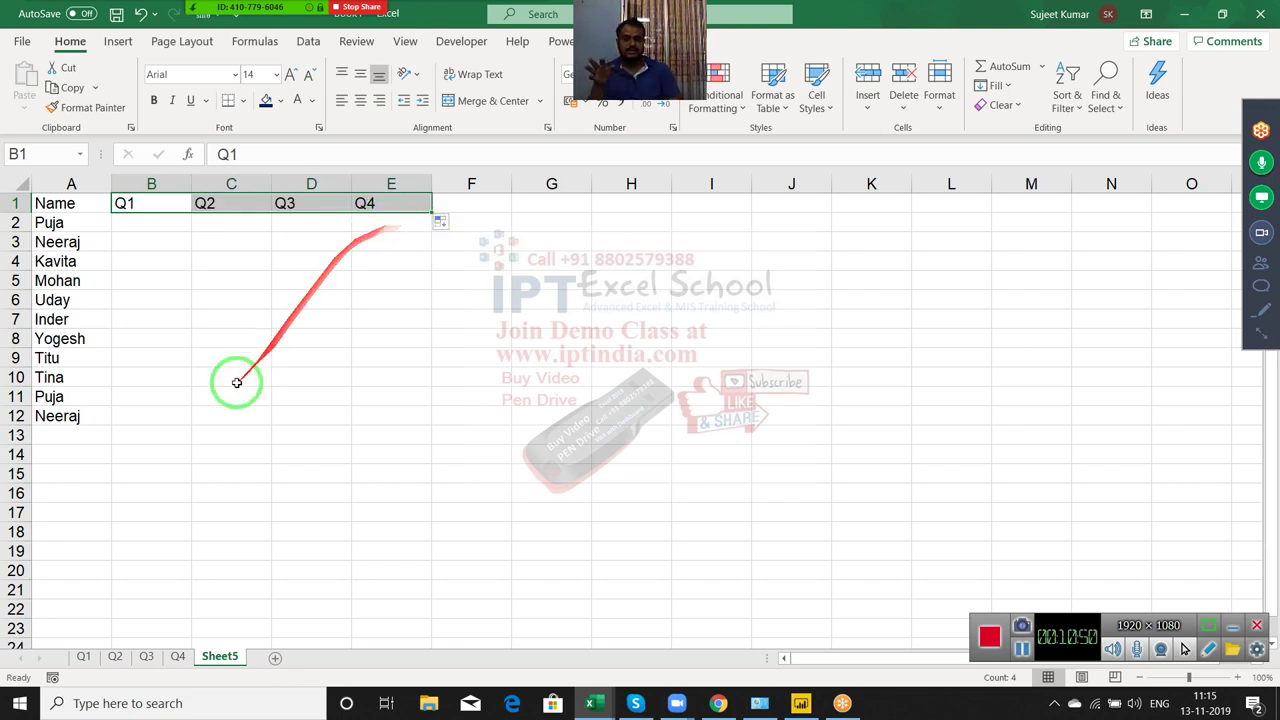
{"action": "mouse_move", "coordinate": [143, 200]}
{"action": "left_mouse_down"}
{"action": "mouse_move", "coordinate": [354, 175]}
{"action": "mouse_move", "coordinate": [414, 186]}
{"action": "left_mouse_up"}
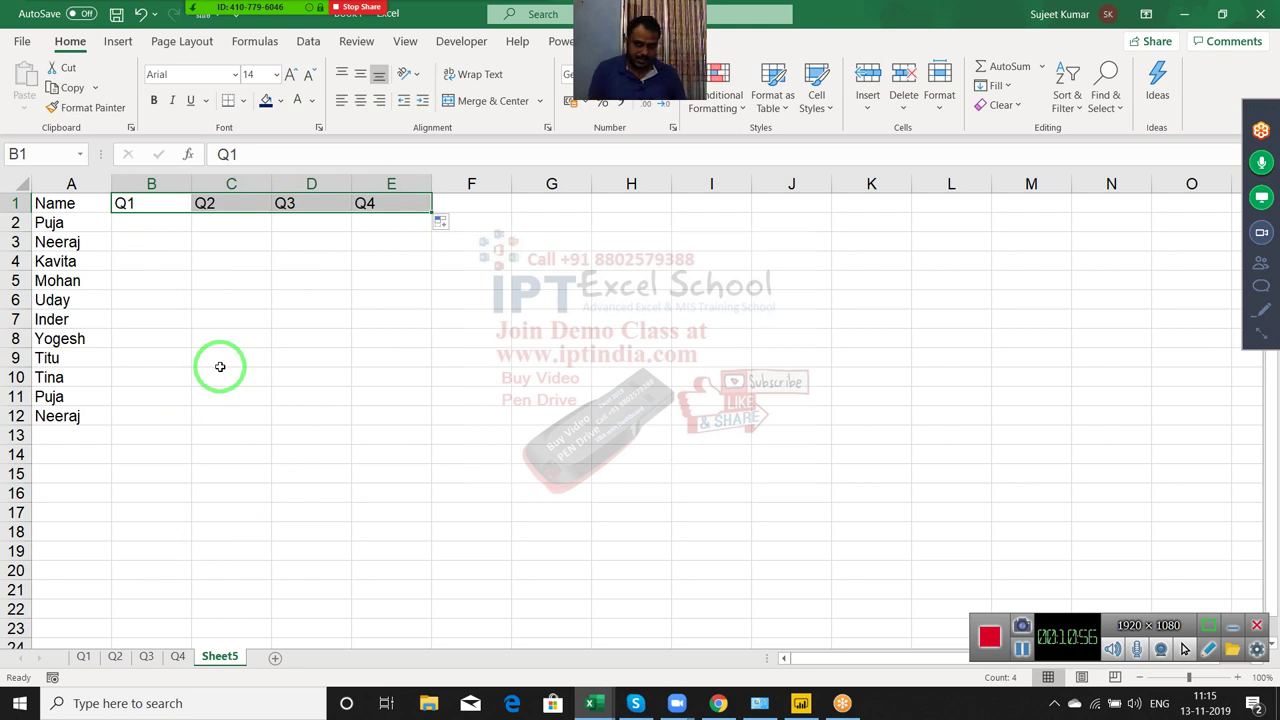
Enter =VLOOKUP(A2,'Q1'!A:B,2,0) in B2 to pull the first name's Q1 sales
{"action": "left_click", "coordinate": [160, 203]}
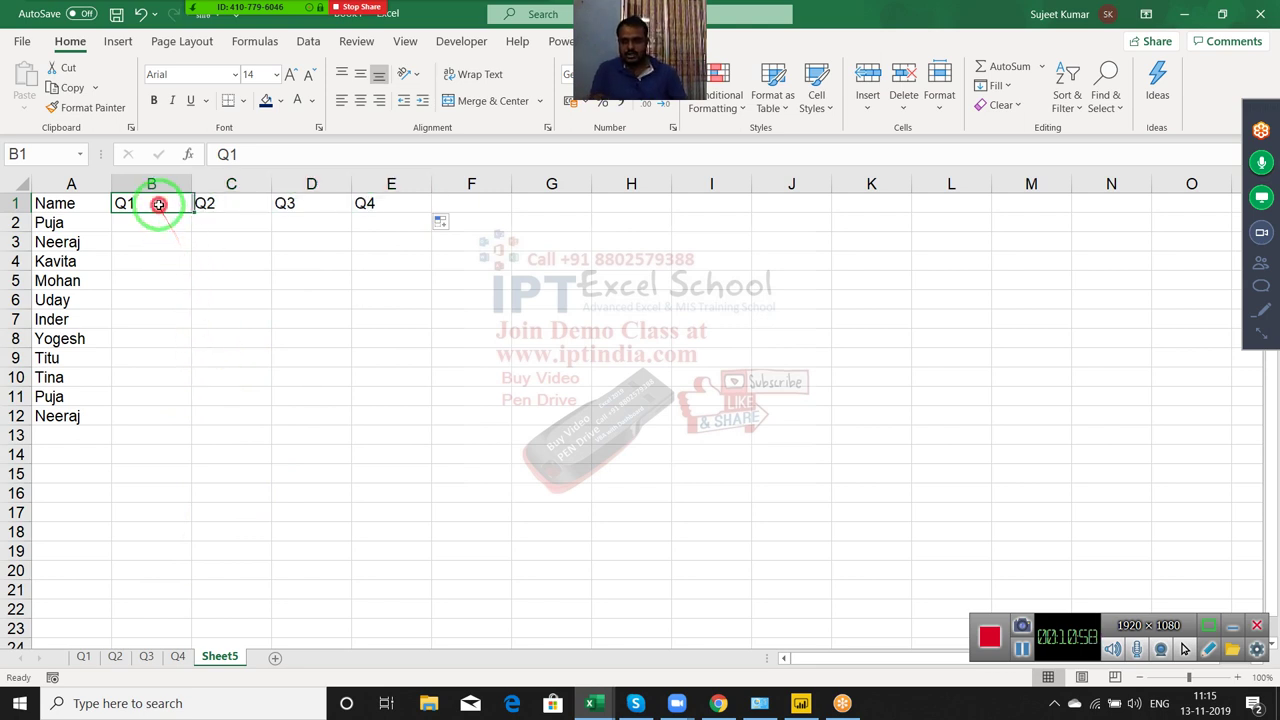
{"action": "left_click", "coordinate": [158, 217]}
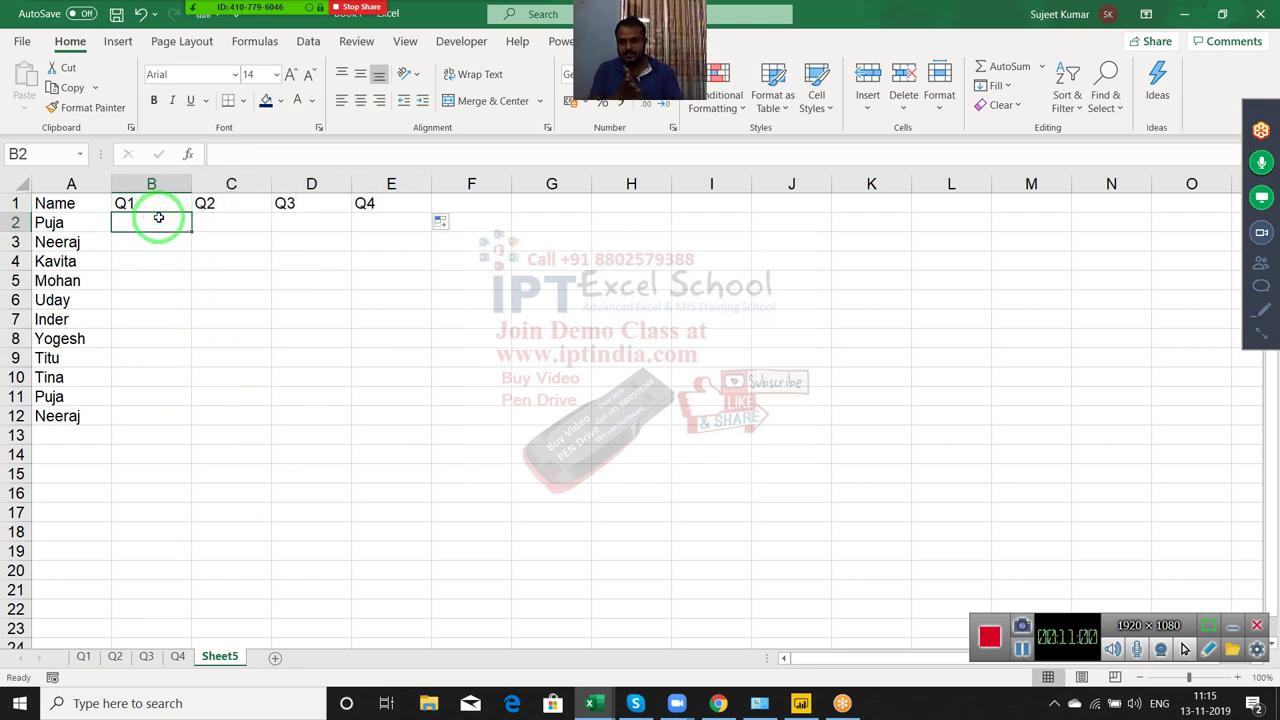
{"action": "type", "text": "=vl"}
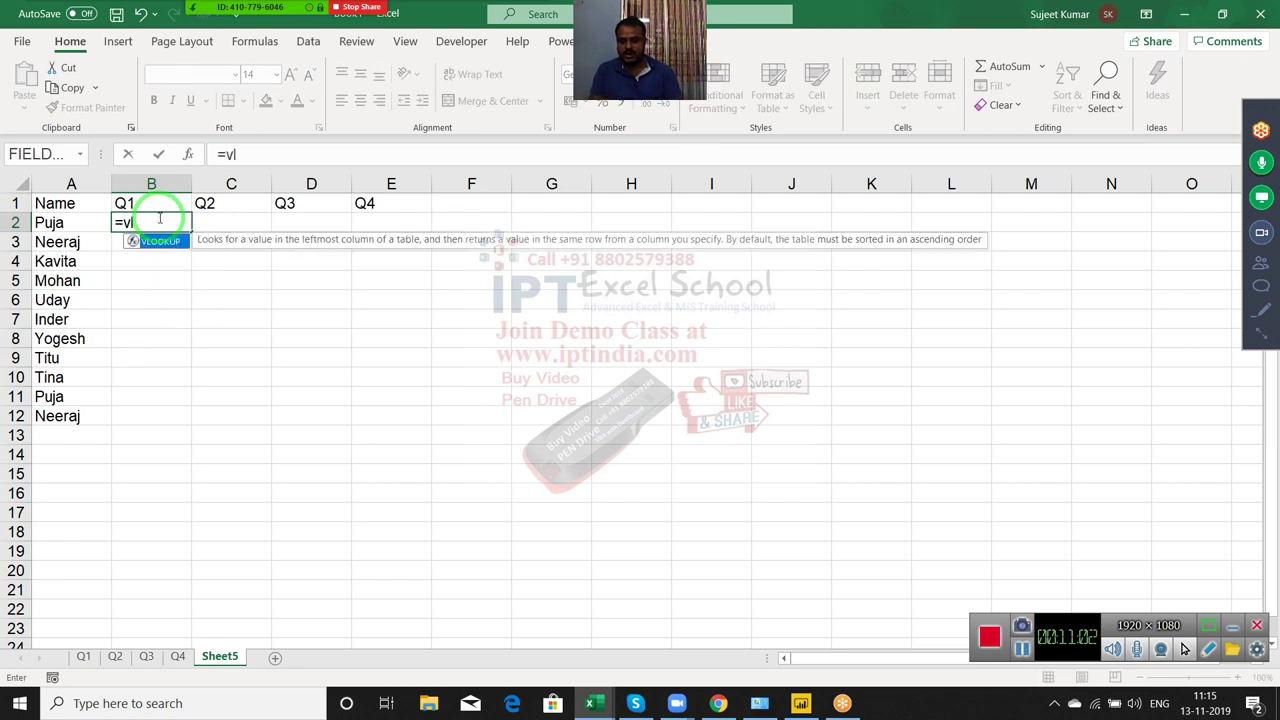
{"action": "key", "text": "Tab"}
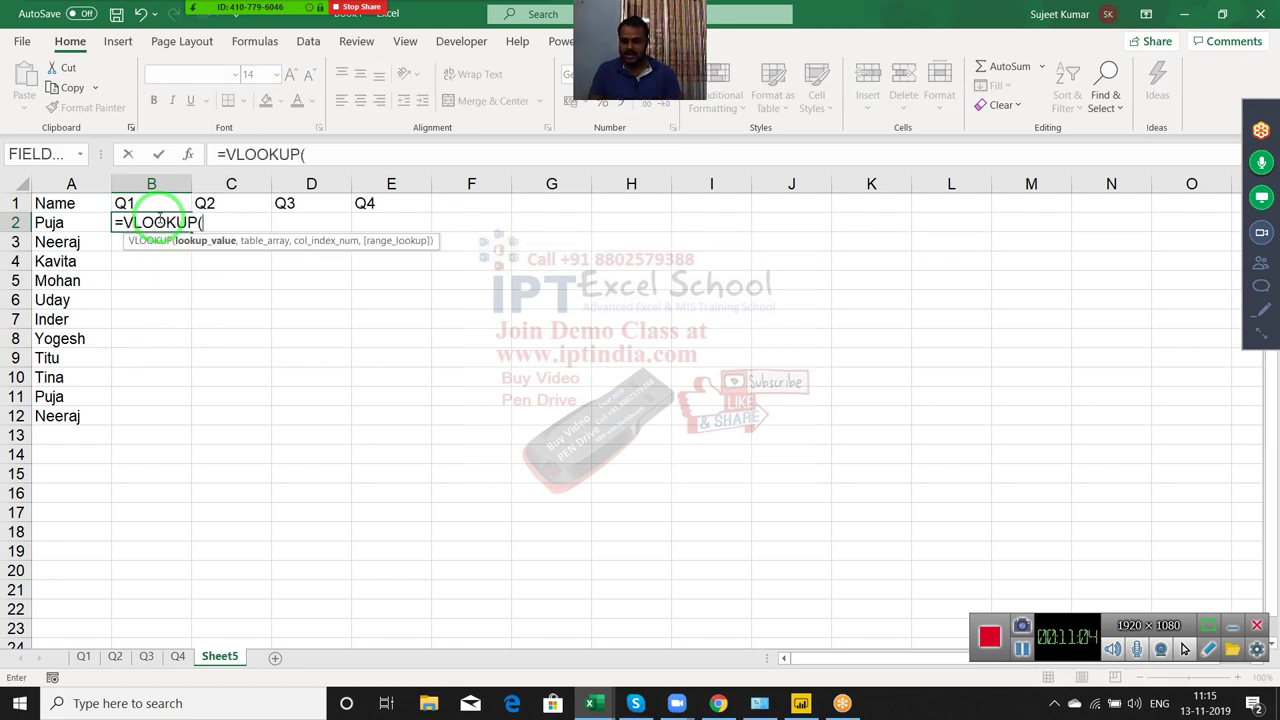
{"action": "key", "text": "Left"}
{"action": "type", "text": ","}
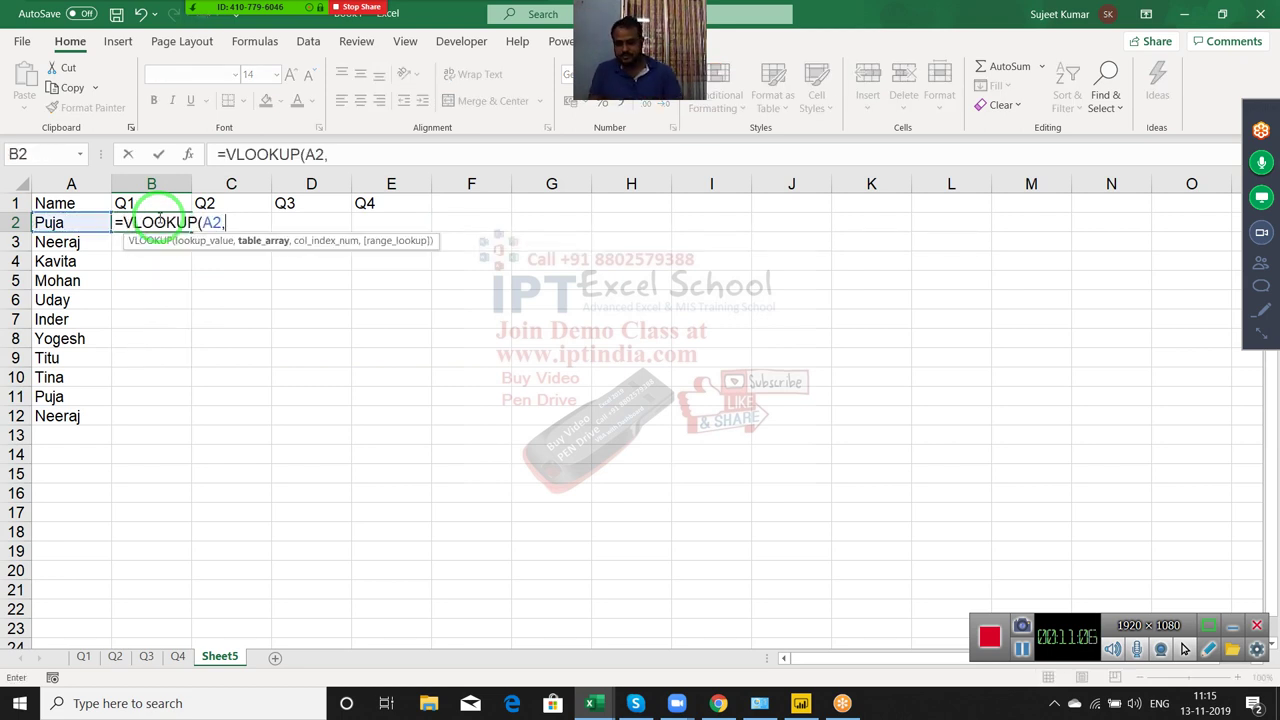
{"action": "left_click", "coordinate": [86, 655]}
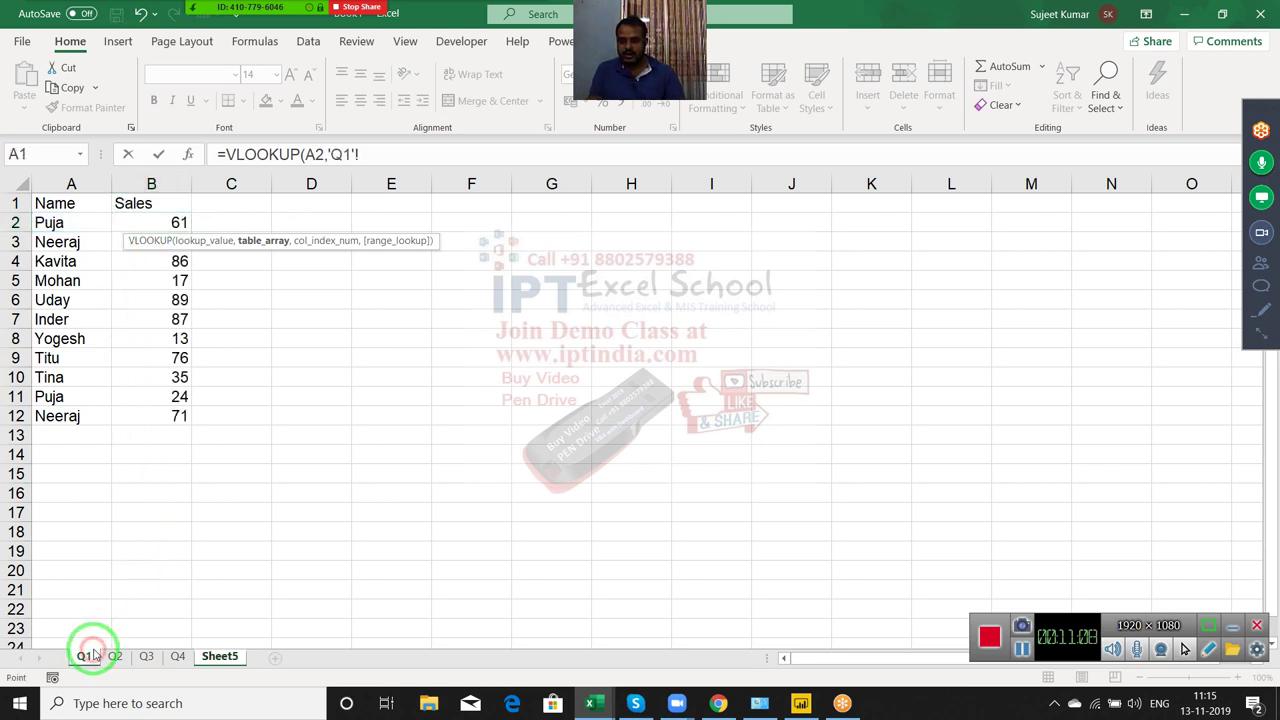
{"action": "left_click_drag", "start_coordinate": [70, 184], "coordinate": [126, 180]}
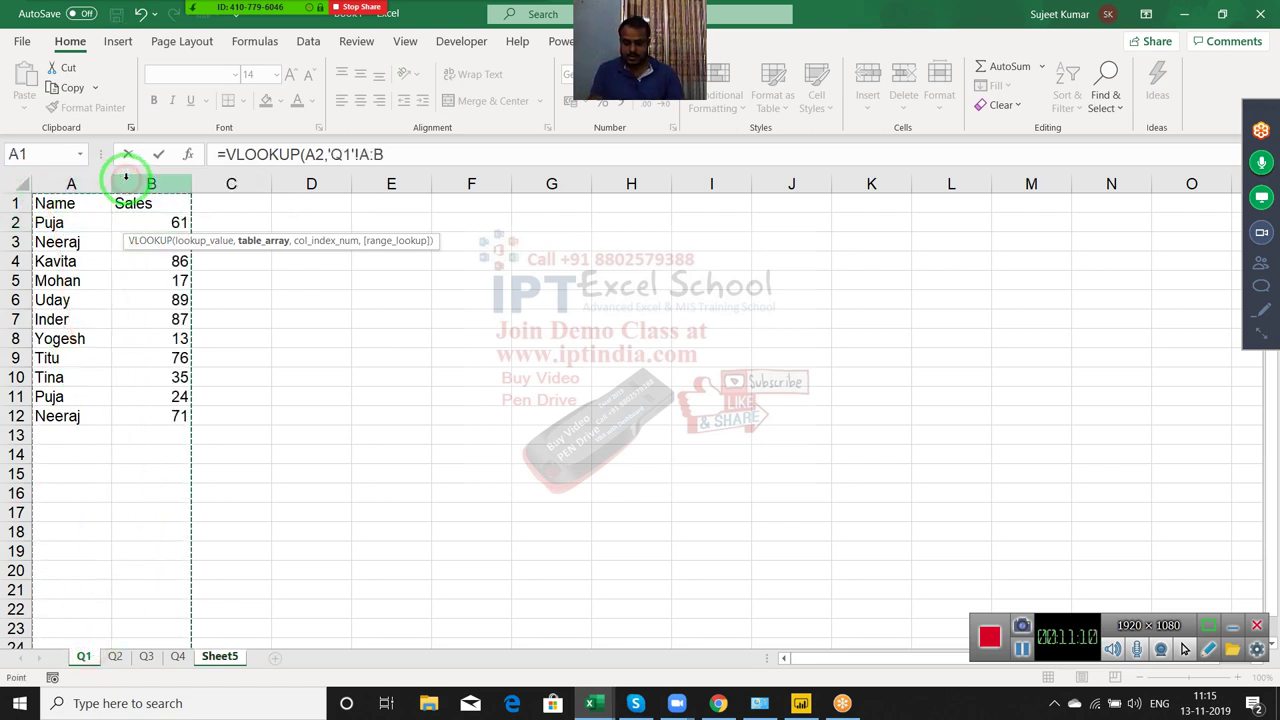
{"action": "type", "text": ",2,0"}
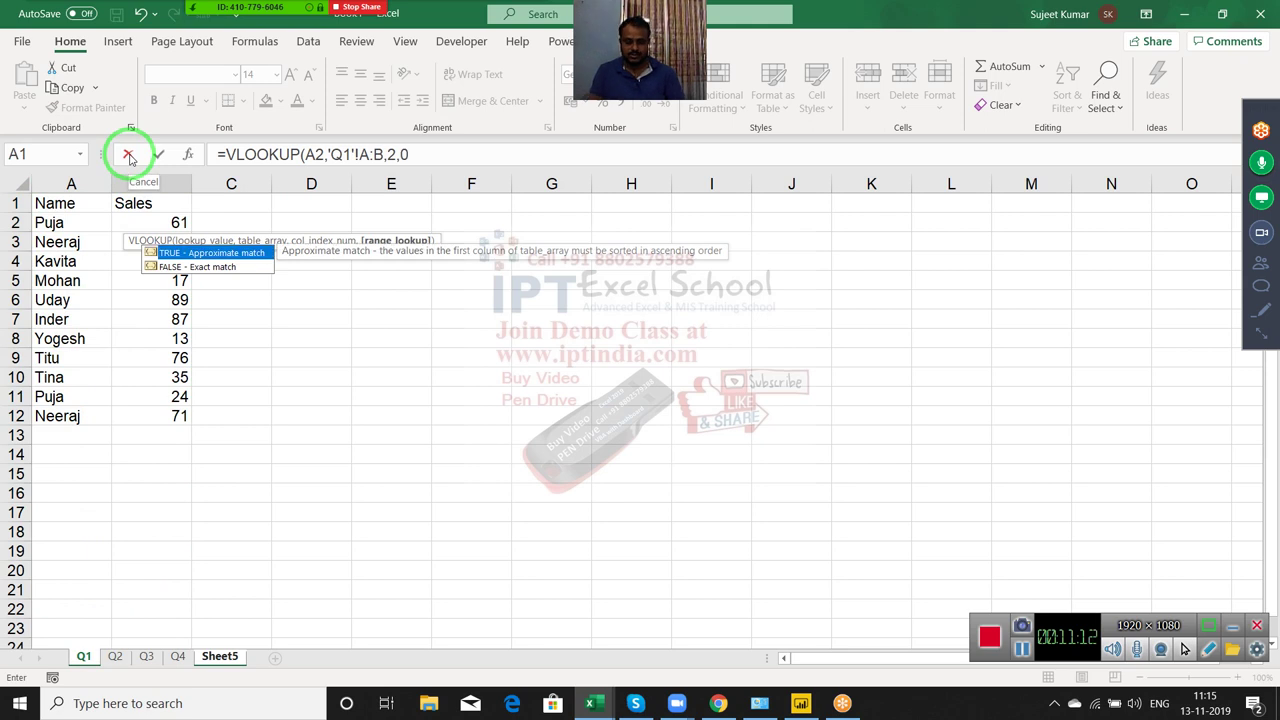
{"action": "type", "text": ")"}
{"action": "key", "text": "ctrl+Return"}
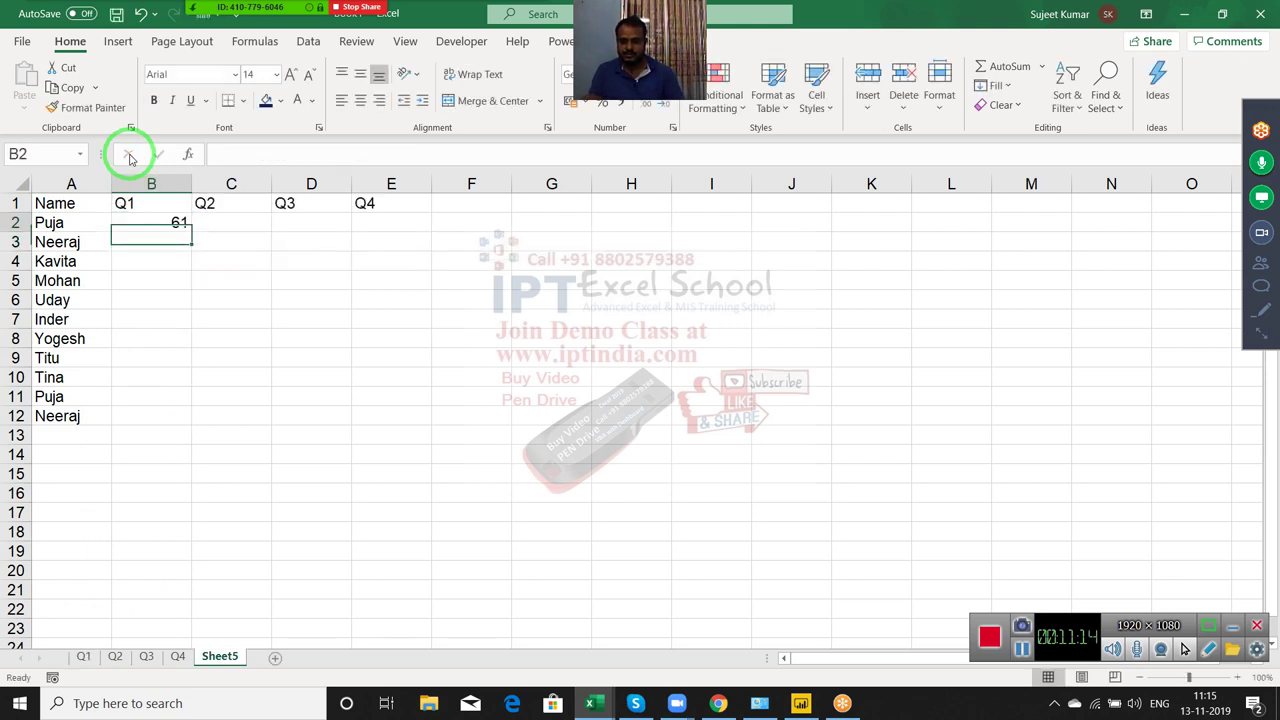
Fill the lookup down to B12 and copy B2's formula text from the formula bar
{"action": "double_click", "coordinate": [191, 233]}
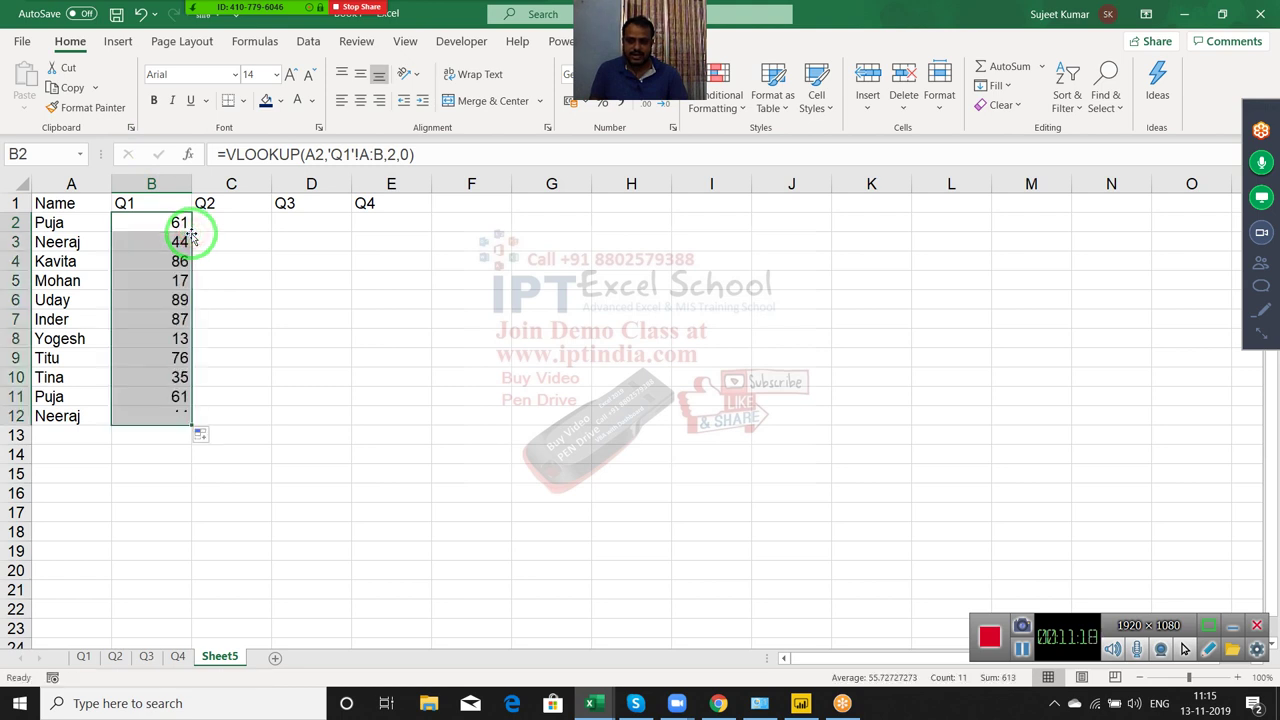
{"action": "left_click", "coordinate": [185, 225]}
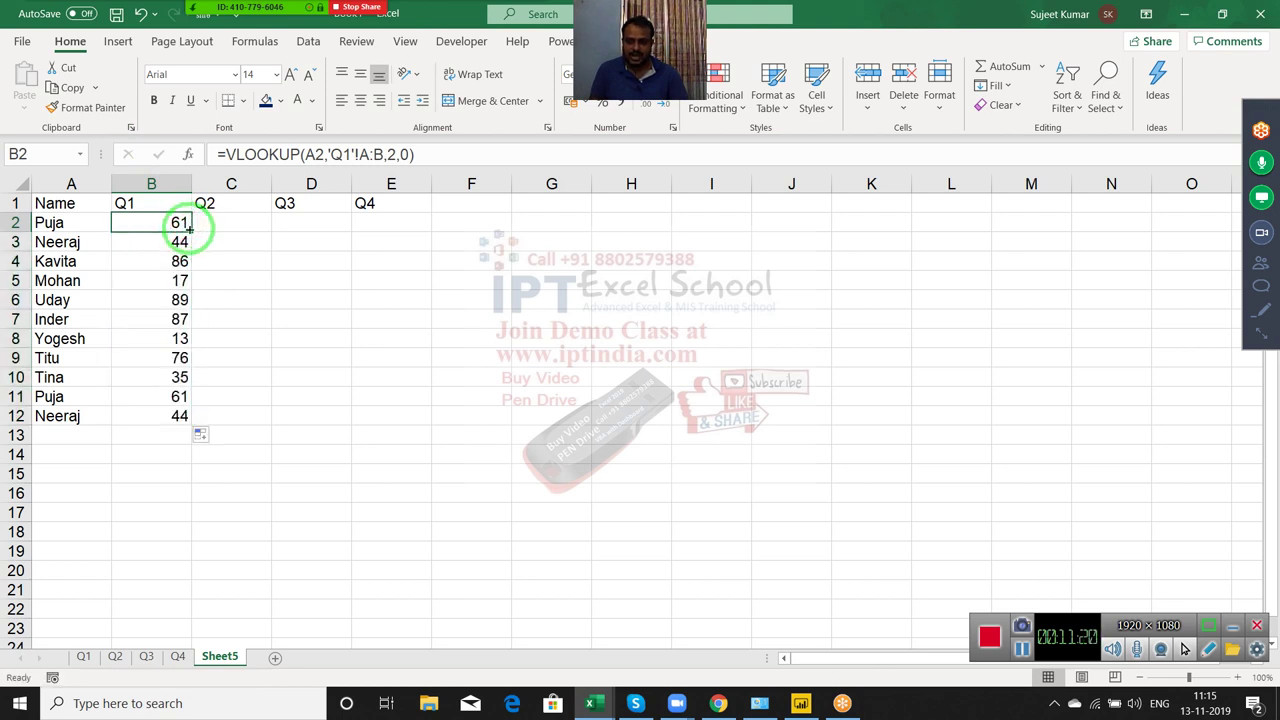
{"action": "left_click_drag", "start_coordinate": [440, 156], "coordinate": [40, 148]}
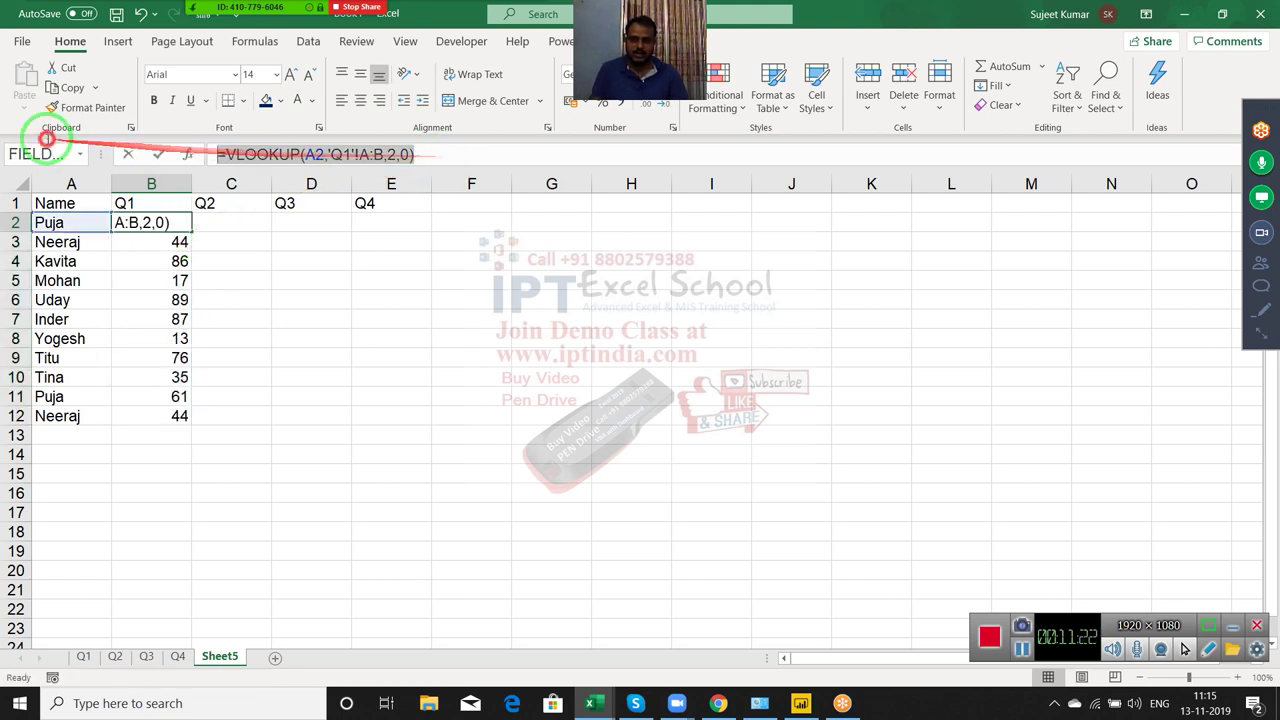
{"action": "key", "text": "ctrl+c"}
{"action": "key", "text": "Escape"}
Paste the lookup into C2, change 'Q1' to 'Q2', and fill it down to C12
{"action": "left_click", "coordinate": [220, 226]}
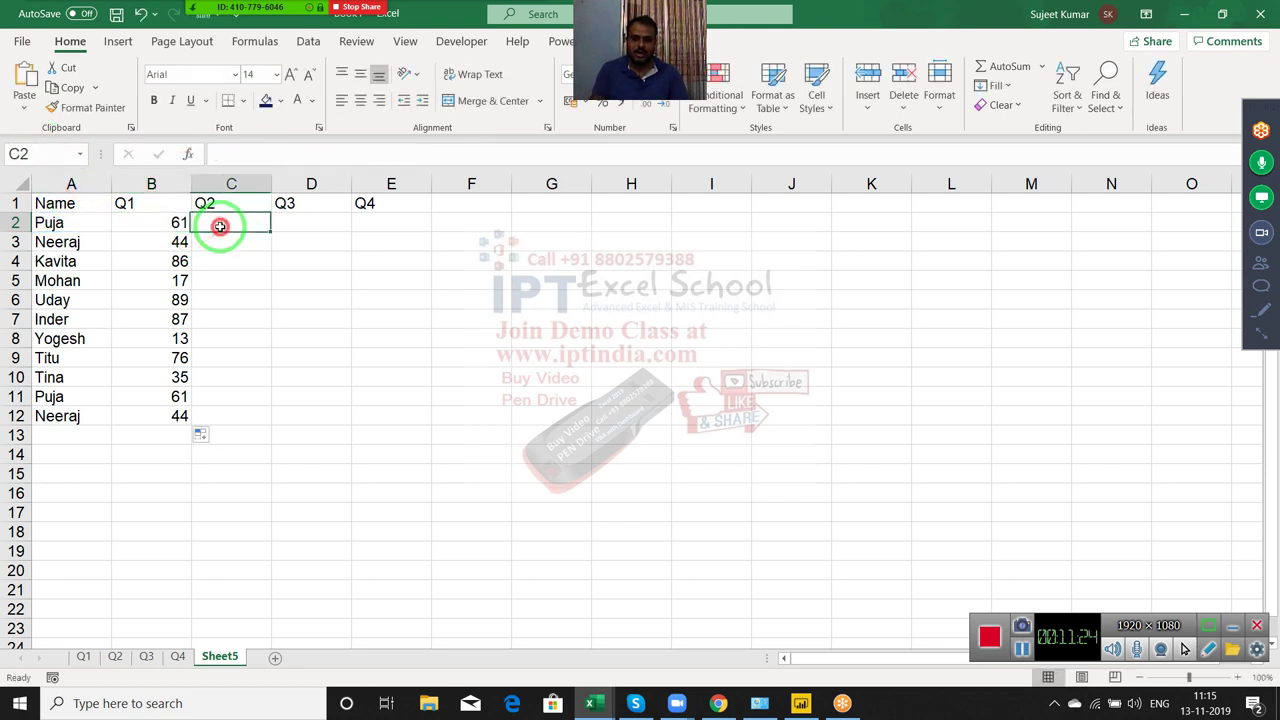
{"action": "key", "text": "ctrl+v"}
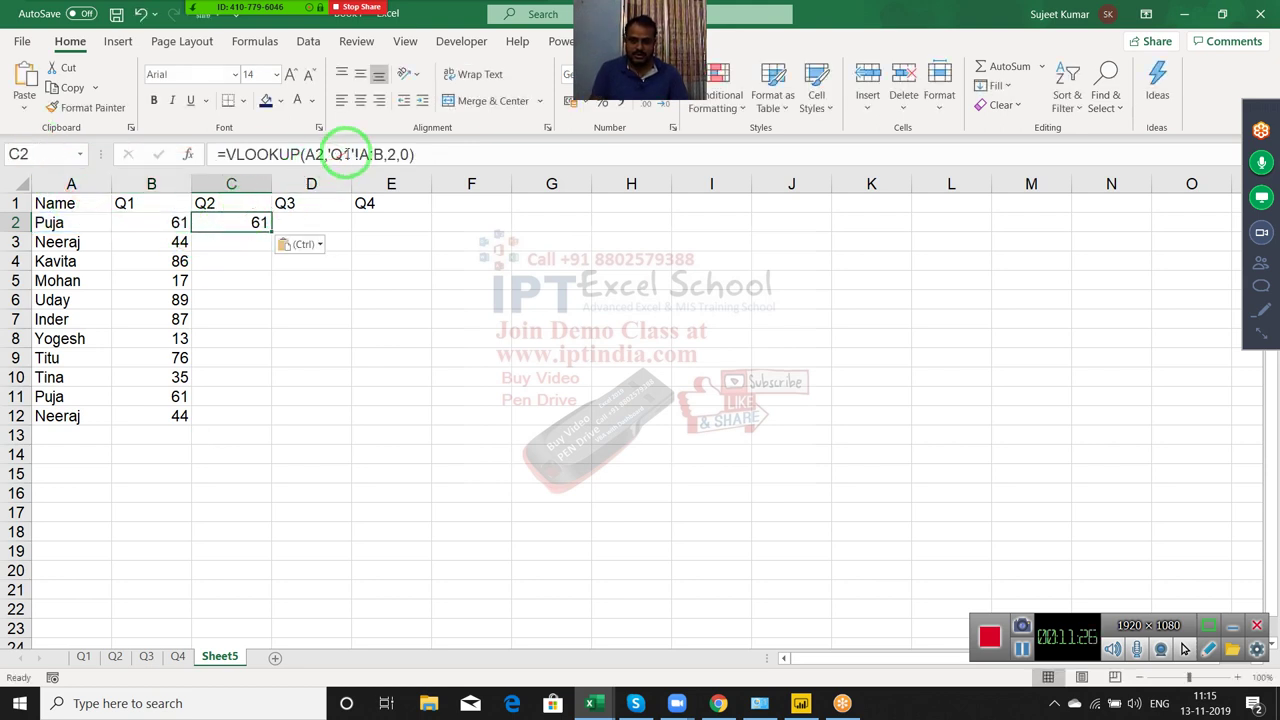
{"action": "left_click", "coordinate": [343, 154]}
{"action": "key", "text": "Delete"}
{"action": "type", "text": "2"}
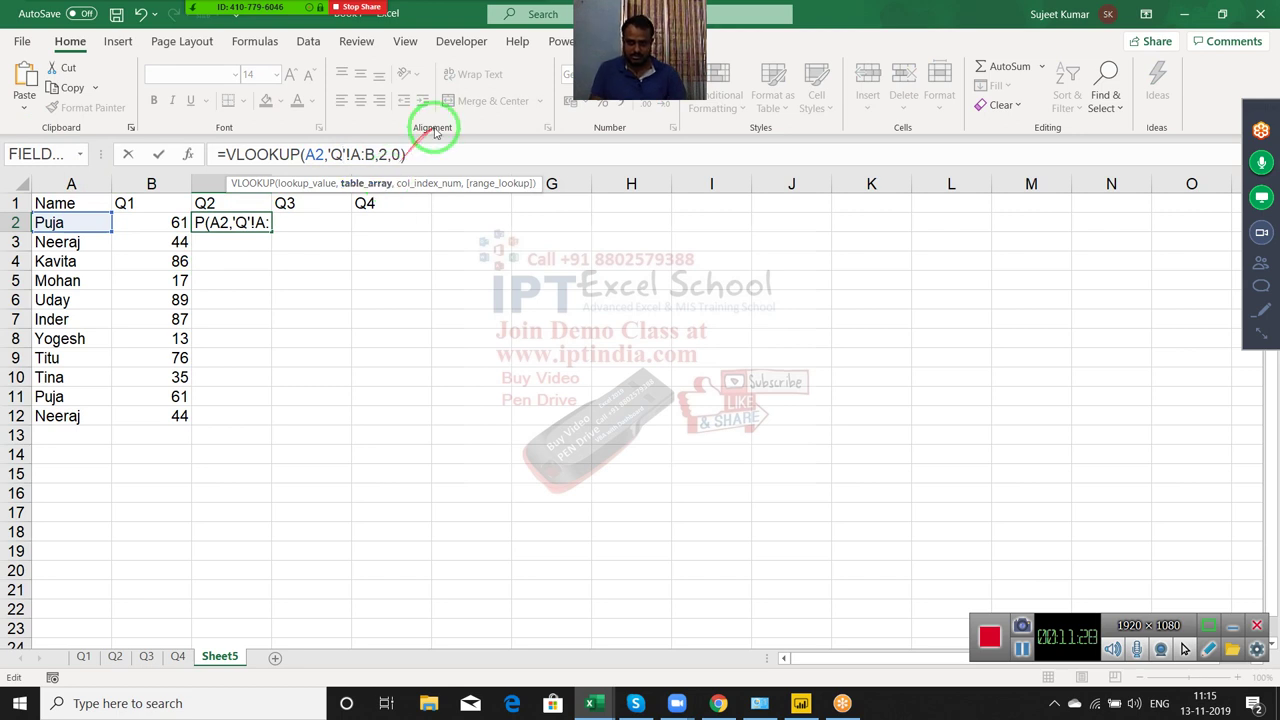
{"action": "key", "text": "Return"}
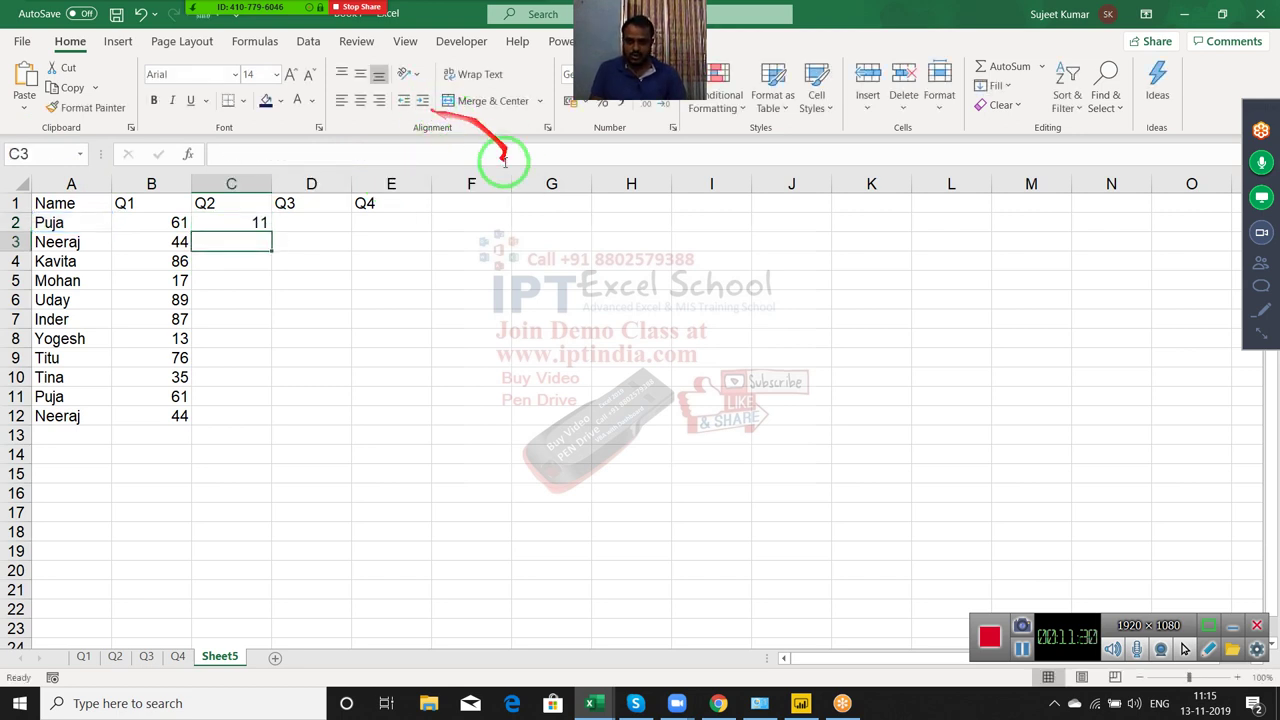
{"action": "left_click", "coordinate": [238, 222]}
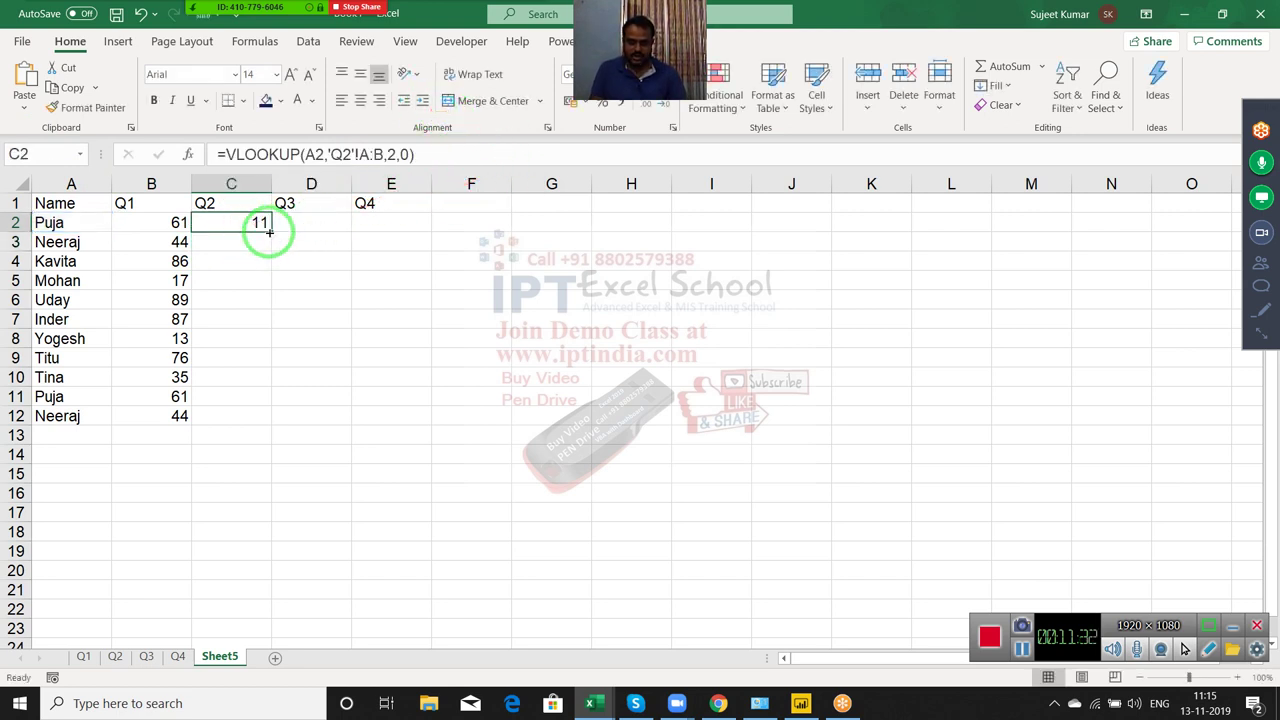
{"action": "double_click", "coordinate": [270, 232]}
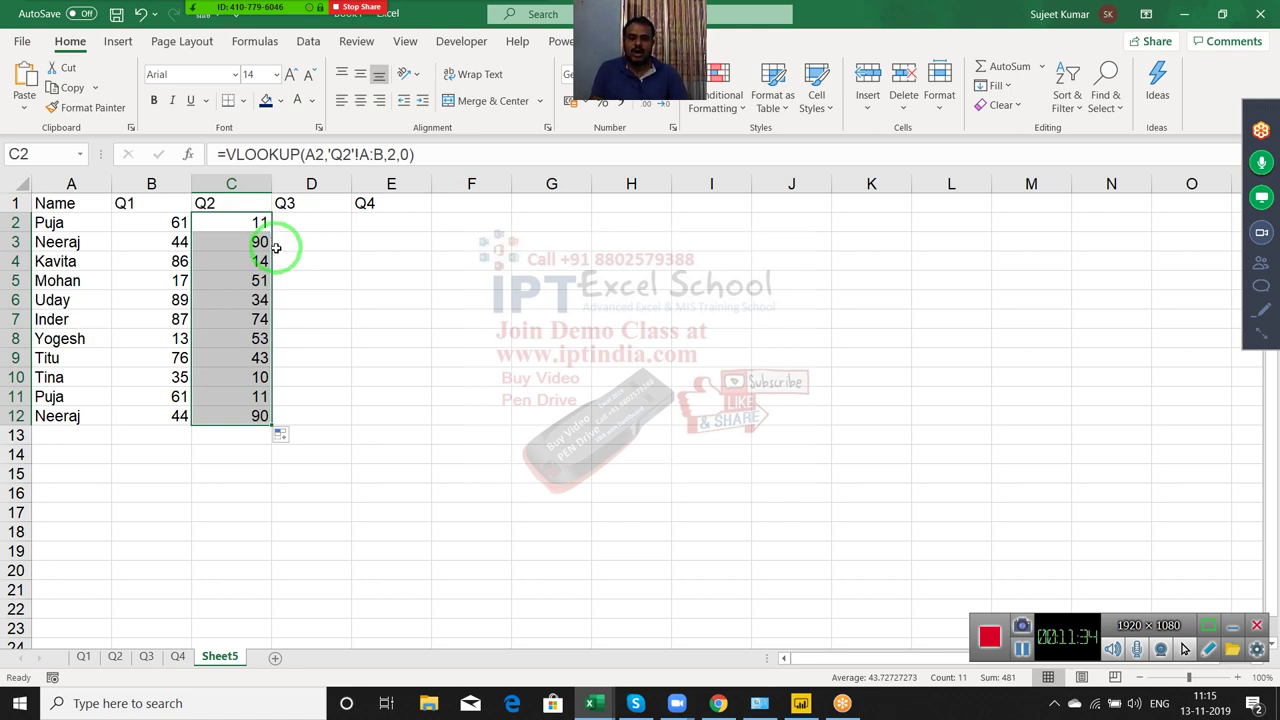
Compare the Q1 and Q2 lookup formulas in B2 and C2
{"action": "key", "text": "Up"}
{"action": "key", "text": "Down"}
{"action": "key", "text": "Left"}
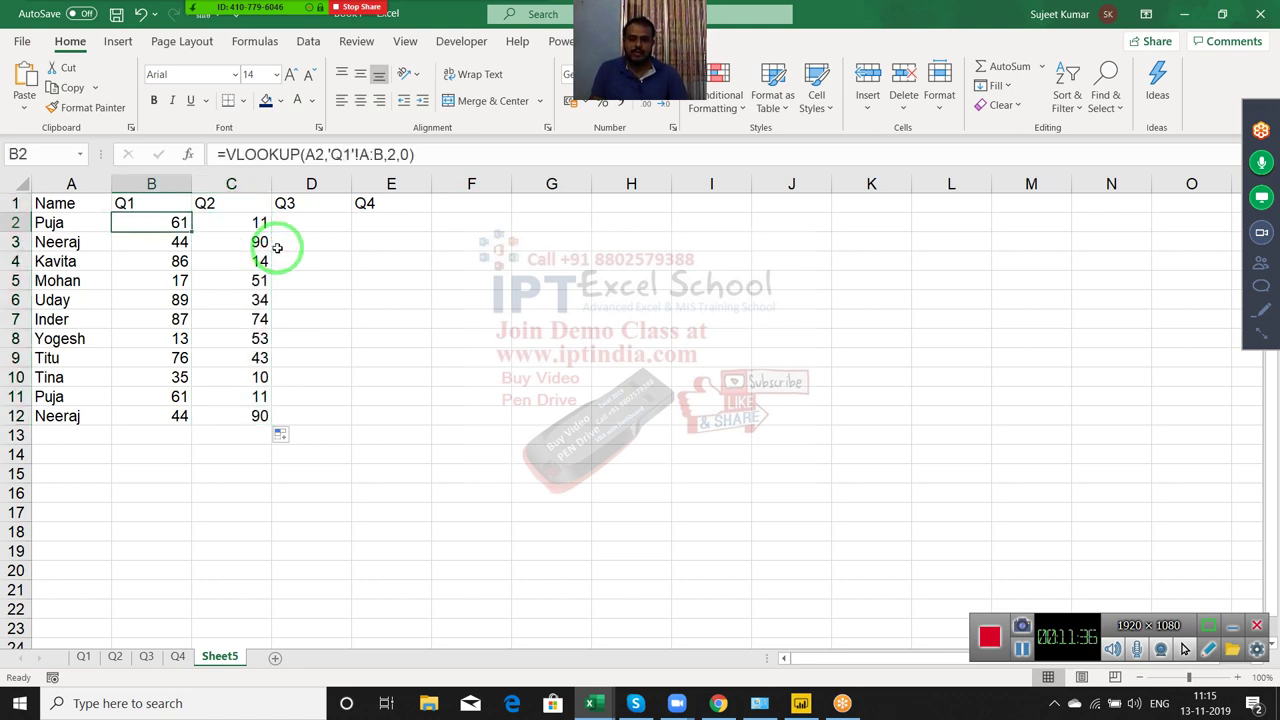
{"action": "key", "text": "Right"}
{"action": "key", "text": "Left"}
{"action": "key", "text": "Right"}
{"action": "key", "text": "Left"}
{"action": "key", "text": "Right"}
{"action": "key", "text": "Left"}
{"action": "key", "text": "Right"}
{"action": "key", "text": "Left"}
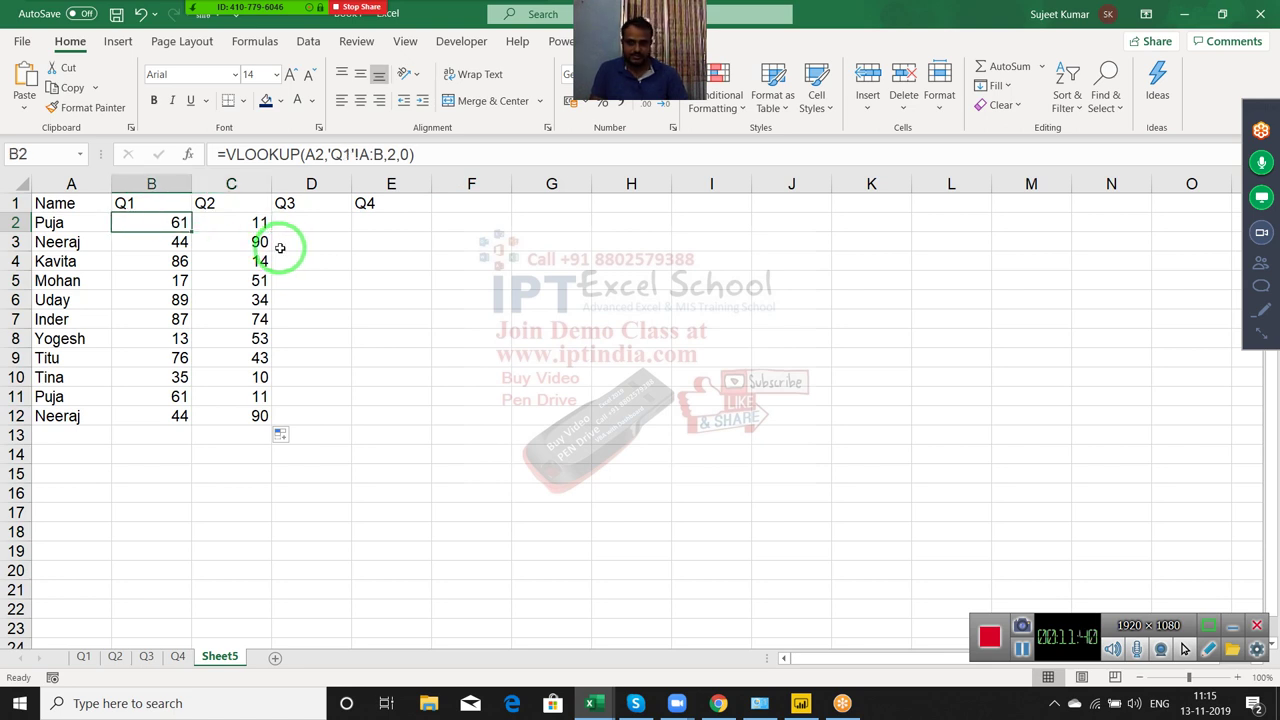
Change B2's formula to =VLOOKUP(A2,B1&"!A:B",2,0), which now returns #VALUE!
{"action": "left_click", "coordinate": [330, 154]}
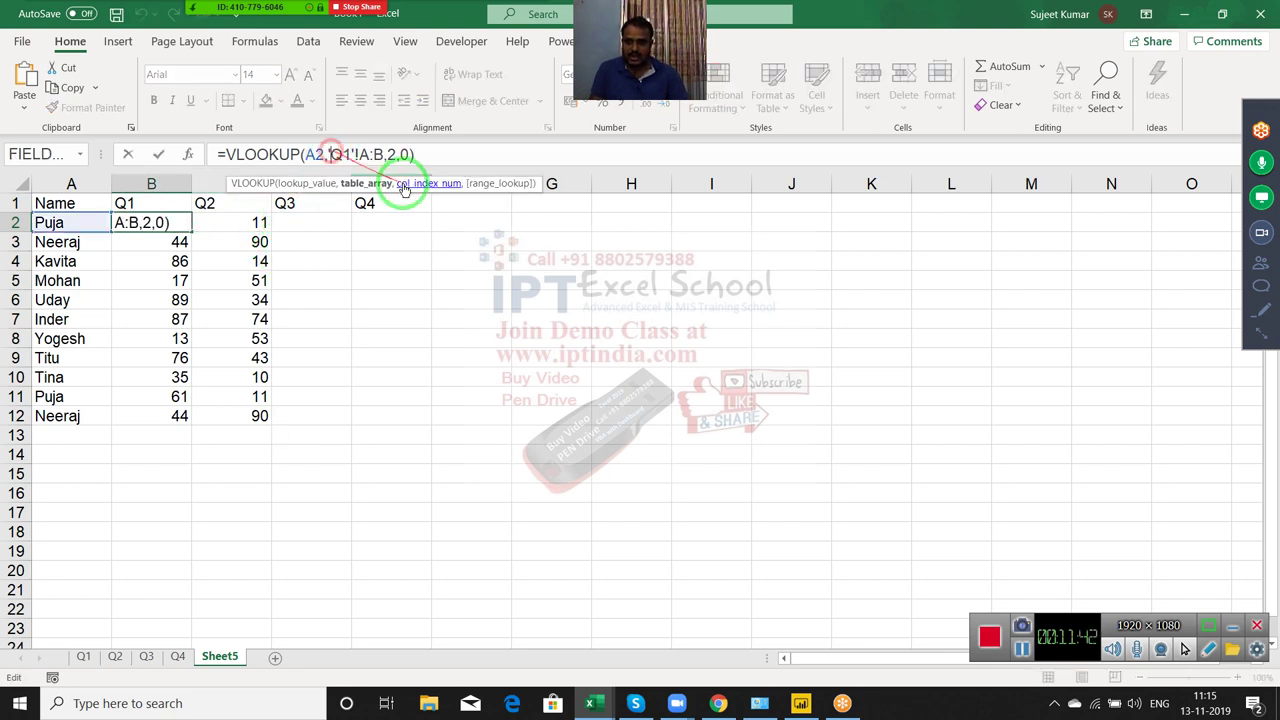
{"action": "key", "text": "Left"}
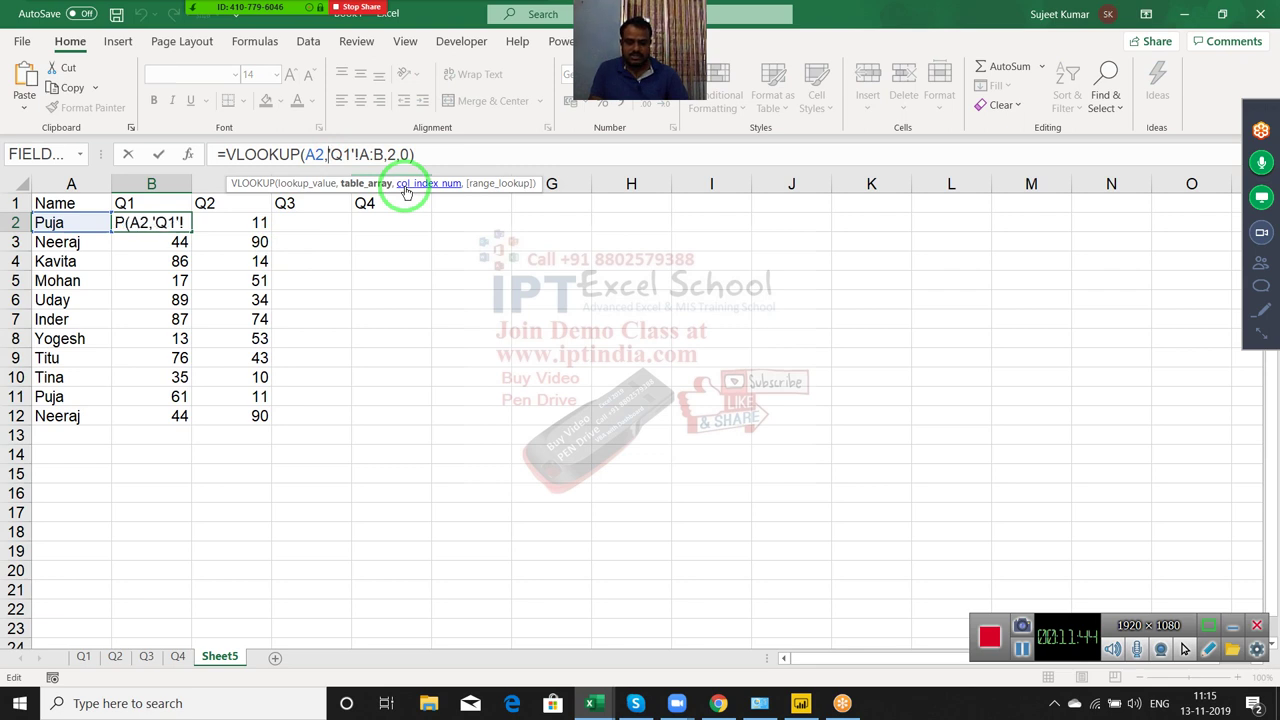
{"action": "key", "text": "Delete"}
{"action": "key", "text": "Delete"}
{"action": "key", "text": "Delete"}
{"action": "key", "text": "Delete"}
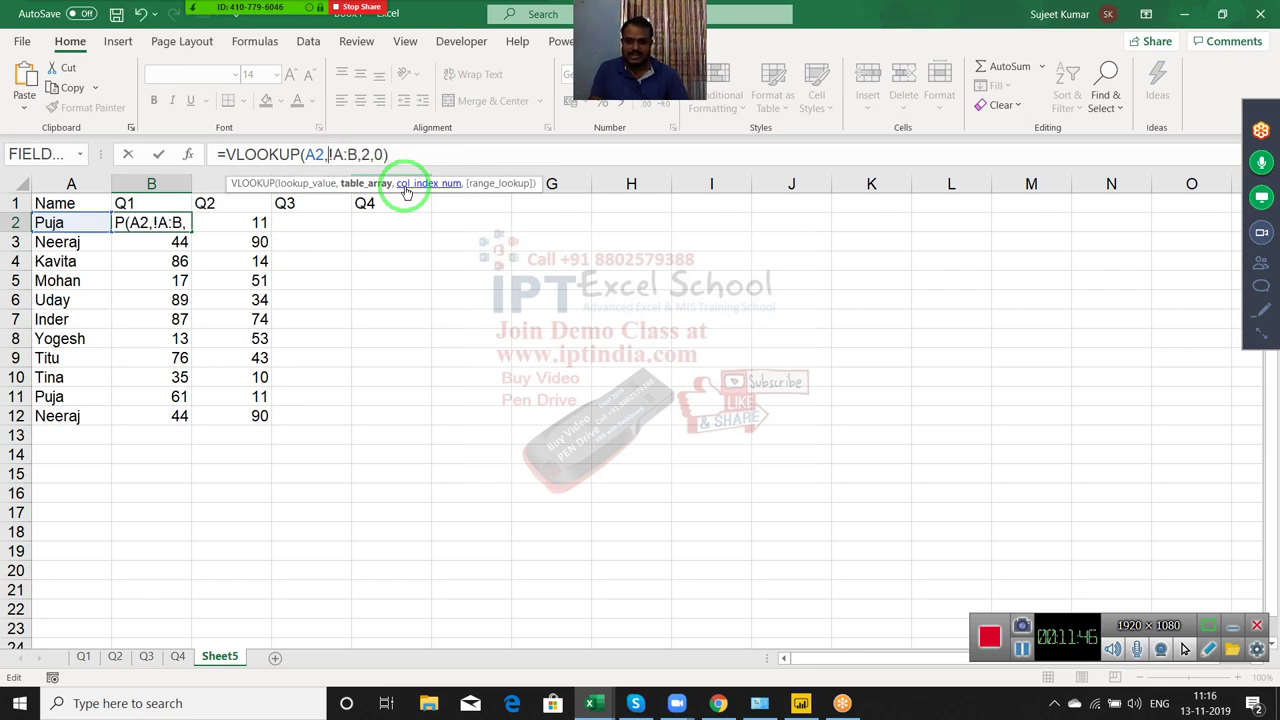
{"action": "left_click", "coordinate": [176, 206]}
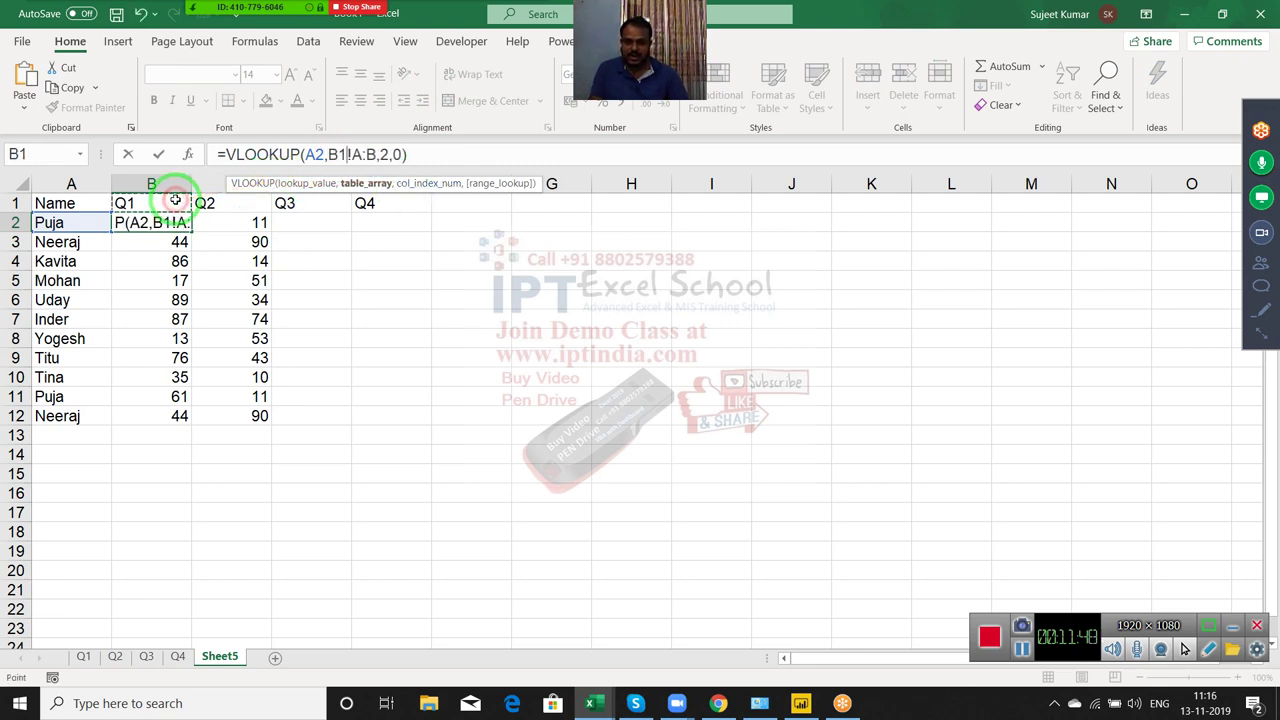
{"action": "type", "text": "&"}
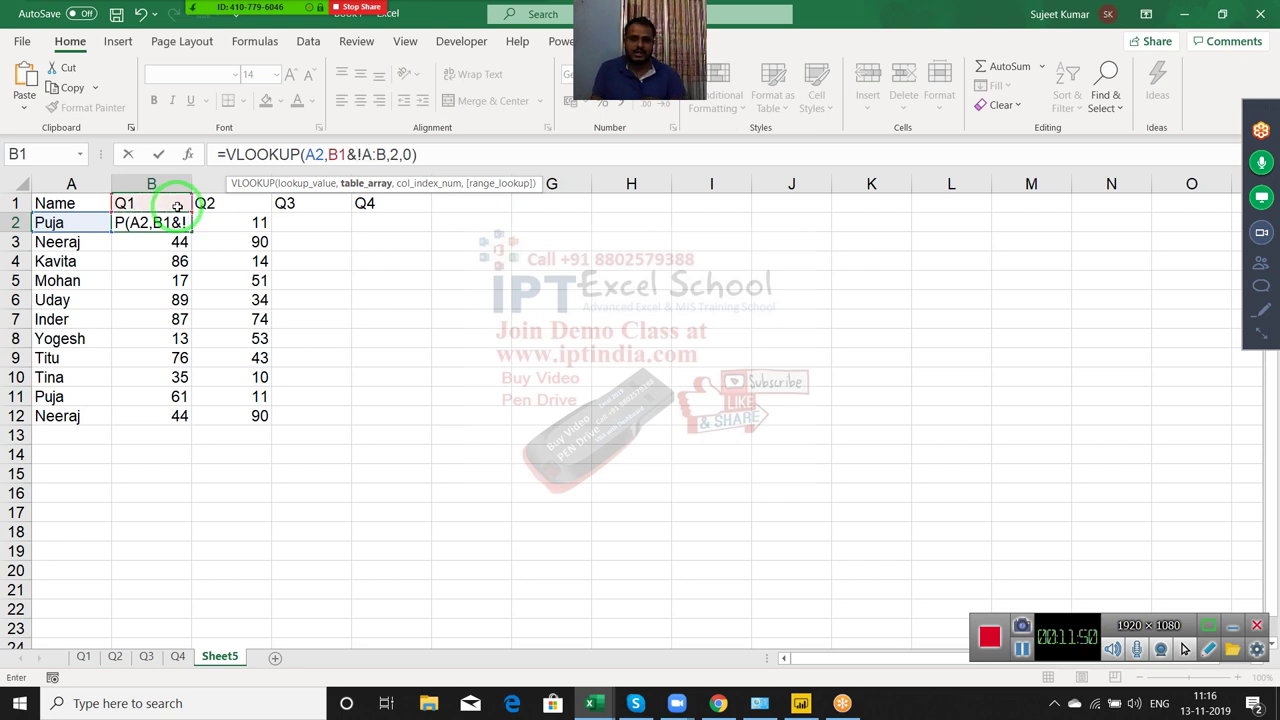
{"action": "key", "text": "Return"}
{"action": "key", "text": "Return"}
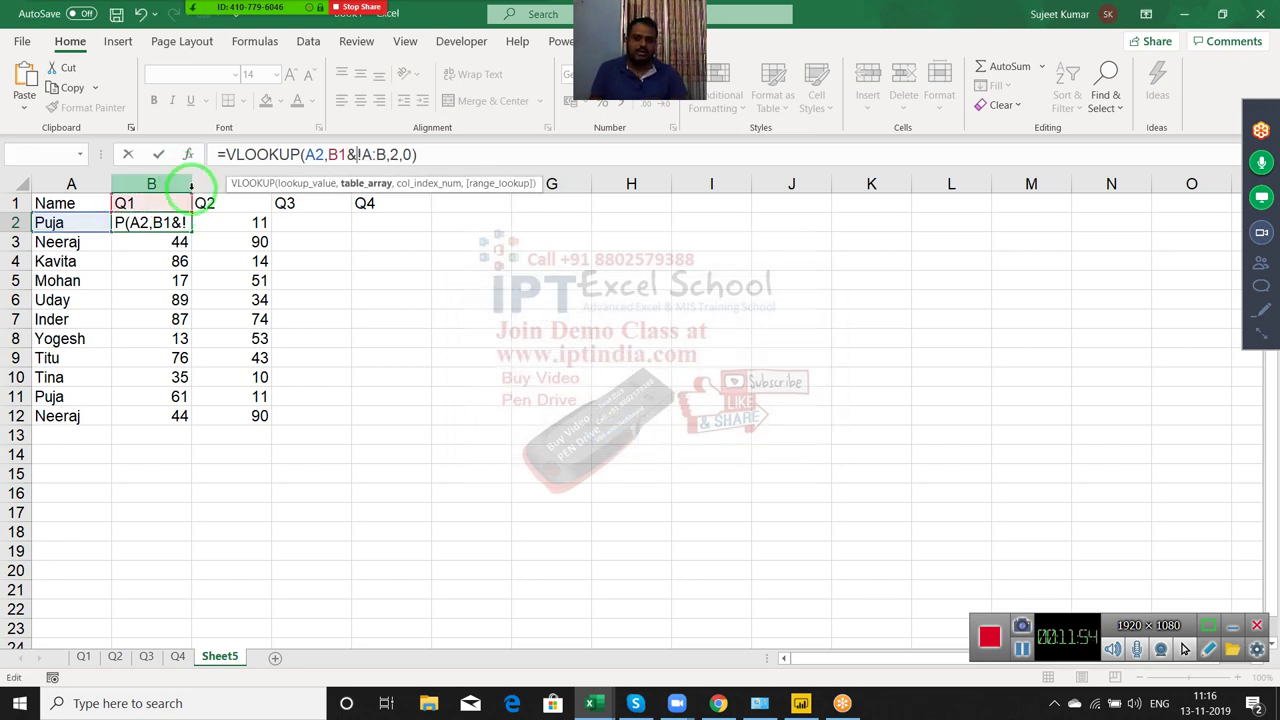
{"action": "key", "text": "Left"}
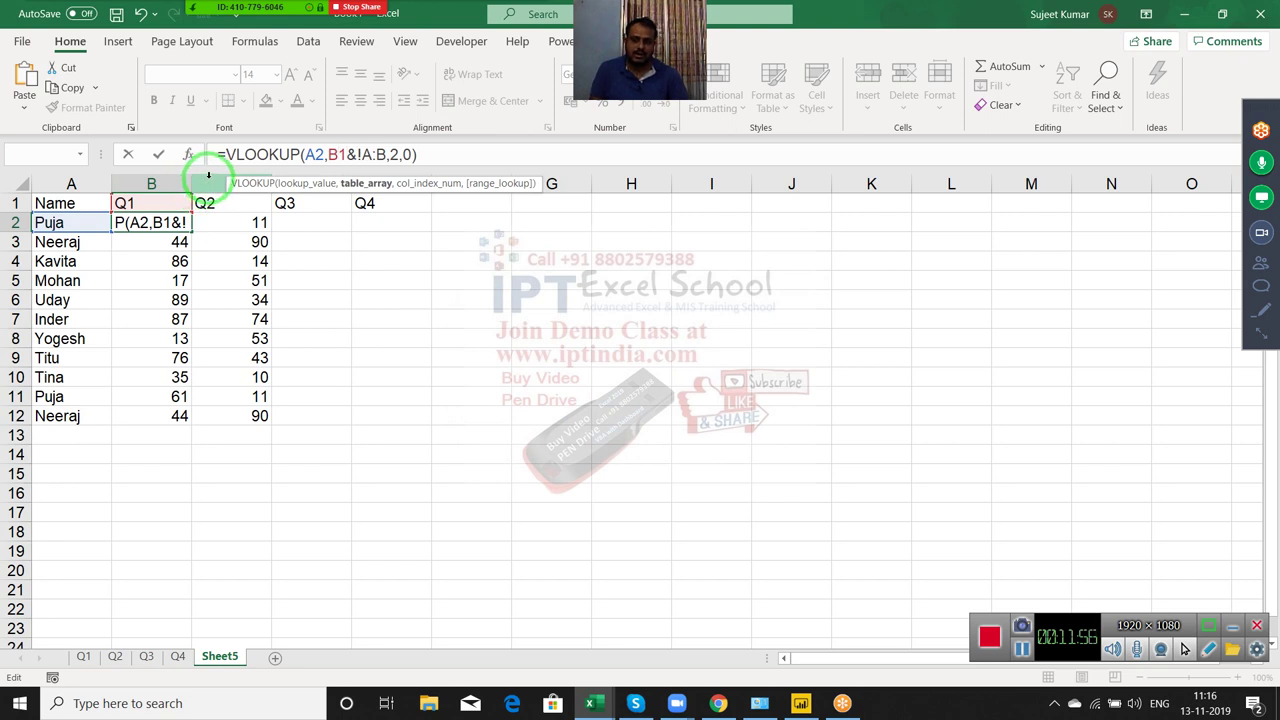
{"action": "type", "text": "\"!A:B"}
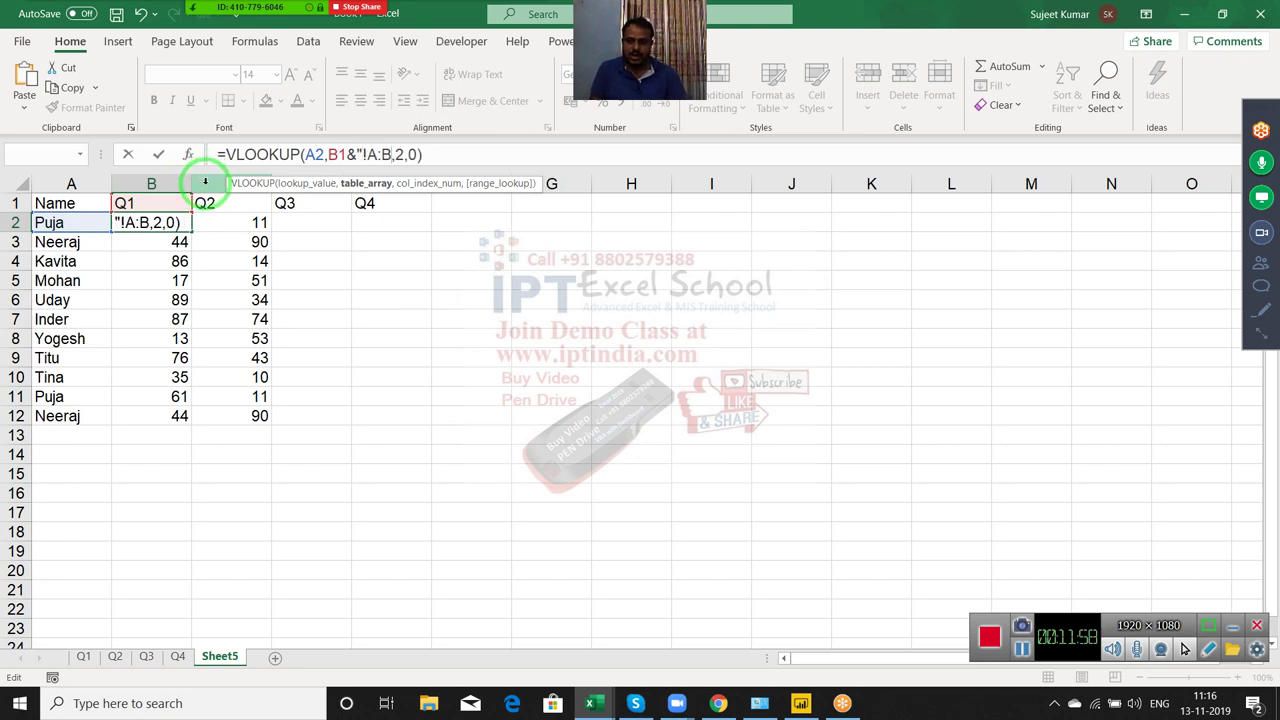
{"action": "type", "text": "\""}
{"action": "key", "text": "Return"}
{"action": "key", "text": "Up"}
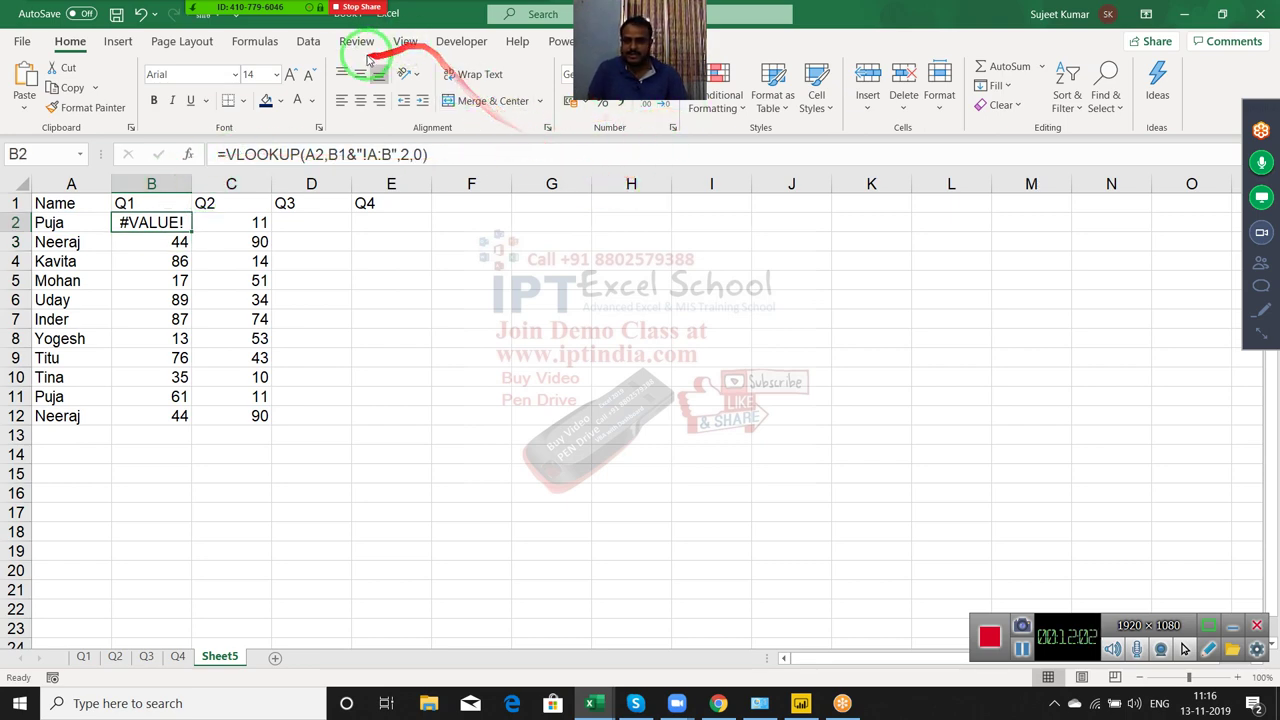
Use Evaluate Formula on B2 to watch B1&"!A:B" become the text "Q1!A:B" and error
{"action": "left_click", "coordinate": [256, 50]}
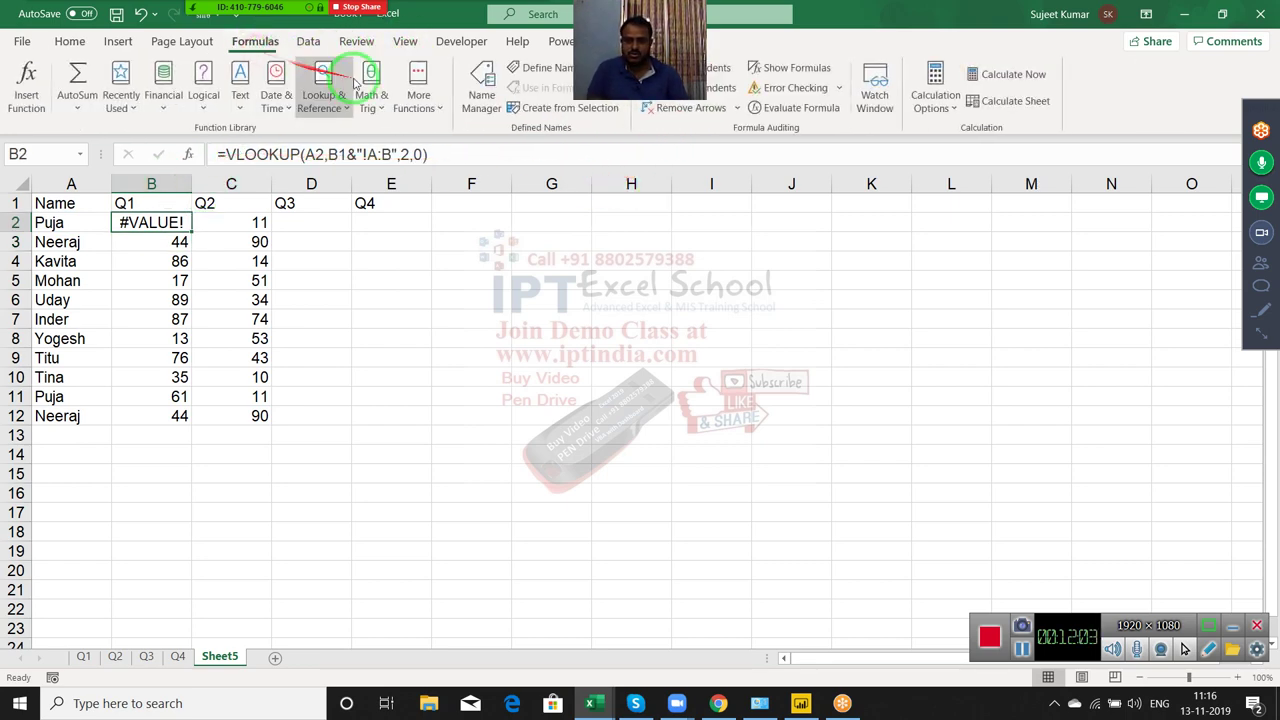
{"action": "left_click", "coordinate": [821, 121]}
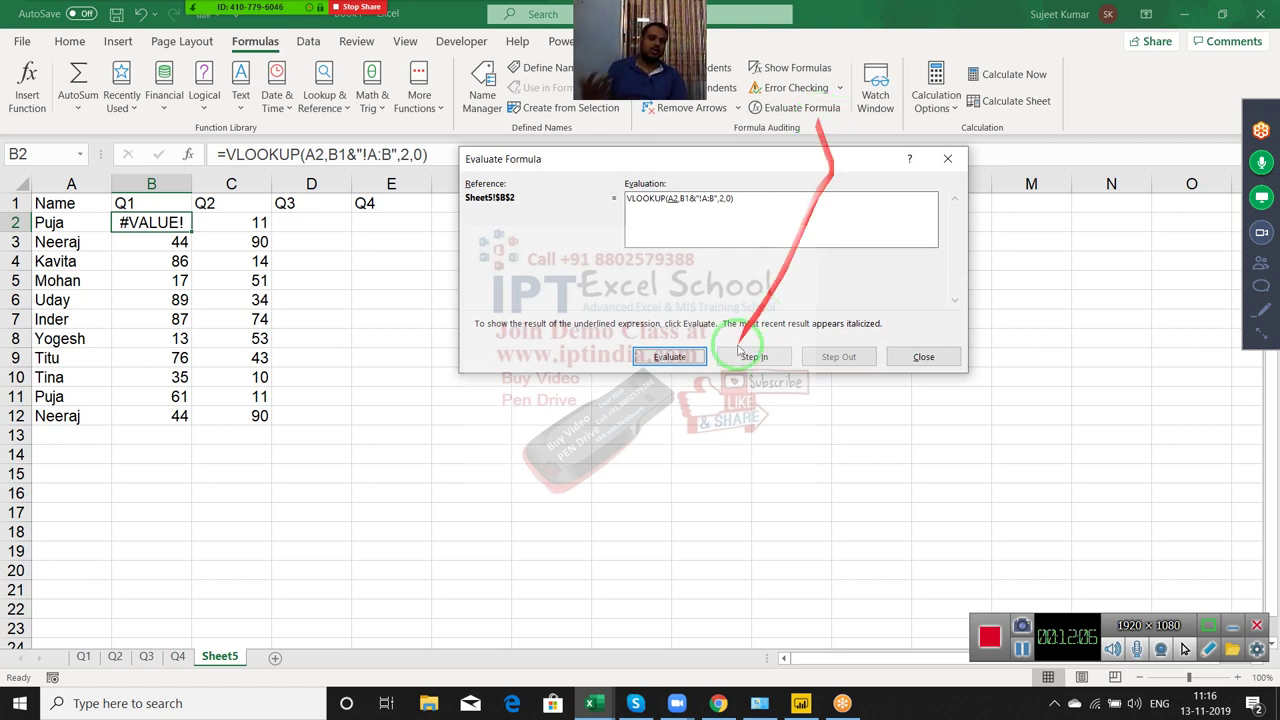
{"action": "left_click", "coordinate": [697, 360]}
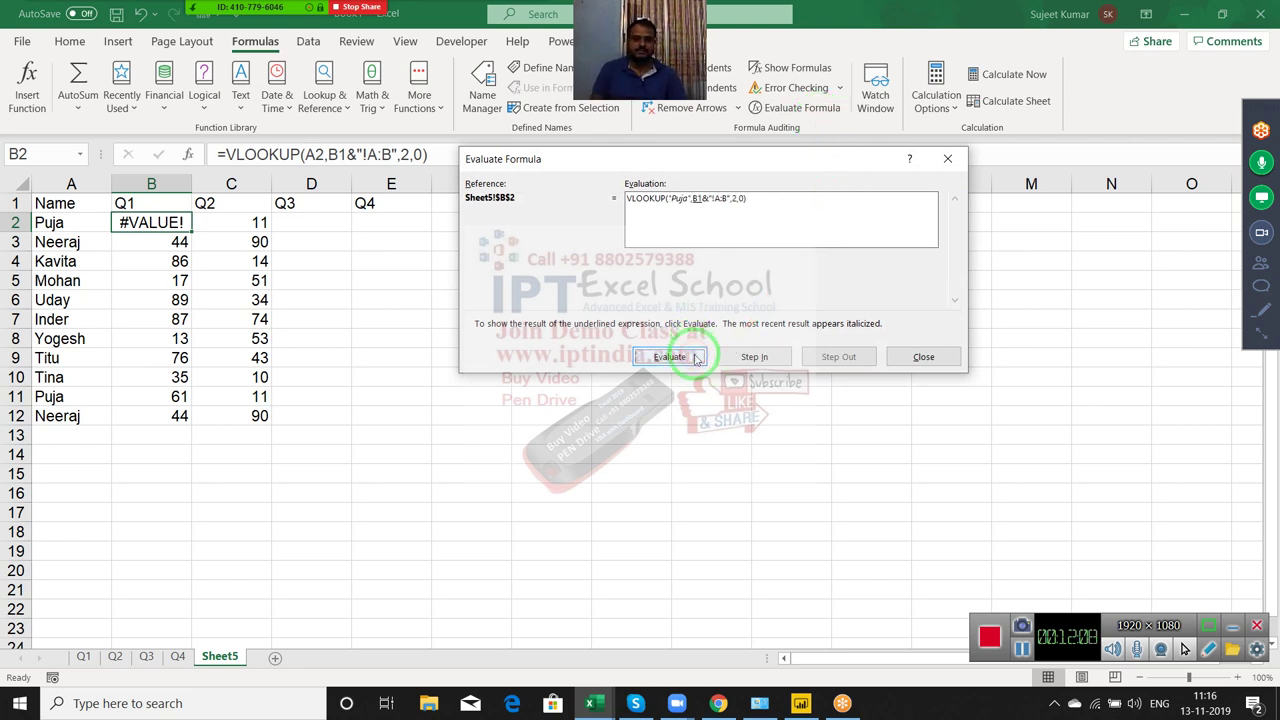
{"action": "left_click", "coordinate": [697, 360]}
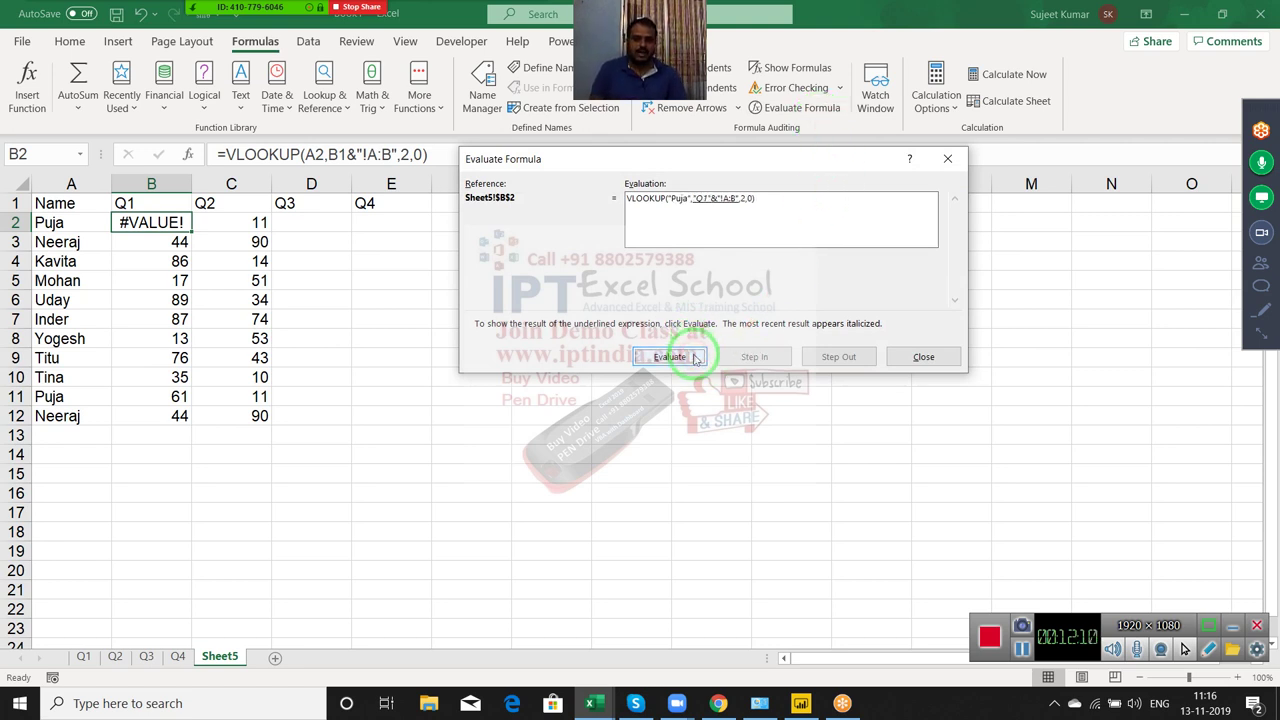
{"action": "left_click", "coordinate": [697, 358]}
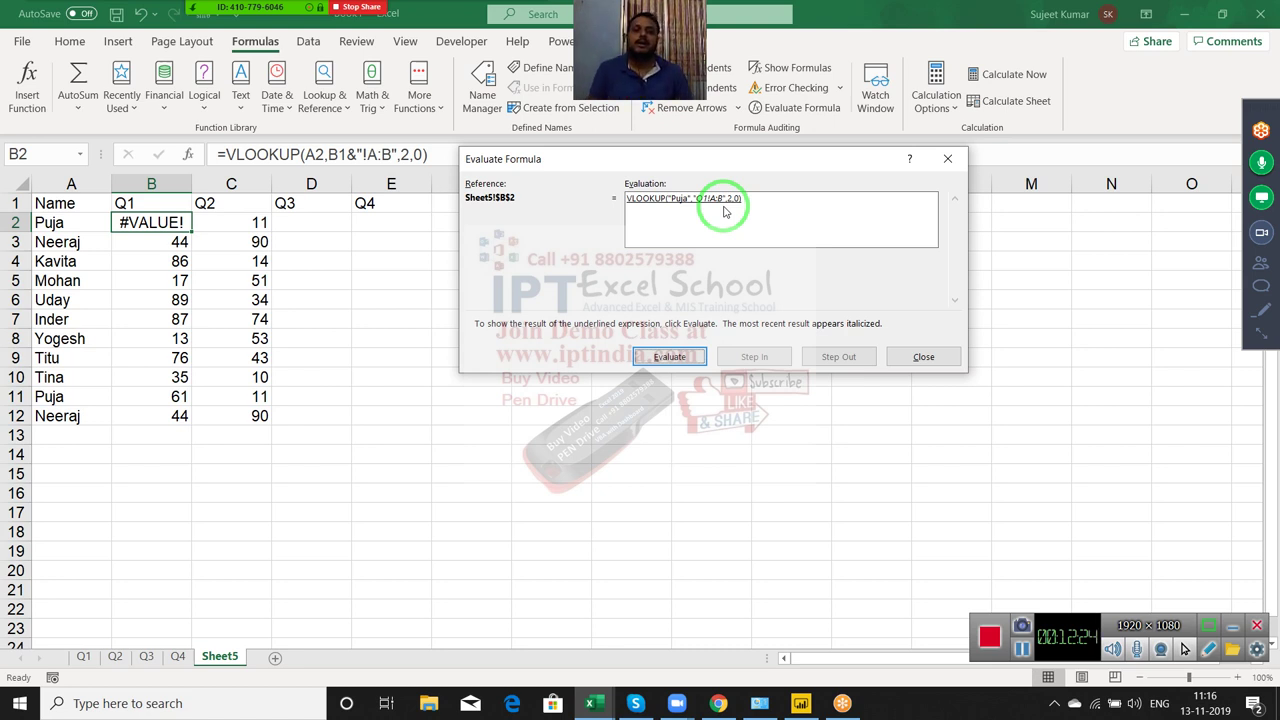
{"action": "left_click", "coordinate": [677, 358]}
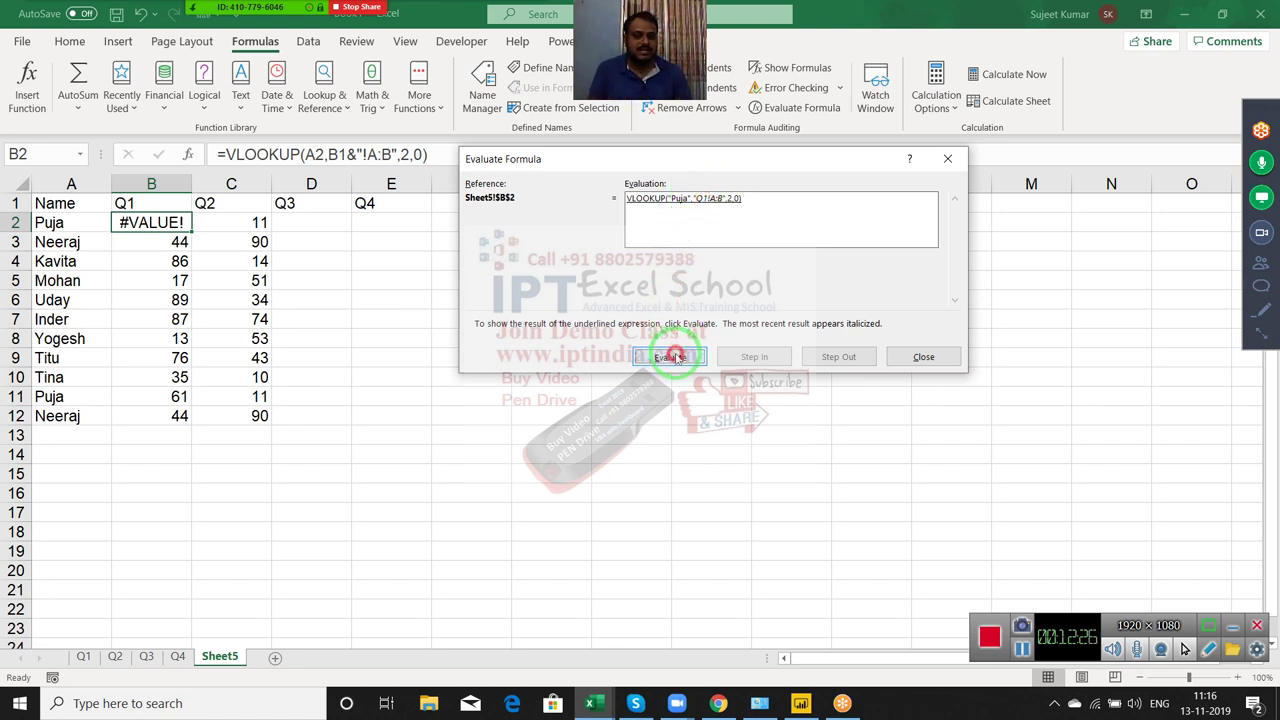
{"action": "key", "text": "Escape"}
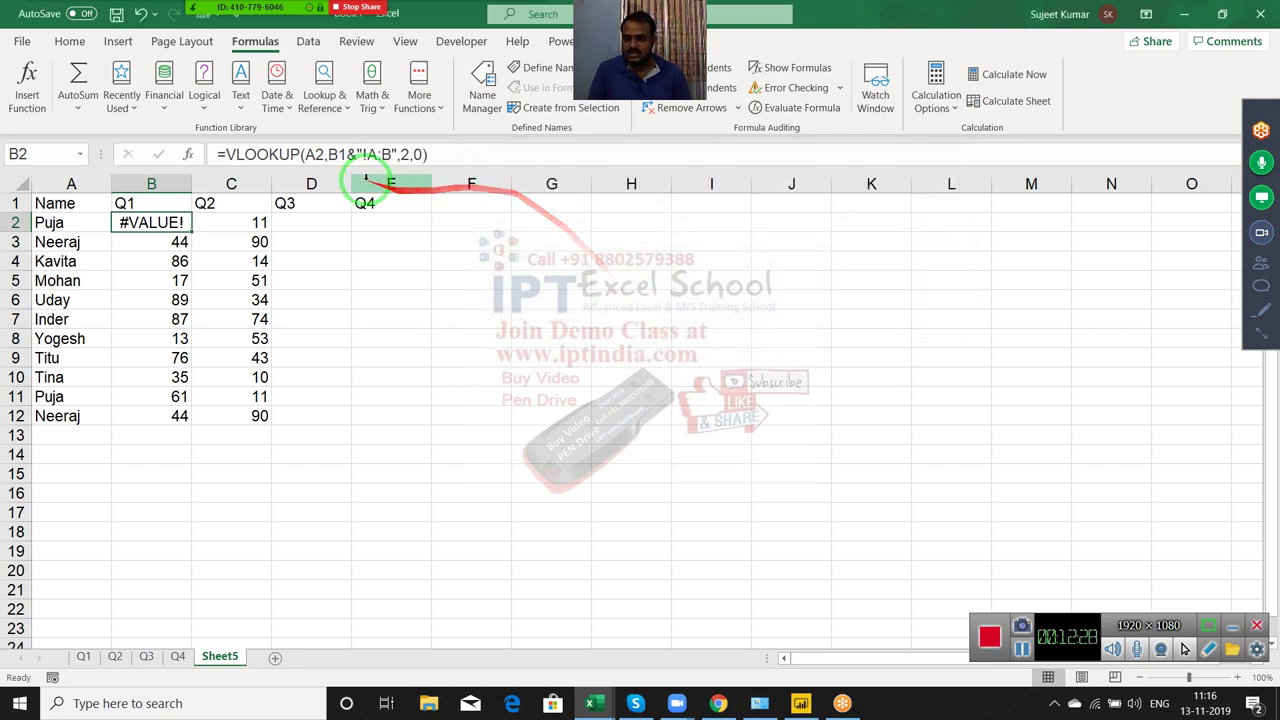
Wrap B2's range in INDIRECT so the lookup returns 61
{"action": "left_click", "coordinate": [329, 154]}
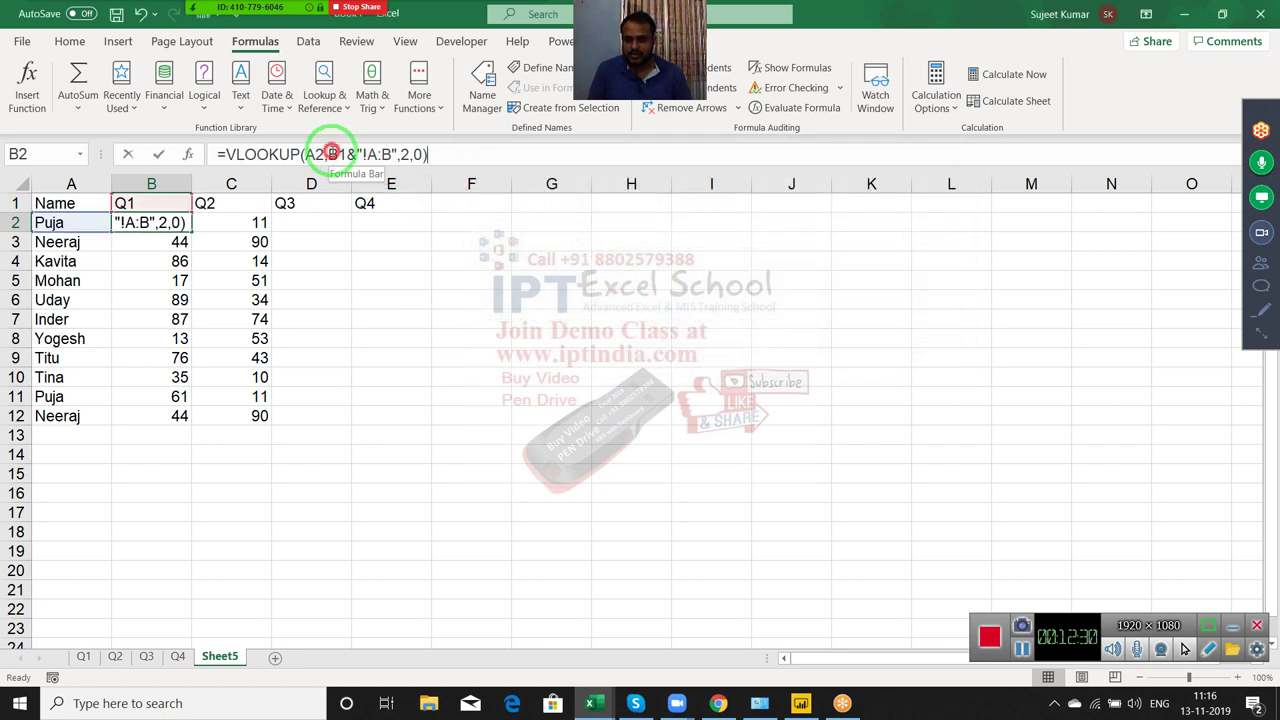
{"action": "type", "text": "i"}
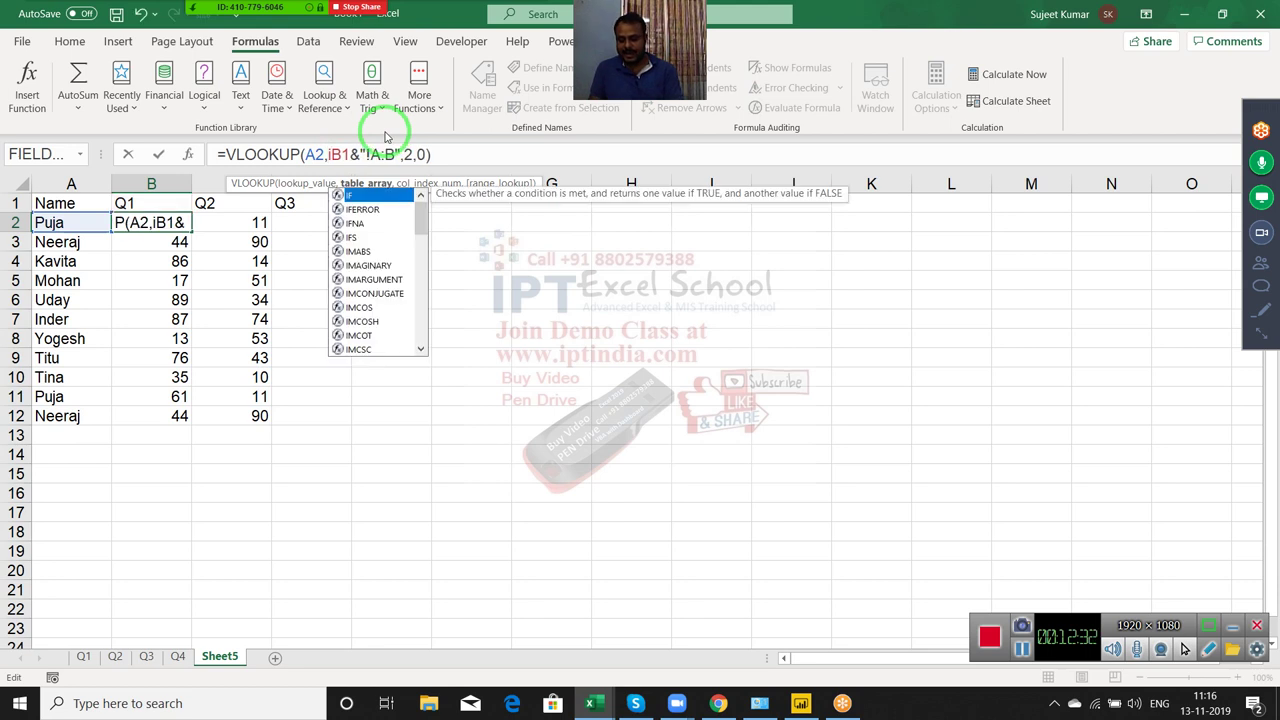
{"action": "type", "text": "n"}
{"action": "key", "text": "Down"}
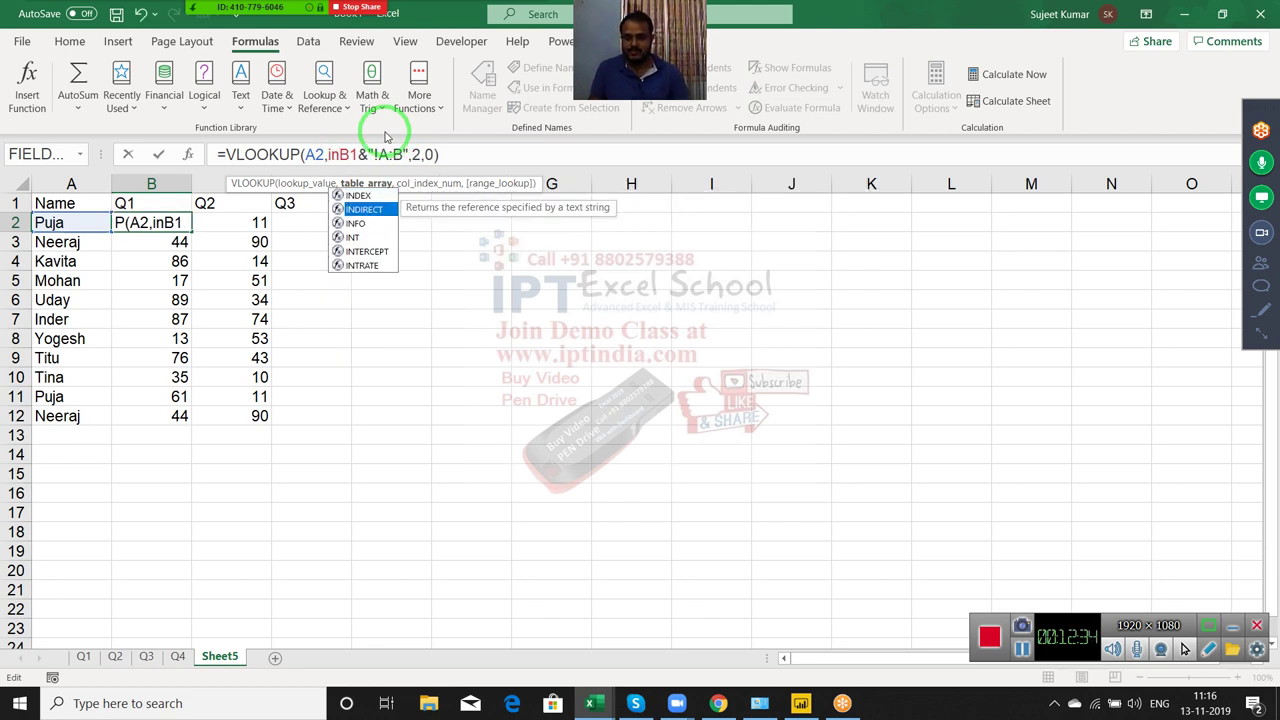
{"action": "key", "text": "Tab"}
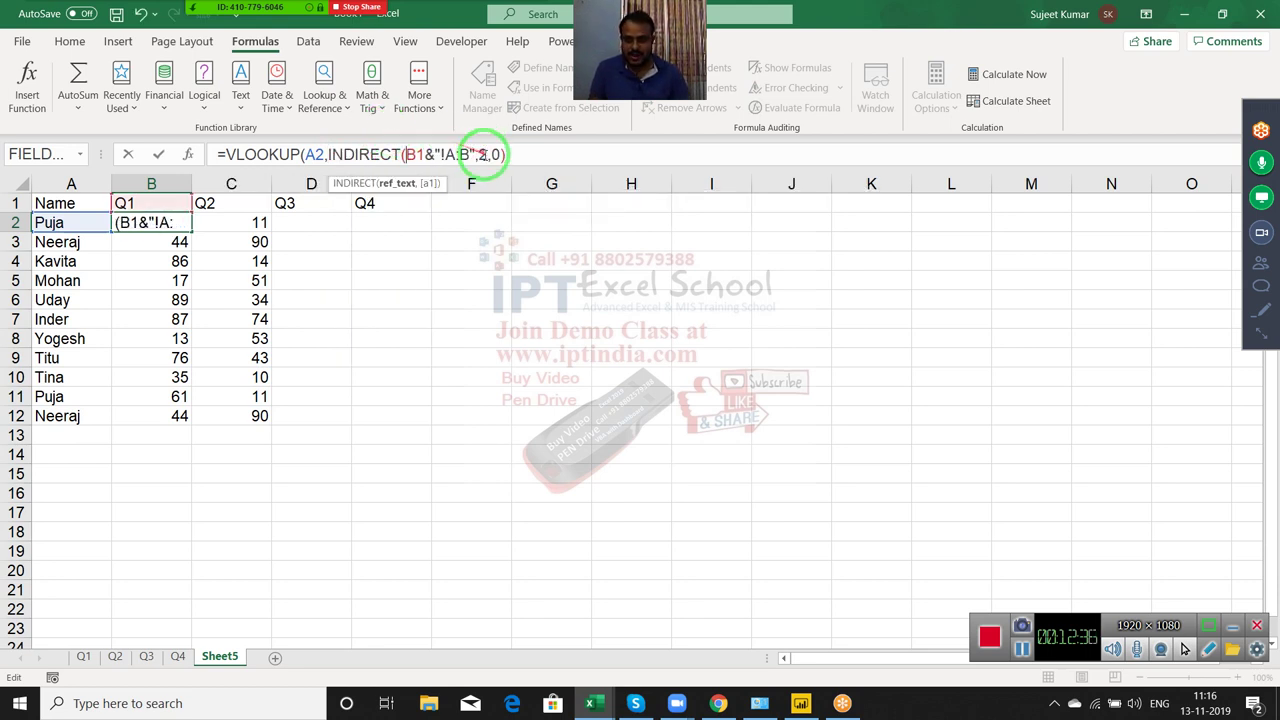
{"action": "left_click", "coordinate": [476, 155]}
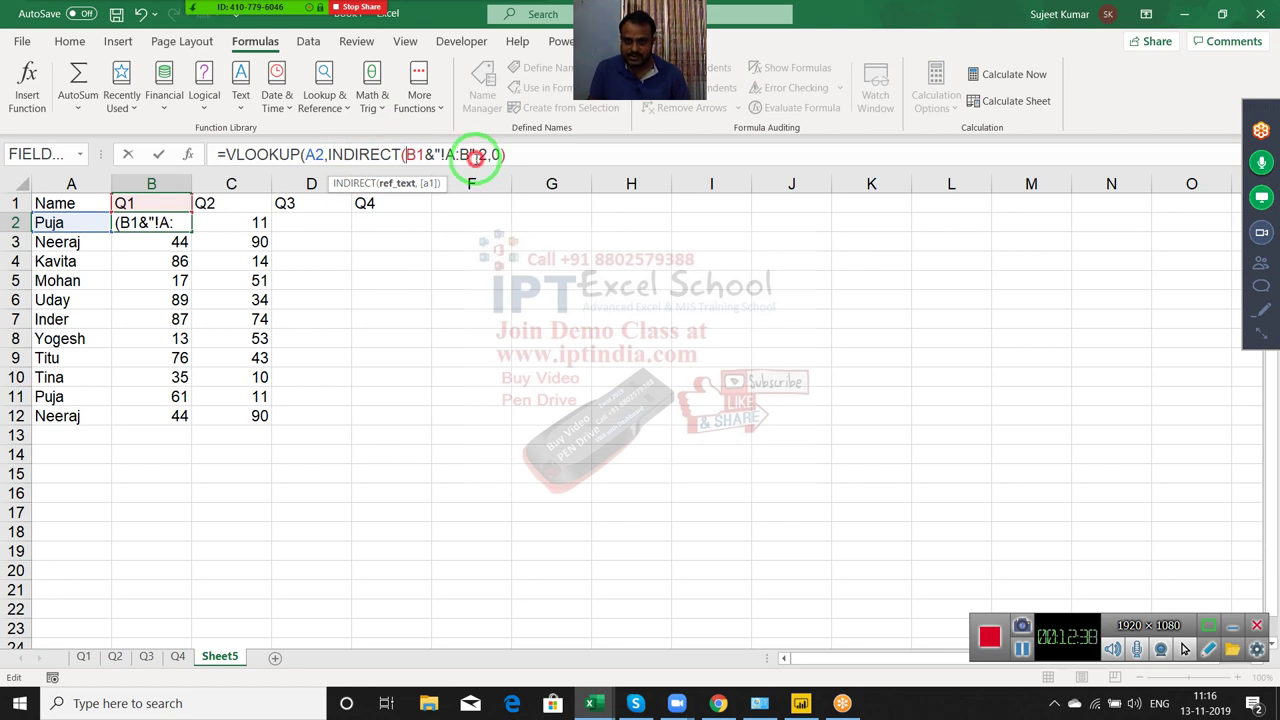
{"action": "type", "text": ")"}
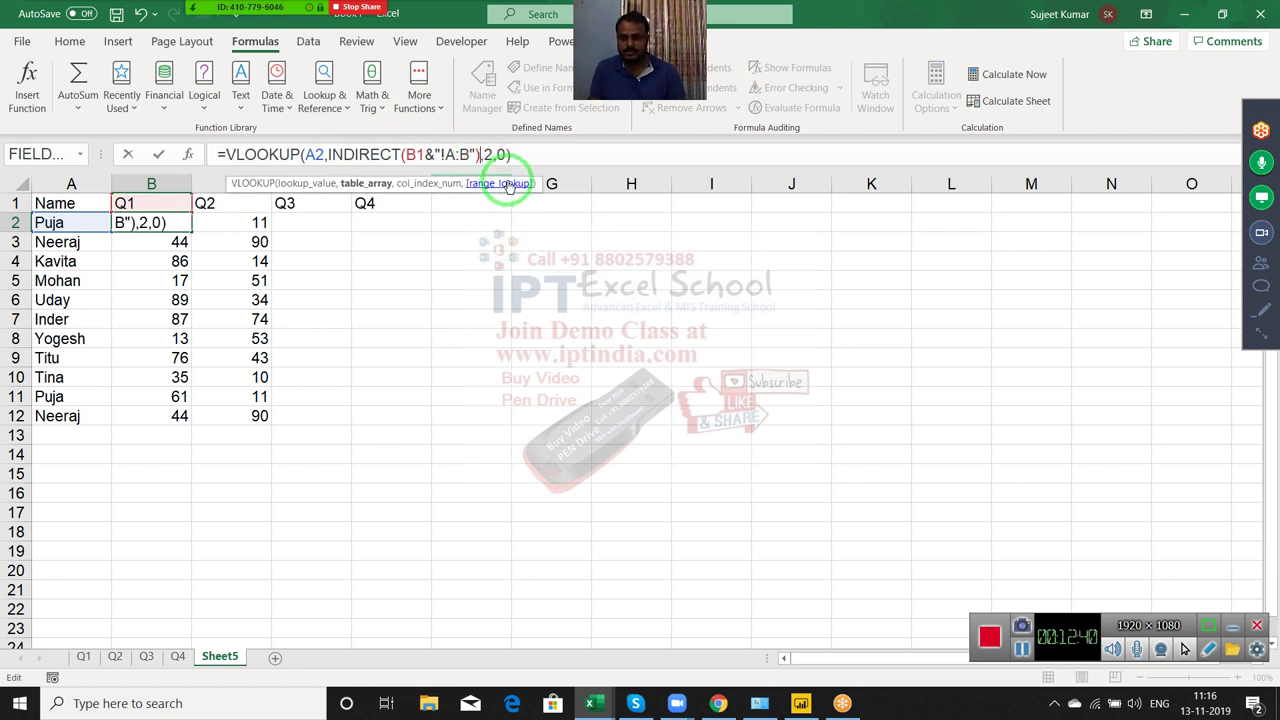
{"action": "key", "text": "Return"}
{"action": "key", "text": "Up"}
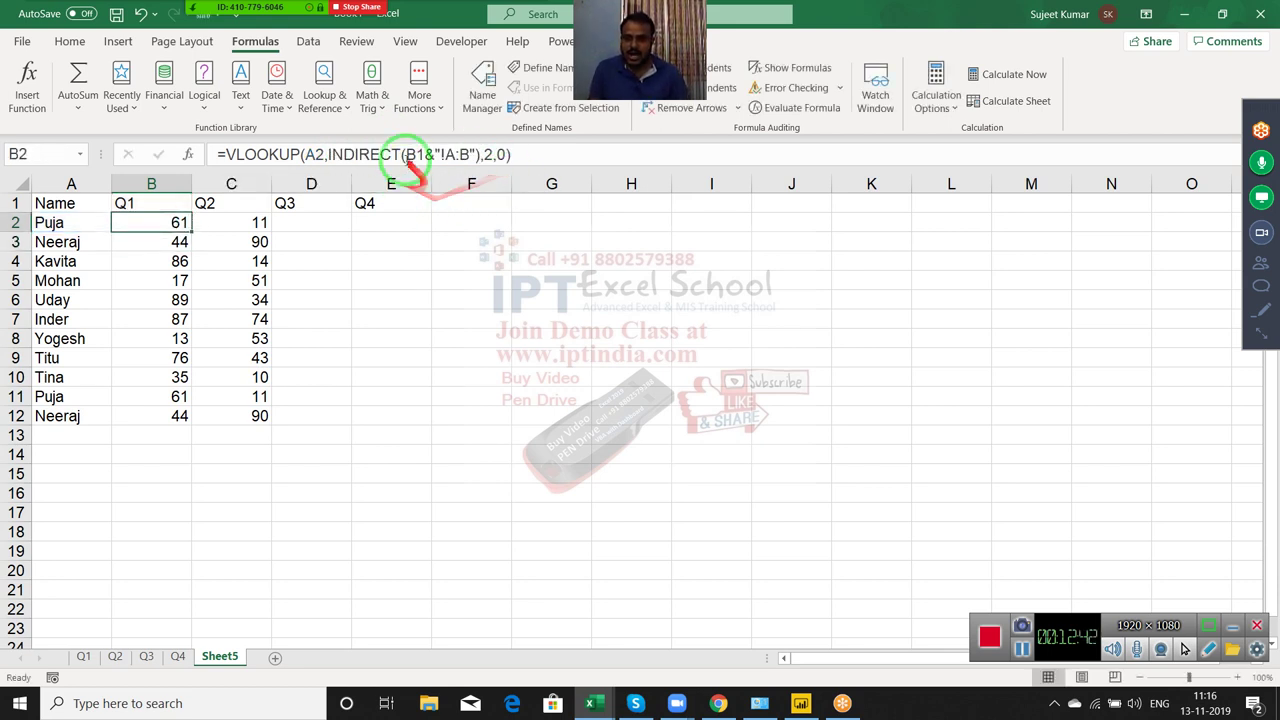
Remove a stray D2 and lock the references as $A2 and B$1 in B2's formula
{"action": "left_click", "coordinate": [312, 155]}
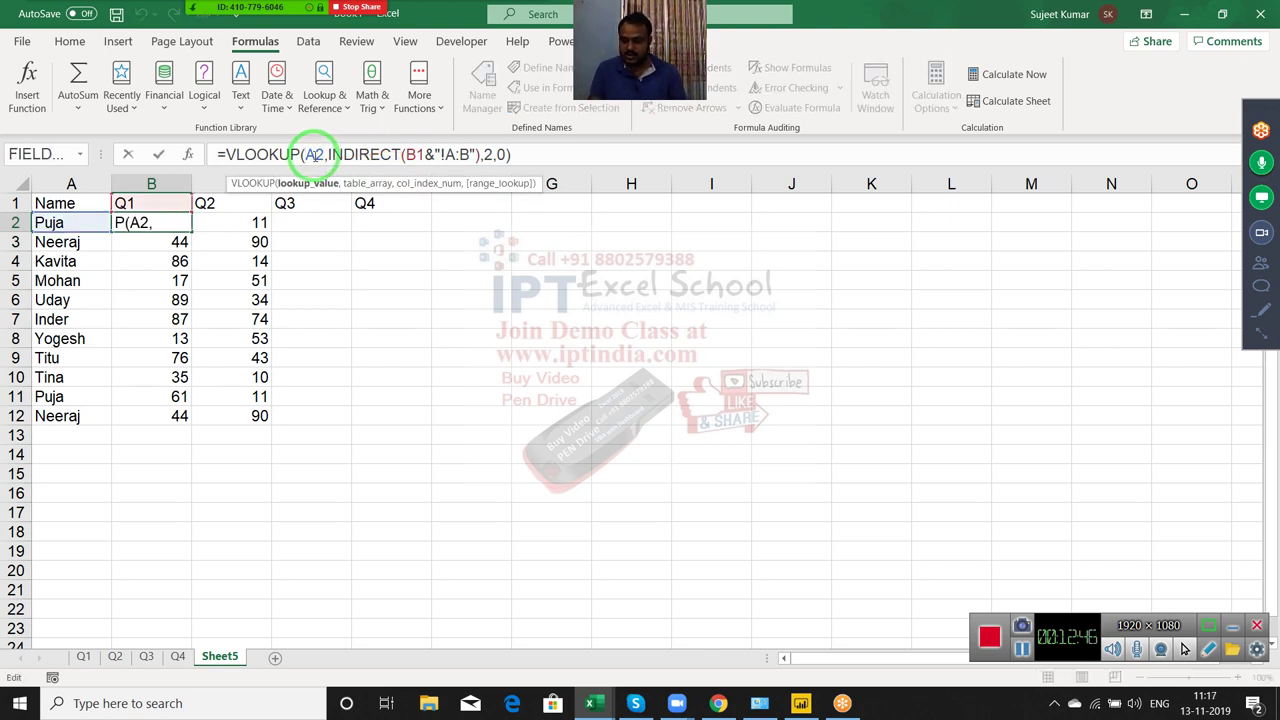
{"action": "key", "text": "F2"}
{"action": "key", "text": "Right"}
{"action": "key", "text": "Right"}
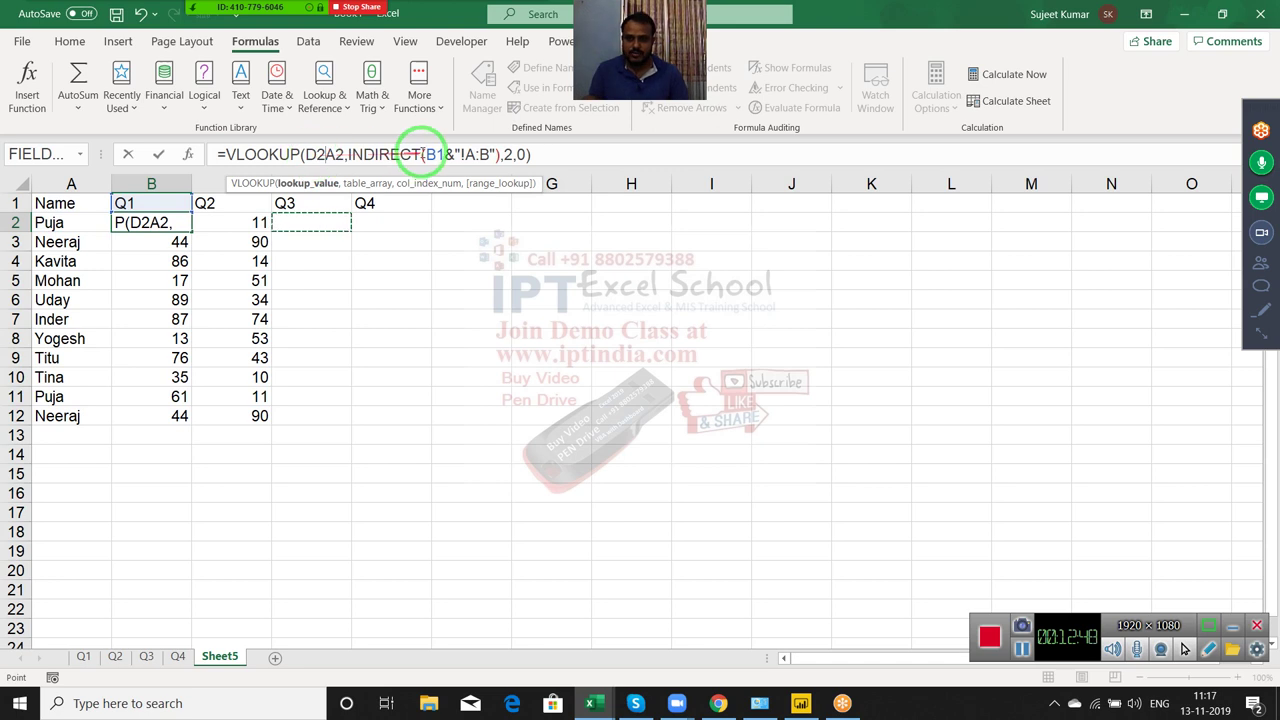
{"action": "left_click", "coordinate": [443, 160]}
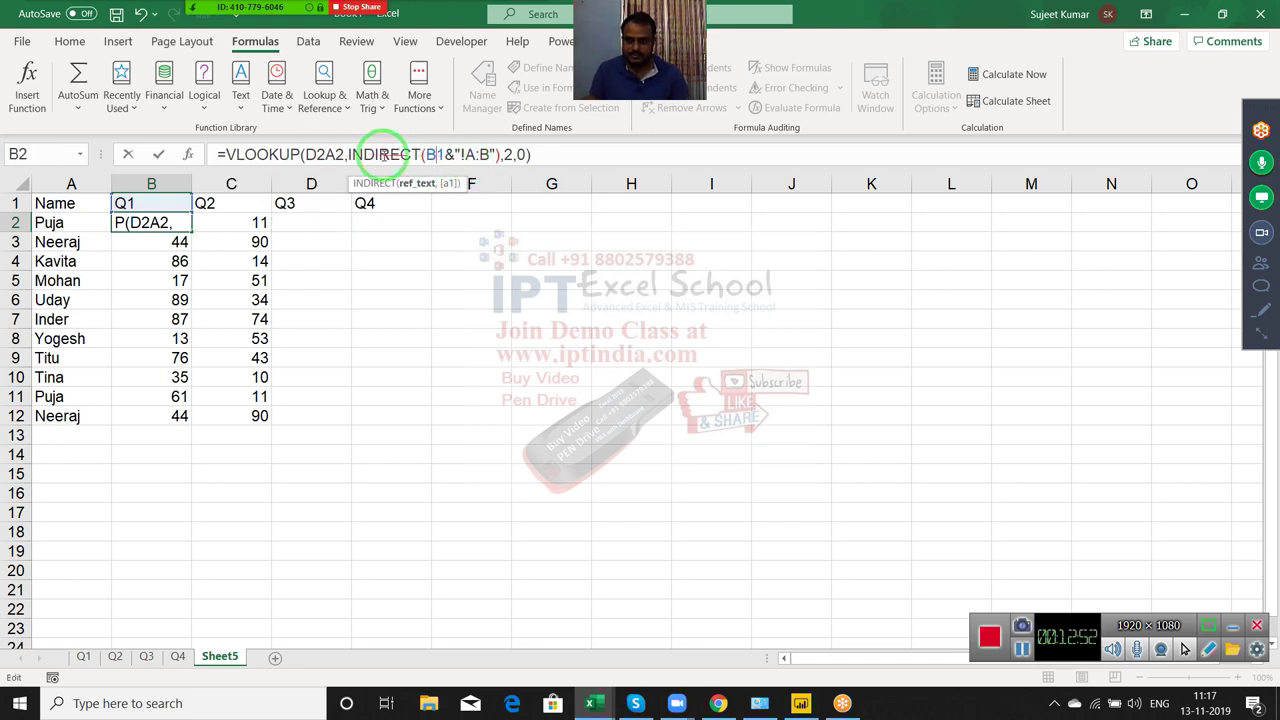
{"action": "left_click", "coordinate": [331, 155]}
{"action": "key", "text": "BackSpace"}
{"action": "key", "text": "BackSpace"}
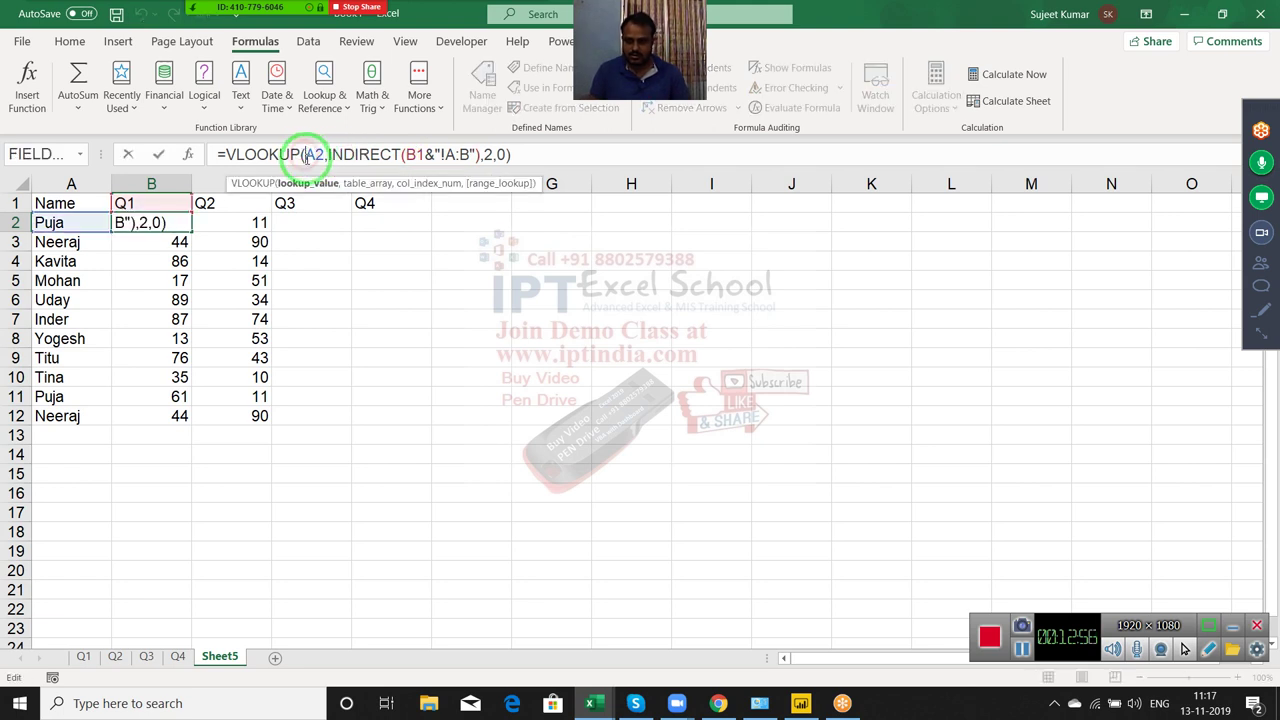
{"action": "key", "text": "F4"}
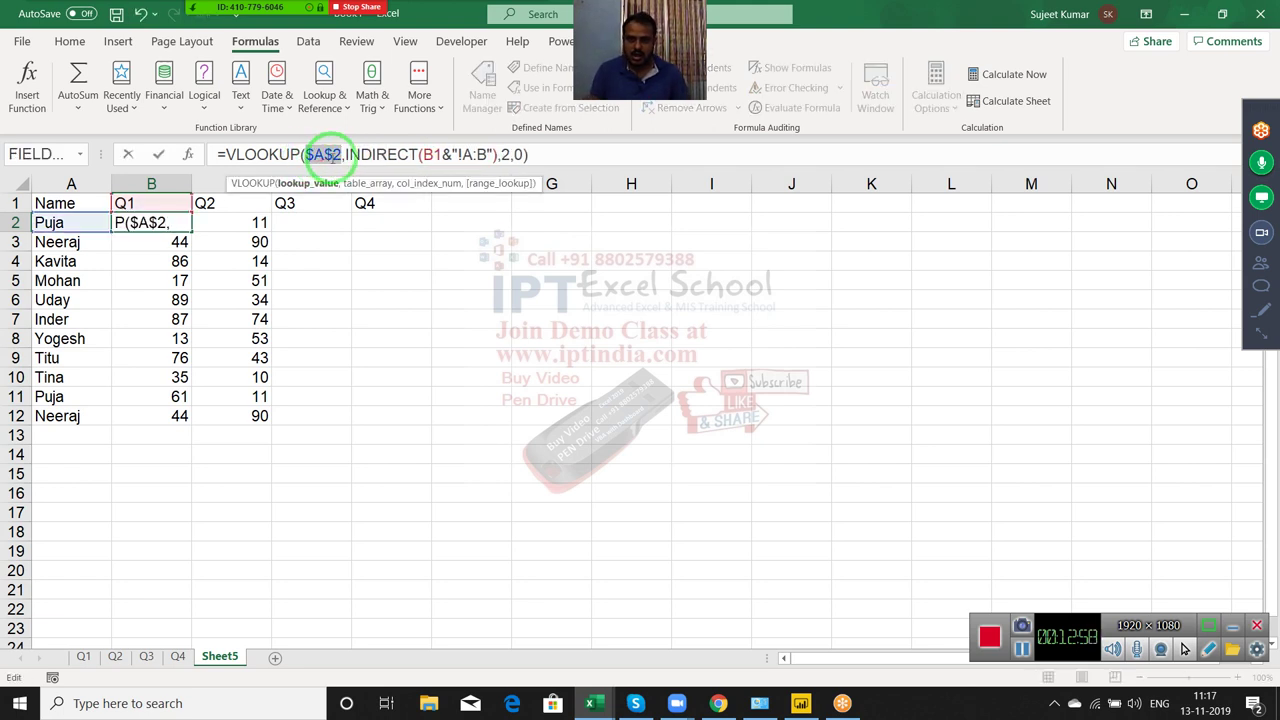
{"action": "left_click", "coordinate": [332, 155]}
{"action": "key", "text": "BackSpace"}
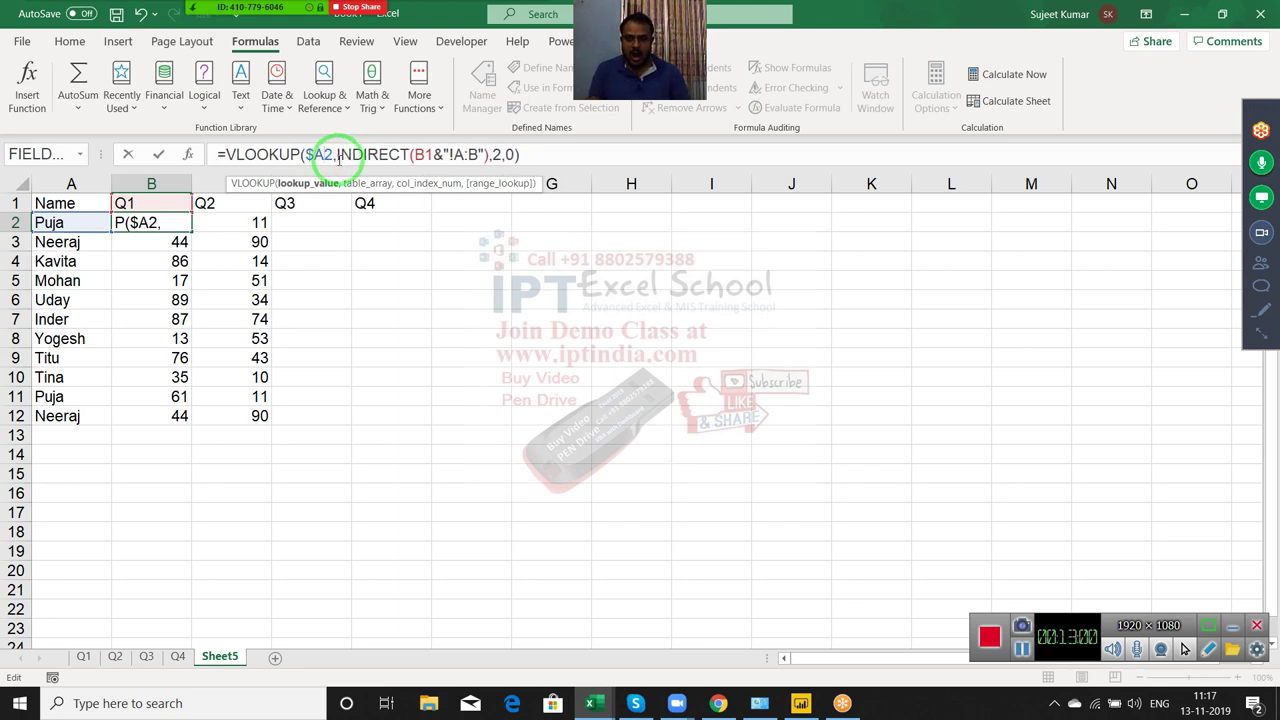
{"action": "left_click", "coordinate": [425, 155]}
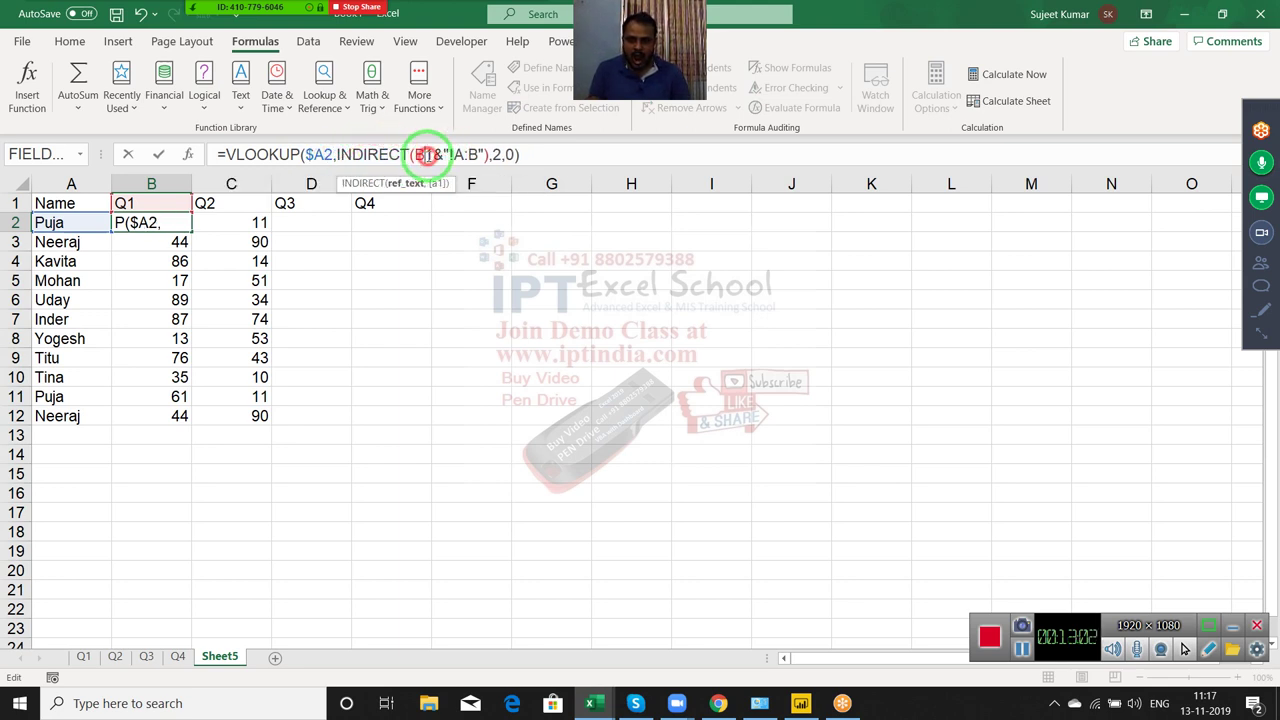
{"action": "type", "text": "$"}
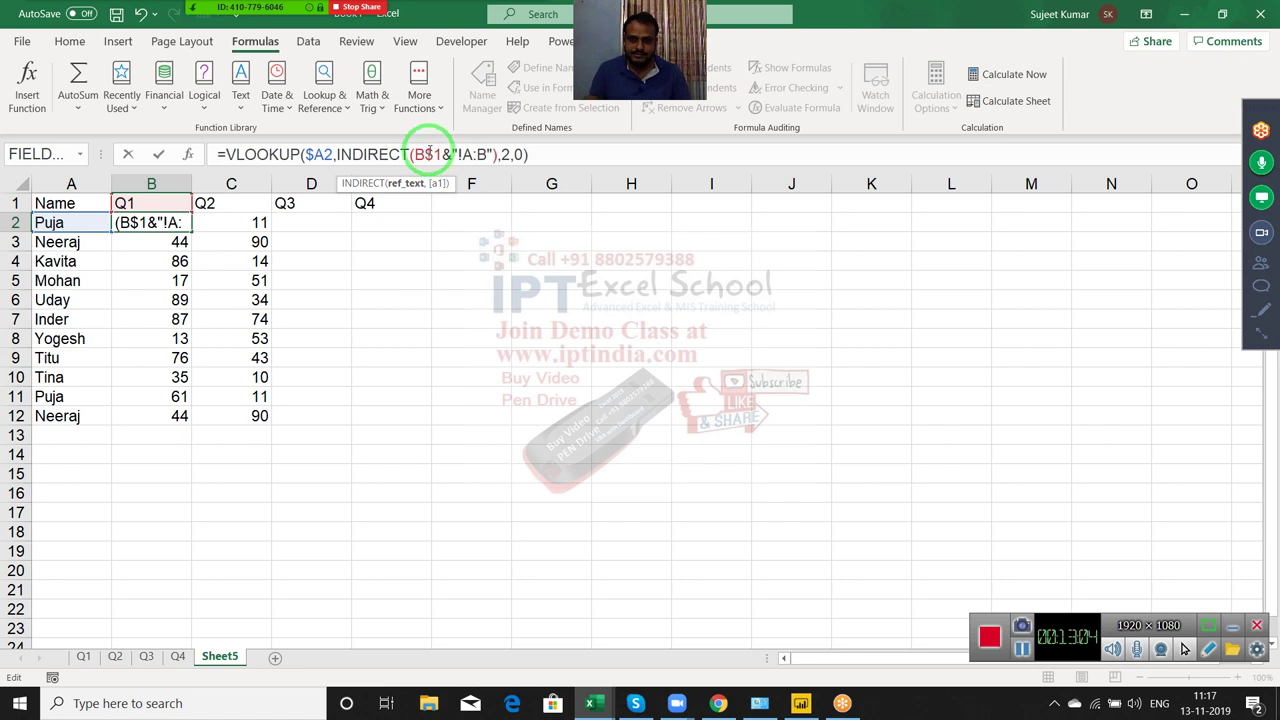
{"action": "key", "text": "Return"}
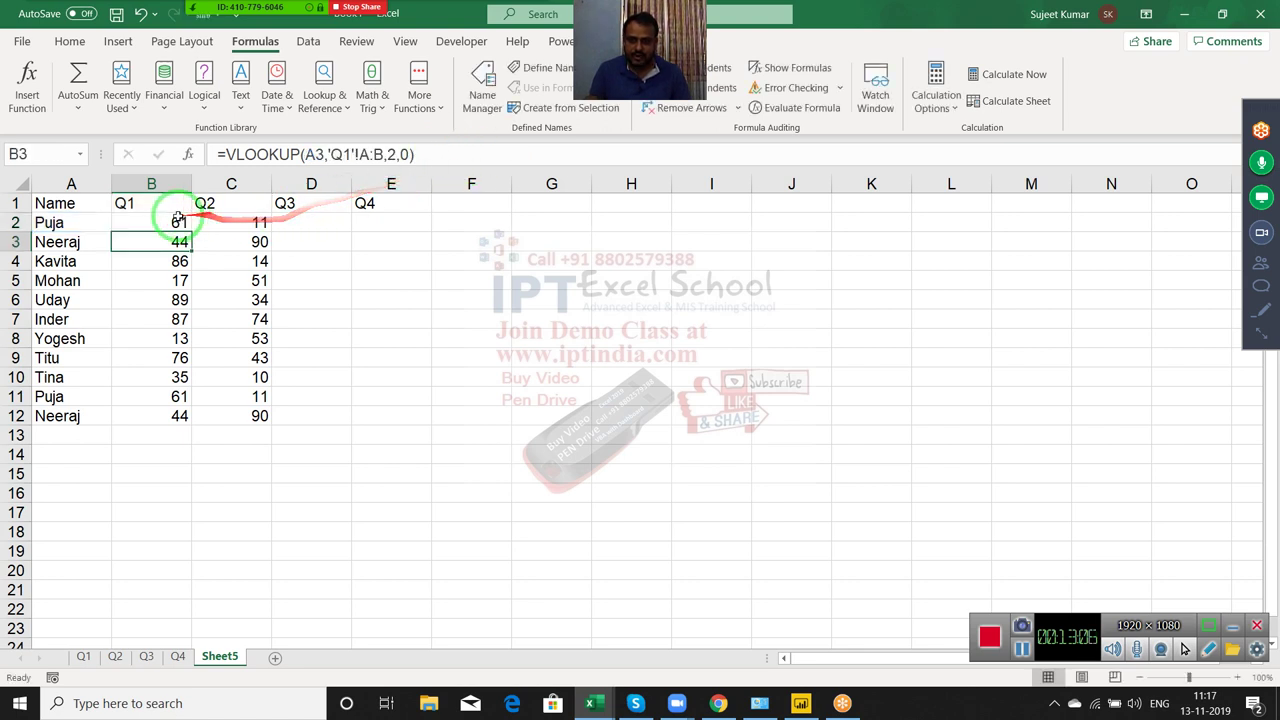
{"action": "left_click", "coordinate": [185, 226]}
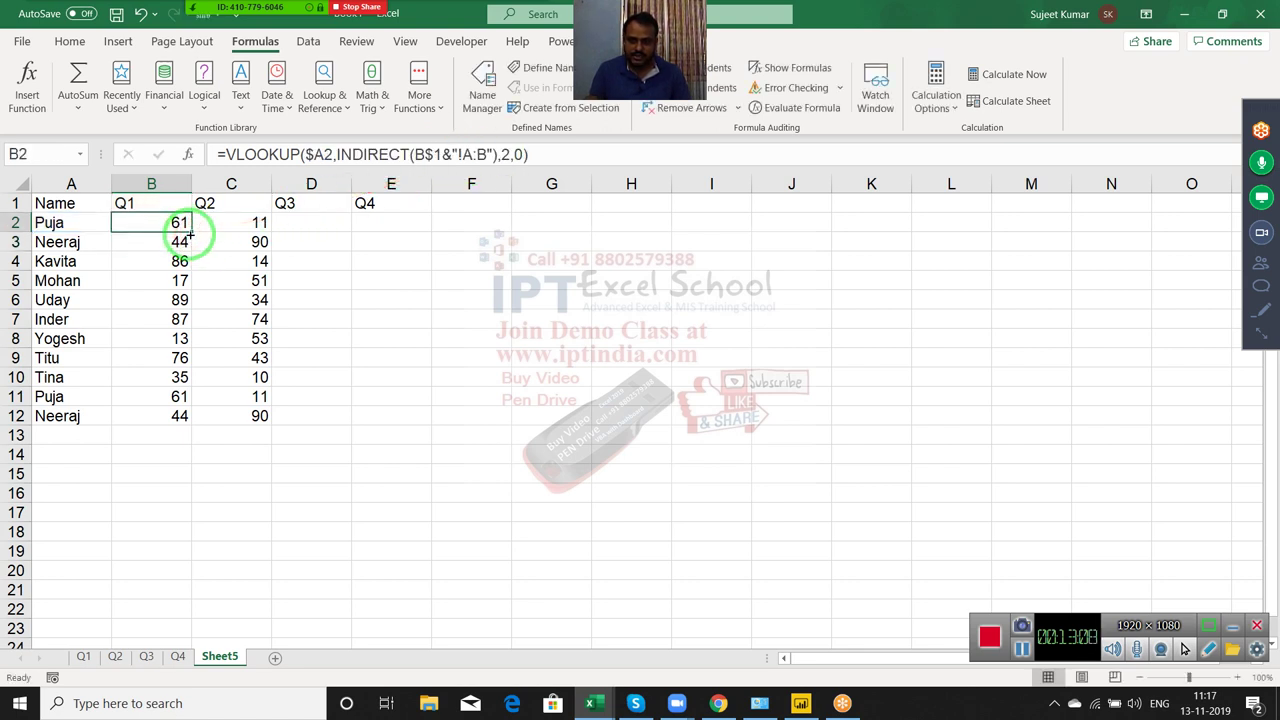
Fill B2's INDIRECT lookup across to E2 and down through row 12
{"action": "mouse_move", "coordinate": [189, 232]}
{"action": "left_mouse_down"}
{"action": "mouse_move", "coordinate": [415, 224]}
{"action": "mouse_move", "coordinate": [433, 424]}
{"action": "left_mouse_up"}
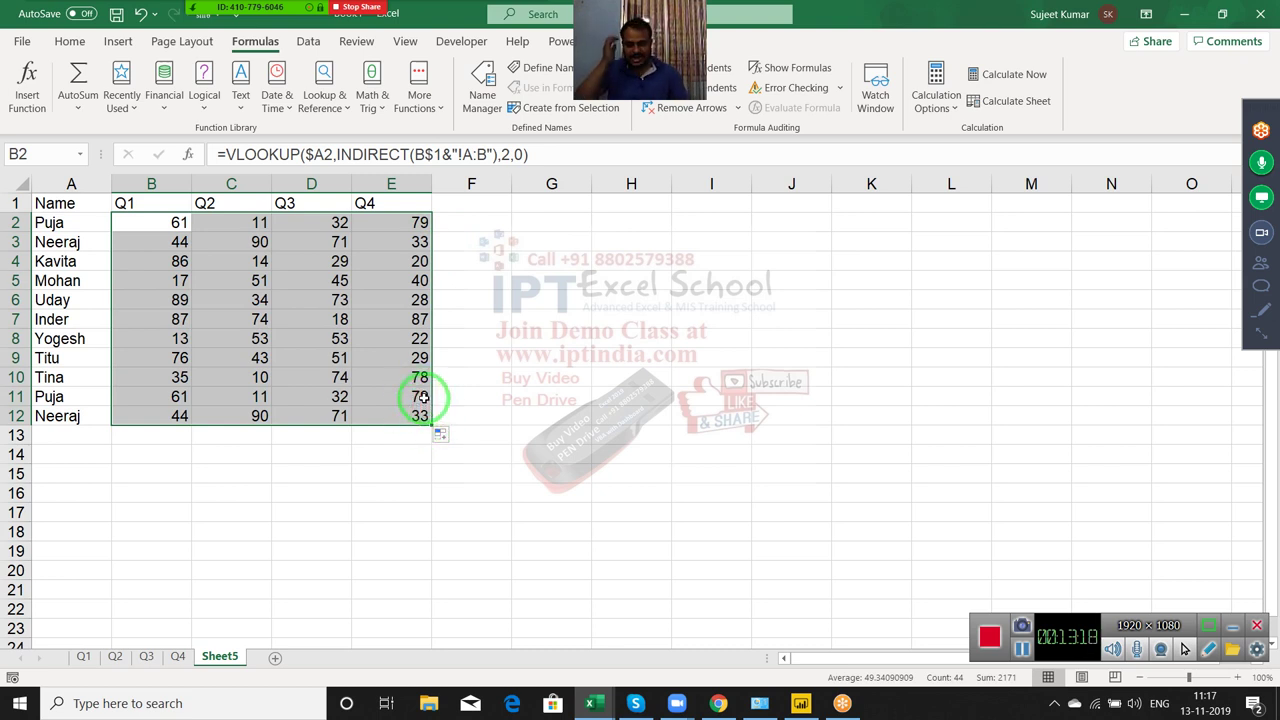
Add a new blank worksheet and rename Sheet5 to Summary
{"action": "left_click", "coordinate": [234, 624]}
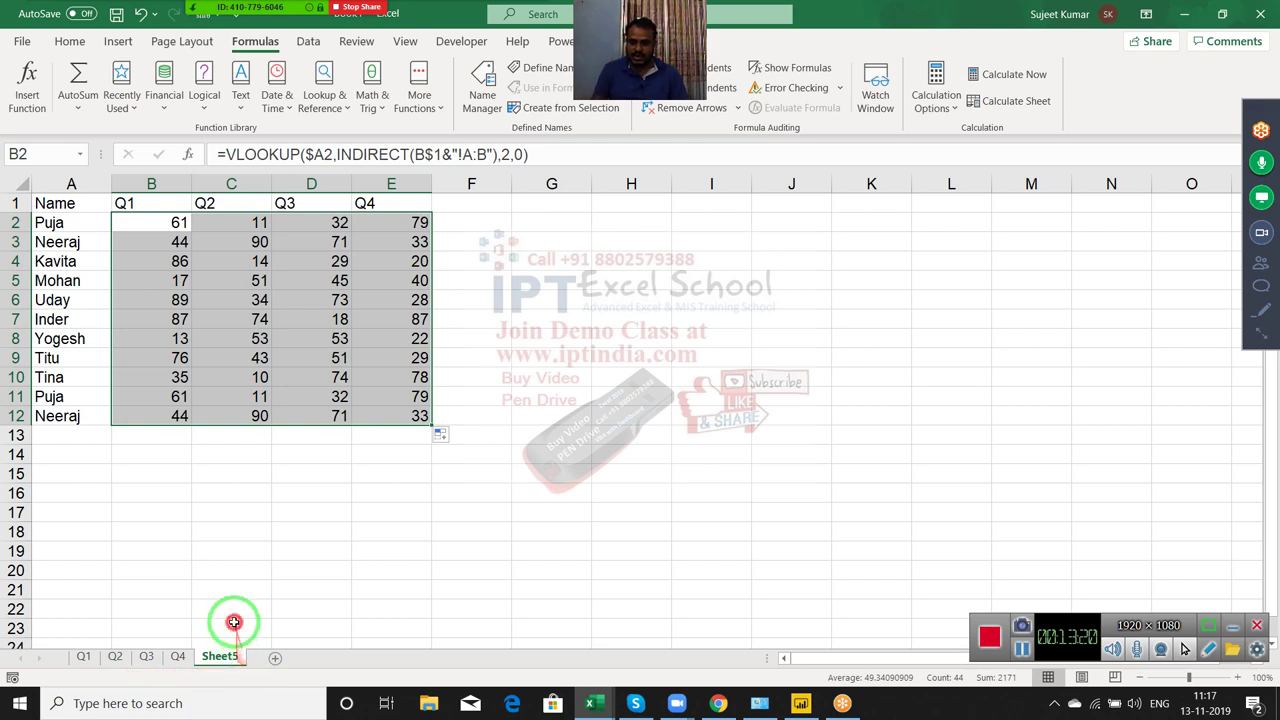
{"action": "left_click", "coordinate": [272, 657]}
{"action": "left_click", "coordinate": [233, 660]}
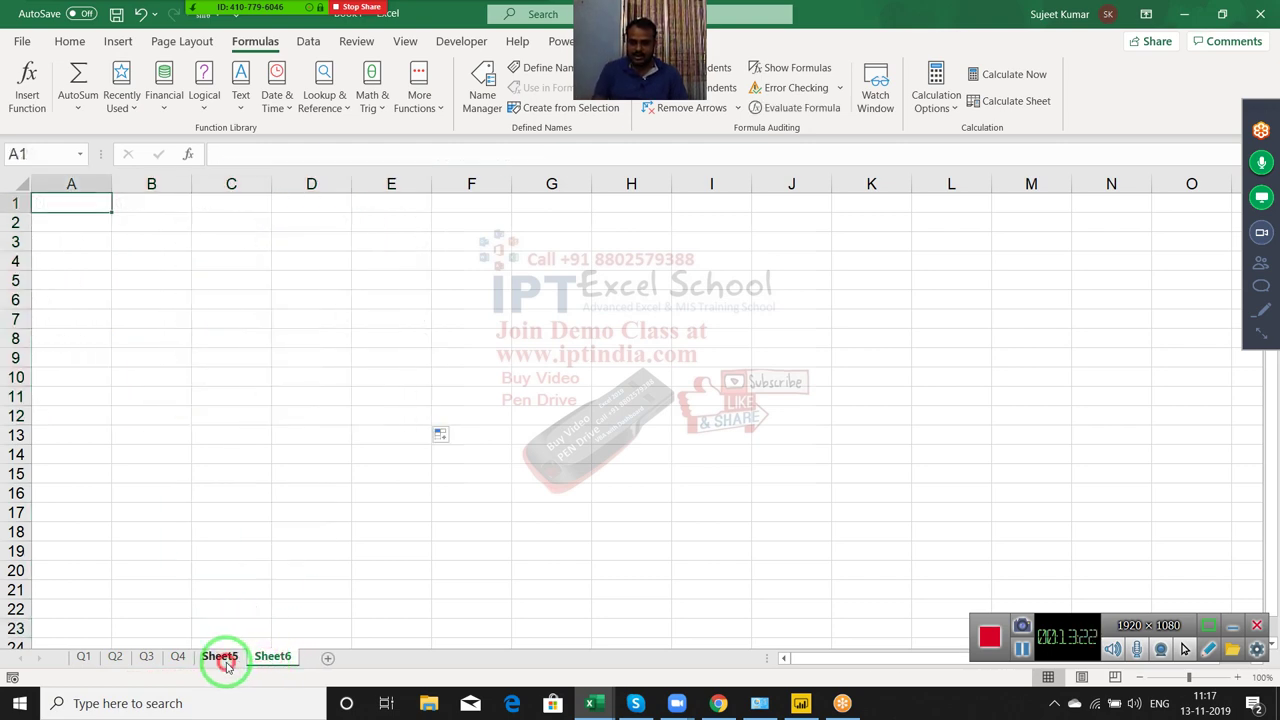
{"action": "type", "text": "S"}
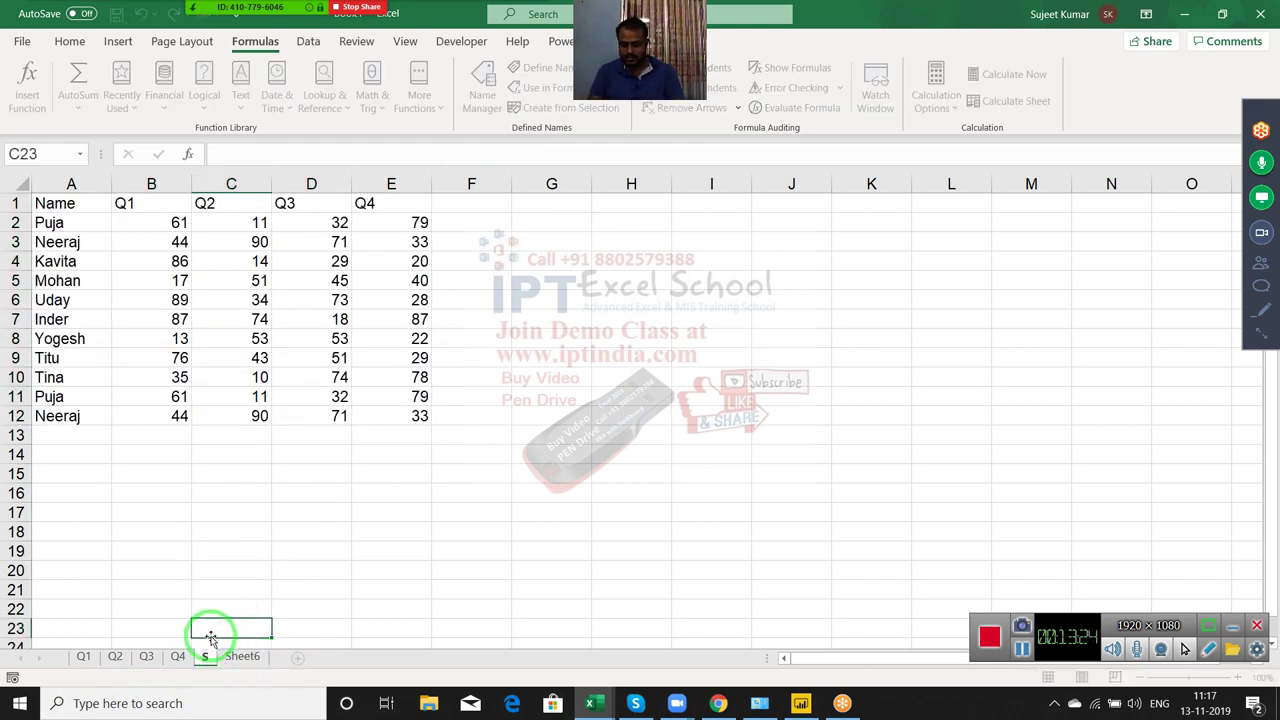
{"action": "type", "text": "ummary"}
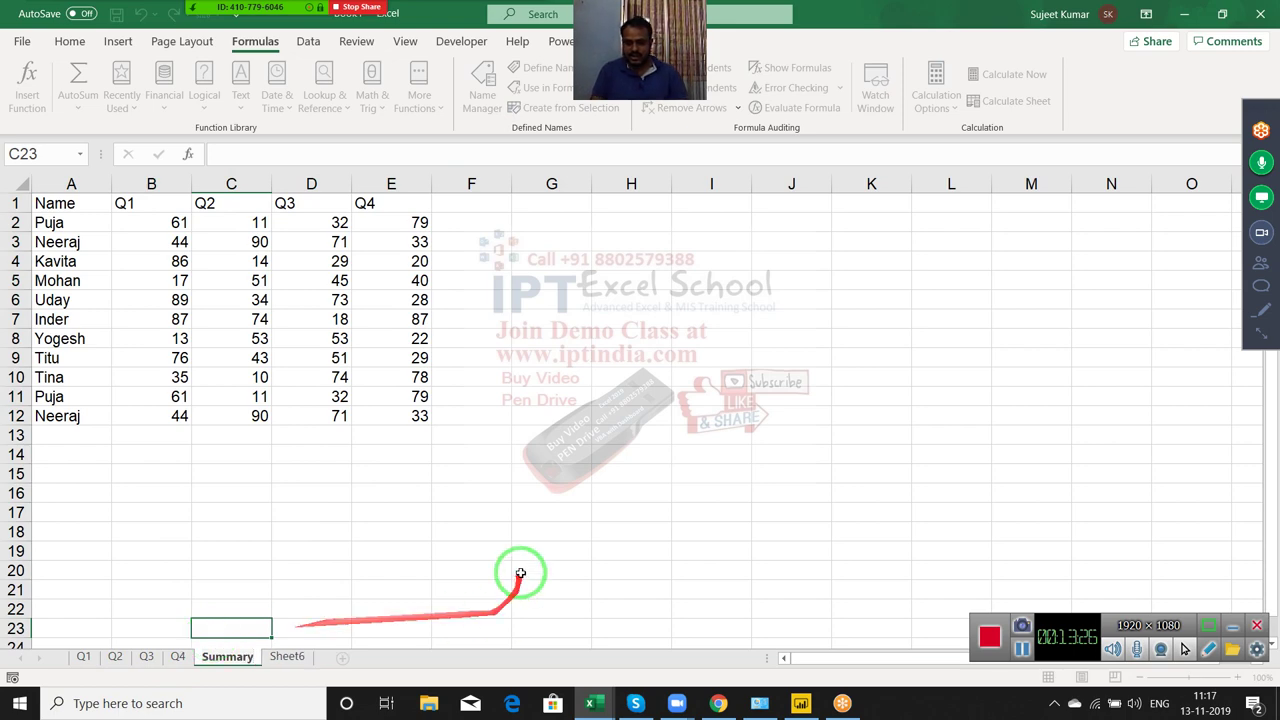
{"action": "left_click", "coordinate": [517, 573]}
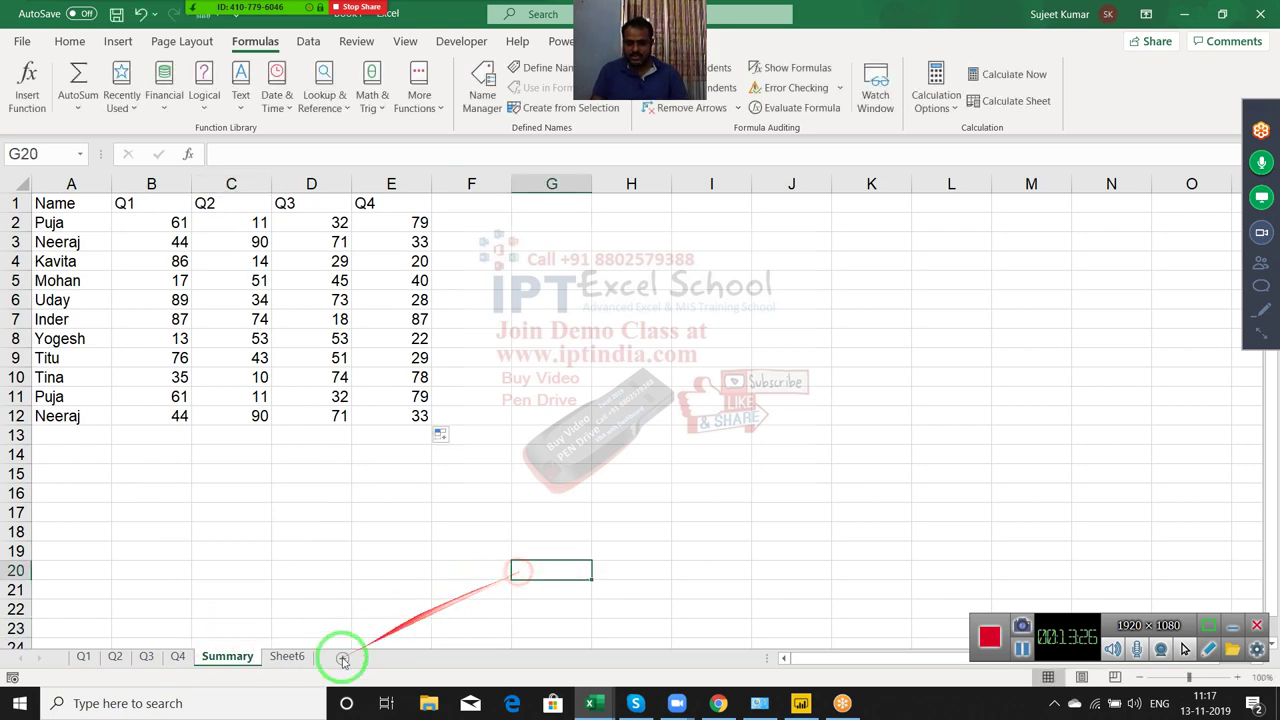
Move the new sheet ahead of Summary and name it JAN
{"action": "left_click_drag", "start_coordinate": [300, 668], "coordinate": [225, 662]}
{"action": "double_click", "coordinate": [222, 656]}
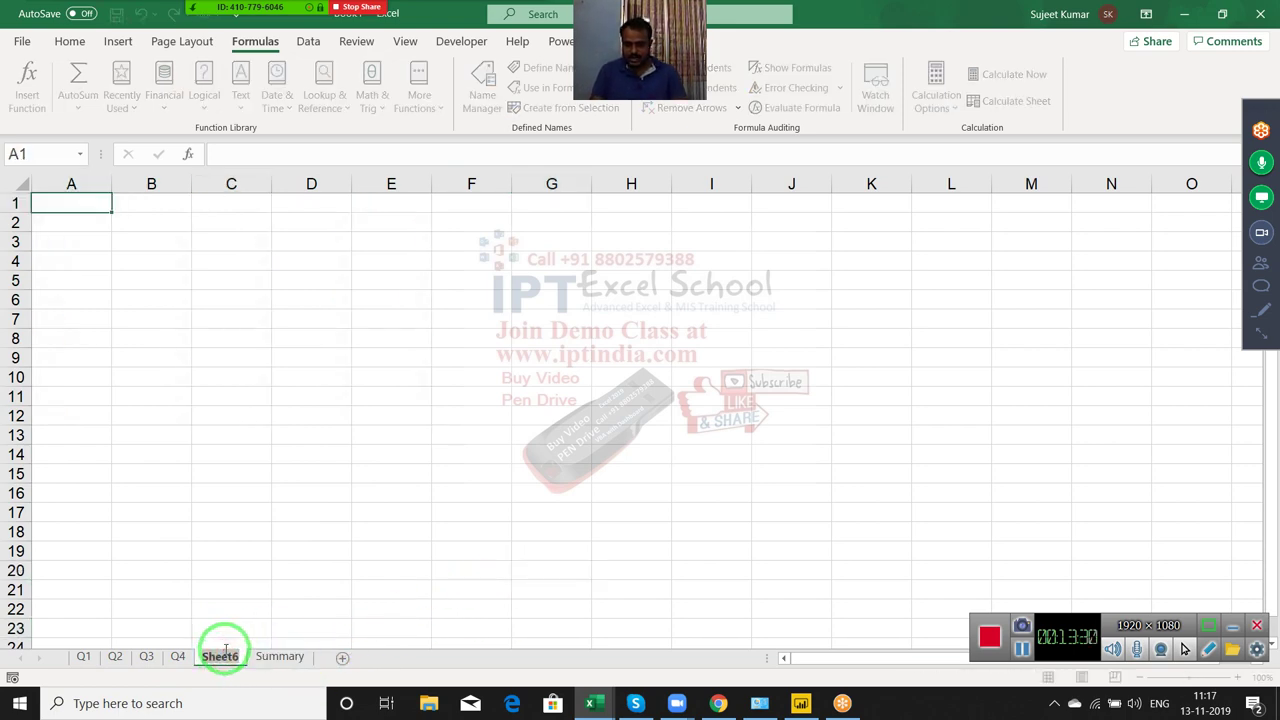
{"action": "type", "text": "JAN"}
{"action": "left_click", "coordinate": [206, 528]}
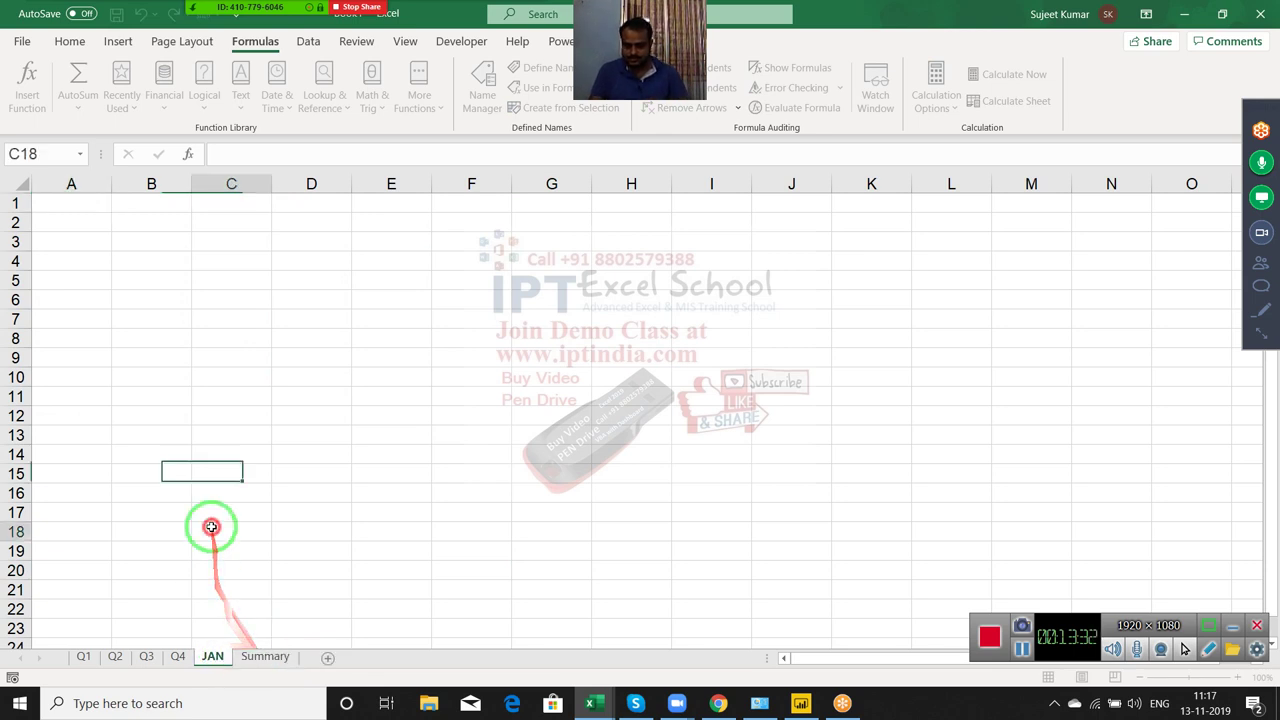
Copy the list of names from Q1 into column A of the JAN sheet
{"action": "left_click", "coordinate": [55, 203]}
{"action": "left_click", "coordinate": [85, 656]}
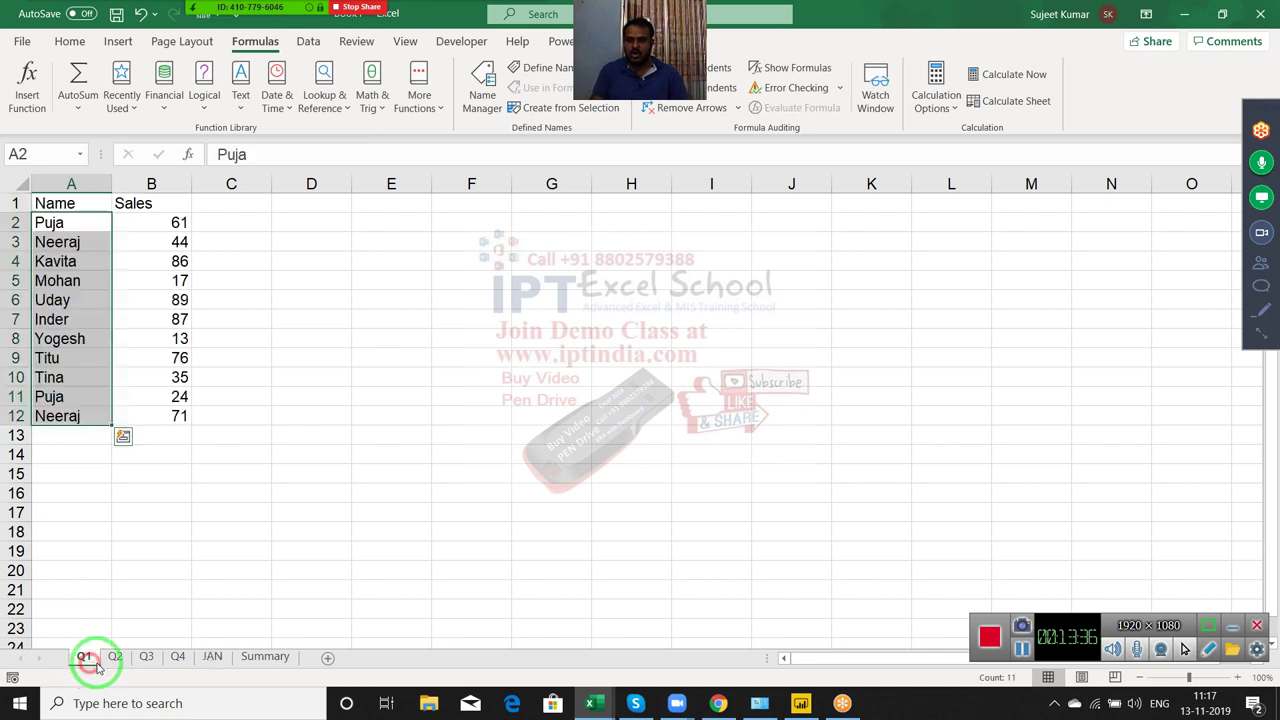
{"action": "key", "text": "ctrl+c"}
{"action": "left_click", "coordinate": [262, 656]}
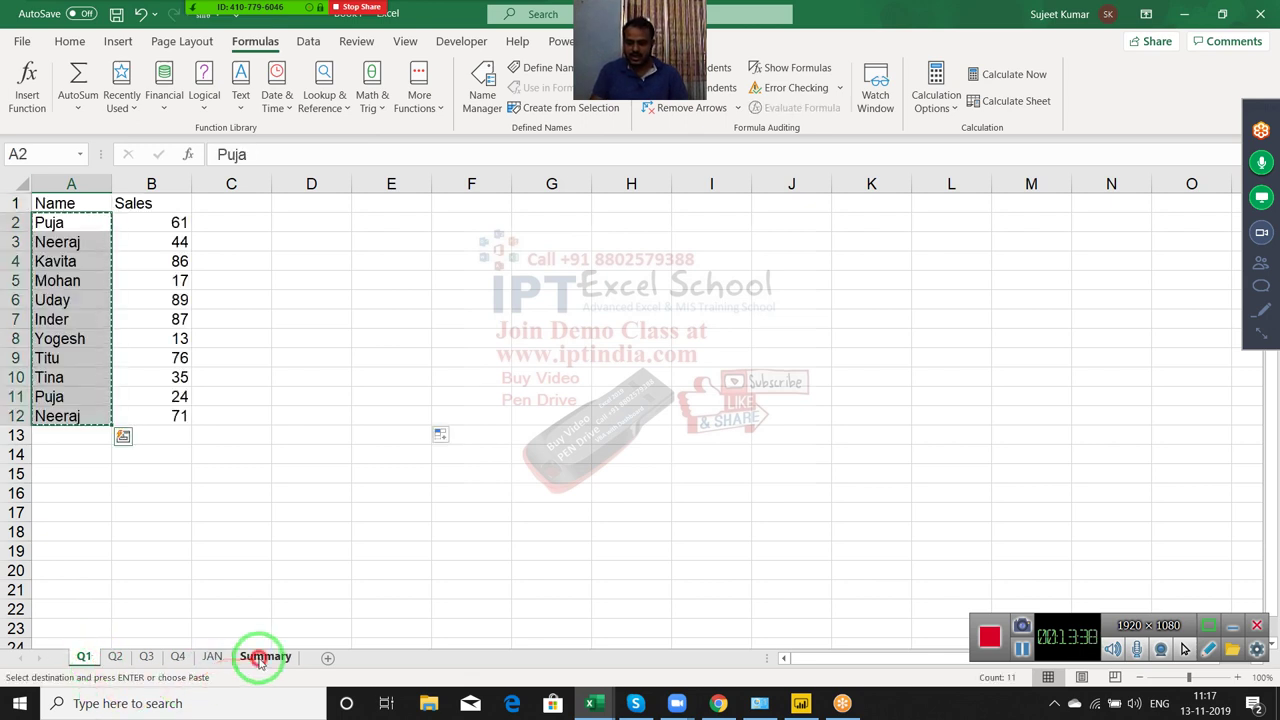
{"action": "left_click", "coordinate": [212, 656]}
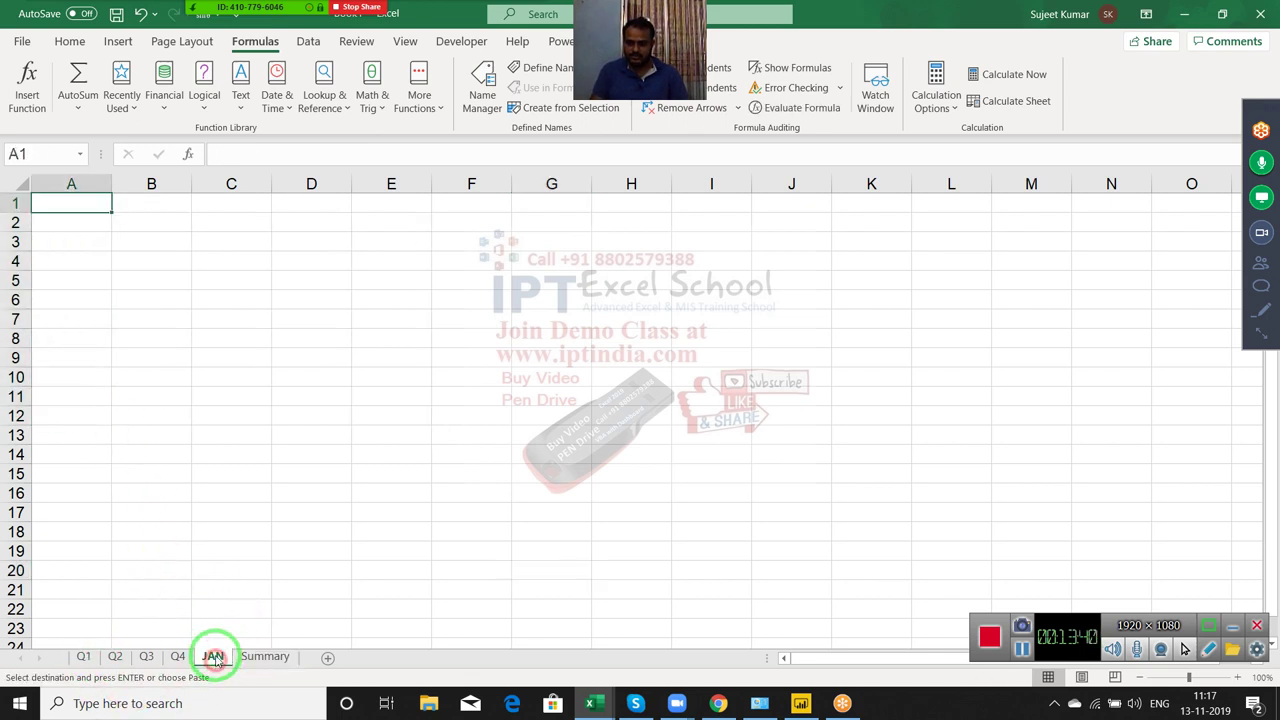
{"action": "key", "text": "ctrl+v"}
Enter sales figures 85, 36, 52, 45, 96, 58, 74, 65, 63, 36, 65 in B1:B11
{"action": "left_click", "coordinate": [148, 184]}
{"action": "left_click", "coordinate": [149, 204]}
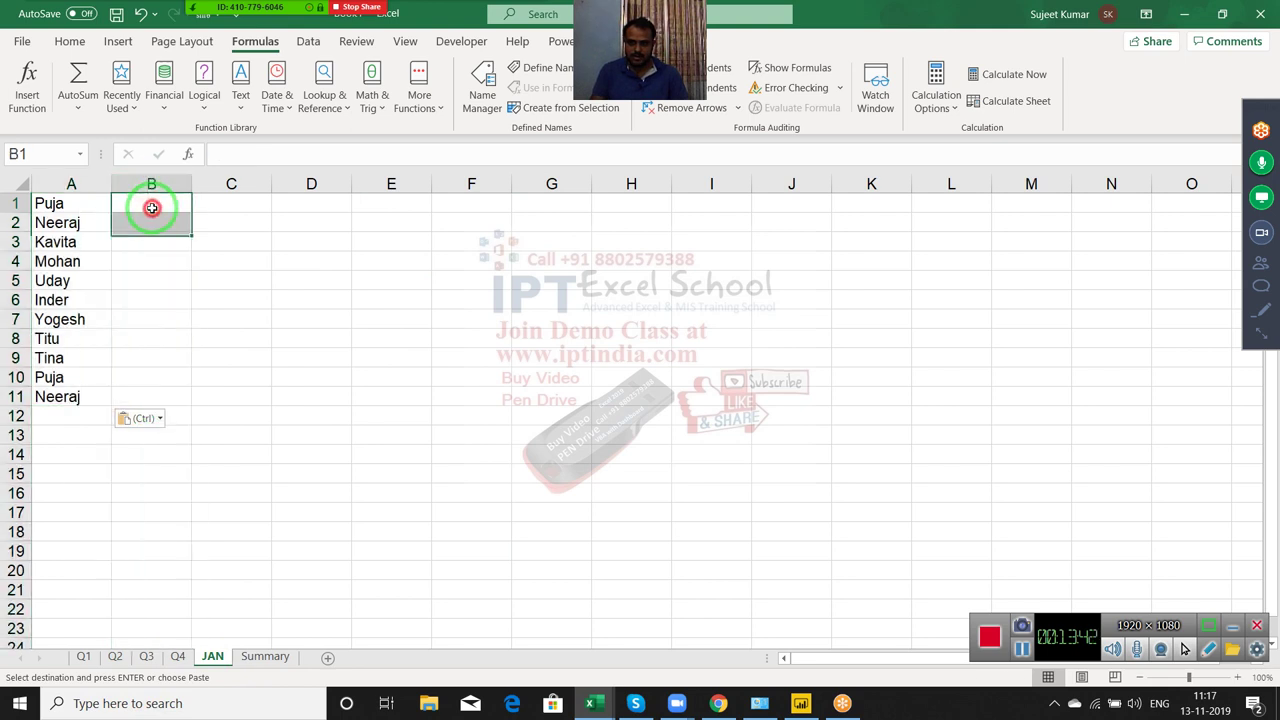
{"action": "type", "text": "85"}
{"action": "key", "text": "Return"}
{"action": "type", "text": "36 5"}
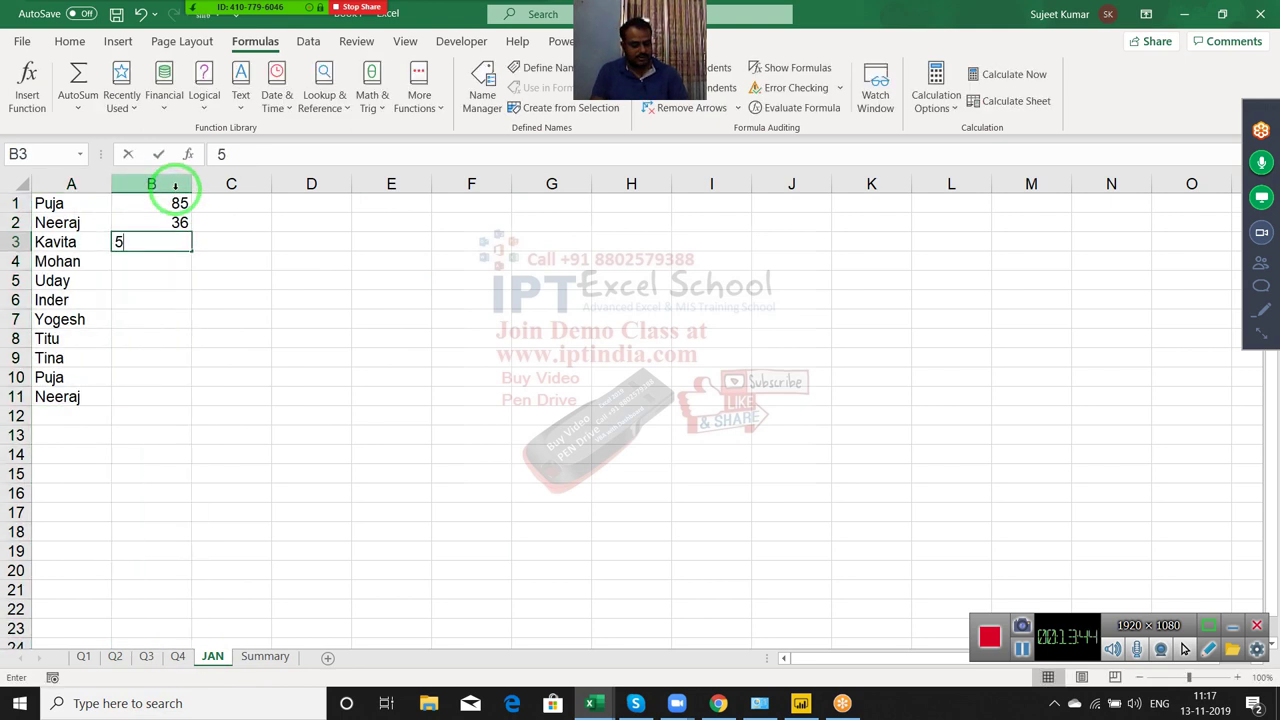
{"action": "type", "text": "2 45"}
{"action": "key", "text": "Return"}
{"action": "type", "text": "96"}
{"action": "key", "text": "Return"}
{"action": "type", "text": "5"}
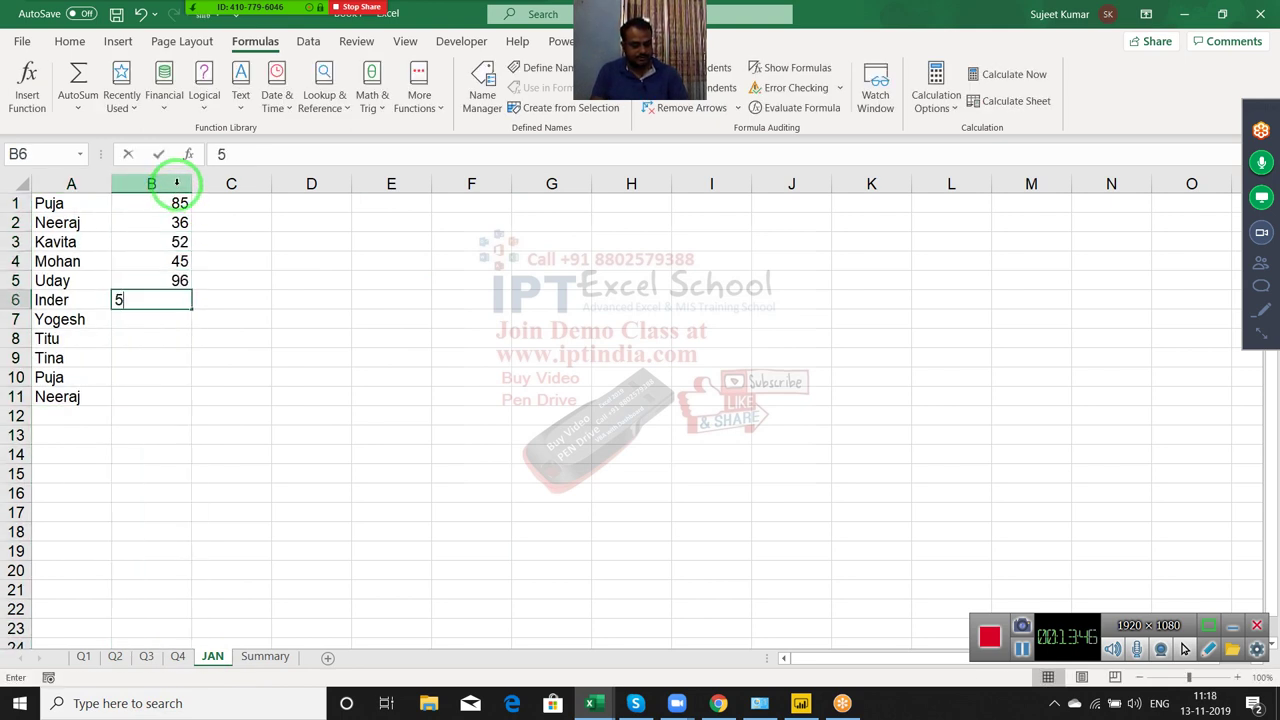
{"action": "type", "text": "8"}
{"action": "key", "text": "Return"}
{"action": "type", "text": "74"}
{"action": "key", "text": "Return"}
{"action": "type", "text": "65"}
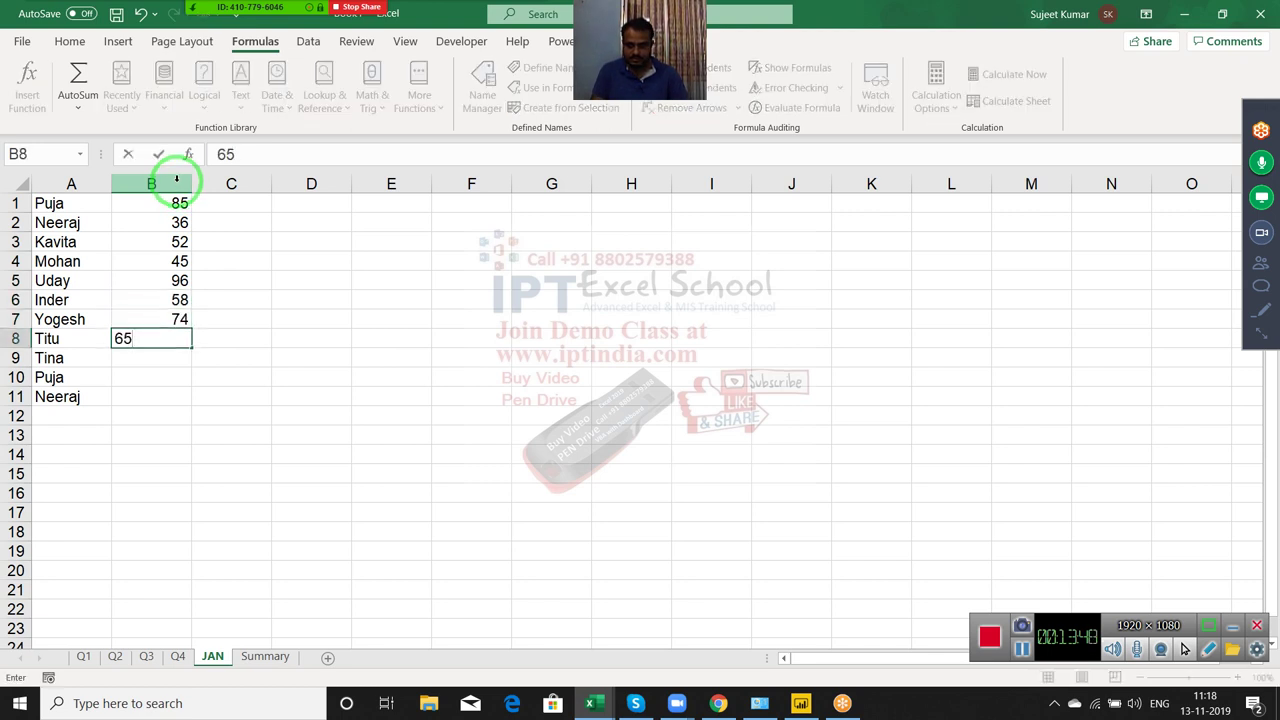
{"action": "key", "text": "Return"}
{"action": "type", "text": "63"}
{"action": "key", "text": "Return"}
{"action": "type", "text": "36"}
{"action": "key", "text": "Return"}
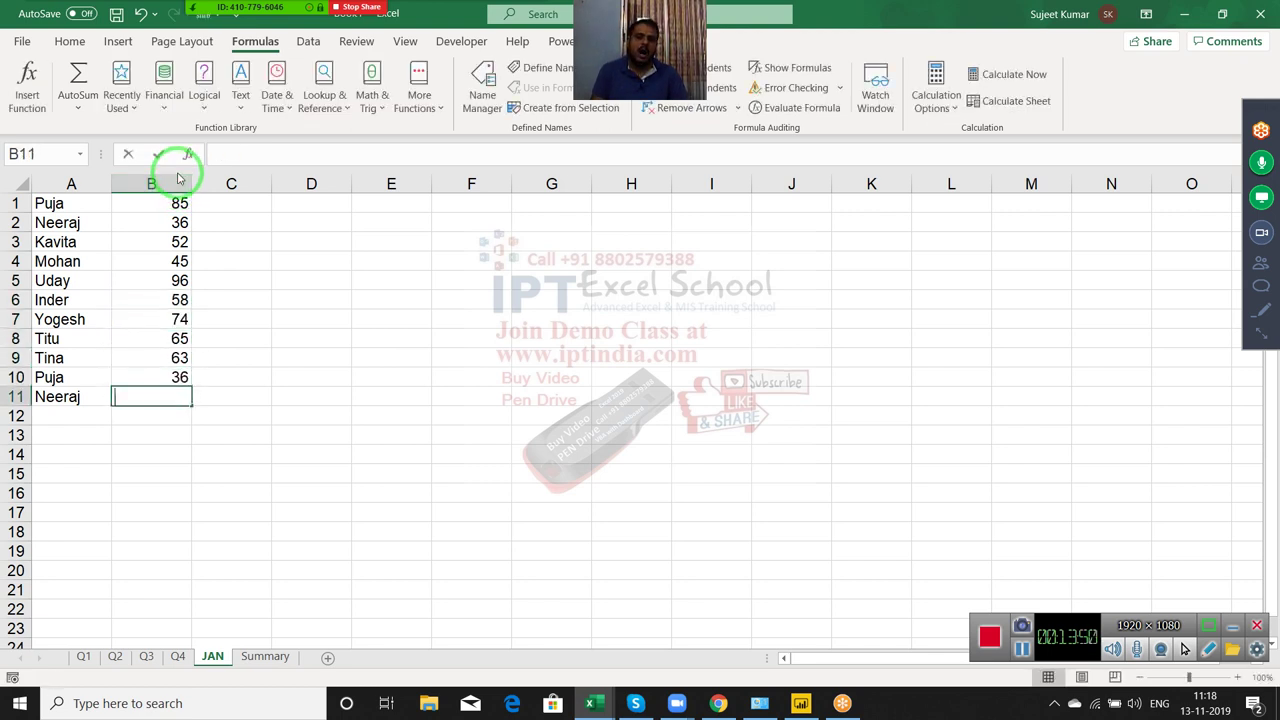
{"action": "type", "text": "65"}
{"action": "key", "text": "Return"}
{"action": "left_click_drag", "start_coordinate": [162, 198], "coordinate": [181, 481]}
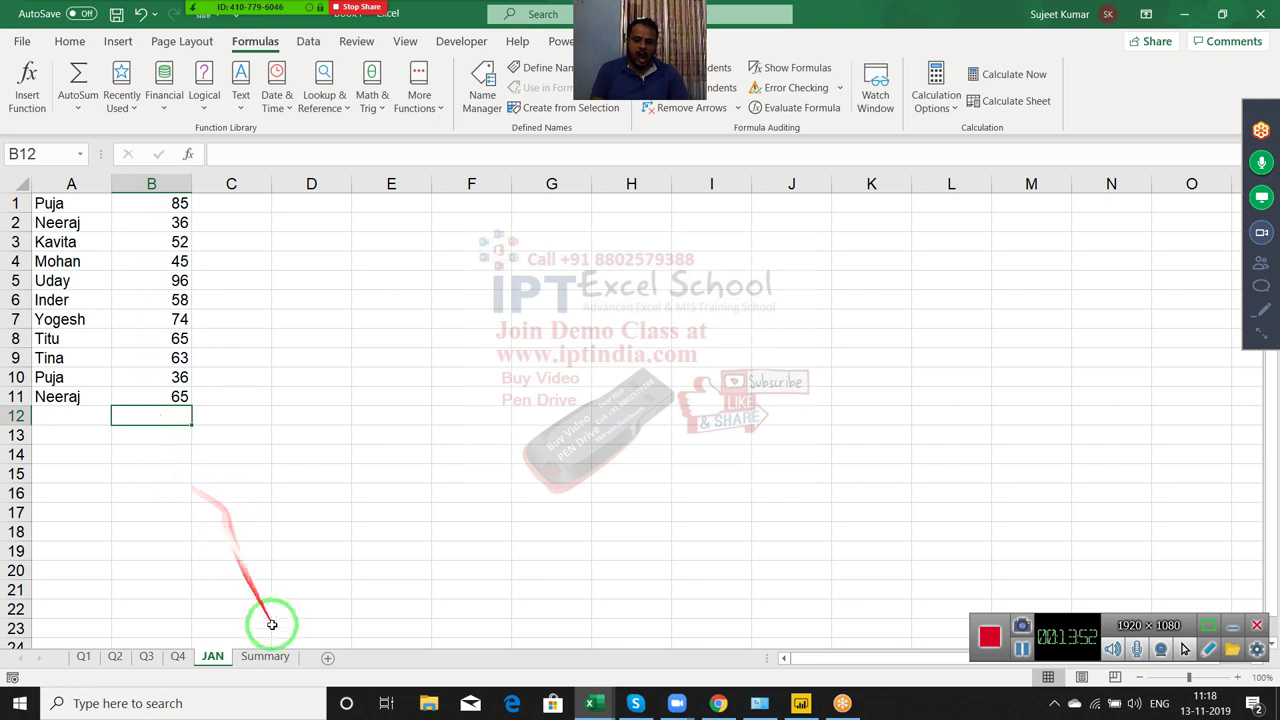
Put header JAN in Summary!F1 and fill the Q4 lookup formulas right across E2:F12
{"action": "left_click", "coordinate": [270, 658]}
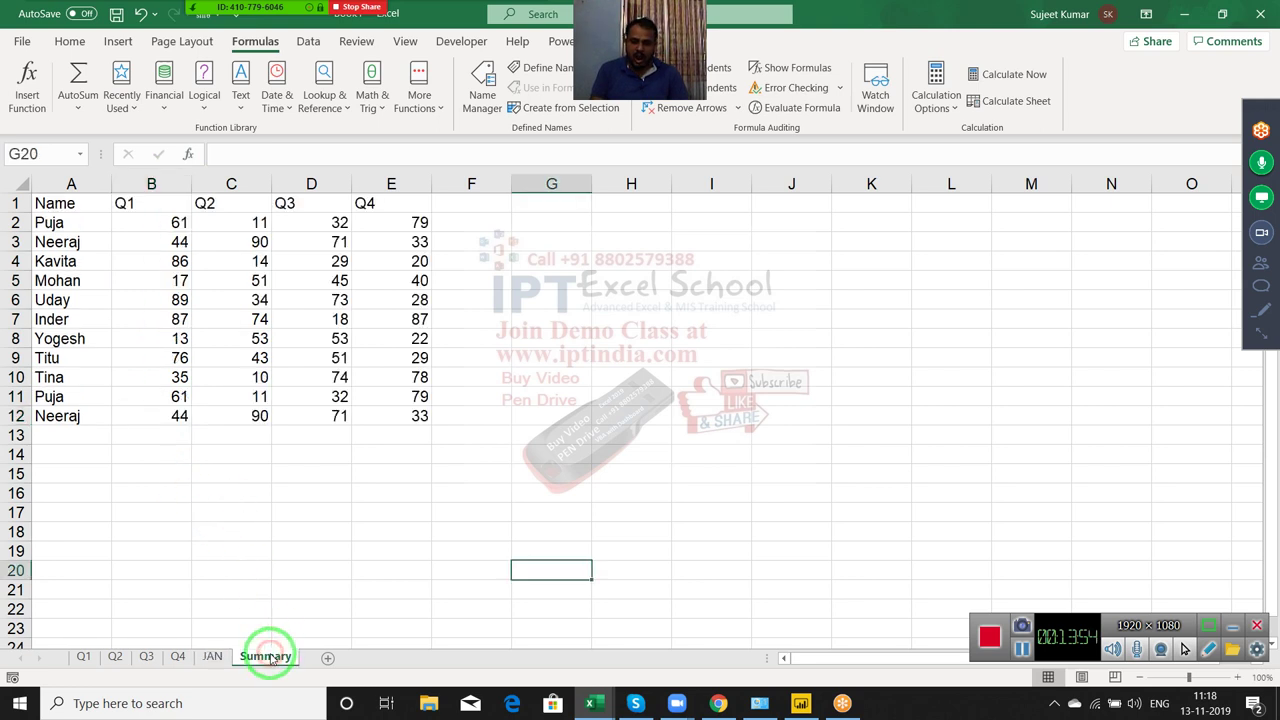
{"action": "left_click", "coordinate": [450, 220]}
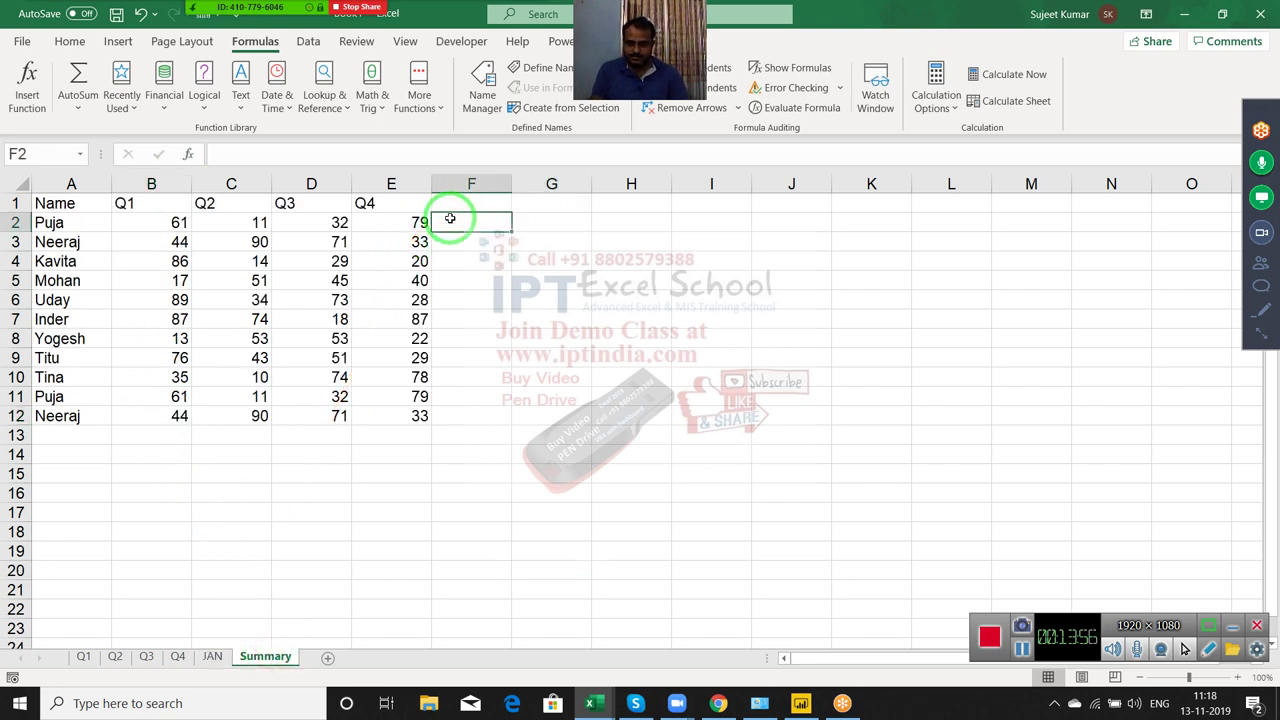
{"action": "left_click", "coordinate": [457, 205]}
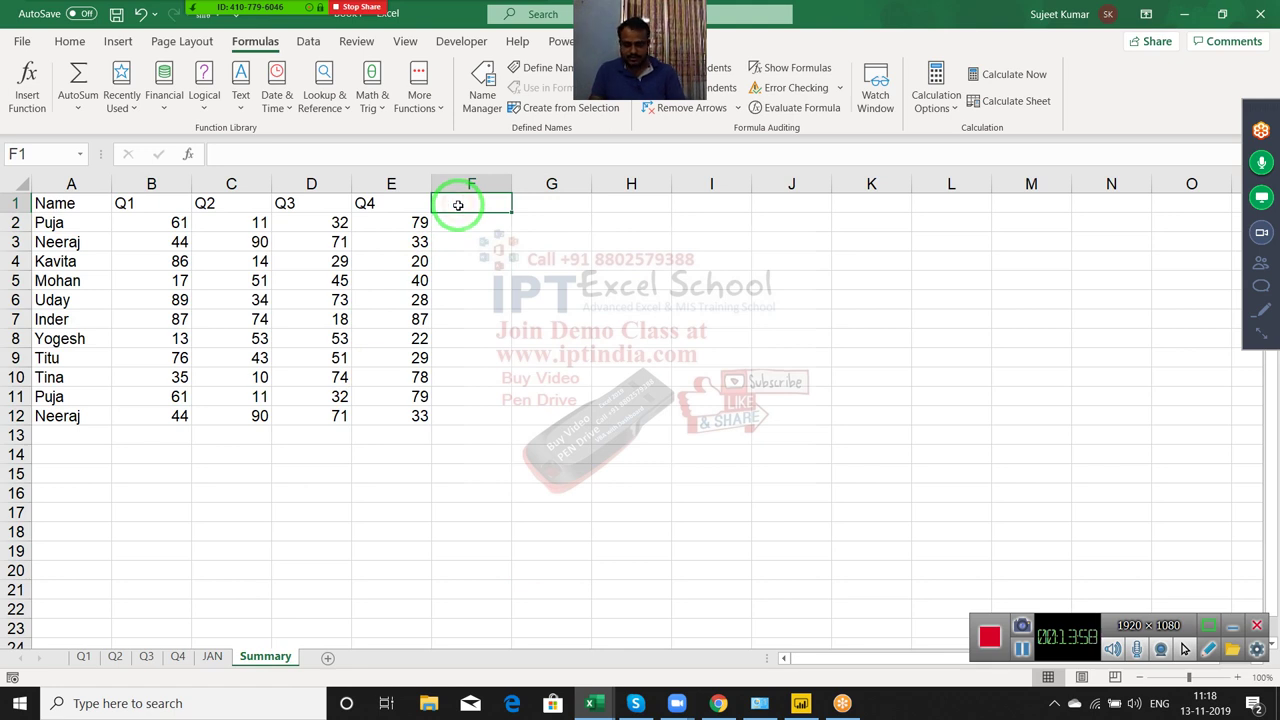
{"action": "type", "text": "JAN"}
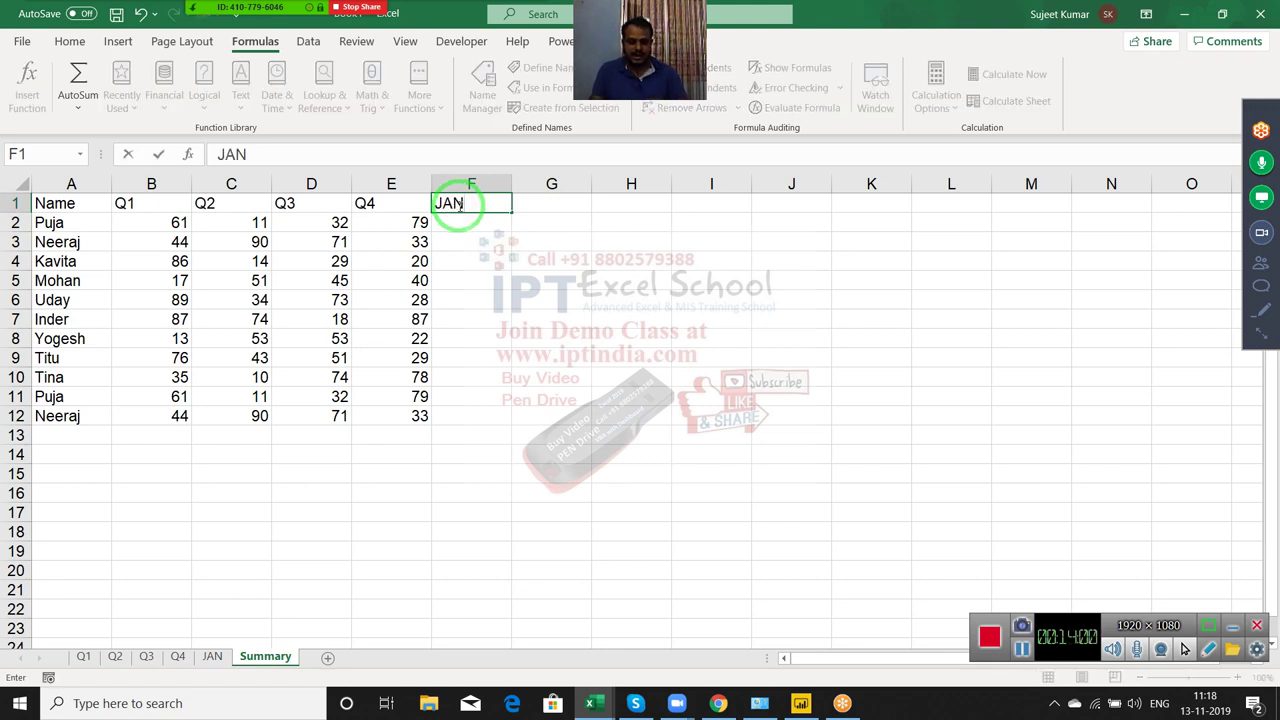
{"action": "key", "text": "Return"}
{"action": "key", "text": "Left"}
{"action": "key", "text": "shift+Right"}
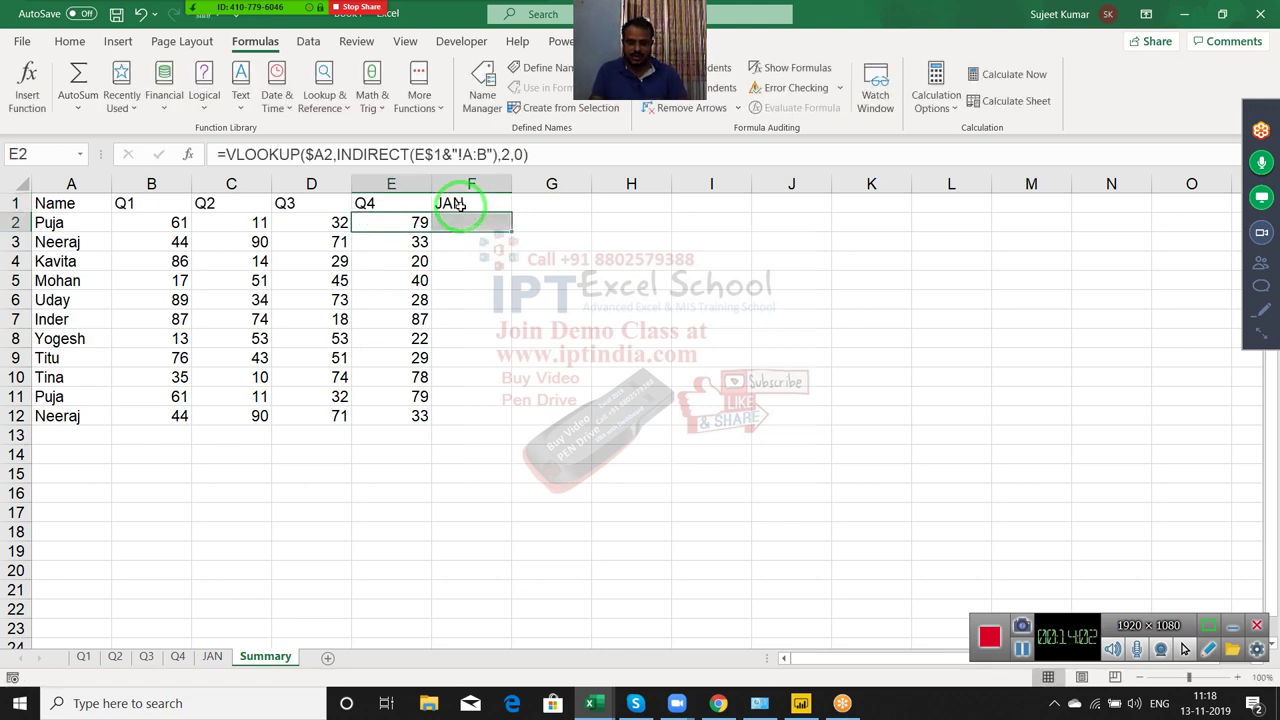
{"action": "key", "text": "ctrl+shift+Down"}
{"action": "key", "text": "ctrl+r"}
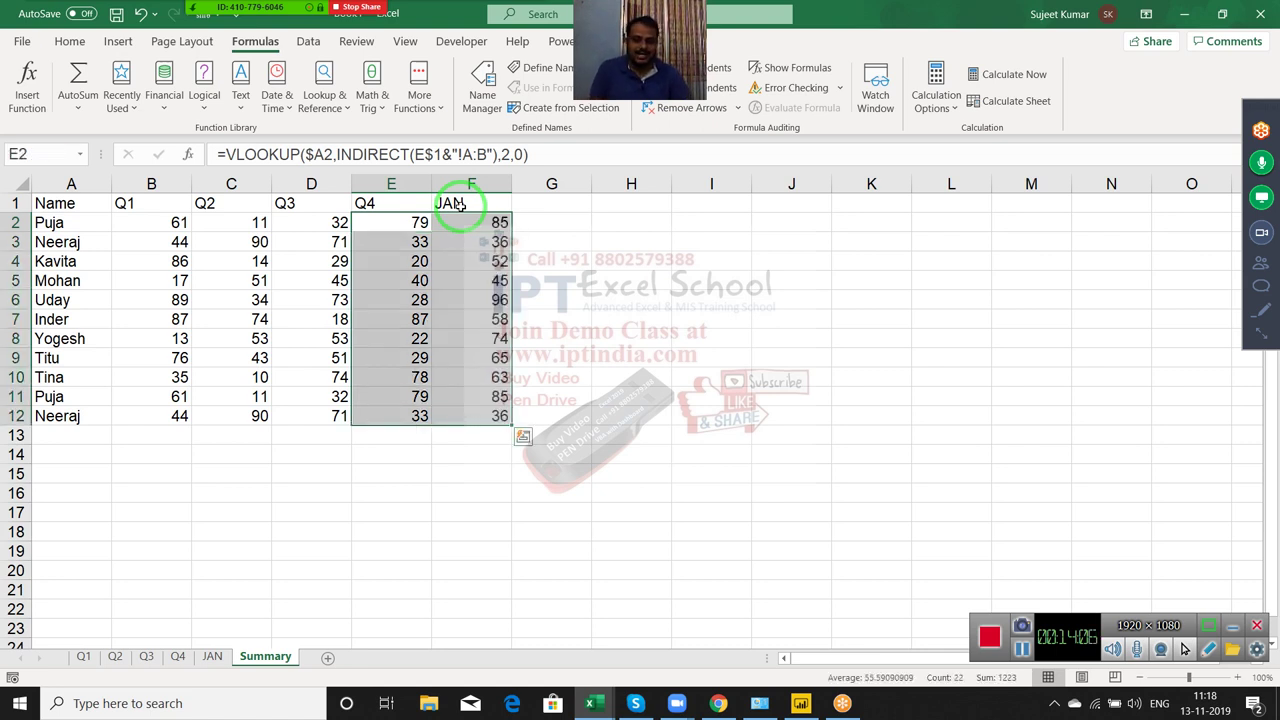
Rename the JAN sheet to DD and change the F1 header to DD
{"action": "left_click", "coordinate": [212, 664]}
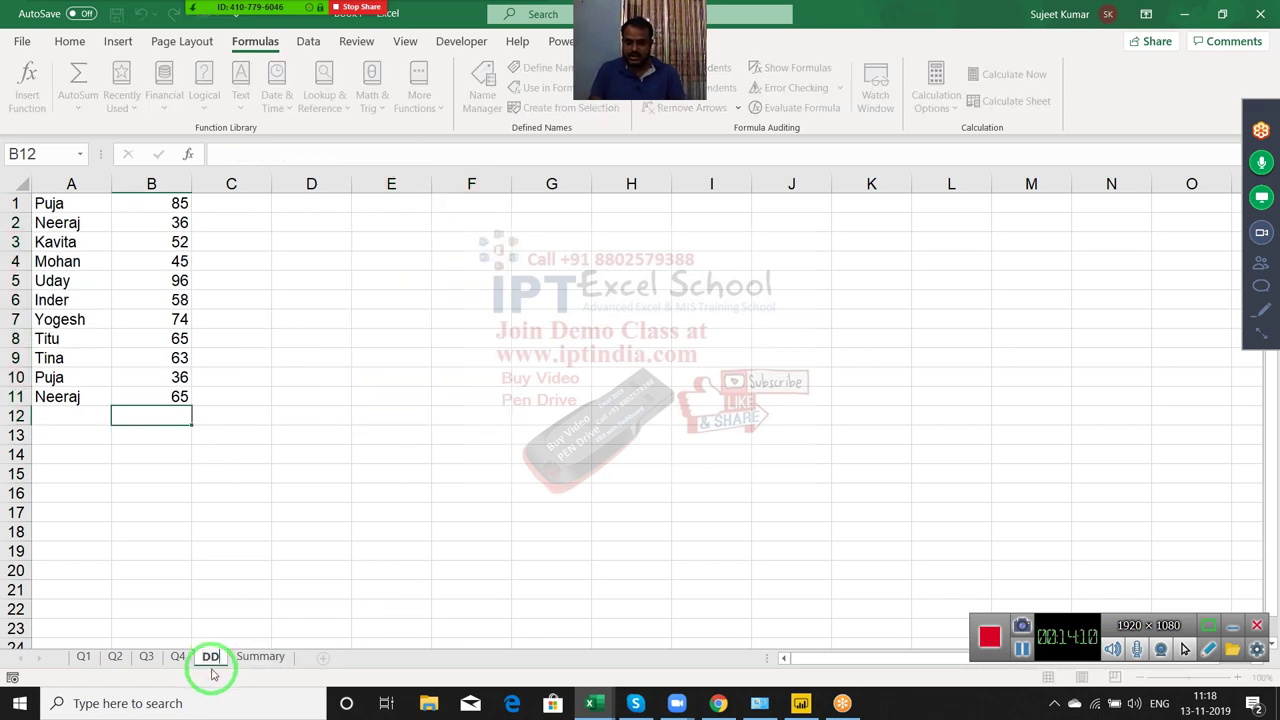
{"action": "type", "text": "DD"}
{"action": "key", "text": "Return"}
{"action": "left_click", "coordinate": [236, 650]}
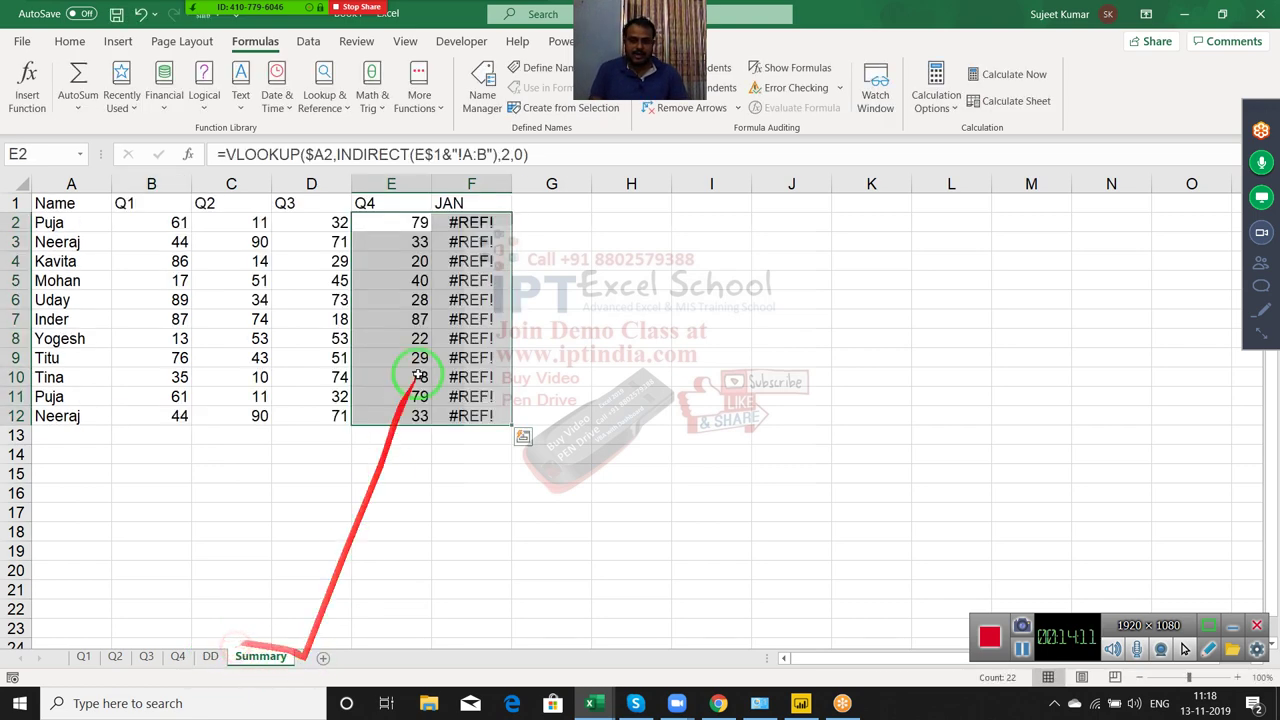
{"action": "left_click", "coordinate": [458, 201]}
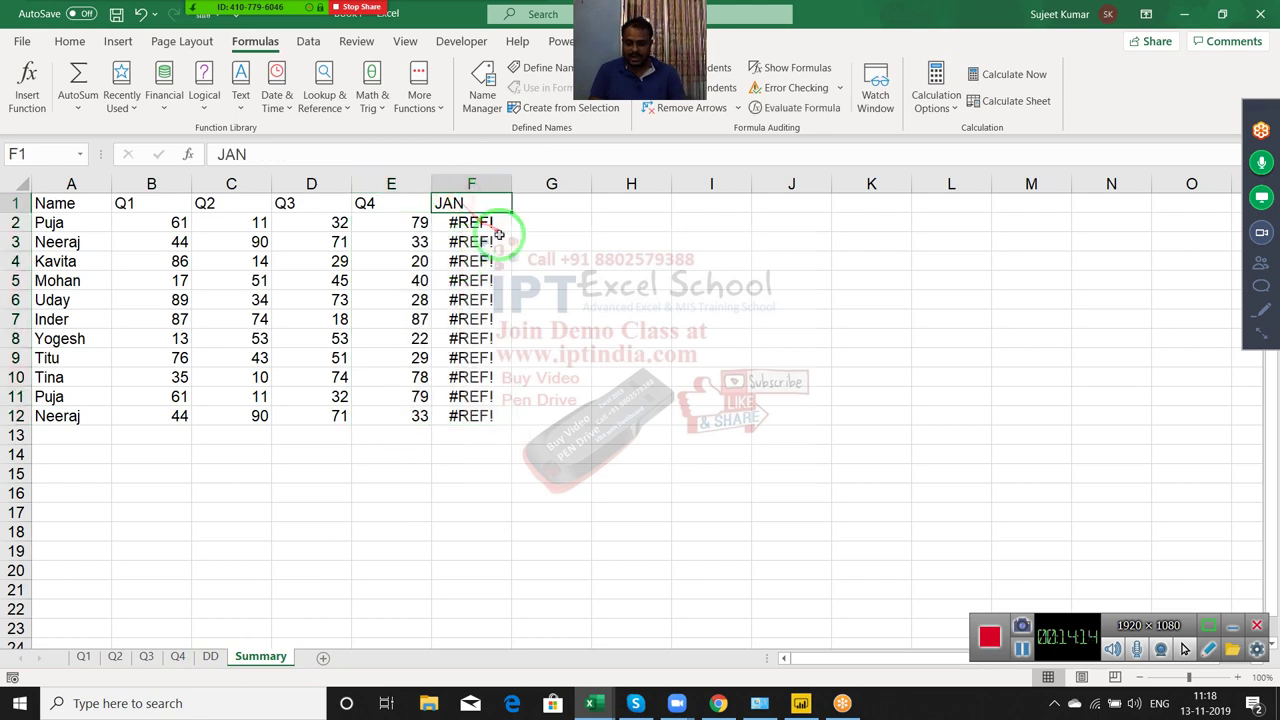
{"action": "type", "text": "DD"}
{"action": "key", "text": "Return"}
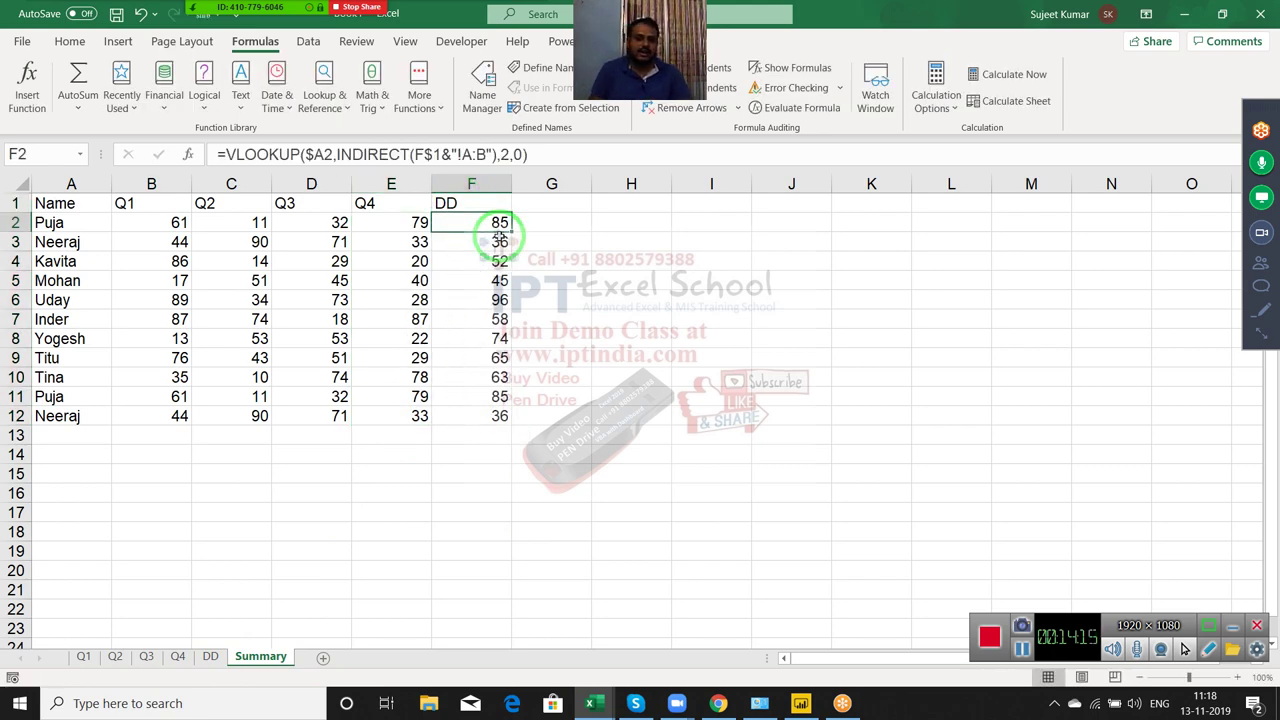
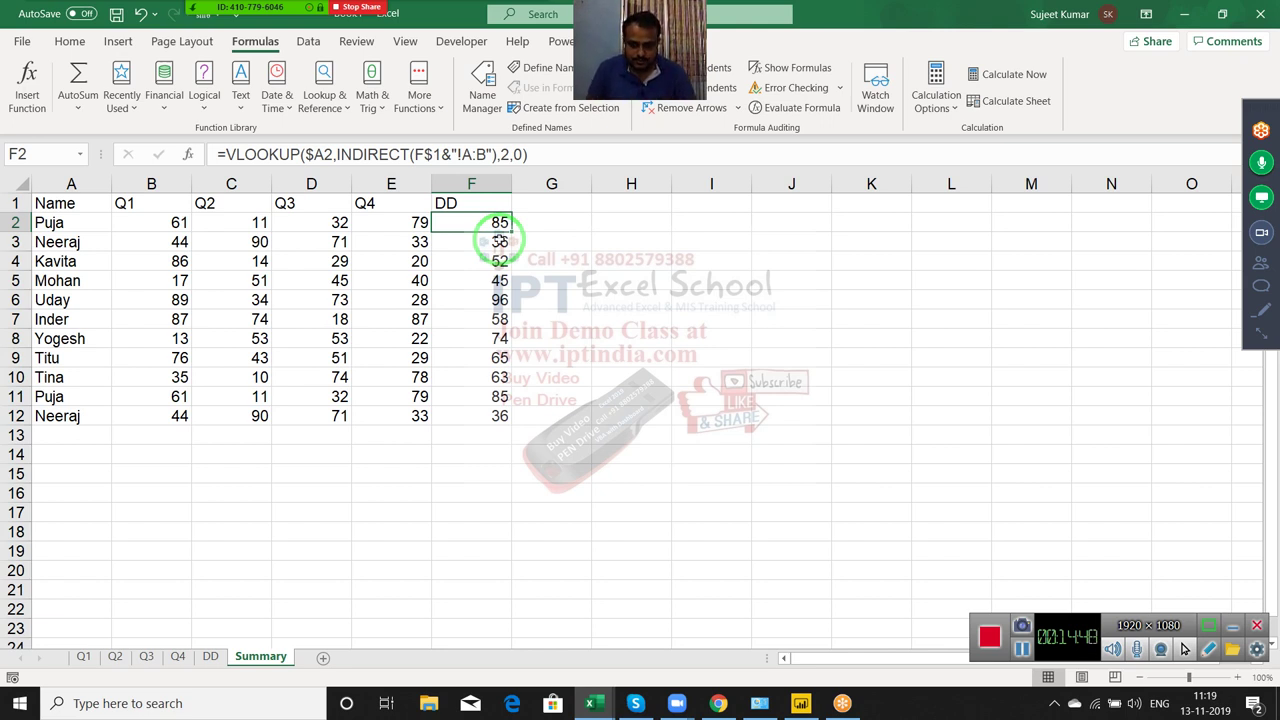
Add a new blank sheet after Summary and name it D1
{"action": "mouse_move", "coordinate": [255, 8]}
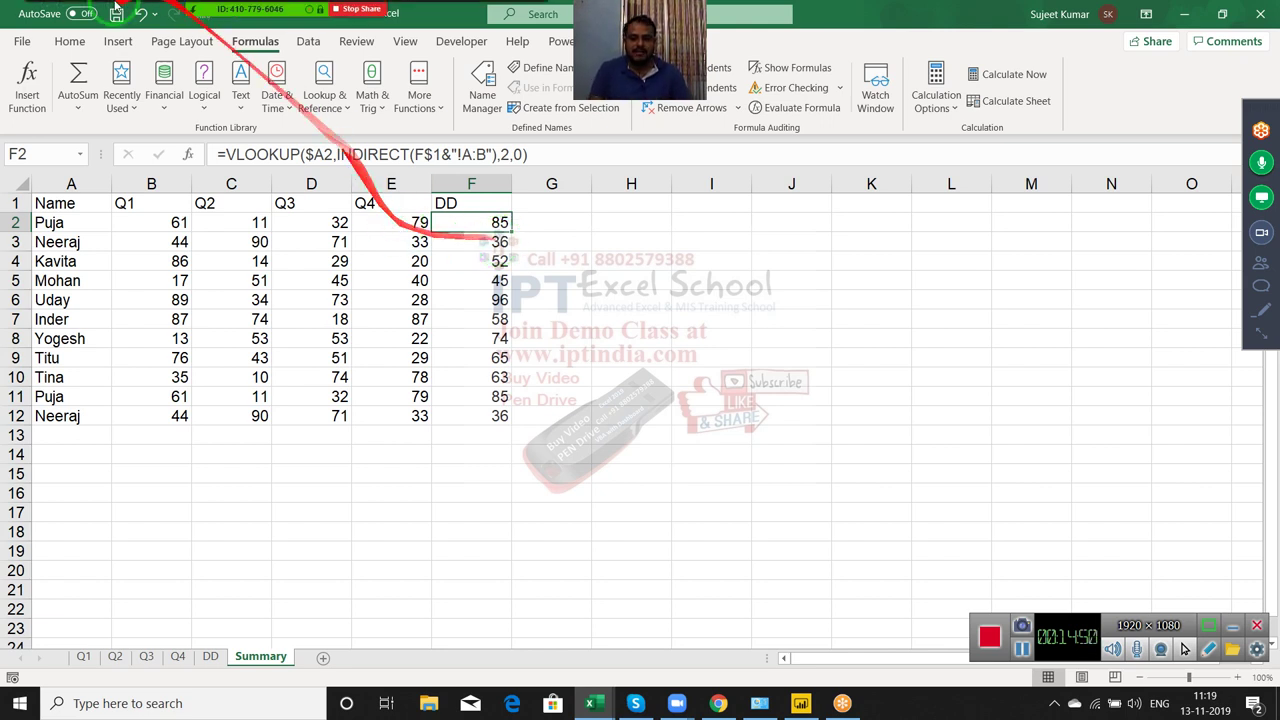
{"action": "left_click", "coordinate": [325, 660]}
{"action": "double_click", "coordinate": [322, 657]}
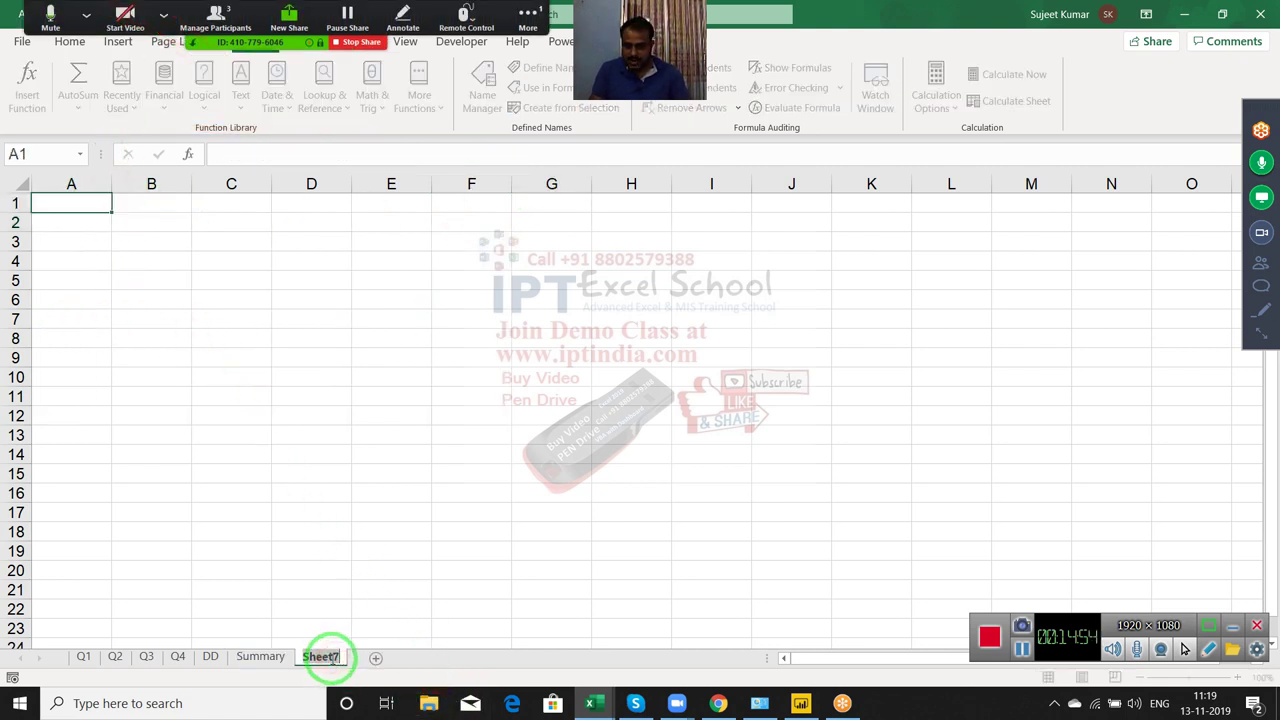
{"action": "type", "text": "D1"}
{"action": "key", "text": "Return"}
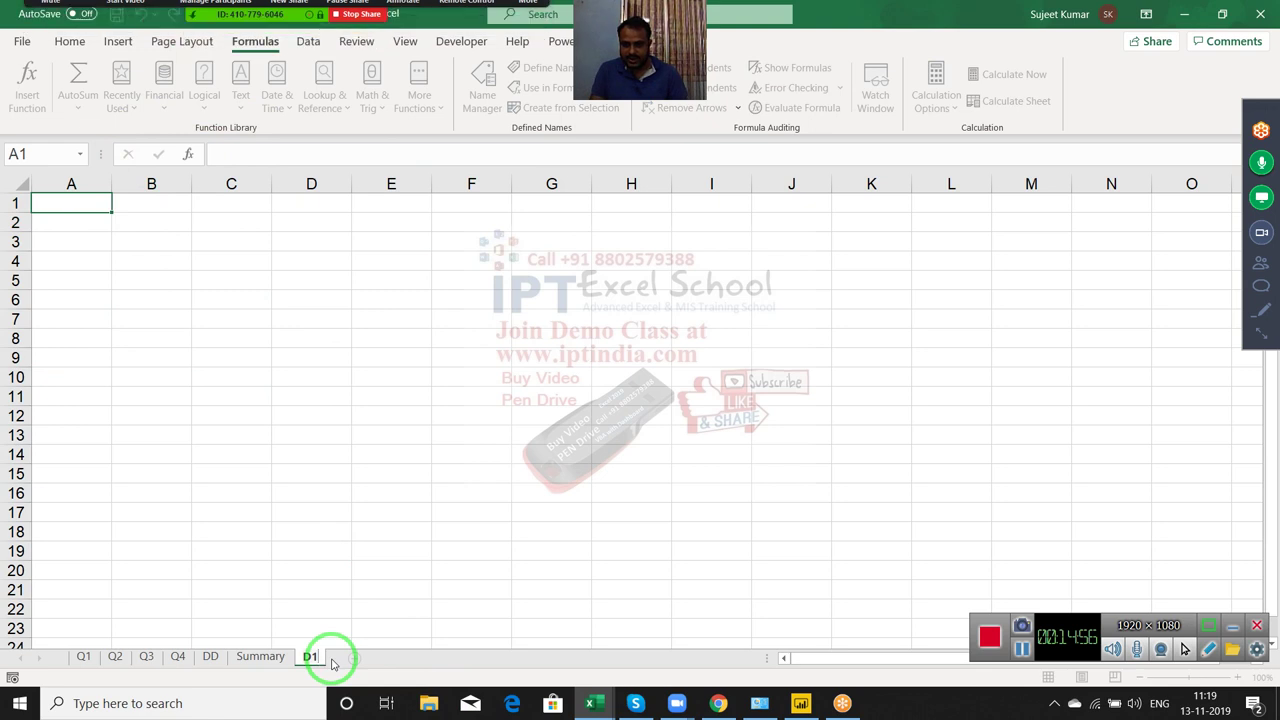
Add another blank sheet and name it D2
{"action": "left_click", "coordinate": [357, 657]}
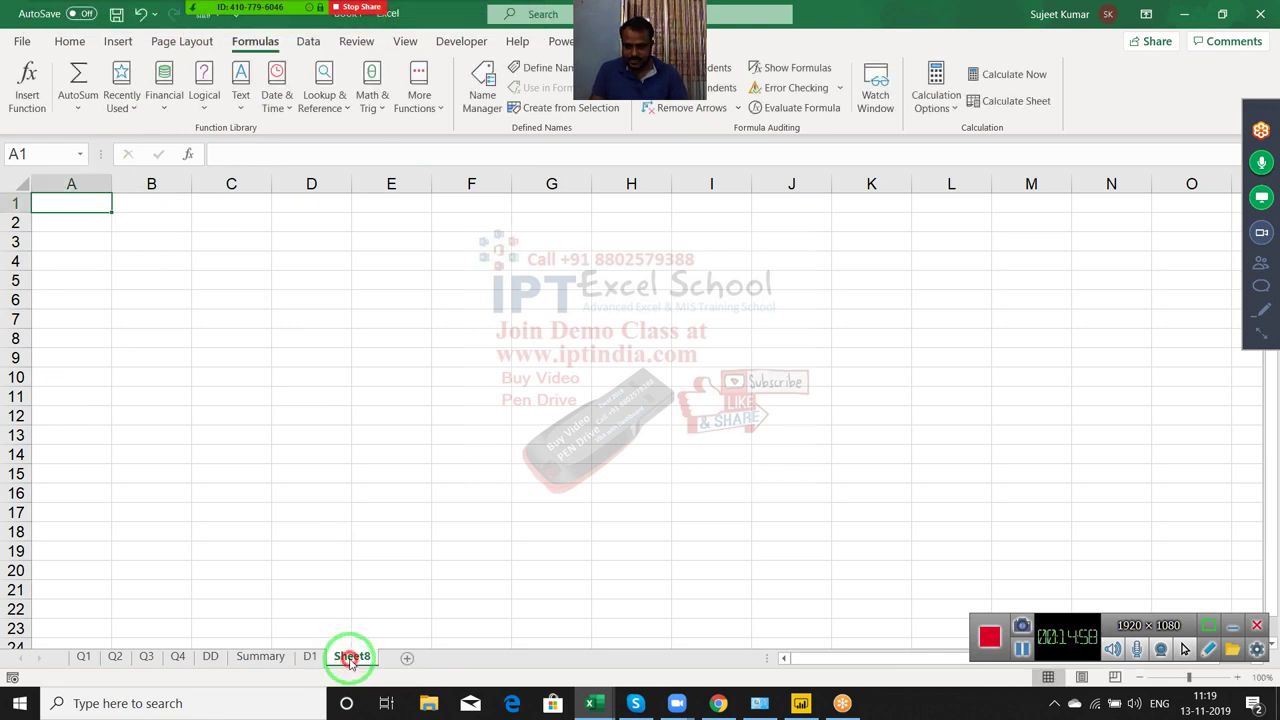
{"action": "double_click", "coordinate": [352, 657]}
{"action": "type", "text": "D2"}
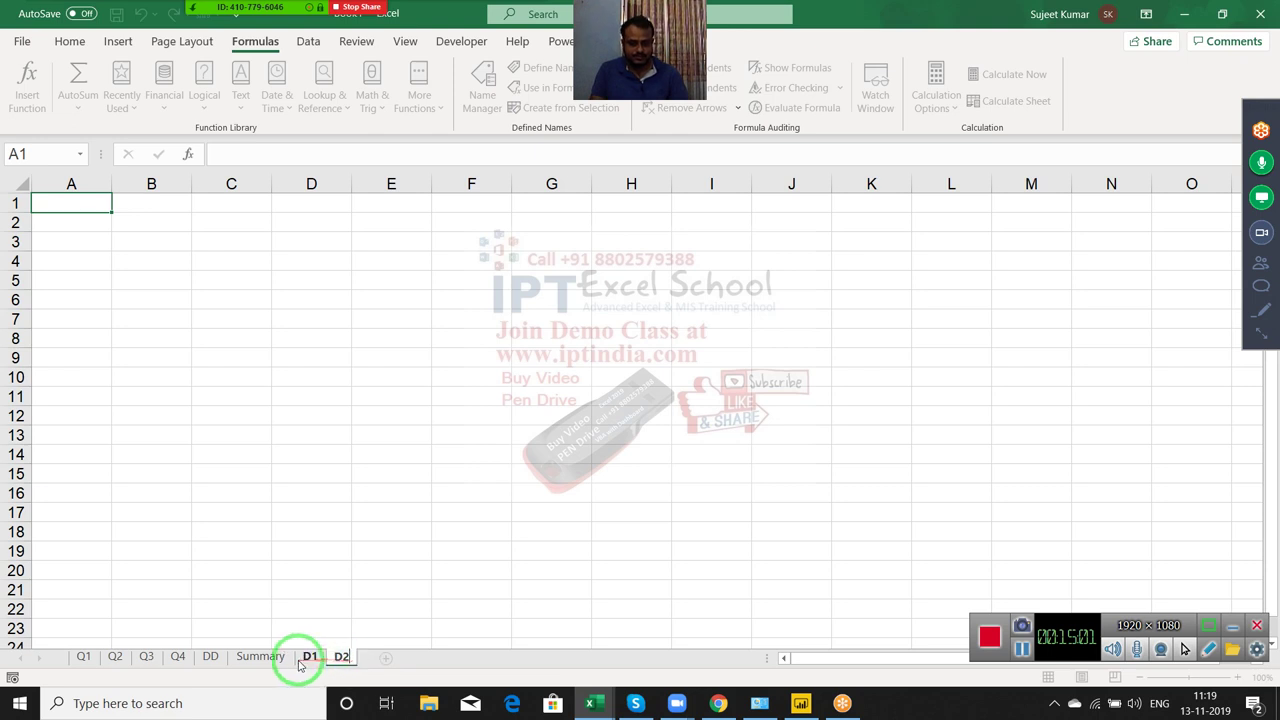
{"action": "left_click", "coordinate": [309, 657]}
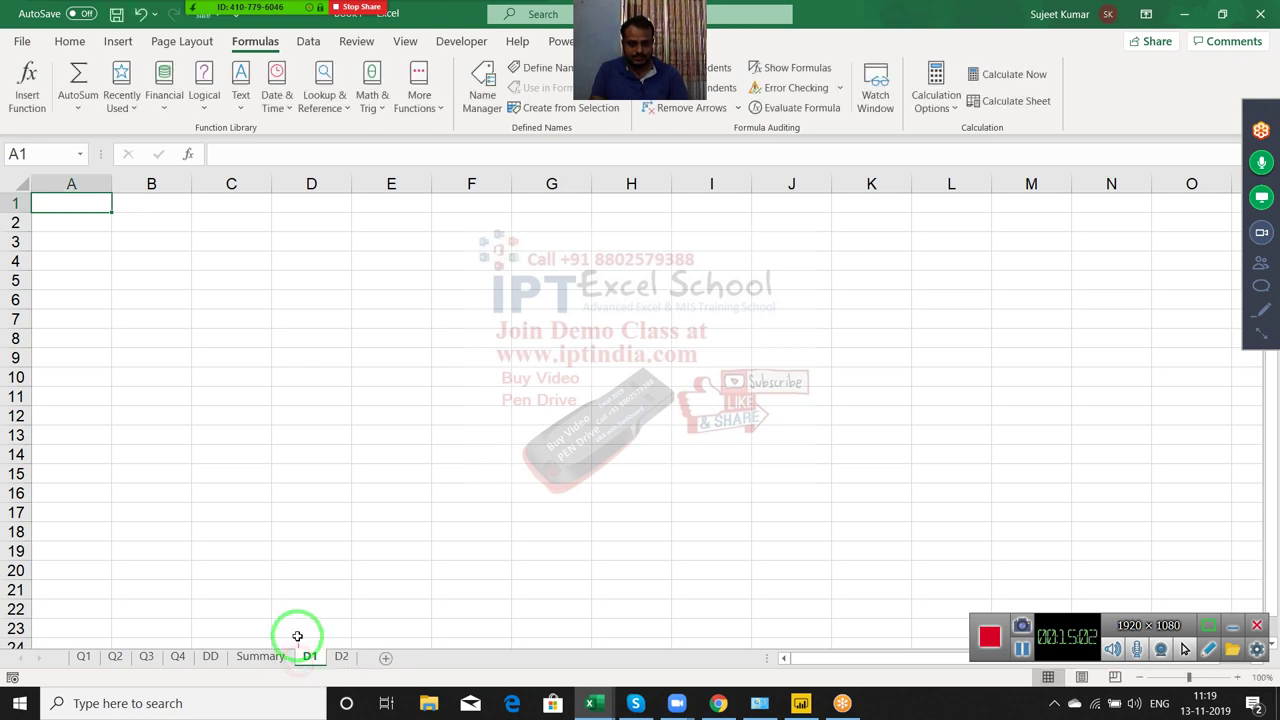
Select the Name column A1:A11 on the Summary sheet
{"action": "left_click", "coordinate": [287, 547]}
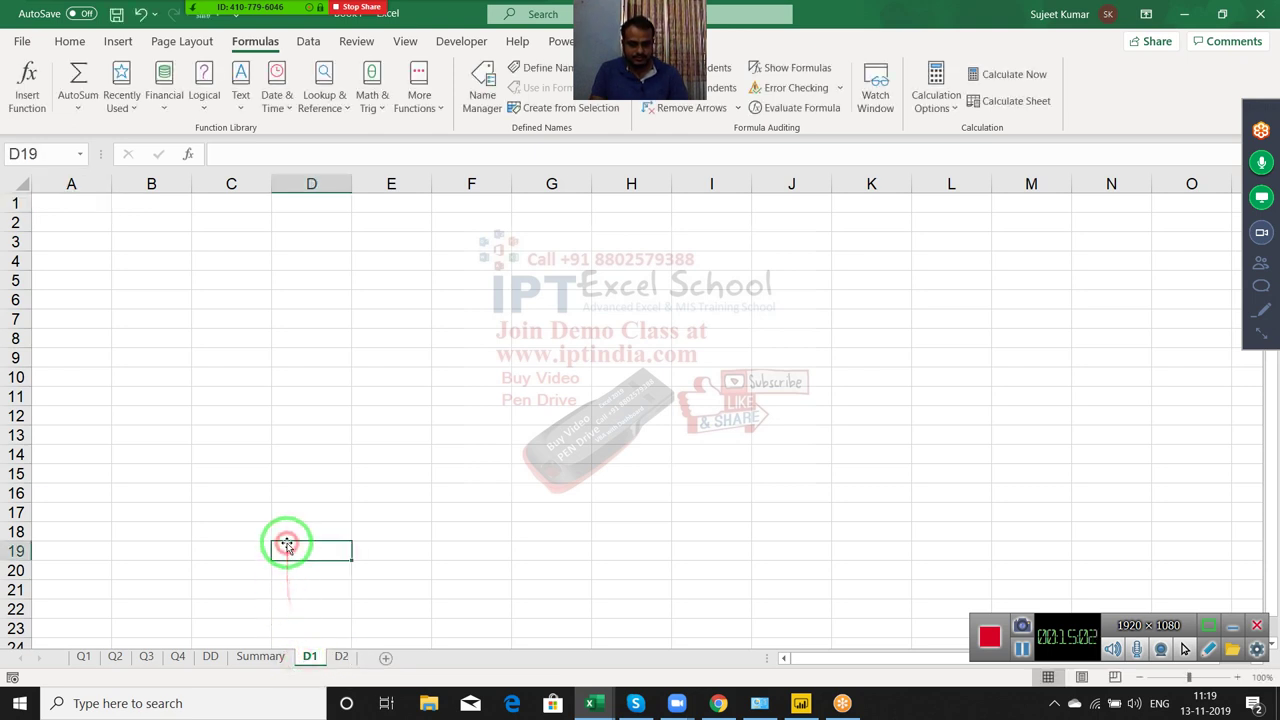
{"action": "left_click", "coordinate": [262, 657]}
{"action": "left_click_drag", "start_coordinate": [67, 210], "coordinate": [62, 396]}
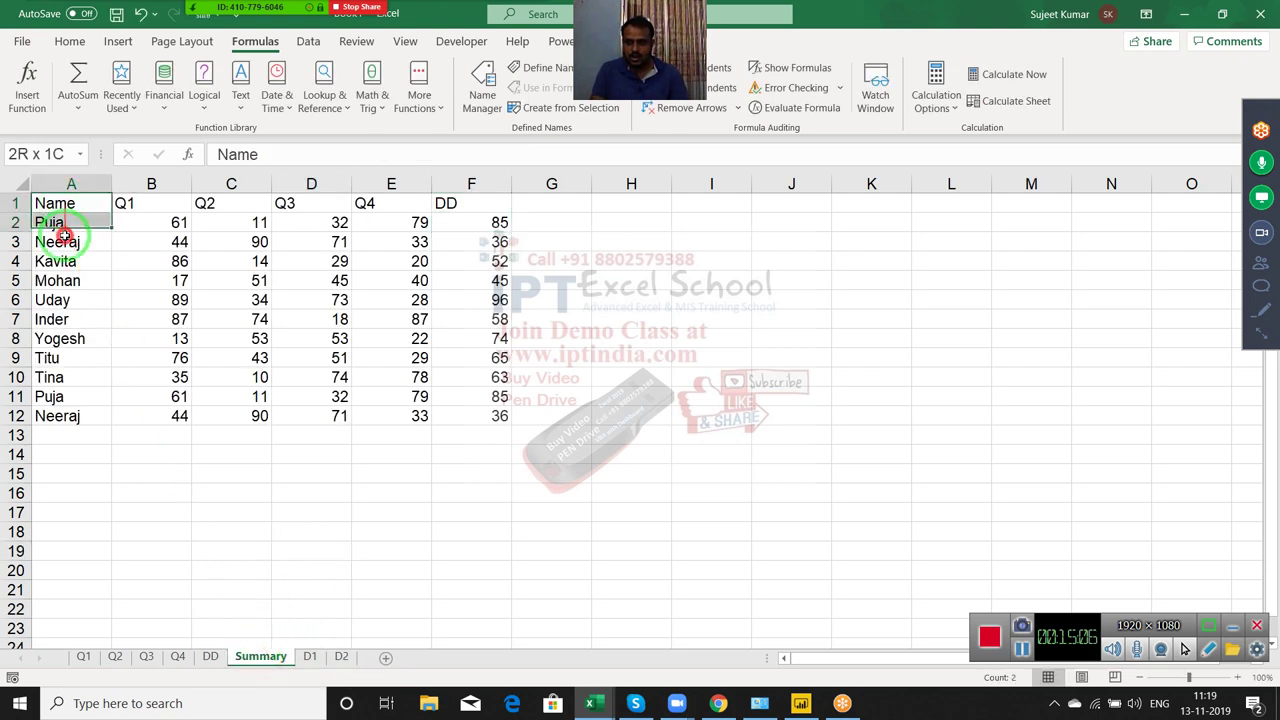
On sheet D1, enter the headers ID and Name in A1:B1
{"action": "left_click", "coordinate": [309, 657]}
{"action": "left_click", "coordinate": [65, 206]}
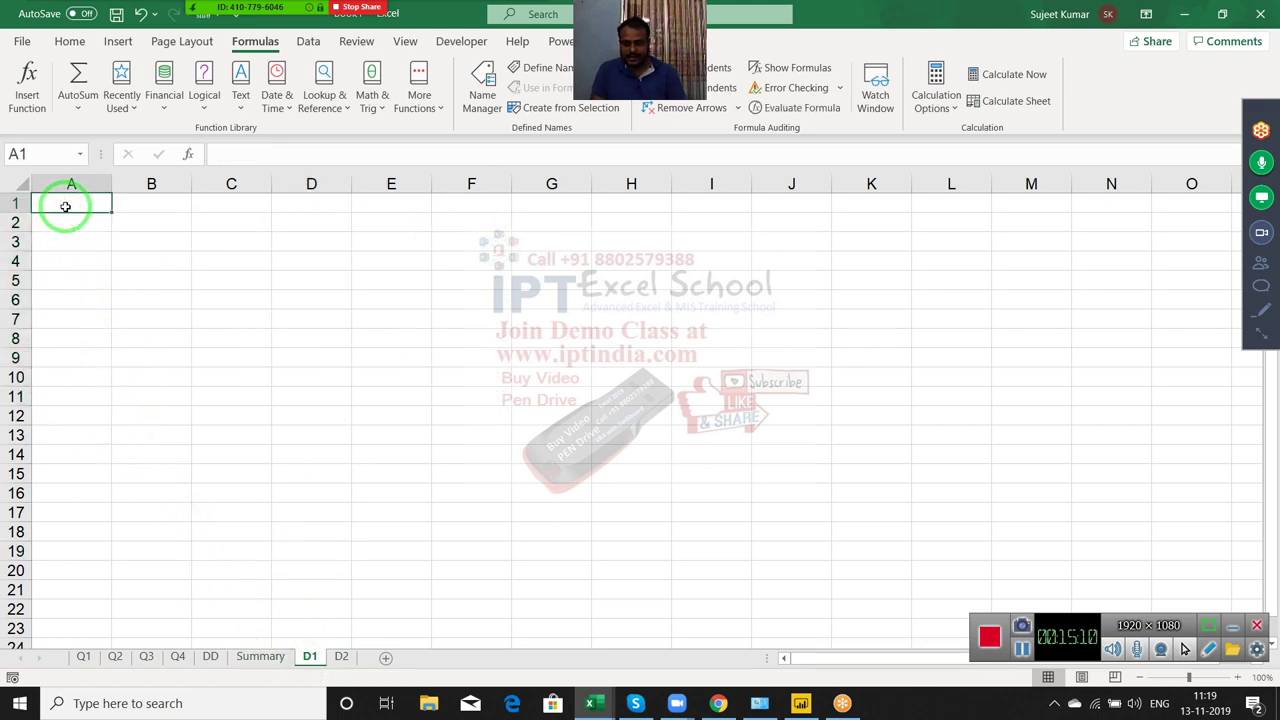
{"action": "type", "text": "ID"}
{"action": "key", "text": "Return"}
{"action": "key", "text": "Up"}
{"action": "key", "text": "Right"}
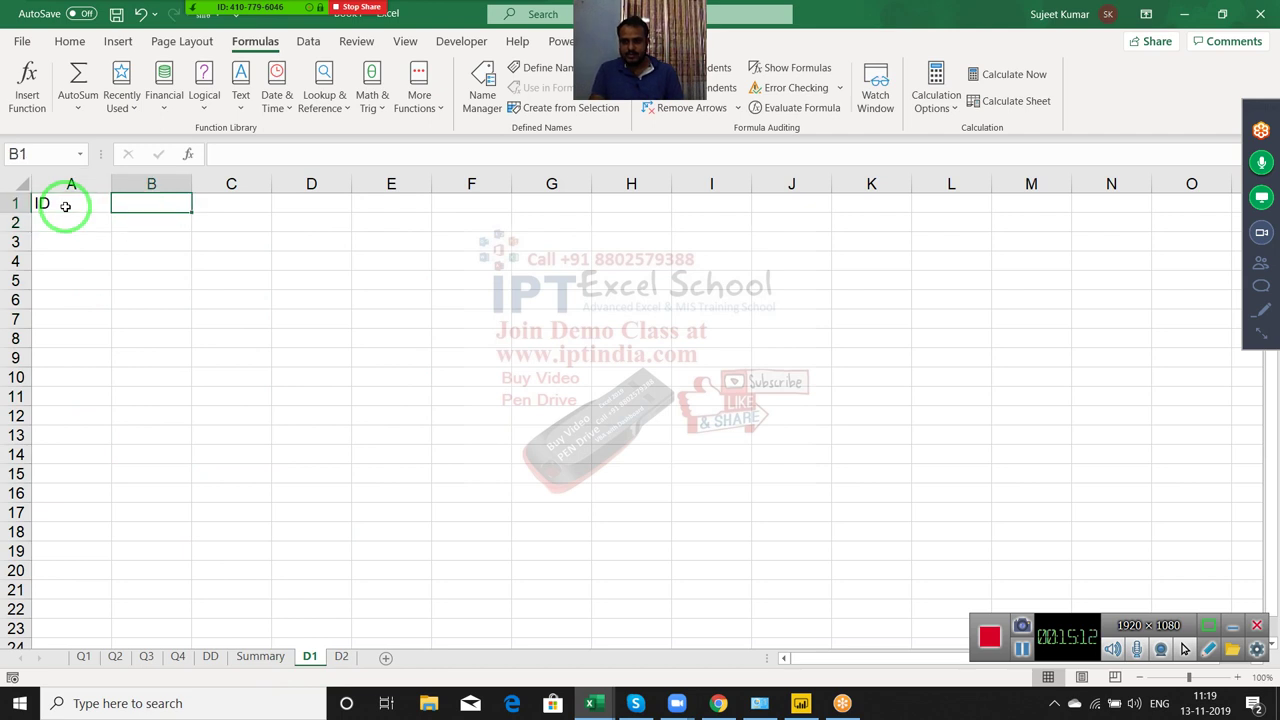
{"action": "type", "text": "NAme"}
{"action": "key", "text": "Return"}
Fill the IDs 101 through 114 down column A
{"action": "key", "text": "Left"}
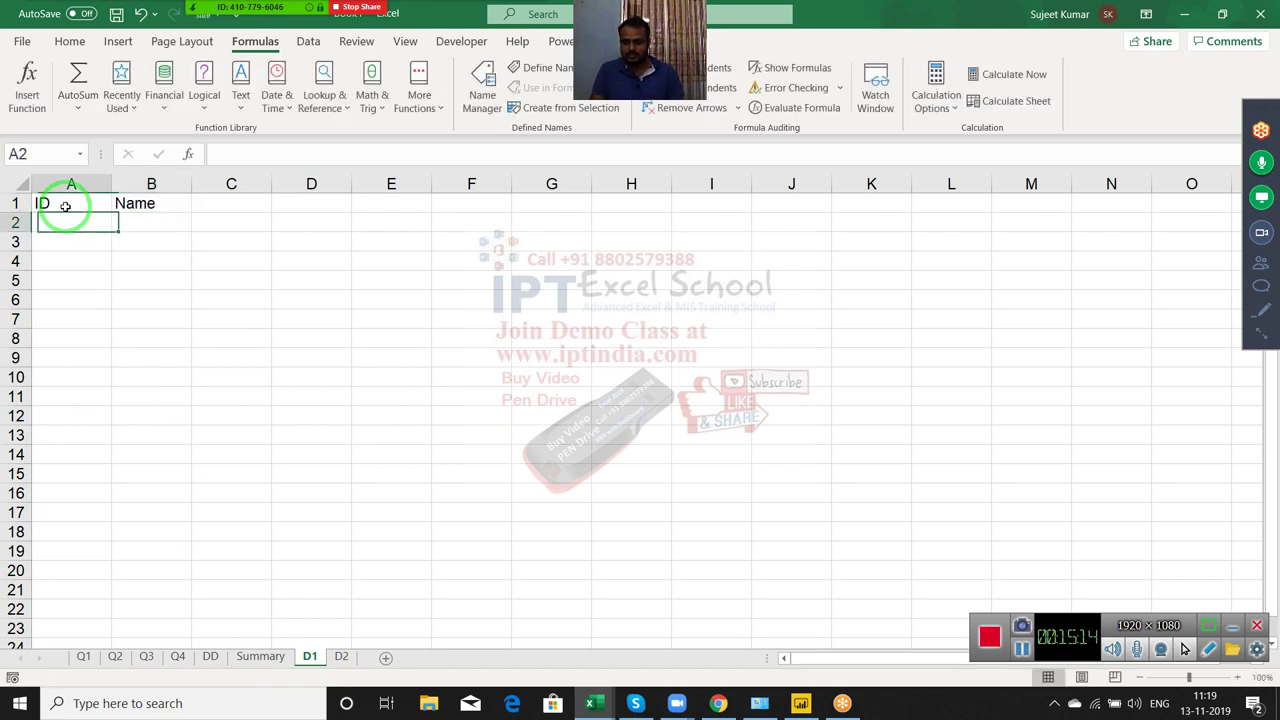
{"action": "type", "text": "10"}
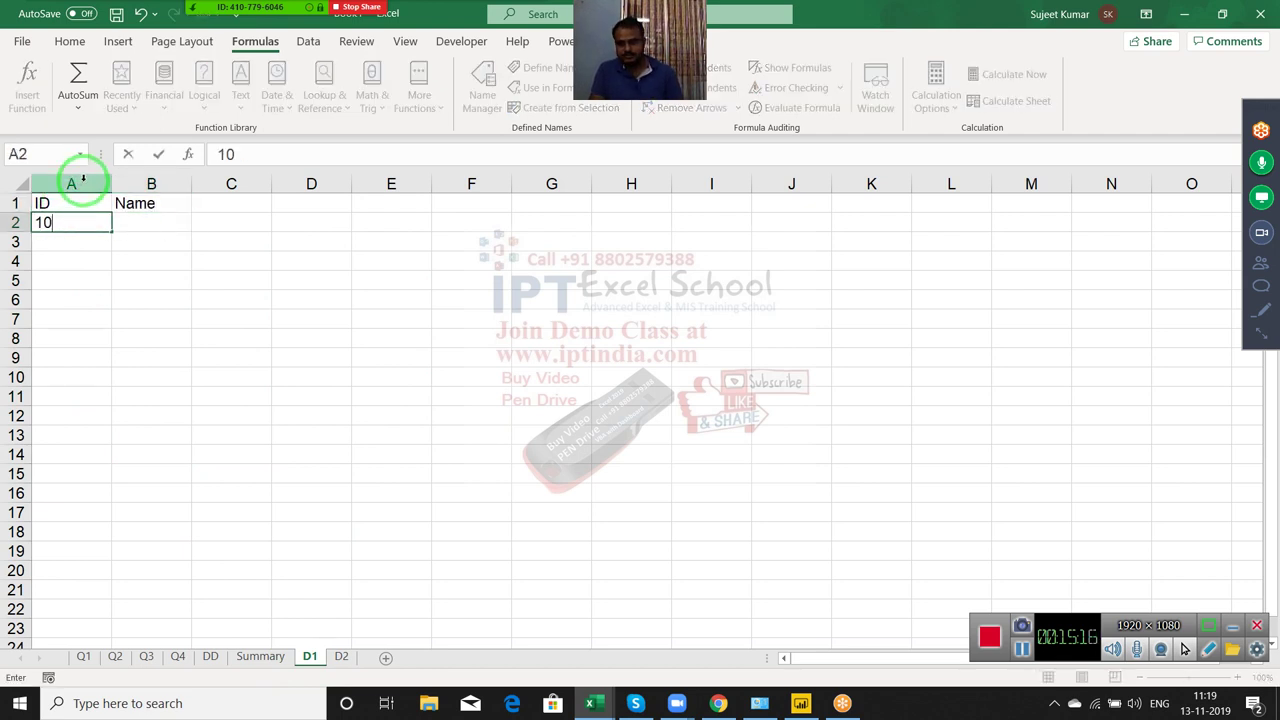
{"action": "type", "text": "1"}
{"action": "key", "text": "Return"}
{"action": "type", "text": "1"}
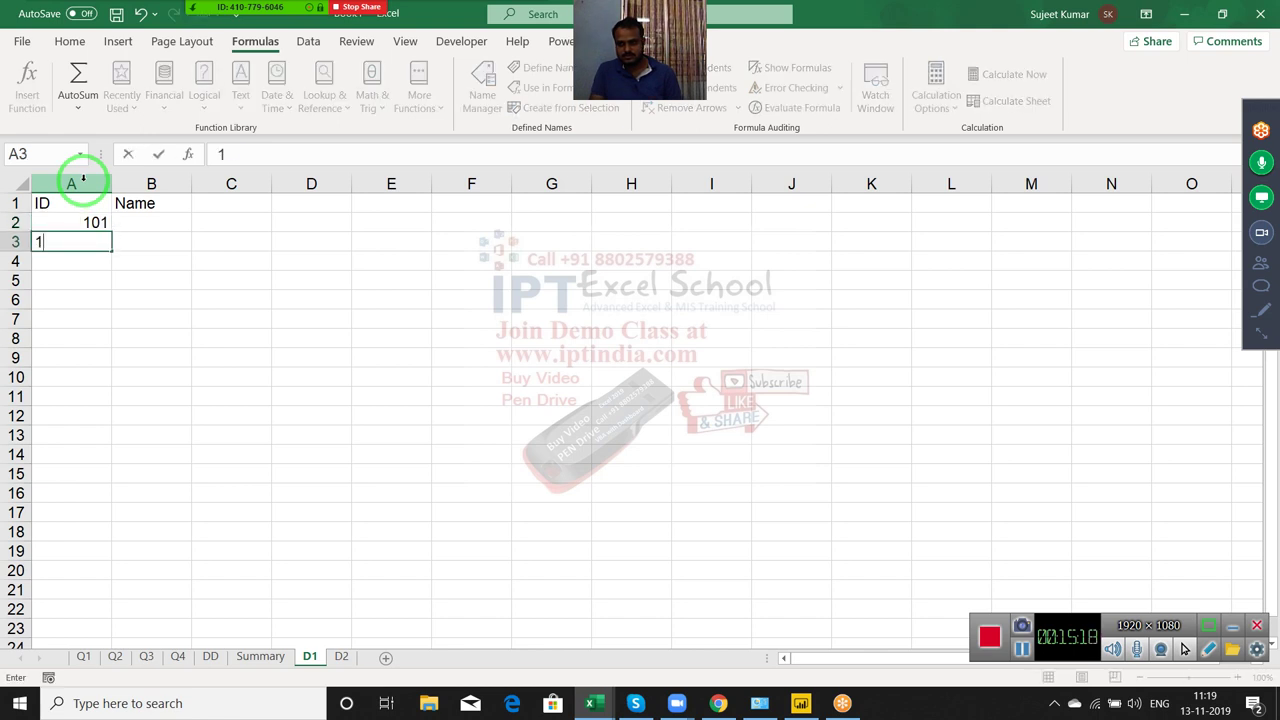
{"action": "key", "text": "Return"}
{"action": "key", "text": "Up"}
{"action": "key", "text": "shift+Up"}
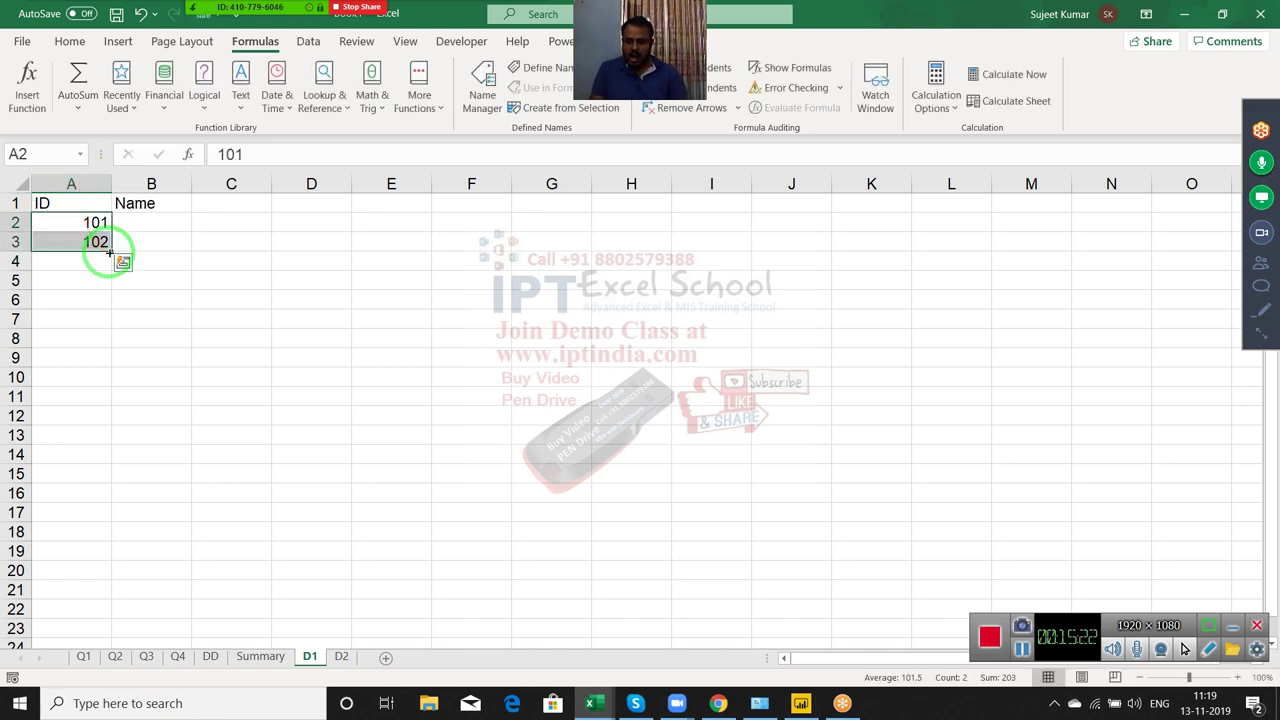
{"action": "left_click_drag", "start_coordinate": [110, 250], "coordinate": [121, 478]}
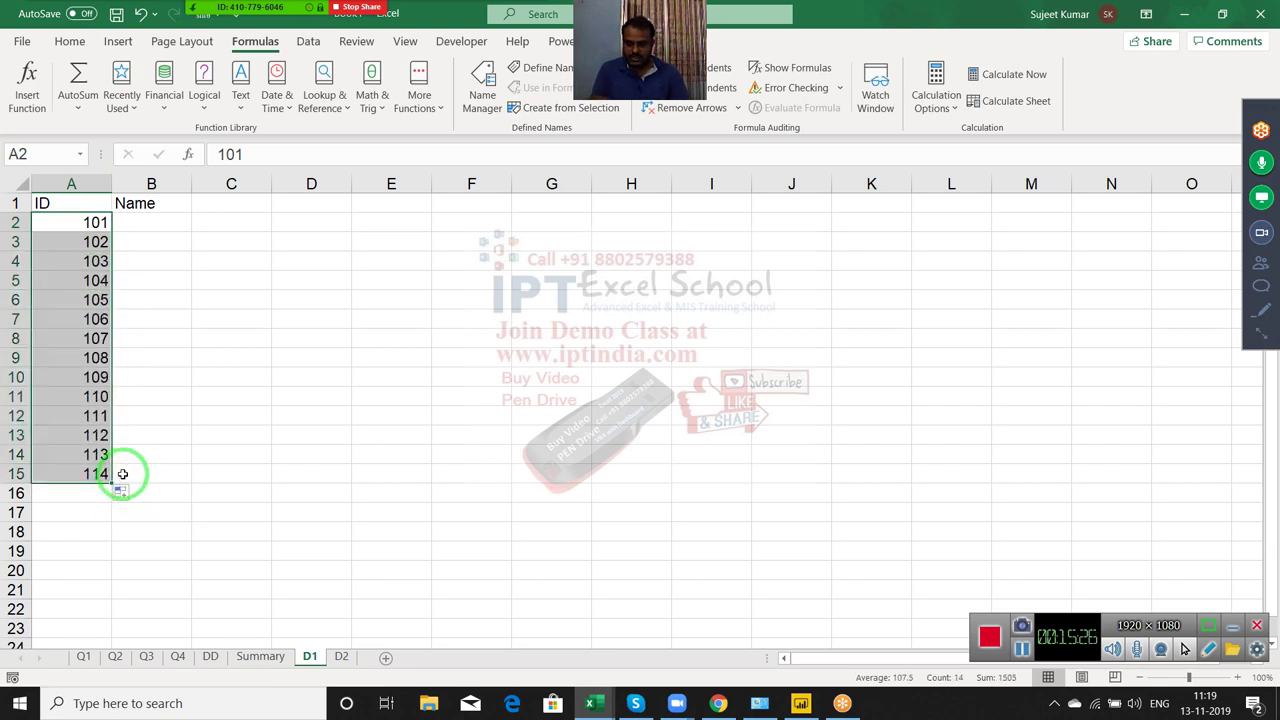
Enter Puja in B2 and fill names down beside all the IDs
{"action": "left_click", "coordinate": [182, 234]}
{"action": "left_click", "coordinate": [182, 226]}
{"action": "type", "text": "Puja"}
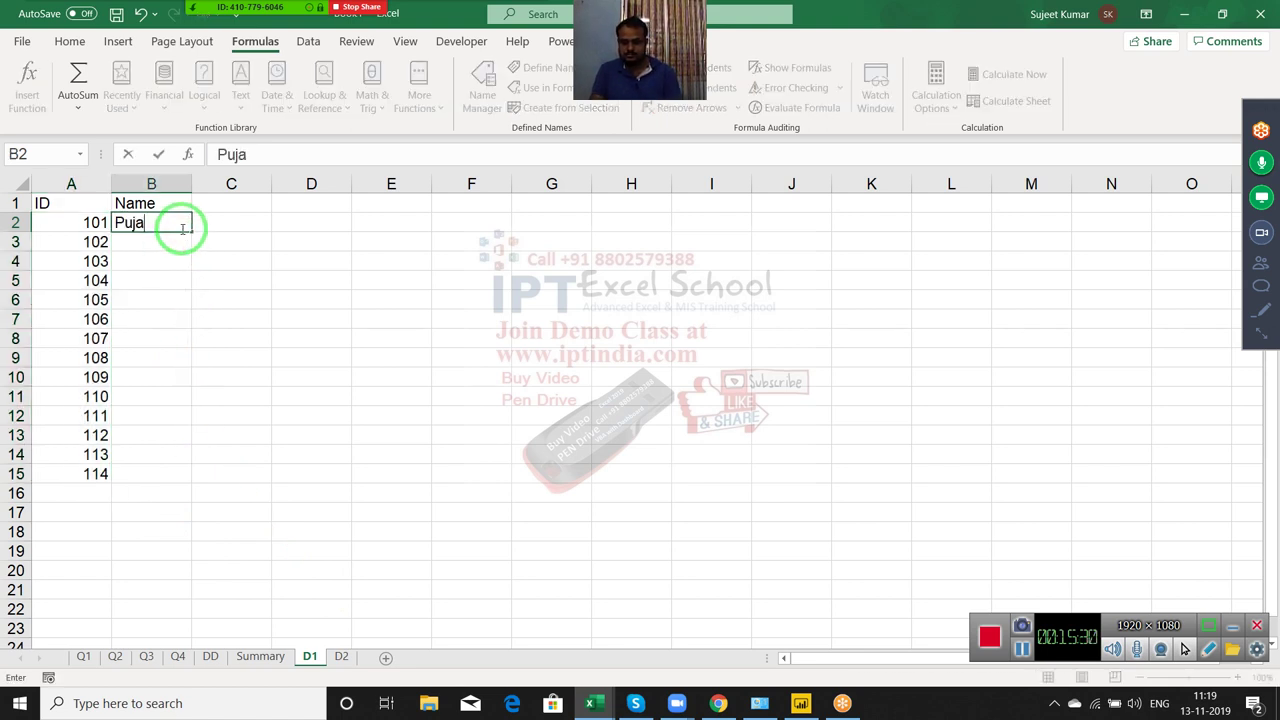
{"action": "left_click", "coordinate": [195, 236]}
{"action": "left_click", "coordinate": [189, 228]}
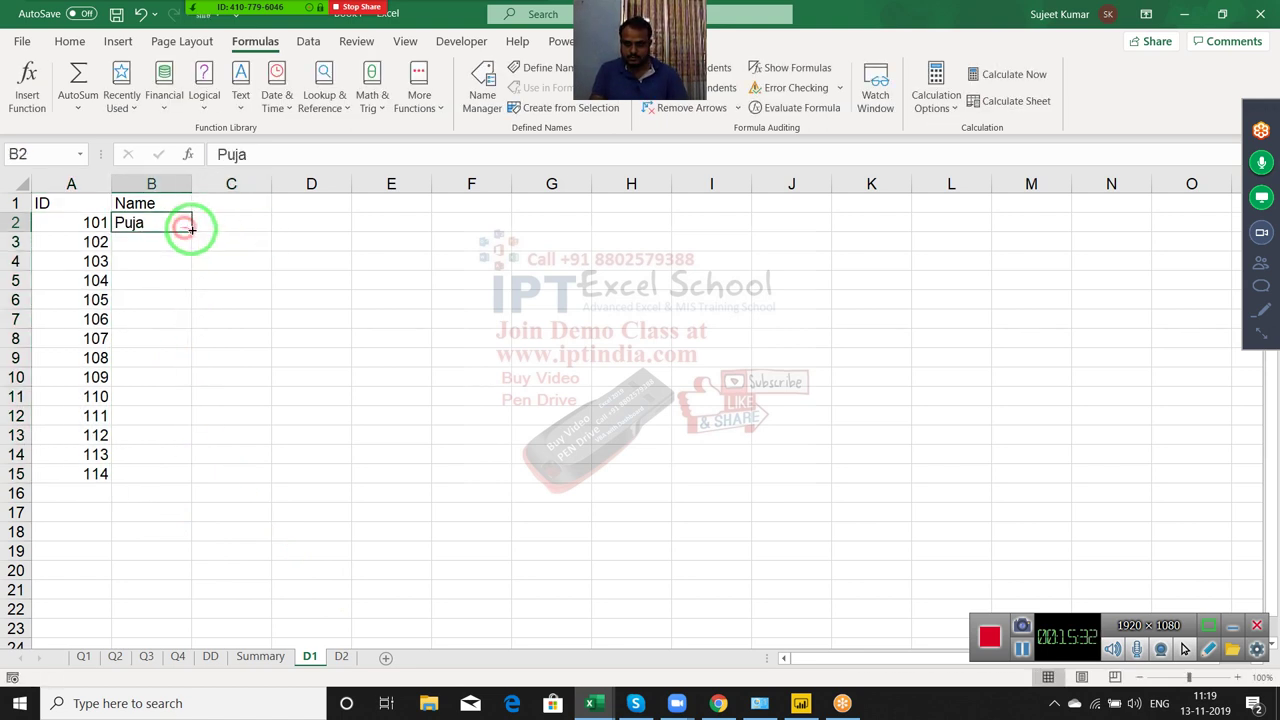
{"action": "double_click", "coordinate": [191, 229]}
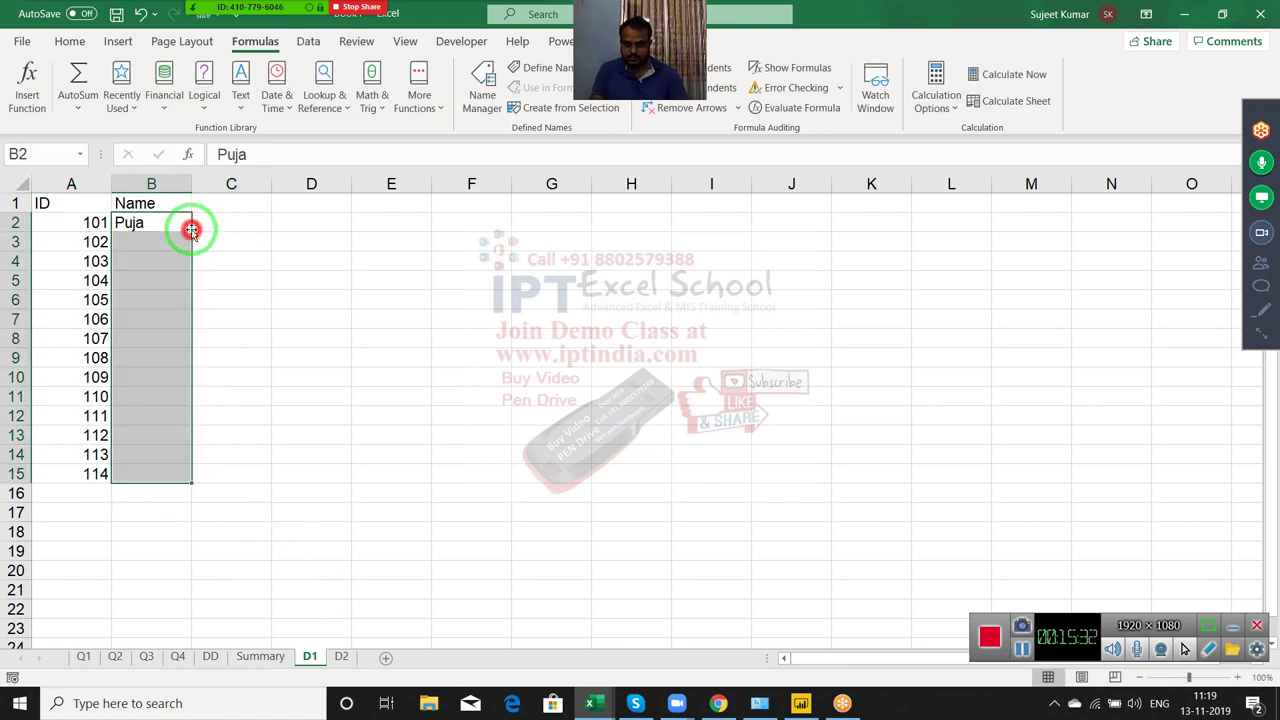
{"action": "left_click", "coordinate": [342, 652]}
Enter the headers ID and Name on sheet D2
{"action": "type", "text": "ID"}
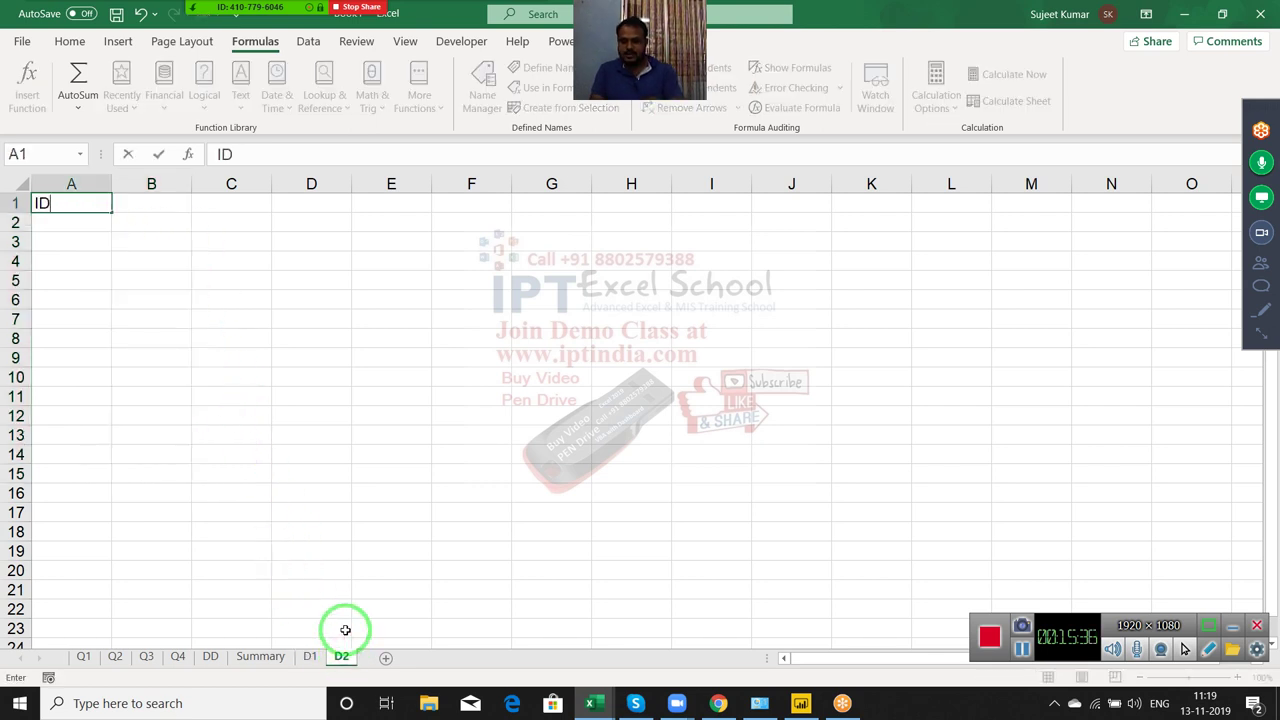
{"action": "key", "text": "Tab"}
{"action": "type", "text": "NAme"}
{"action": "key", "text": "Return"}
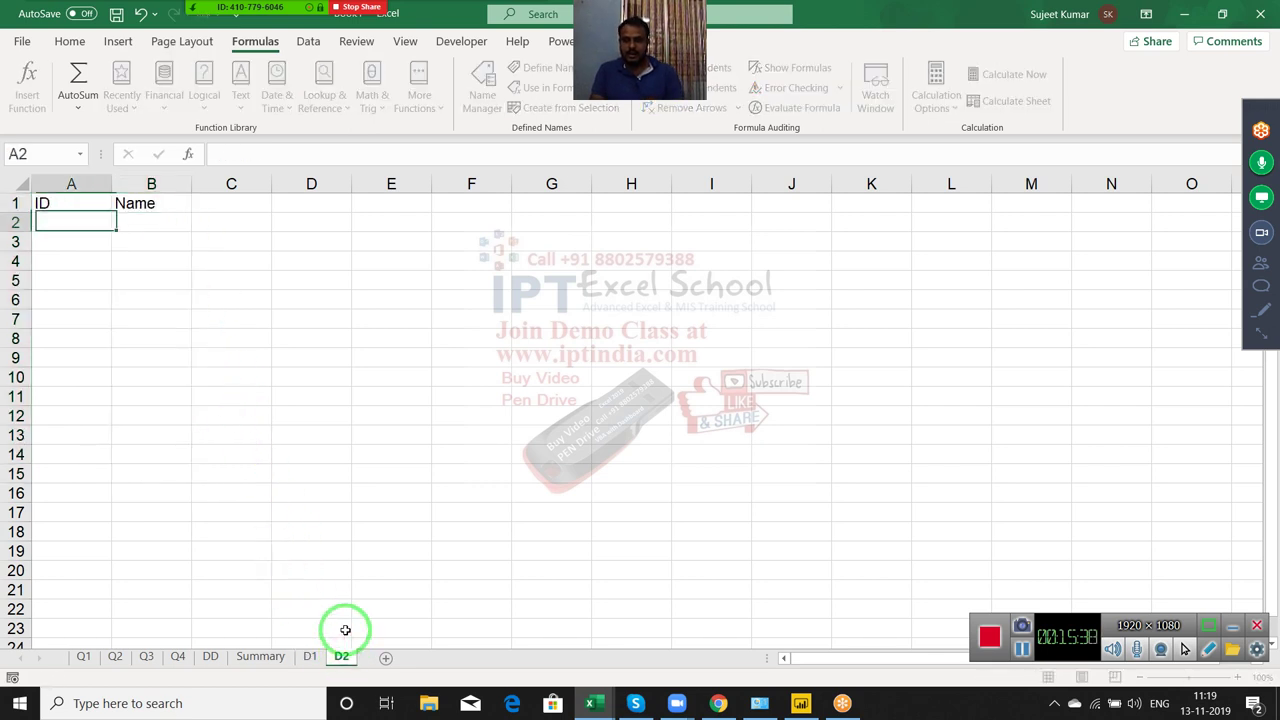
Fill the IDs 115 through 129 down column A
{"action": "type", "text": "115"}
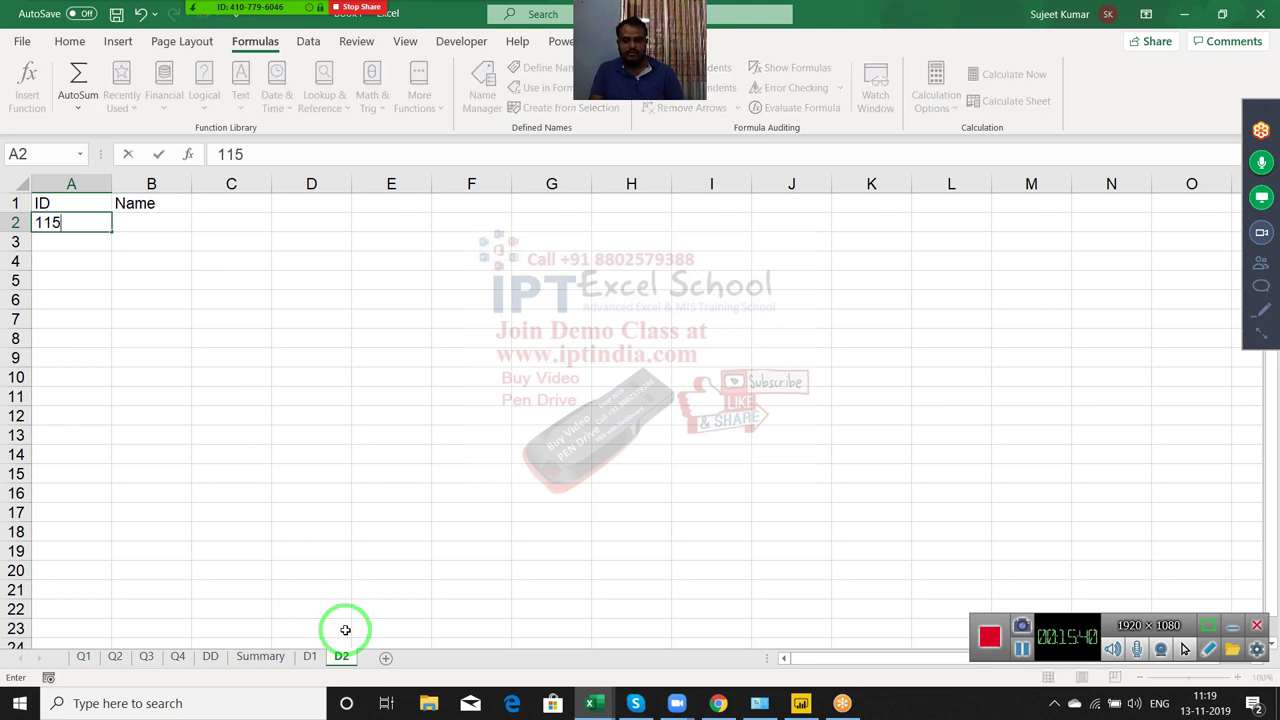
{"action": "key", "text": "Return"}
{"action": "type", "text": "116"}
{"action": "key", "text": "Return"}
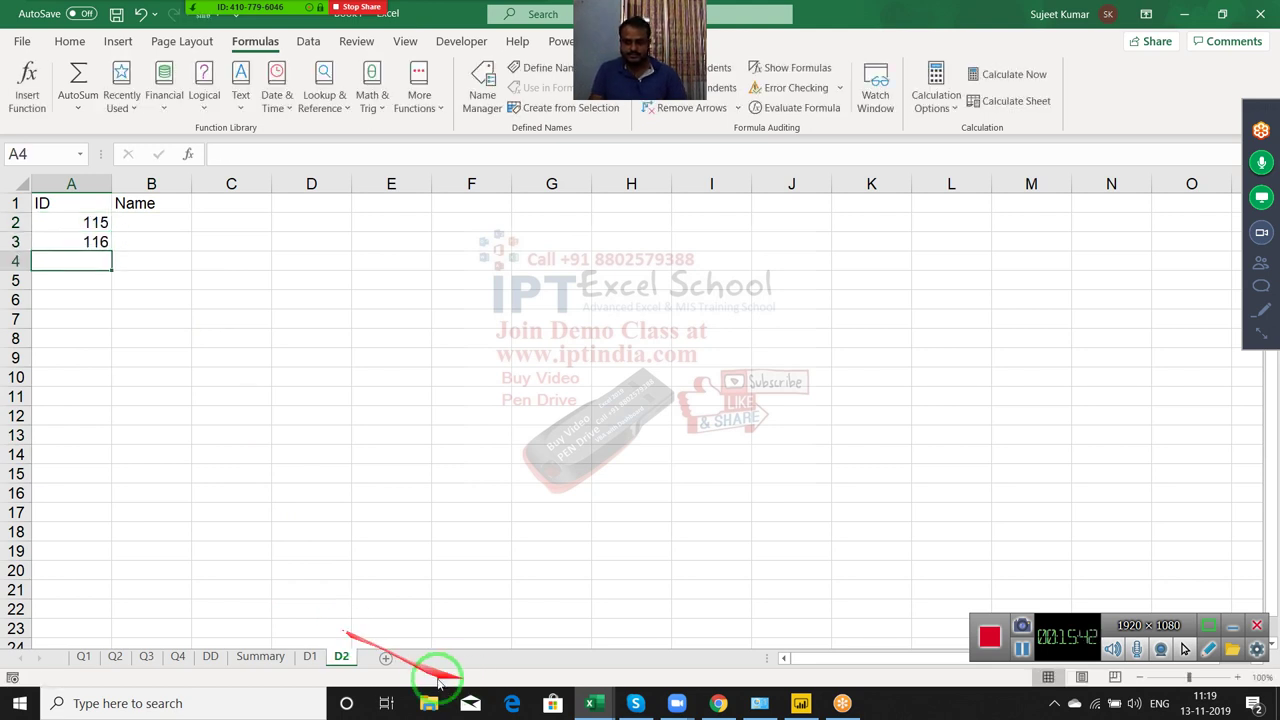
{"action": "left_click_drag", "start_coordinate": [80, 221], "coordinate": [82, 240]}
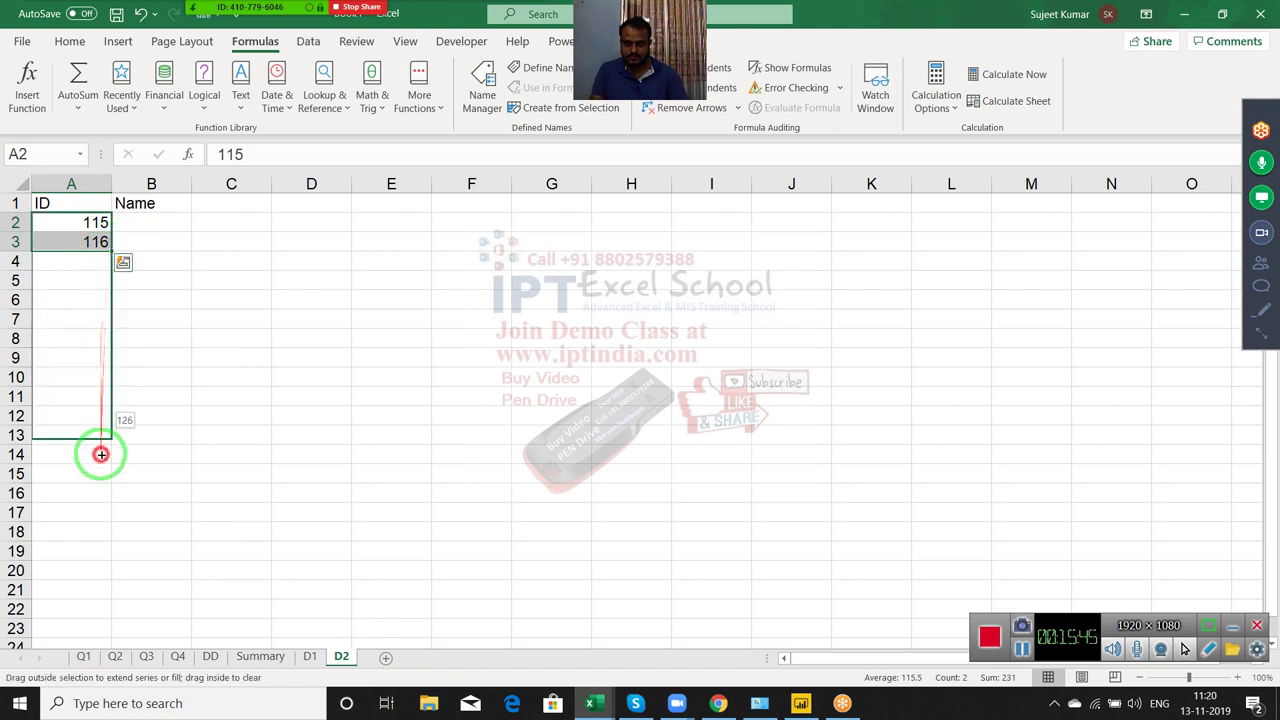
{"action": "left_click_drag", "start_coordinate": [107, 278], "coordinate": [102, 497]}
Enter Mohan and Uday in B2:B3 and fill names down to row 16
{"action": "left_click", "coordinate": [142, 218]}
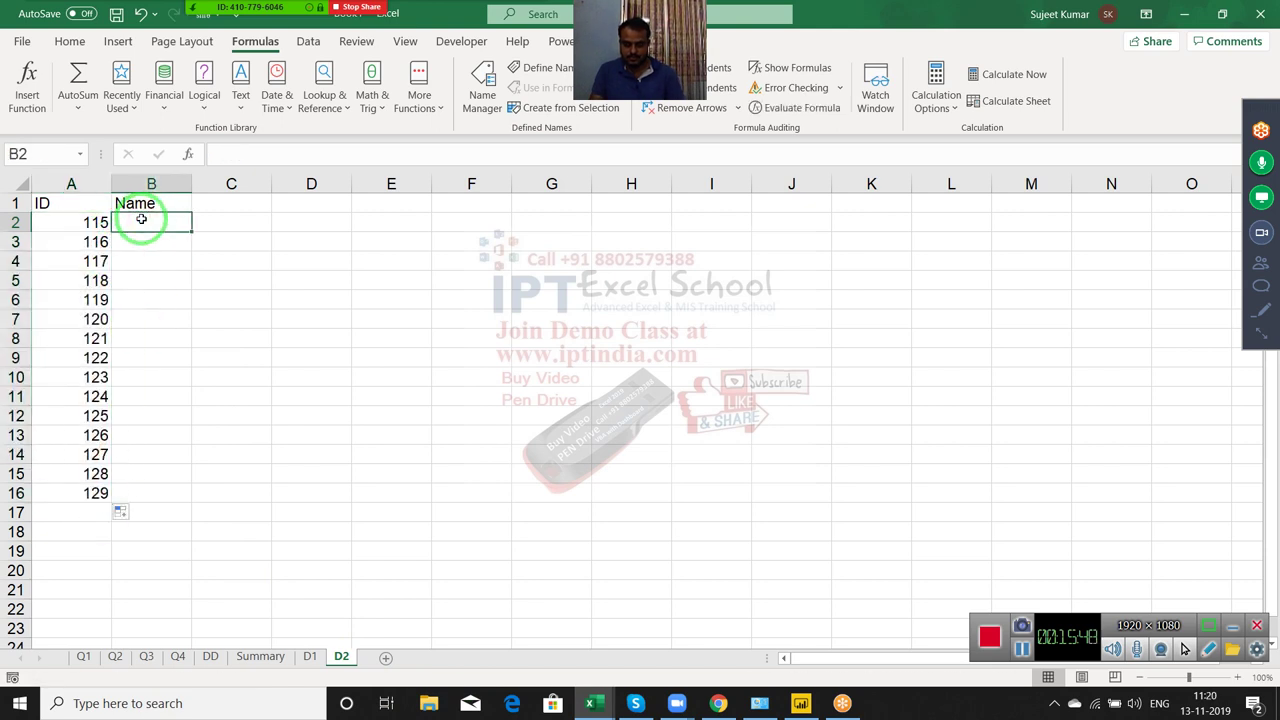
{"action": "type", "text": "MNohan"}
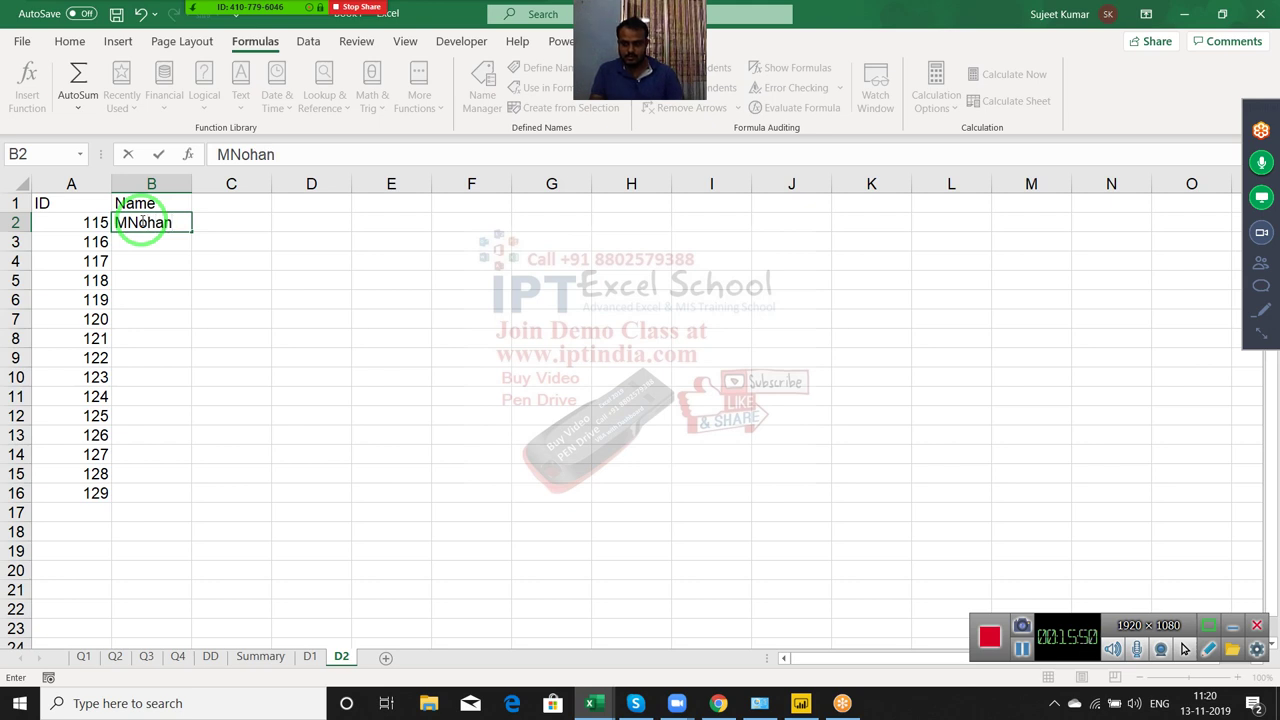
{"action": "key", "text": "BackSpace"}
{"action": "key", "text": "BackSpace"}
{"action": "key", "text": "BackSpace"}
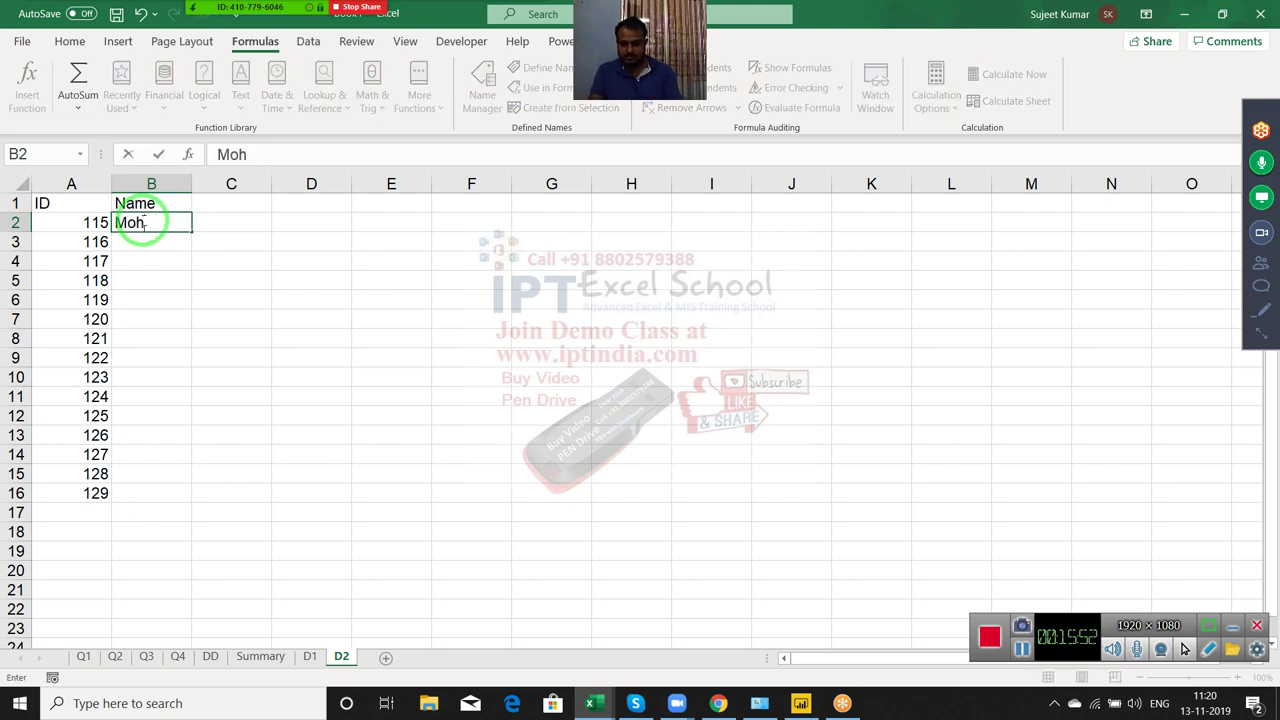
{"action": "key", "text": "Return"}
{"action": "left_click", "coordinate": [146, 218]}
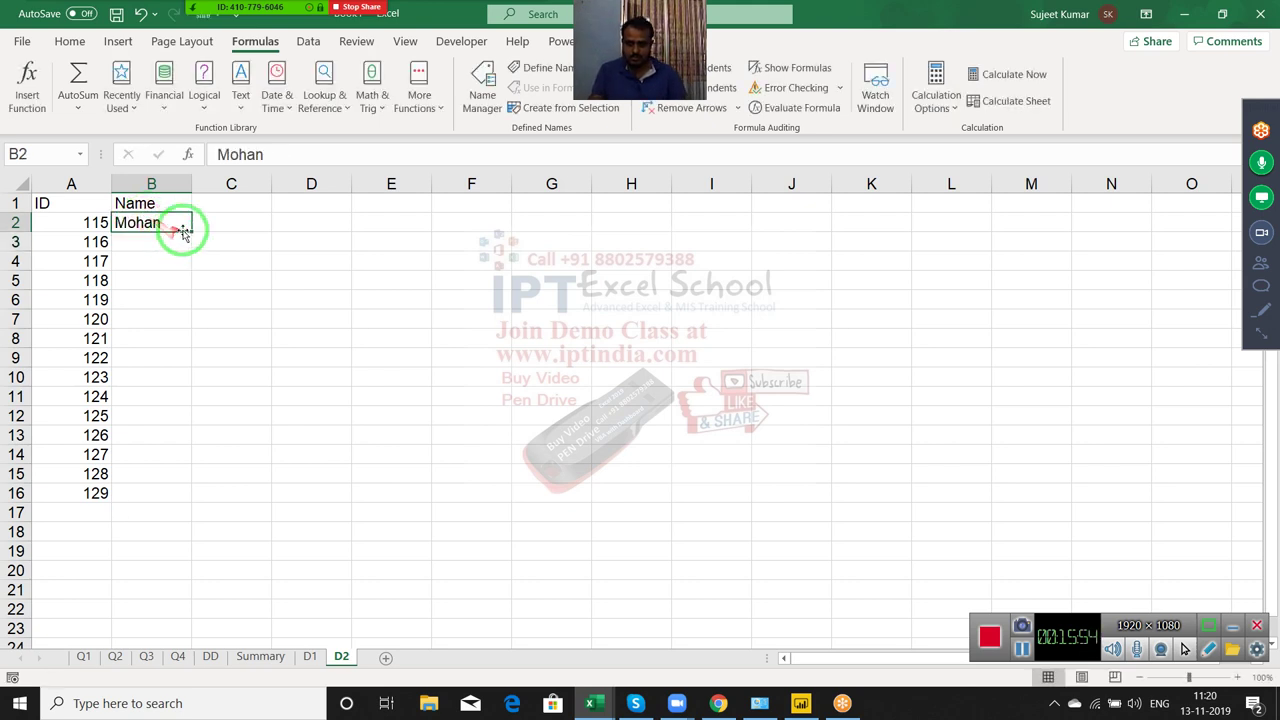
{"action": "left_click_drag", "start_coordinate": [192, 233], "coordinate": [192, 242]}
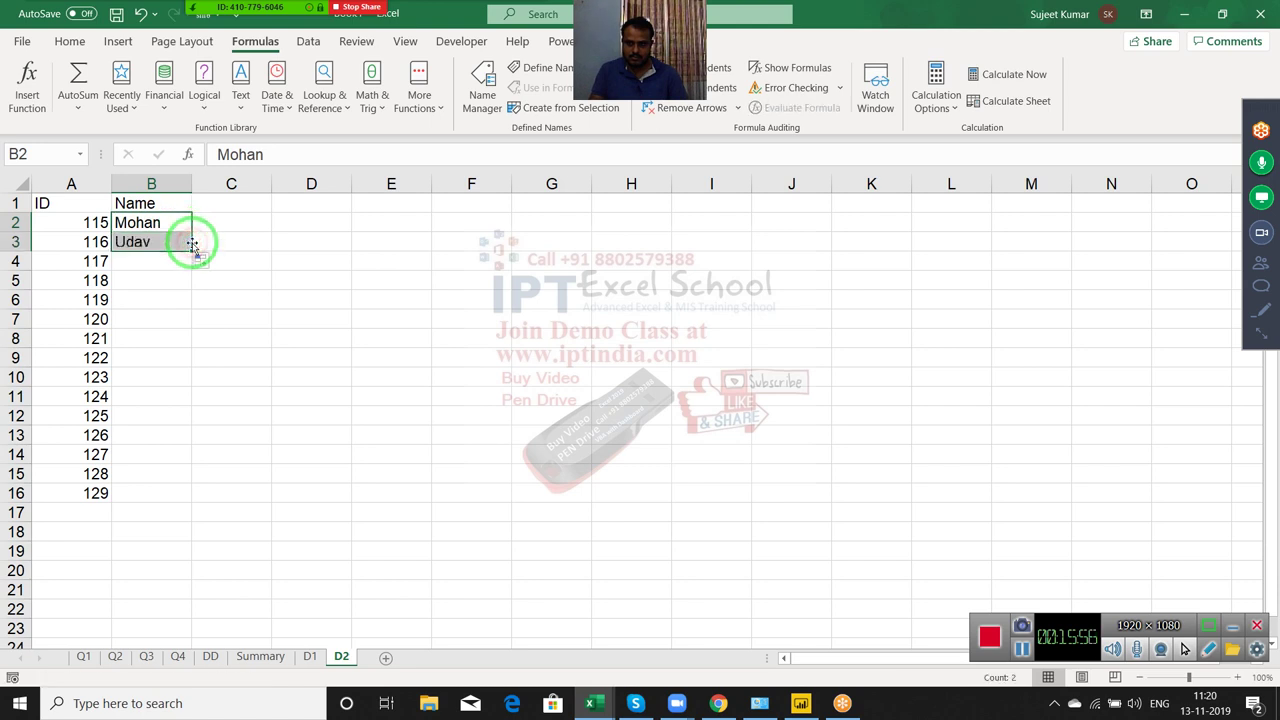
{"action": "double_click", "coordinate": [191, 251]}
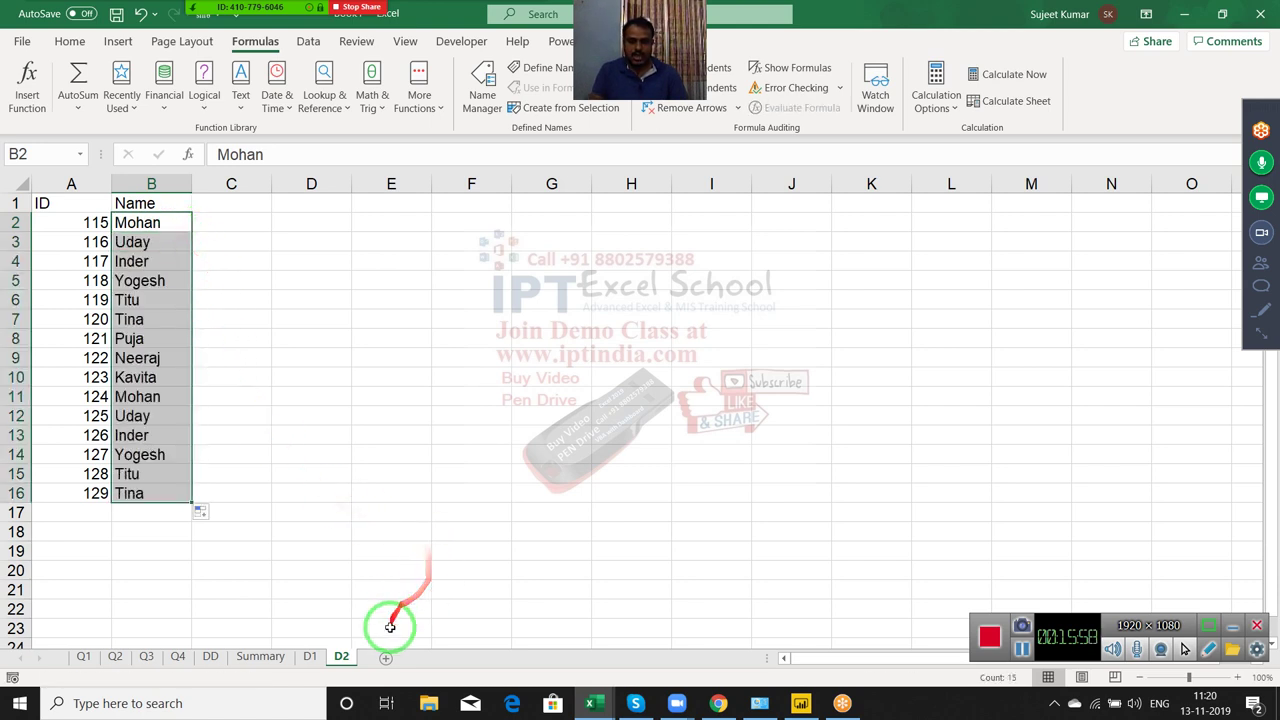
Add a new worksheet named MSV
{"action": "left_click", "coordinate": [387, 658]}
{"action": "double_click", "coordinate": [388, 658]}
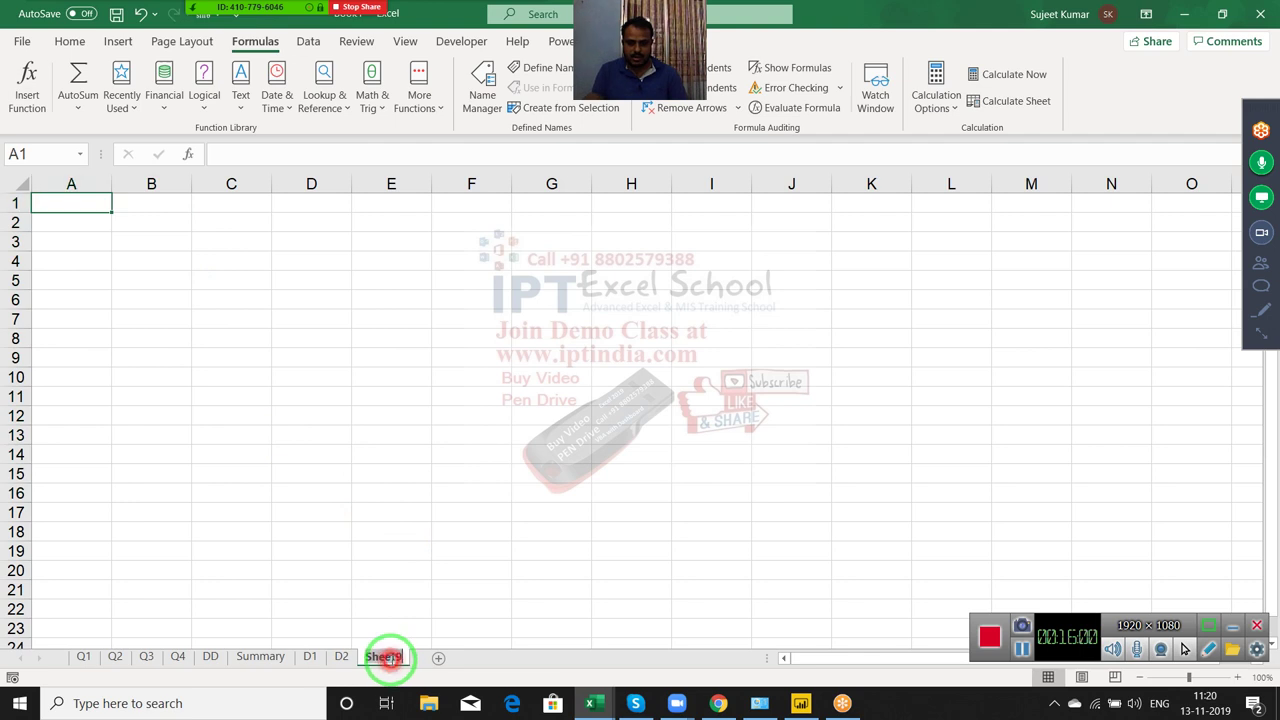
{"action": "type", "text": "MV"}
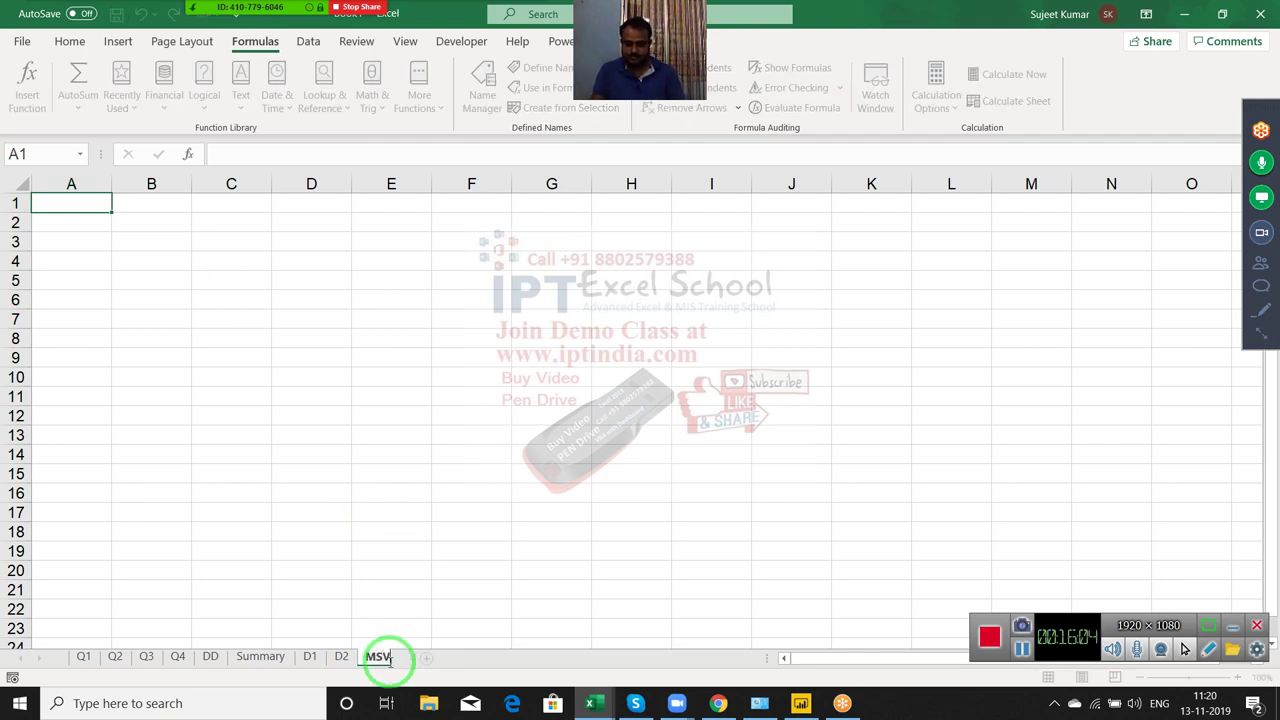
{"action": "left_click", "coordinate": [237, 475]}
Enter ID and Name headers, then IDs 114, 112 and 119 in A2:A4
{"action": "left_click", "coordinate": [80, 204]}
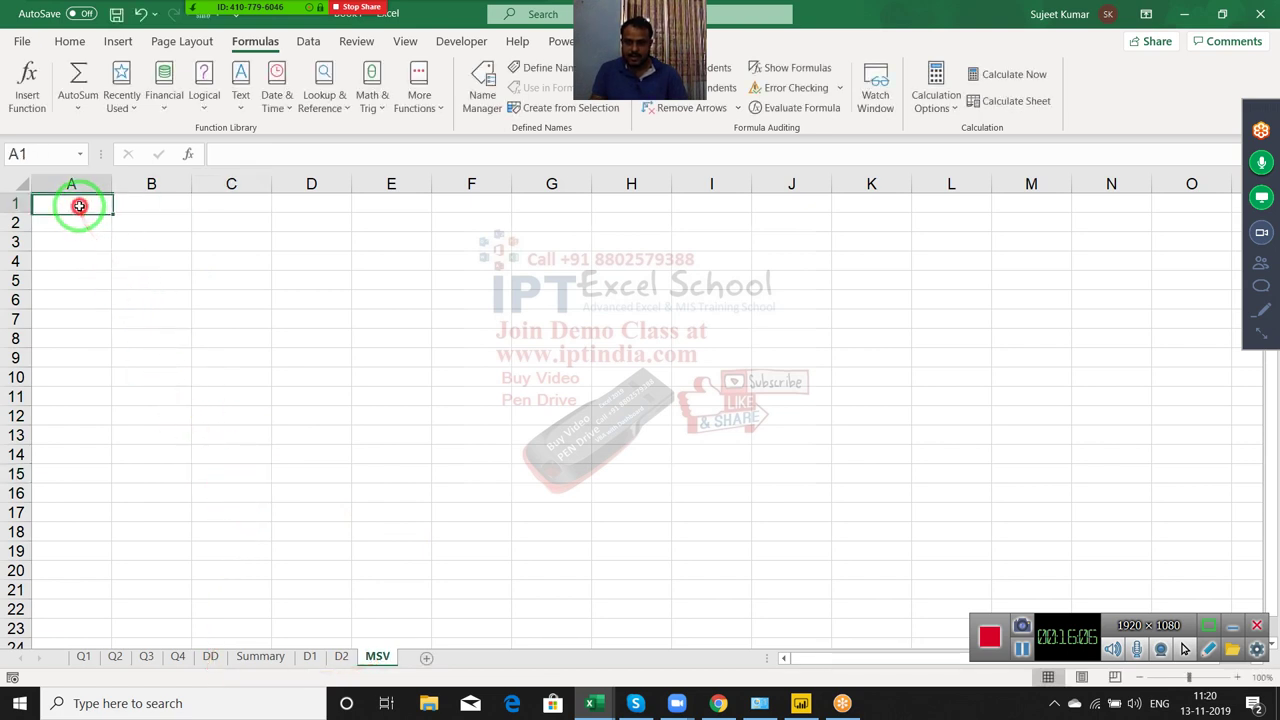
{"action": "type", "text": "ID"}
{"action": "key", "text": "Tab"}
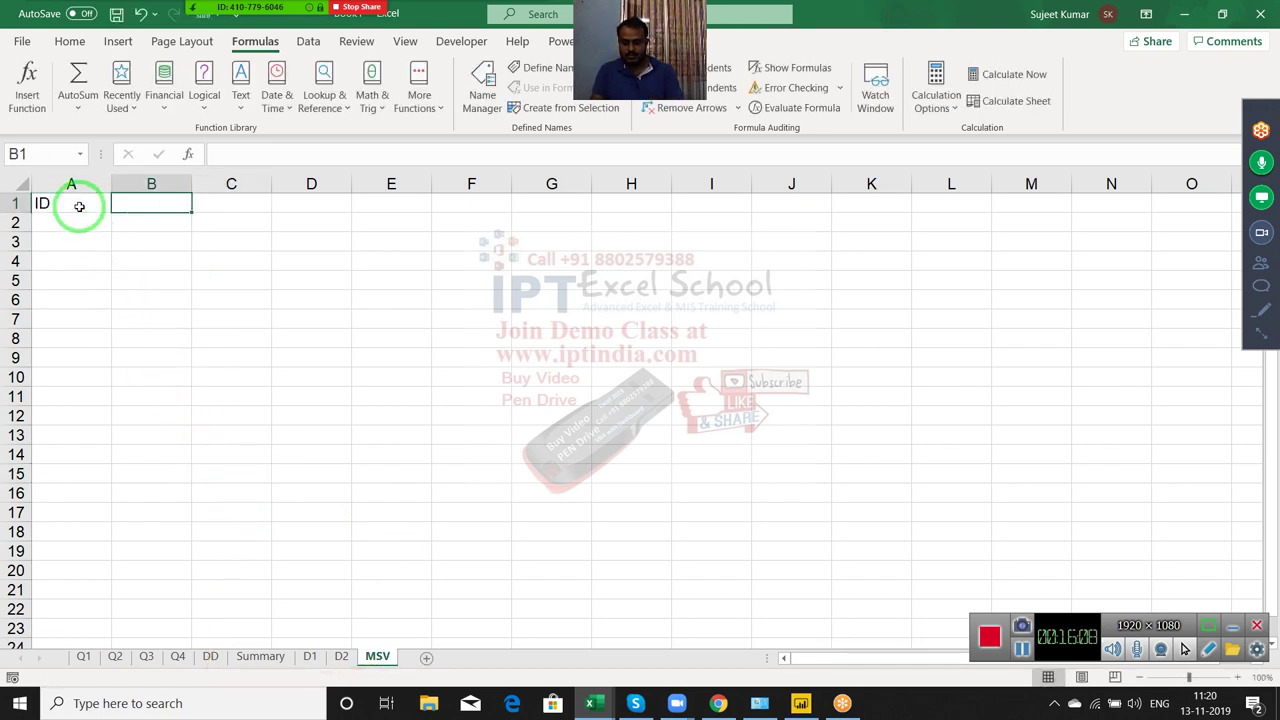
{"action": "type", "text": "Name"}
{"action": "key", "text": "Return"}
{"action": "type", "text": "114"}
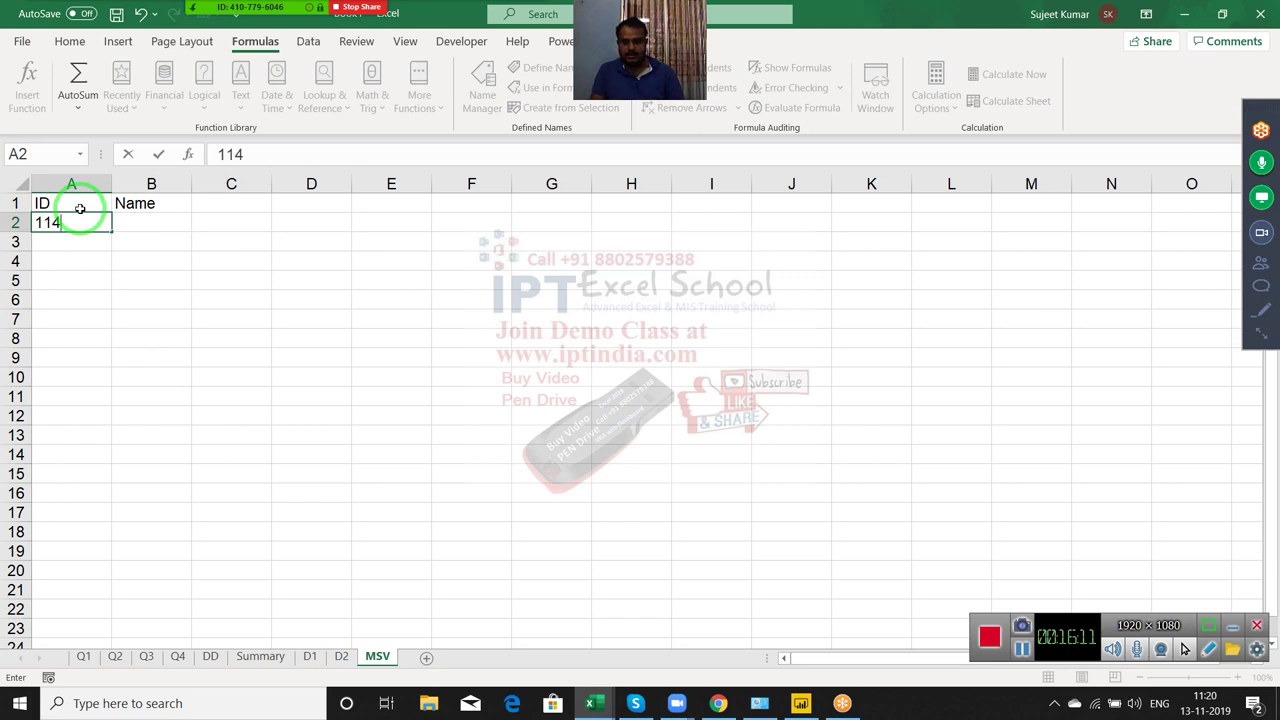
{"action": "key", "text": "Return"}
{"action": "type", "text": "112"}
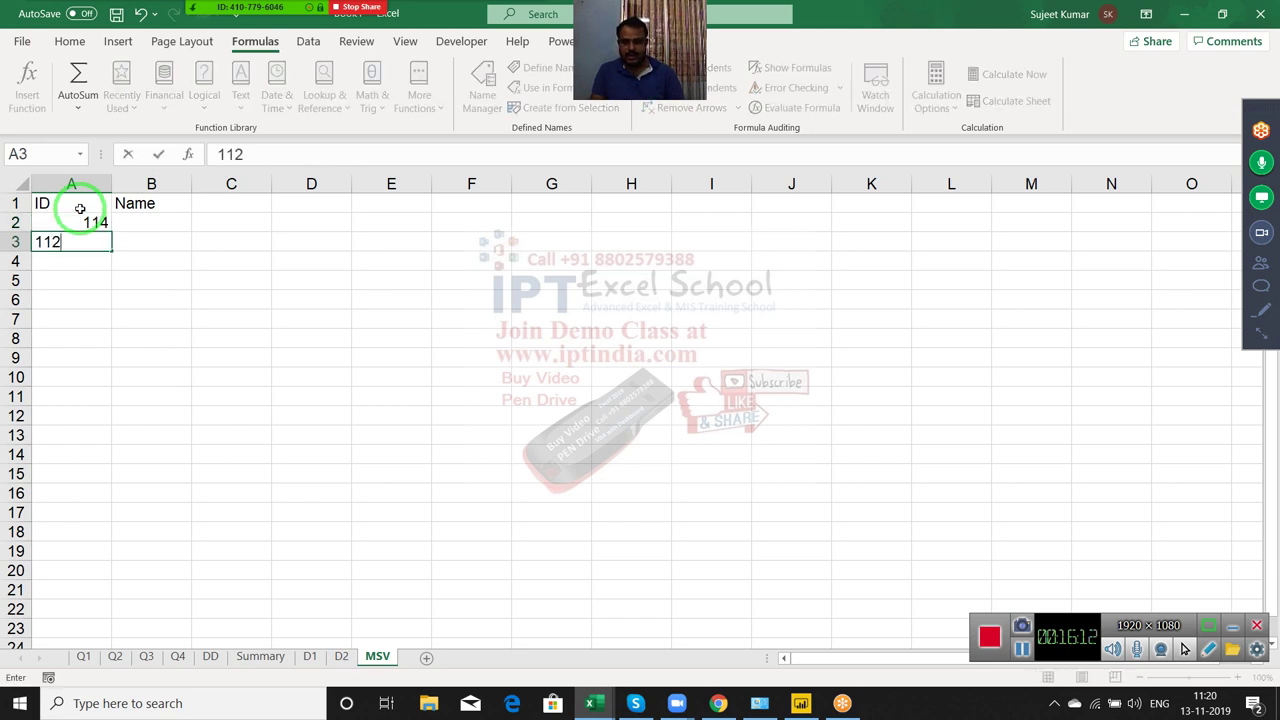
{"action": "key", "text": "Return"}
{"action": "type", "text": "119"}
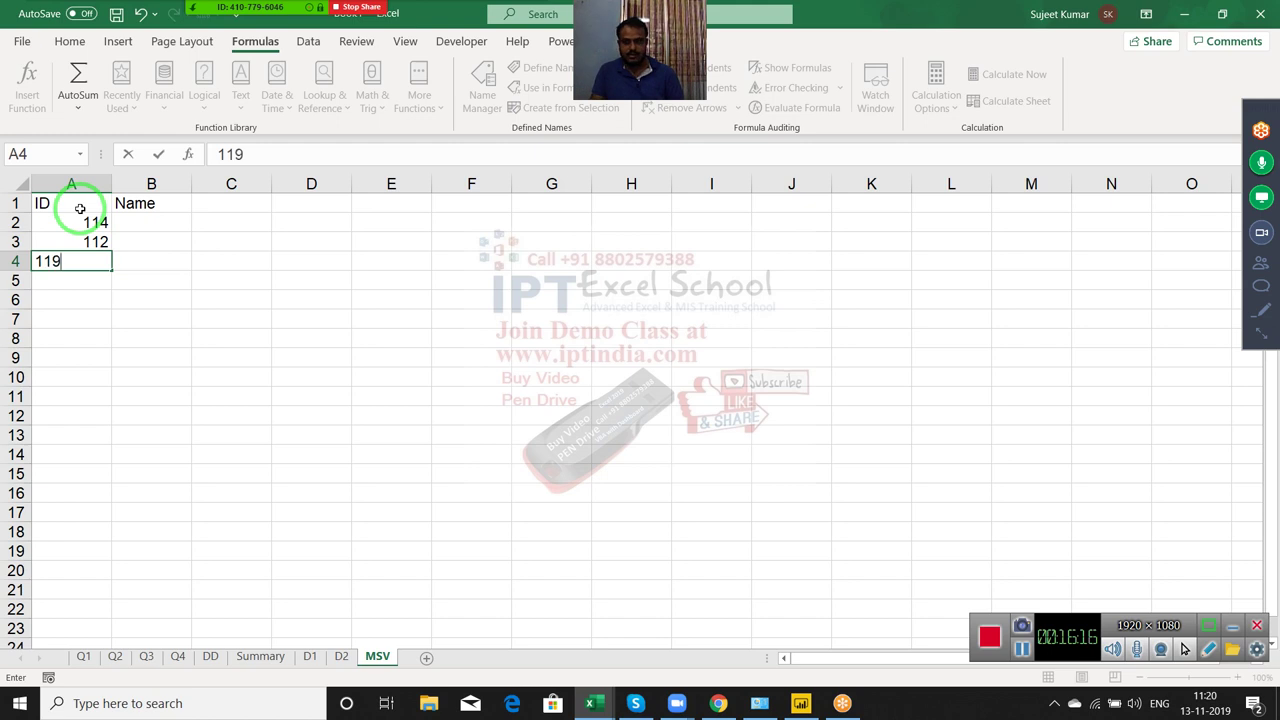
{"action": "key", "text": "Return"}
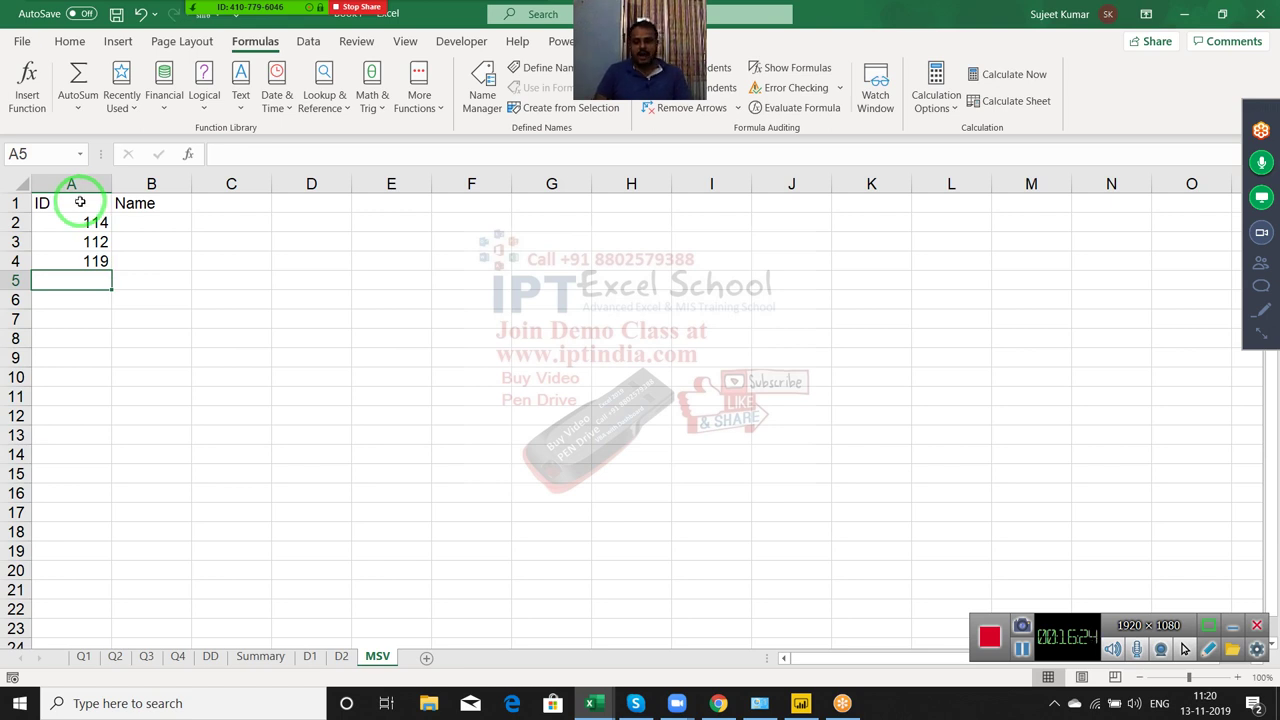
Review the ID and name lists on D1 and D2, then return to MSV
{"action": "left_click", "coordinate": [310, 656]}
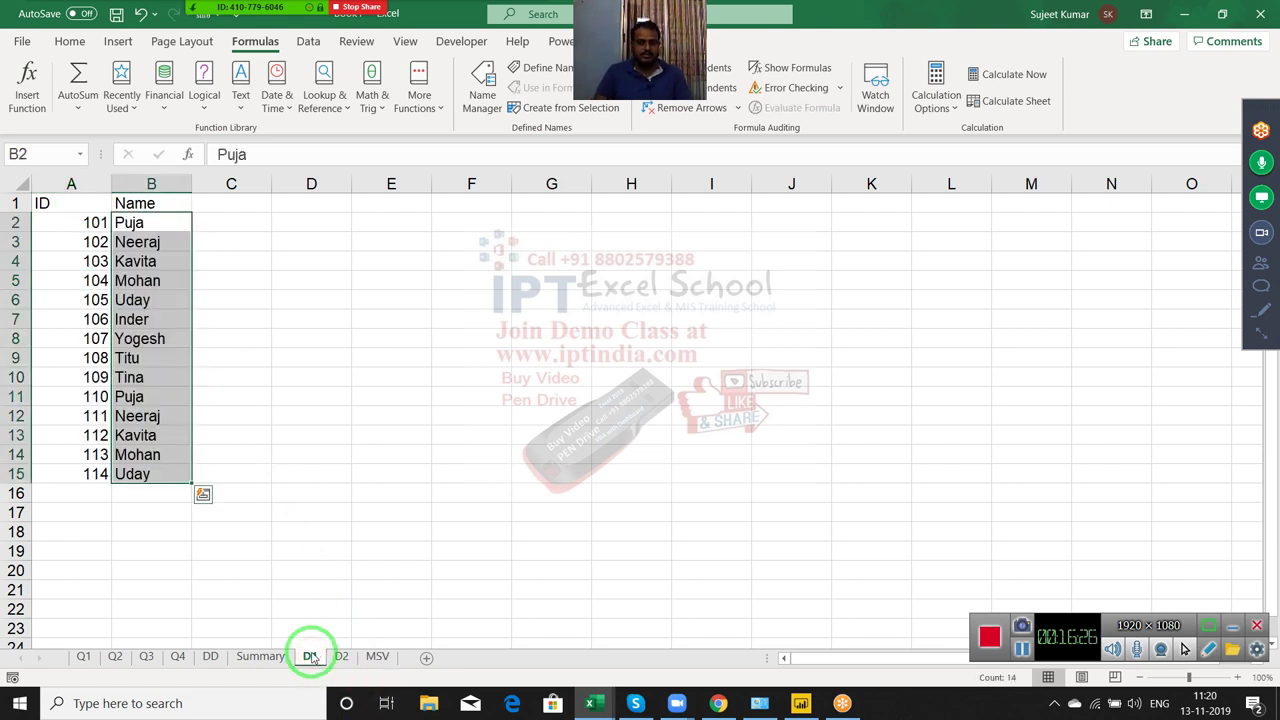
{"action": "left_click", "coordinate": [341, 656]}
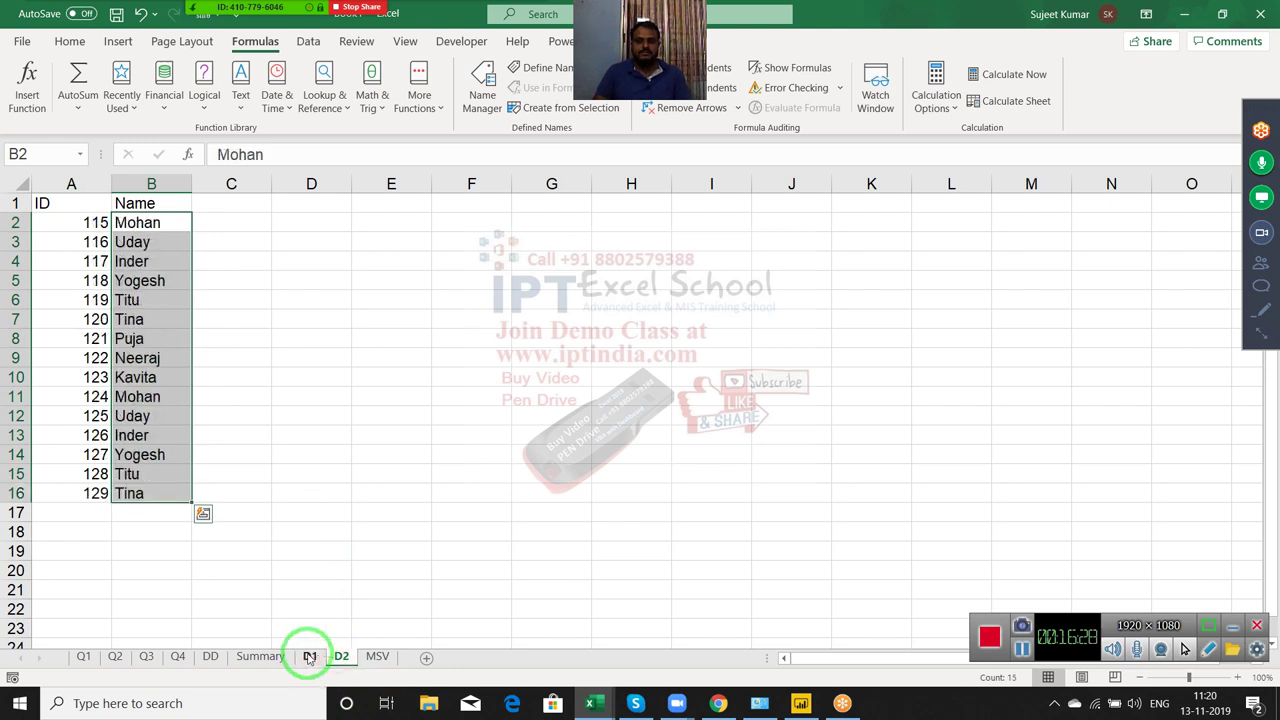
{"action": "left_click", "coordinate": [310, 657]}
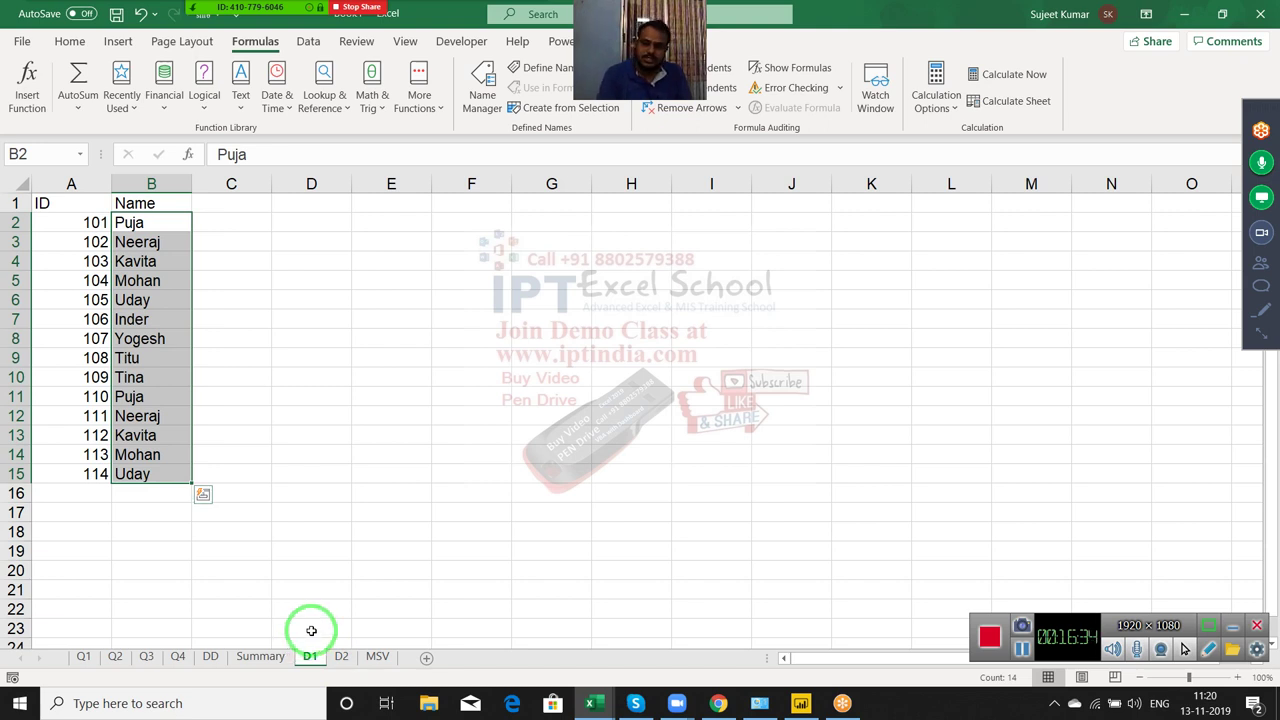
{"action": "left_click", "coordinate": [367, 662]}
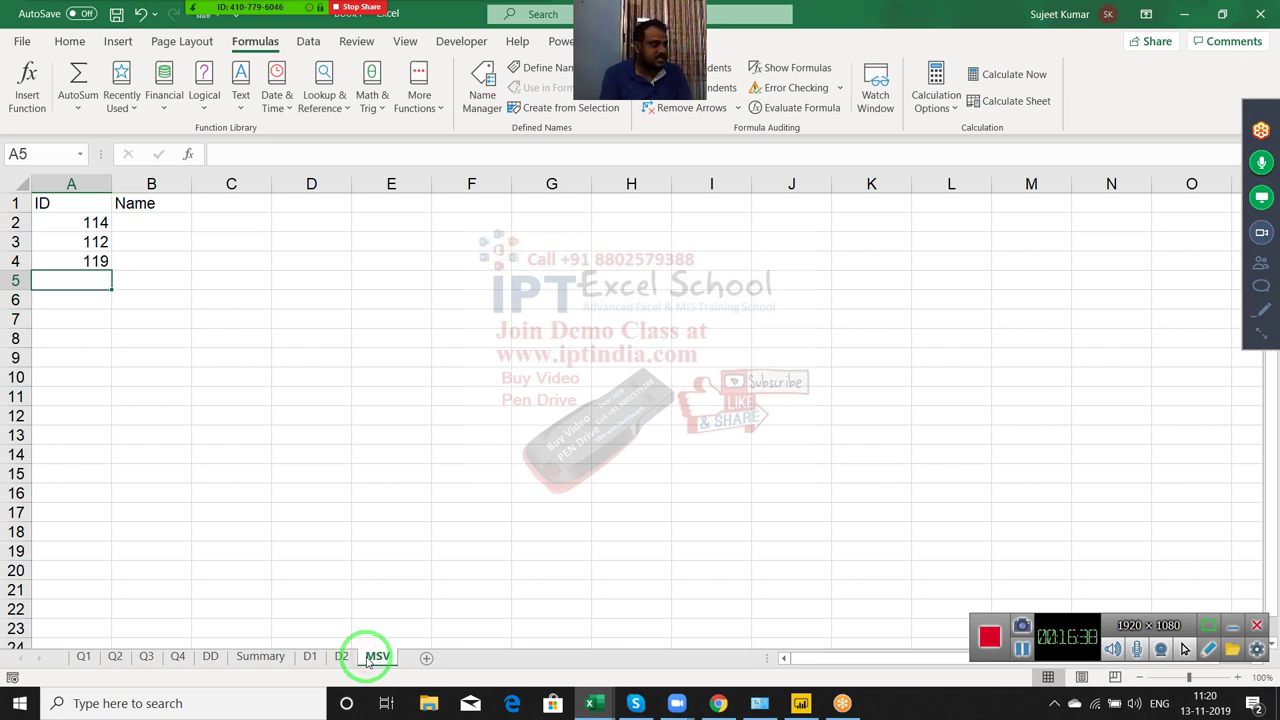
In B2, look up A2's name with =VLOOKUP(A2,'D1'!A:B,2,0)
{"action": "left_click", "coordinate": [164, 224]}
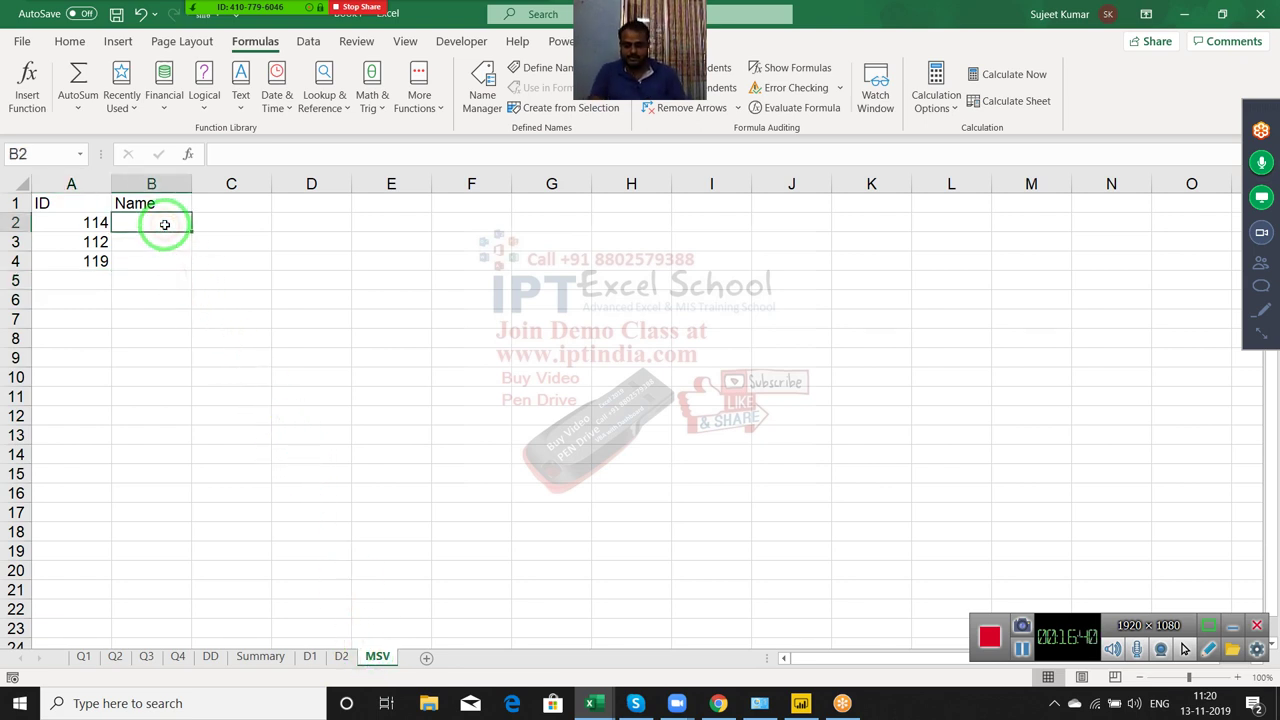
{"action": "type", "text": "=vl"}
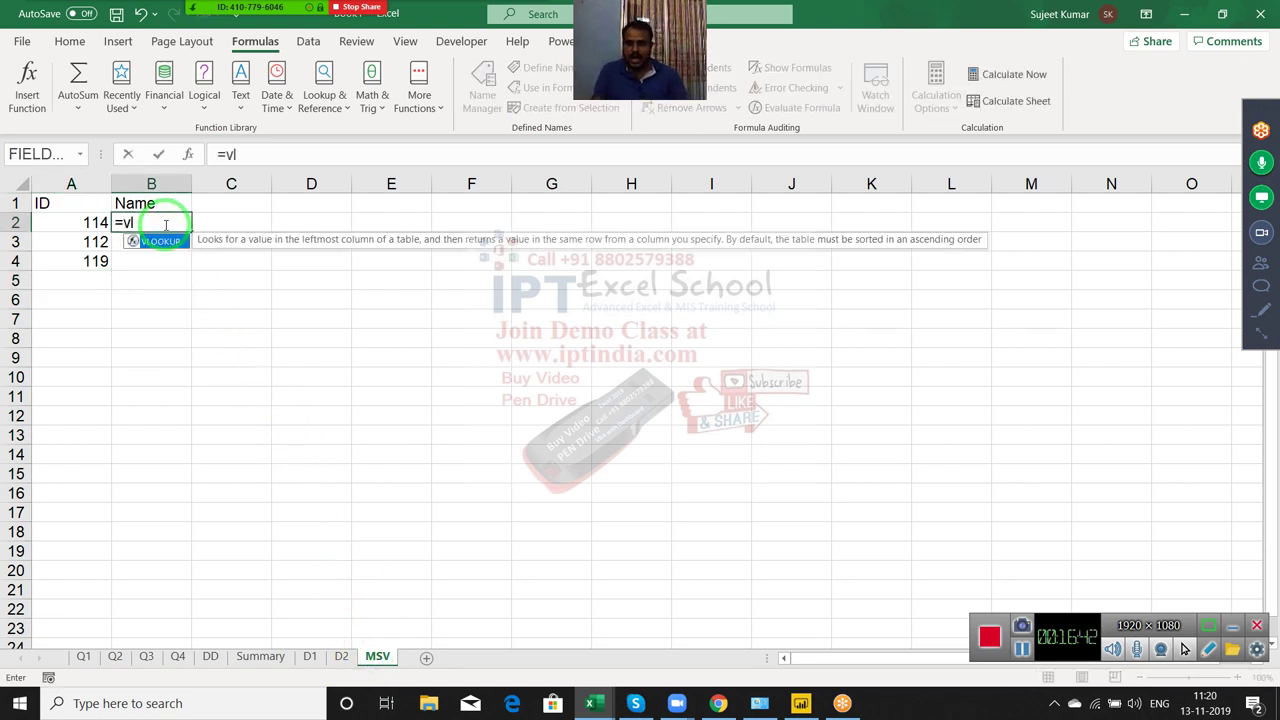
{"action": "key", "text": "Tab"}
{"action": "key", "text": "Left"}
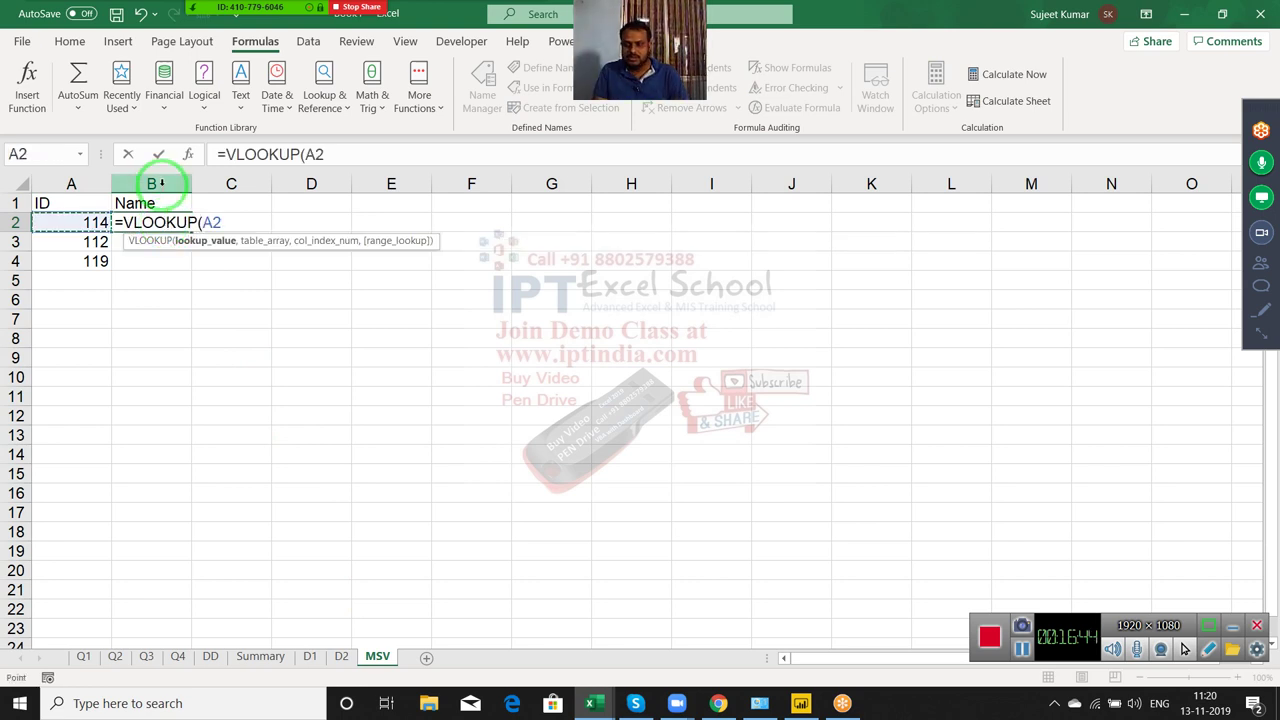
{"action": "type", "text": ","}
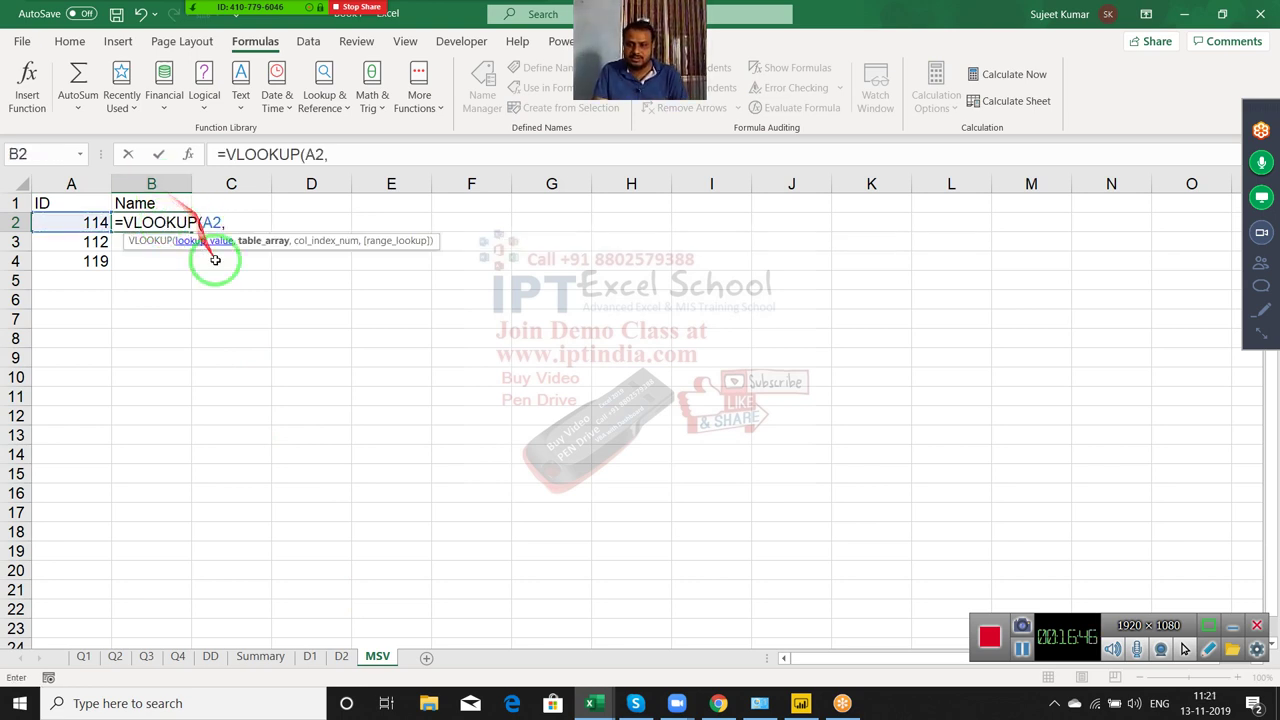
{"action": "left_click", "coordinate": [311, 656]}
{"action": "left_click_drag", "start_coordinate": [75, 184], "coordinate": [130, 182]}
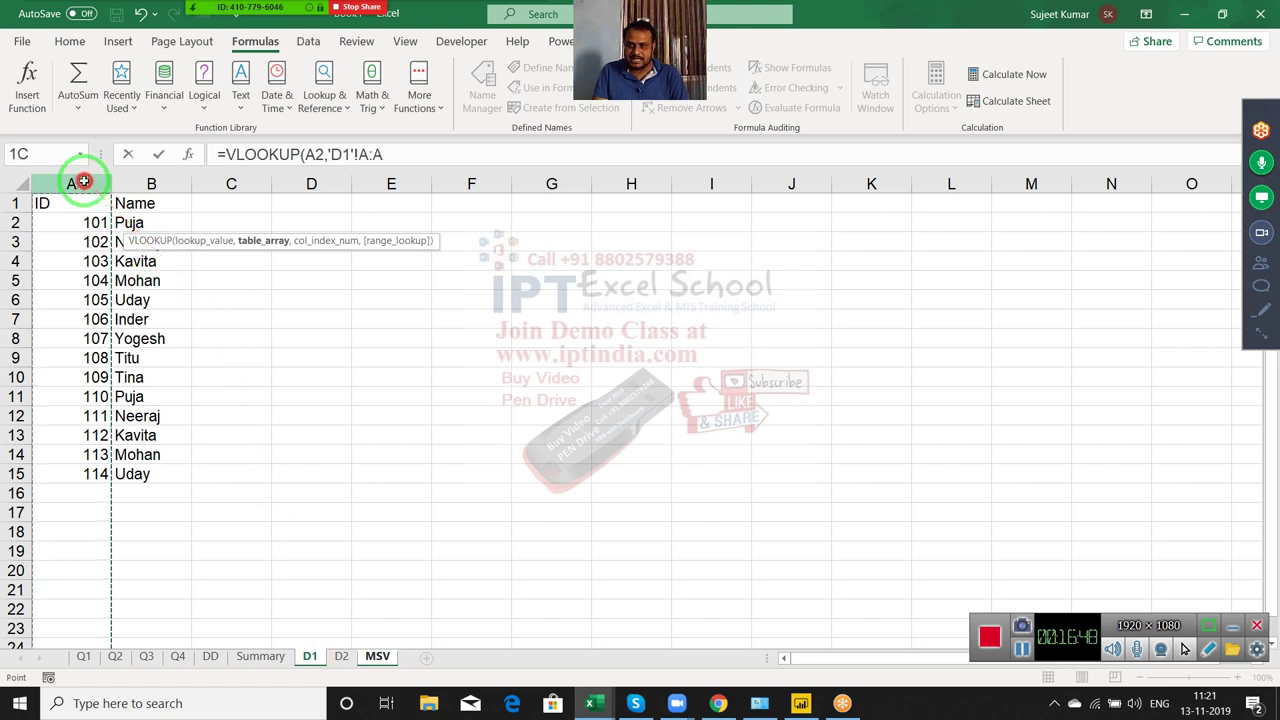
{"action": "type", "text": ",2"}
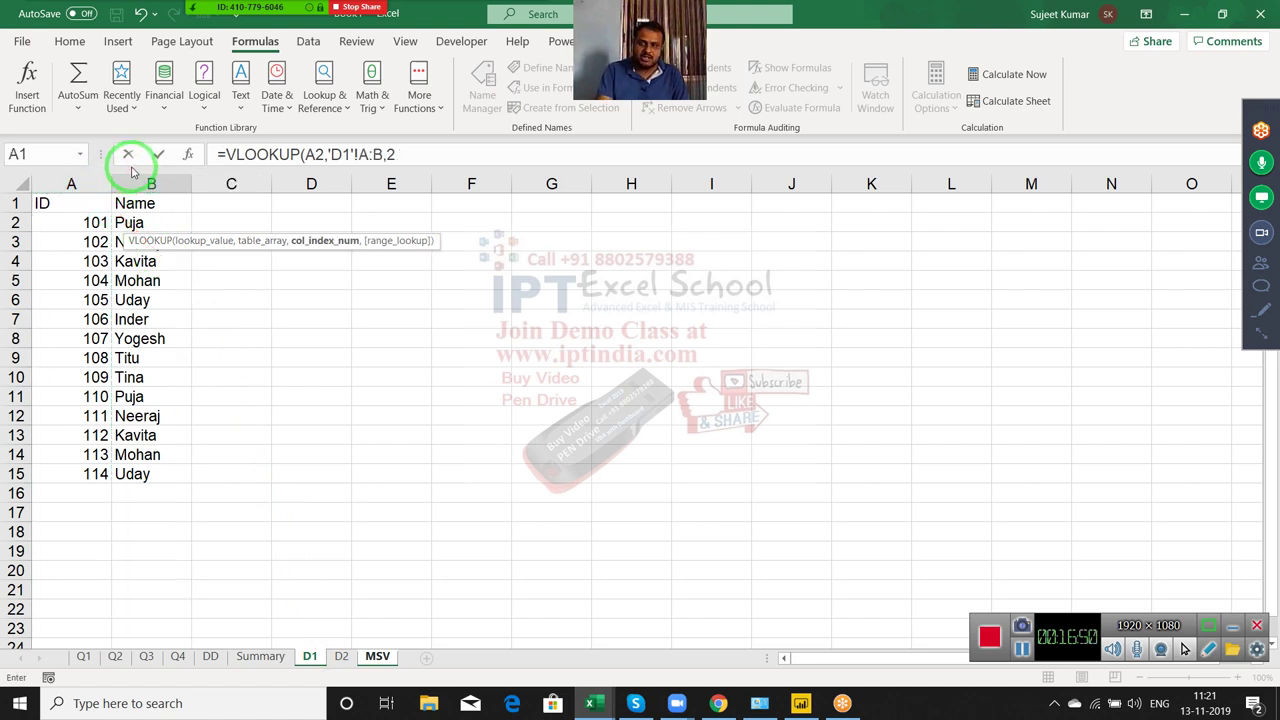
{"action": "type", "text": ",0)"}
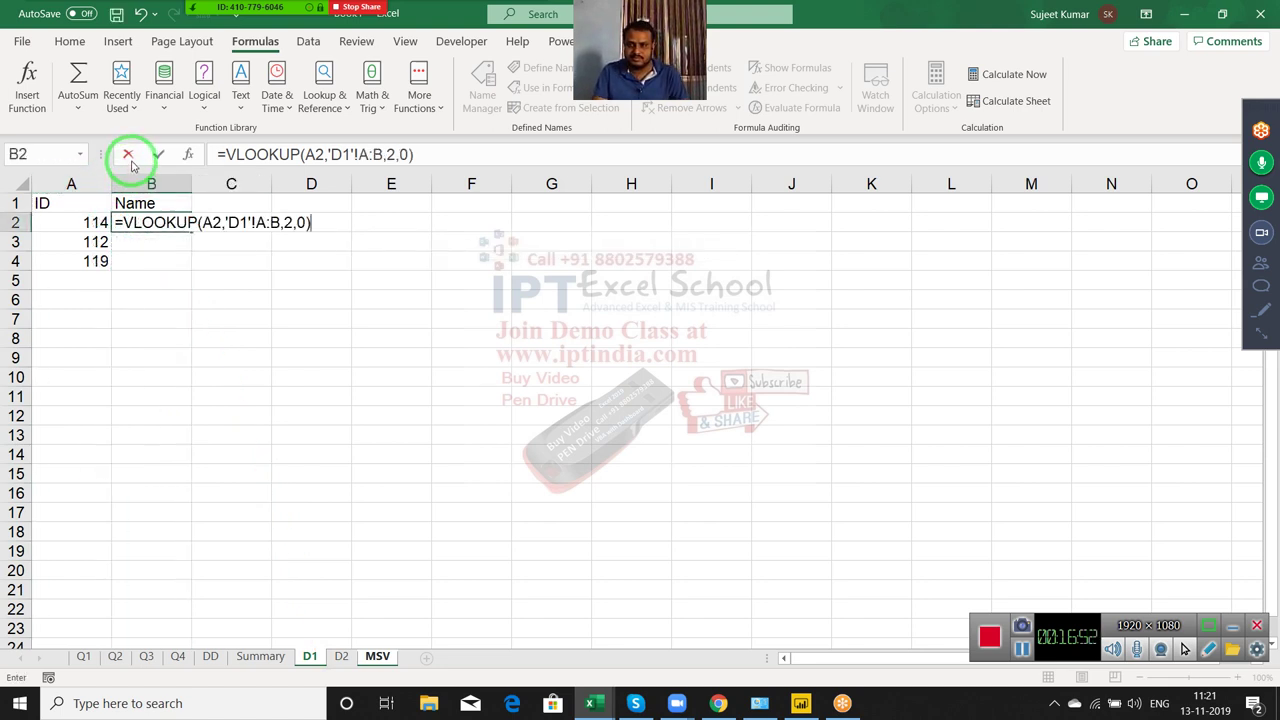
{"action": "key", "text": "Return"}
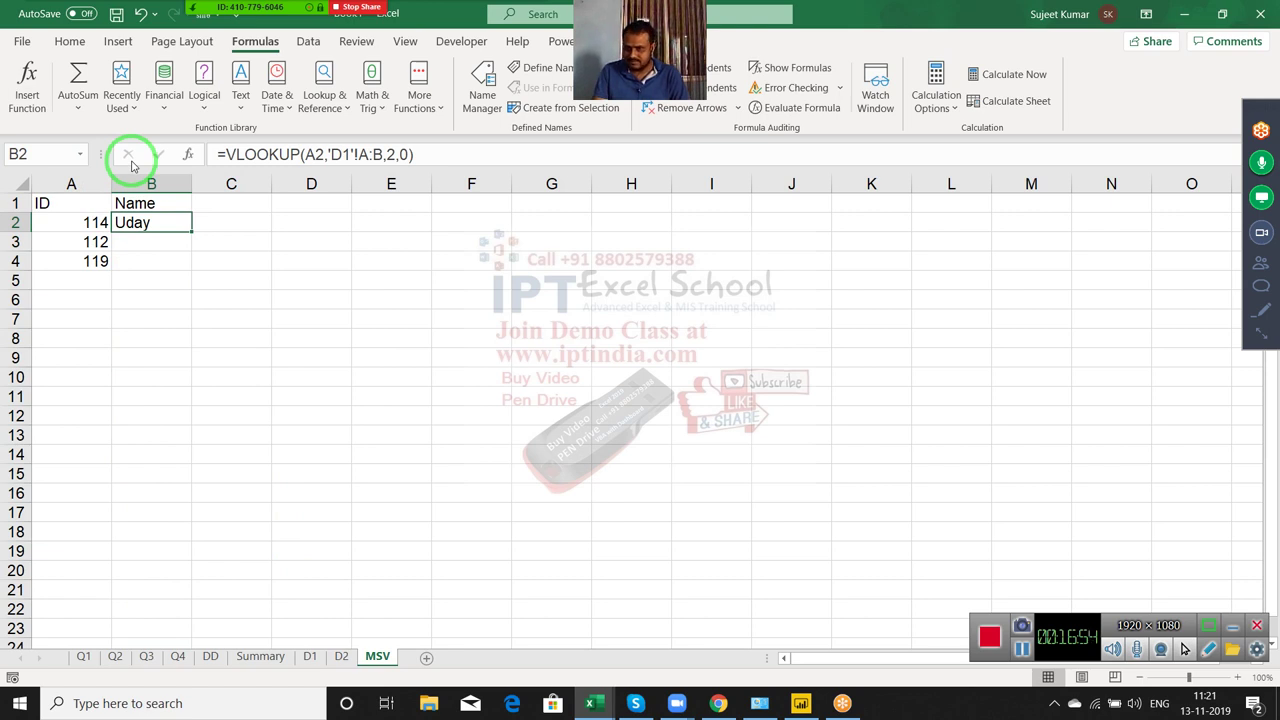
In C2, look up A2's name with =VLOOKUP(A2,'D2'!A:B,2,0)
{"action": "key", "text": "Right"}
{"action": "type", "text": "=v"}
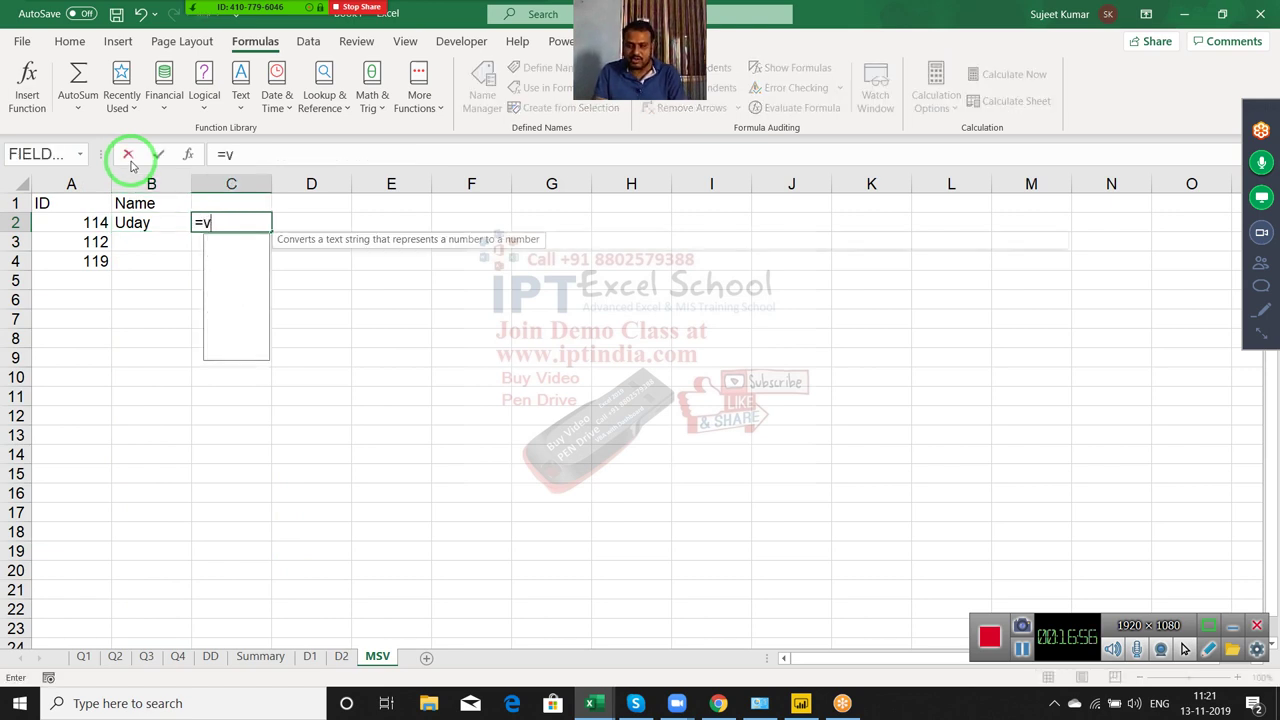
{"action": "type", "text": "l"}
{"action": "key", "text": "Tab"}
{"action": "key", "text": "Left"}
{"action": "key", "text": "Left"}
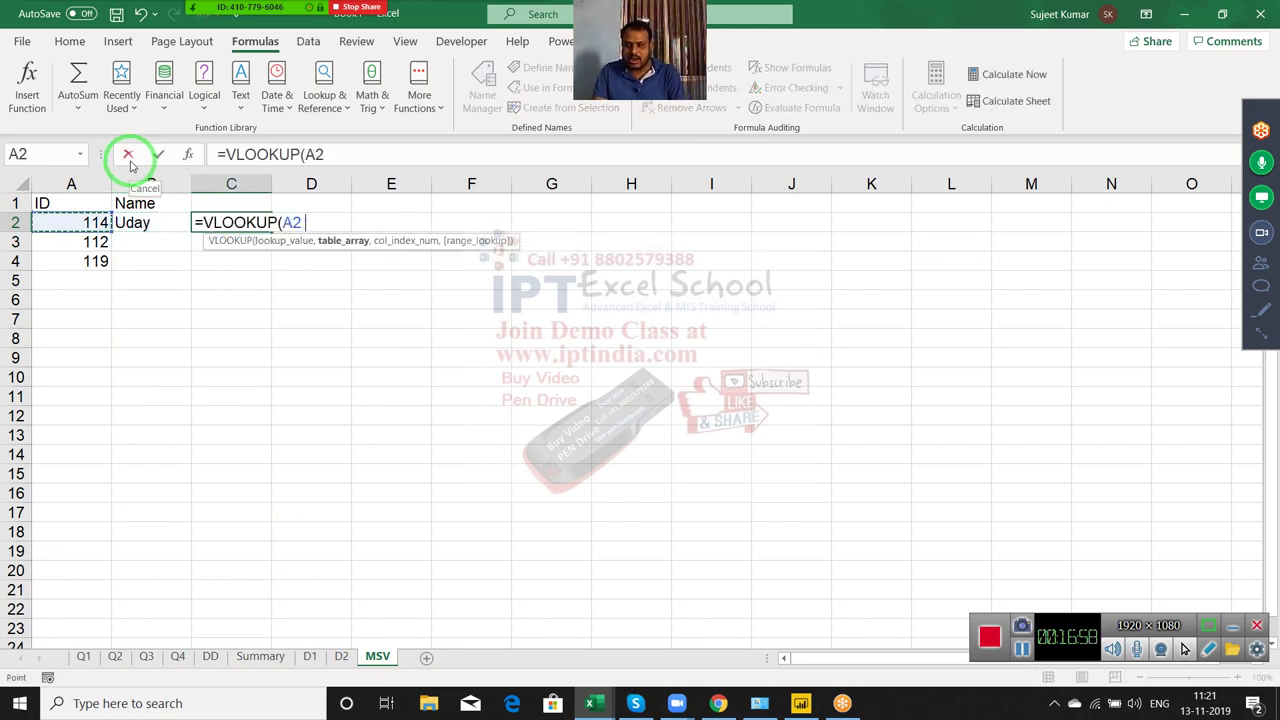
{"action": "type", "text": ","}
{"action": "left_click", "coordinate": [341, 656]}
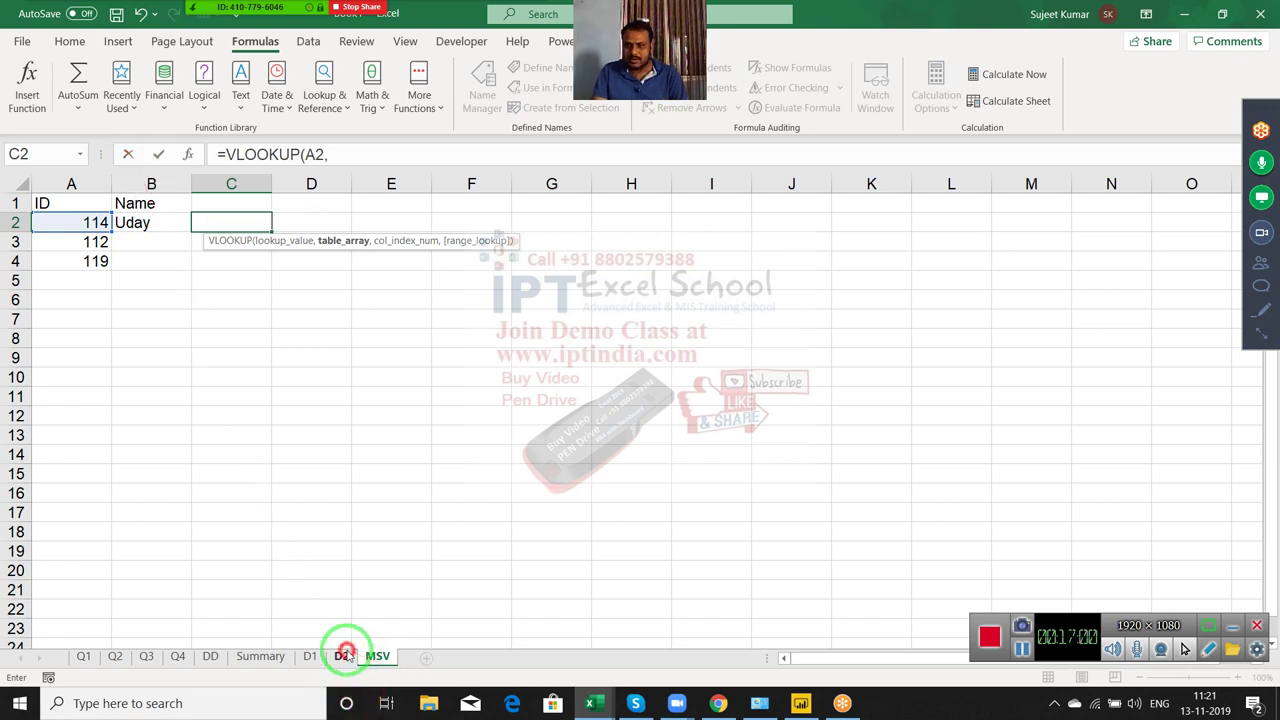
{"action": "left_click", "coordinate": [66, 212]}
{"action": "left_click_drag", "start_coordinate": [70, 184], "coordinate": [140, 186]}
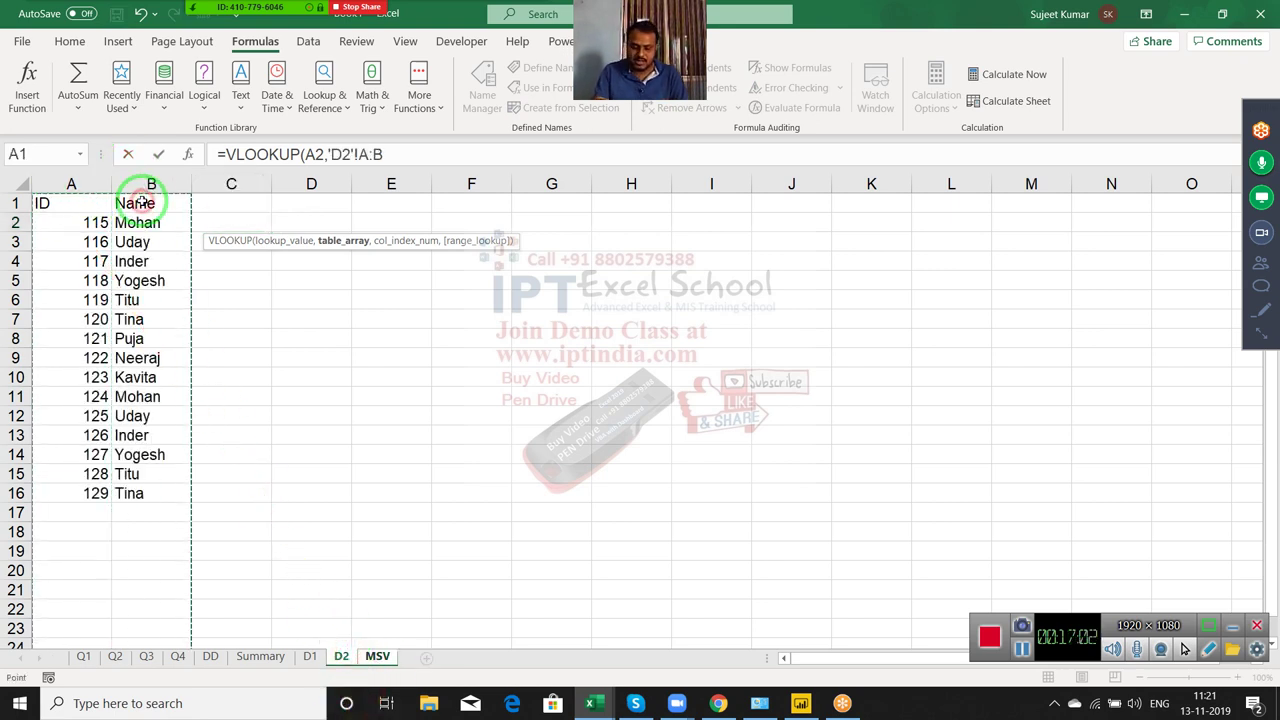
{"action": "type", "text": ",2,0"}
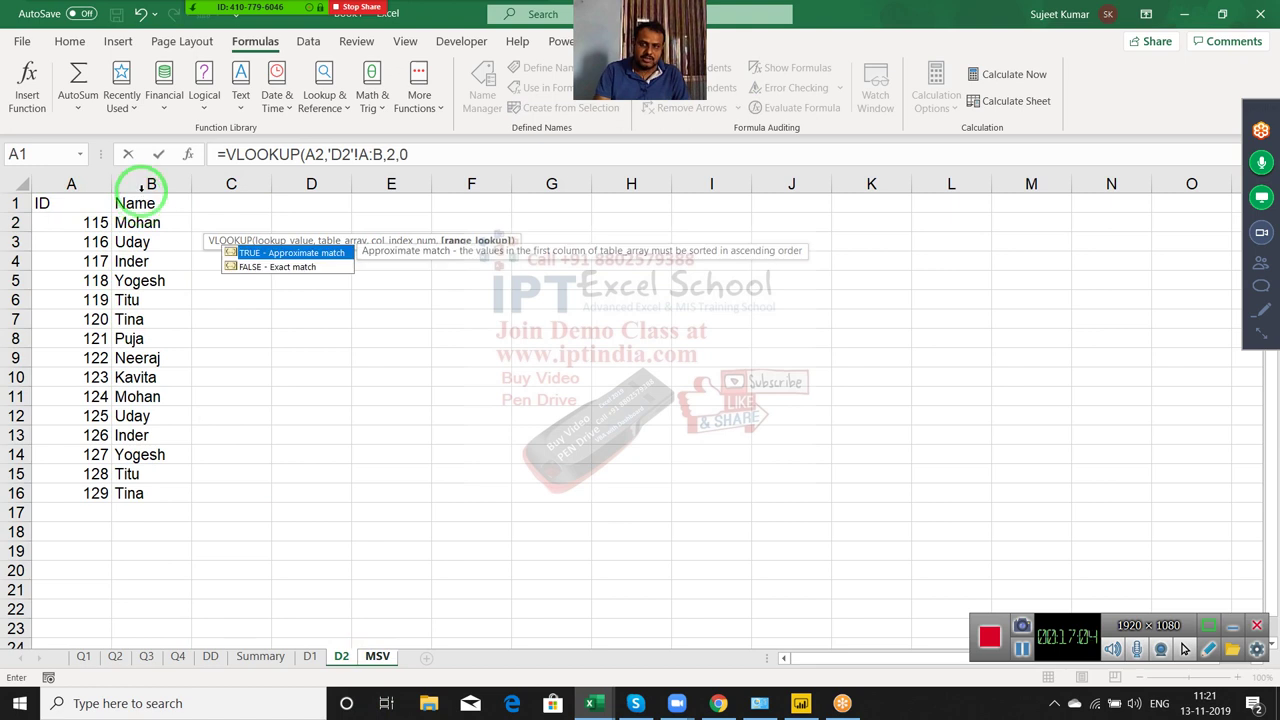
{"action": "key", "text": "Return"}
{"action": "key", "text": "Up"}
{"action": "key", "text": "Left"}
{"action": "key", "text": "Left"}
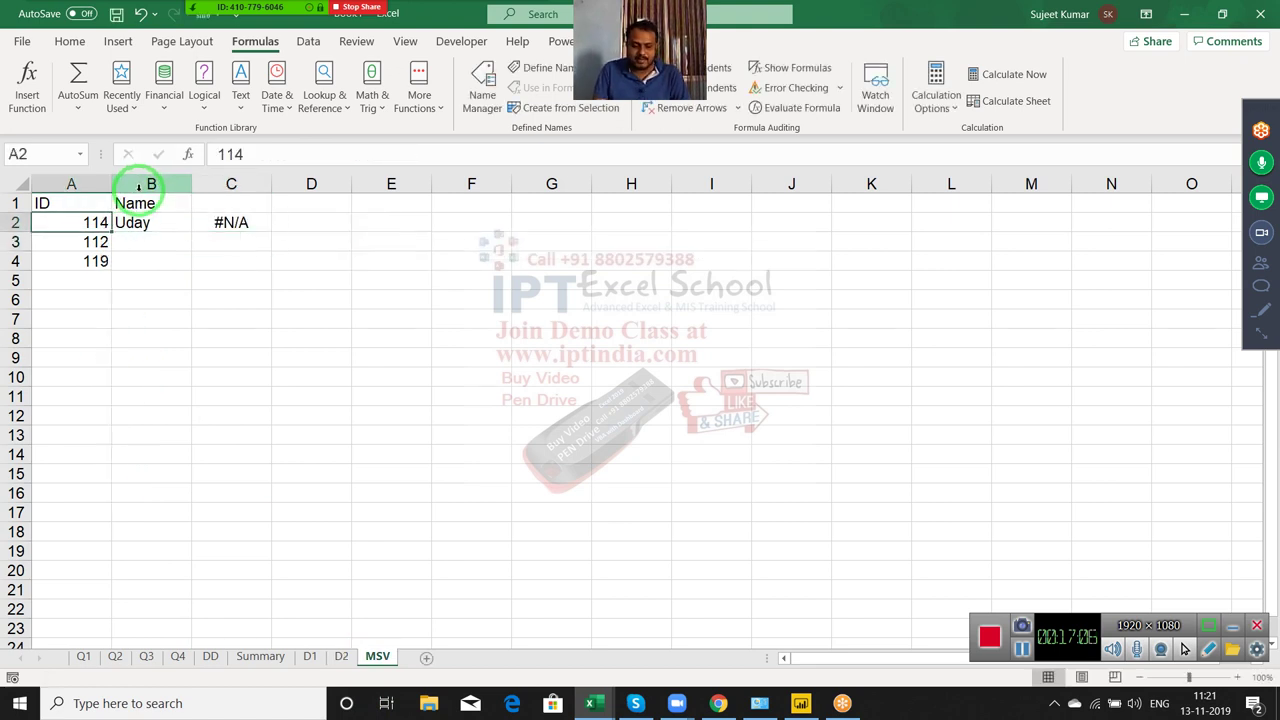
Enter ID 119 in A2 and check the lookup formula in B2
{"action": "type", "text": "1"}
{"action": "key", "text": "Return"}
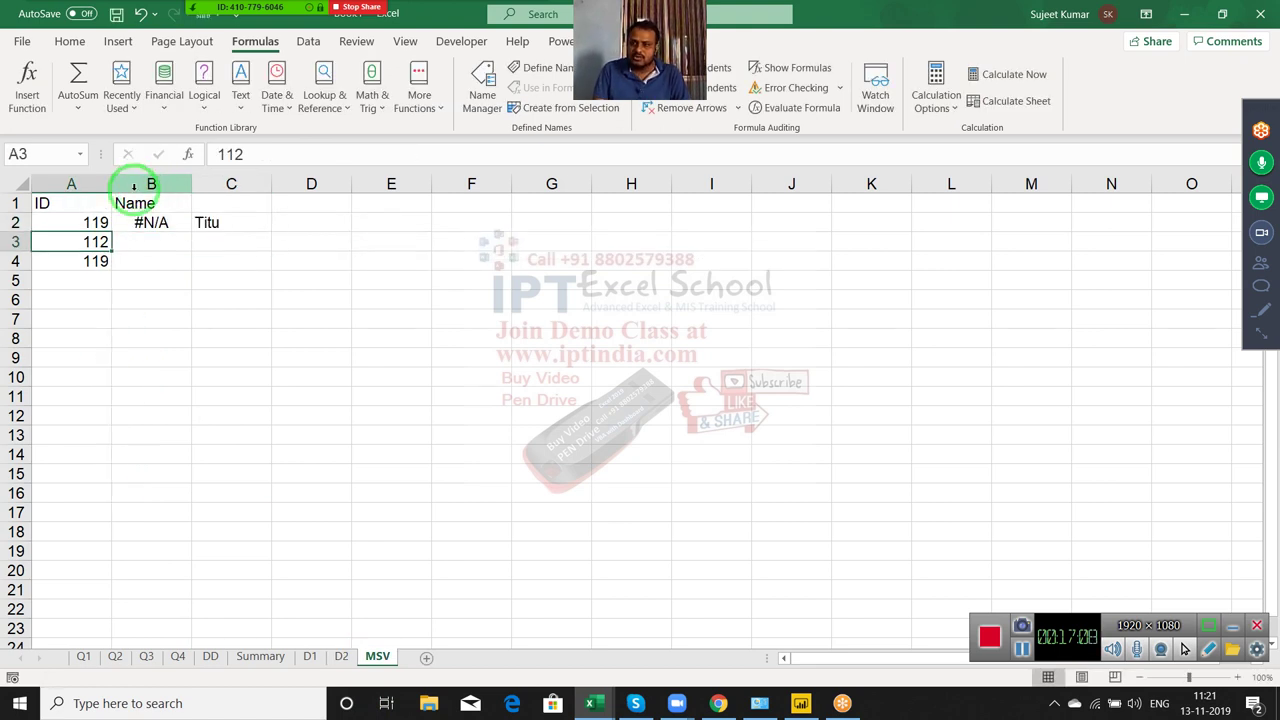
{"action": "key", "text": "Up"}
{"action": "key", "text": "Right"}
{"action": "key", "text": "Right"}
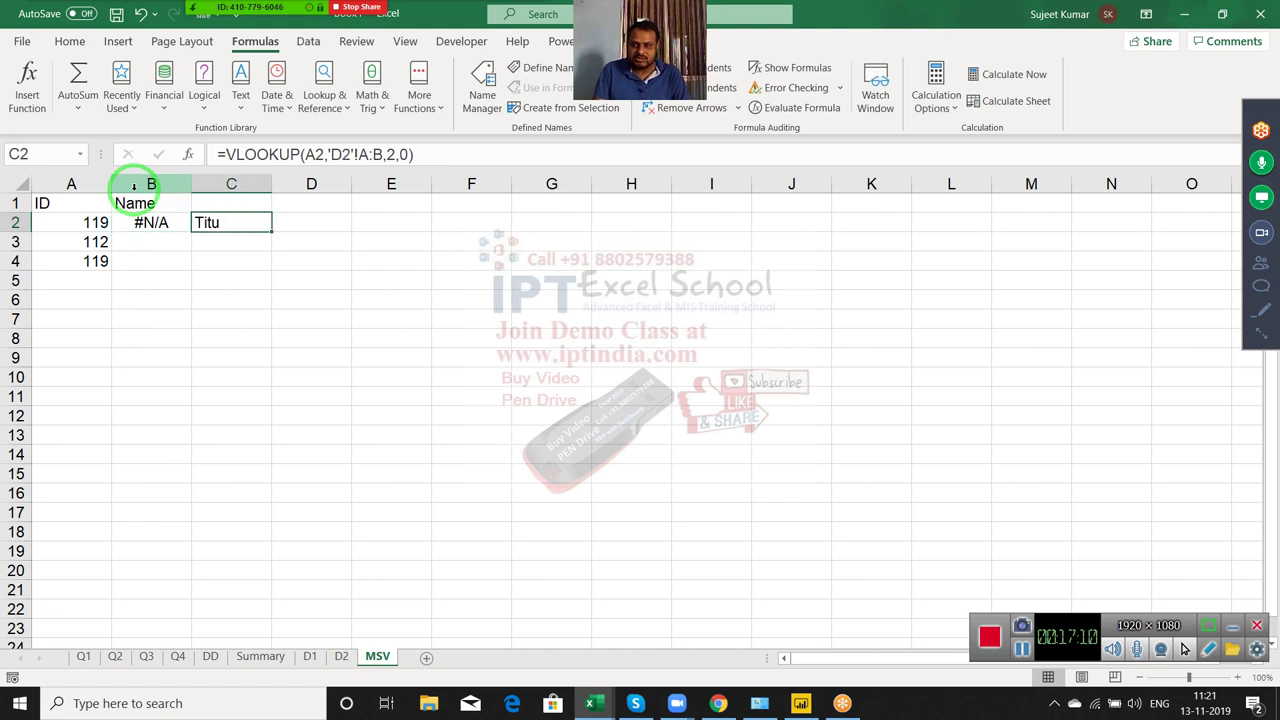
{"action": "key", "text": "Left"}
{"action": "key", "text": "Left"}
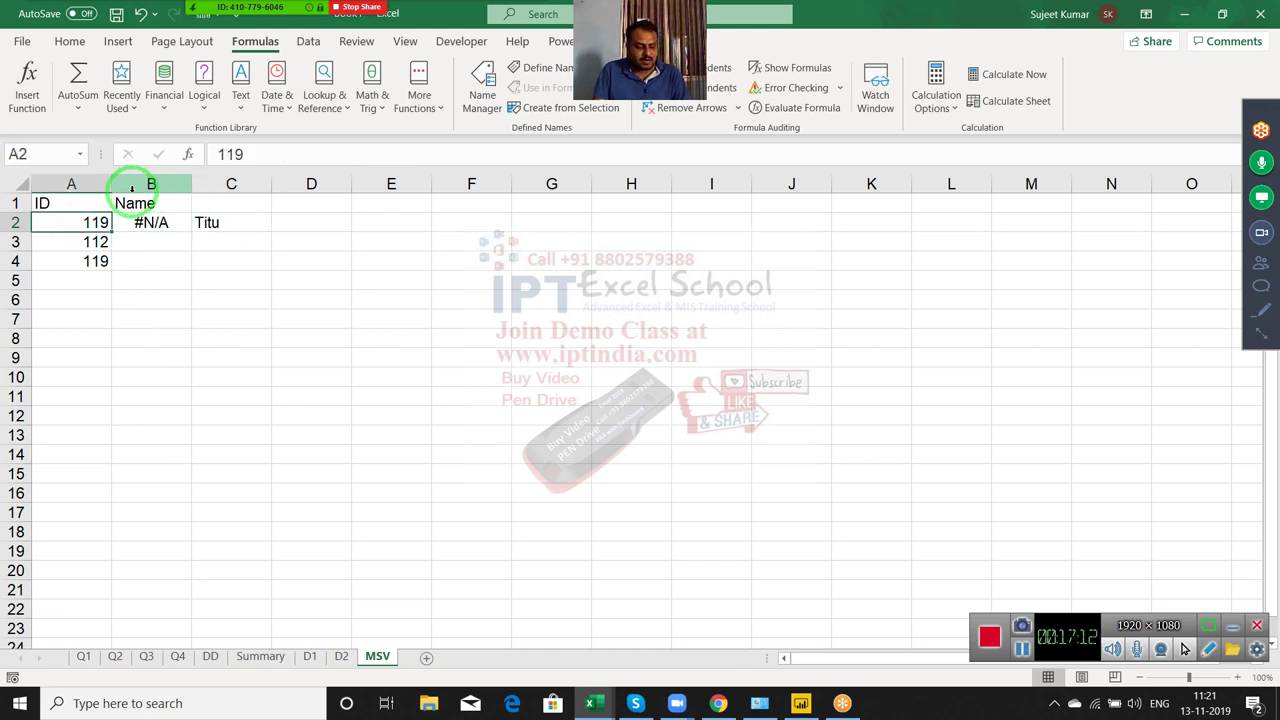
Change A2 to 112 and compare the D1 and D2 lookup formulas in B2 and C2
{"action": "type", "text": "1"}
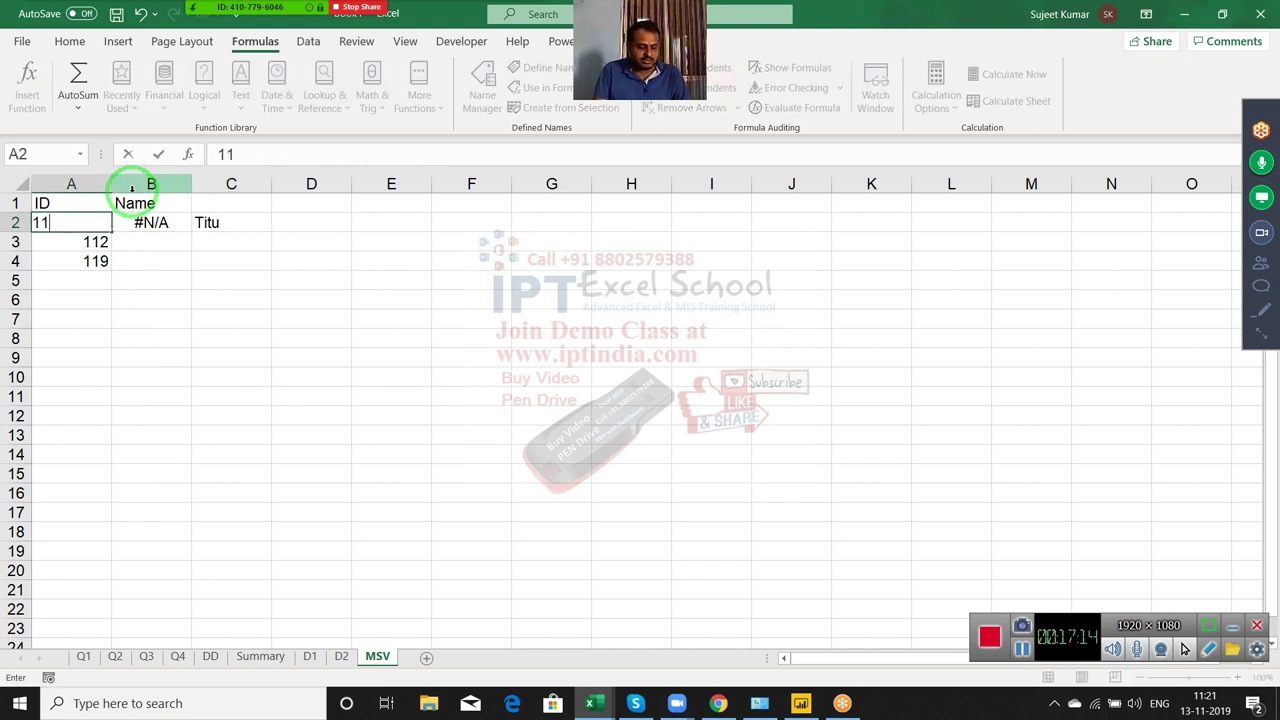
{"action": "type", "text": "2"}
{"action": "key", "text": "Return"}
{"action": "key", "text": "Up"}
{"action": "key", "text": "Right"}
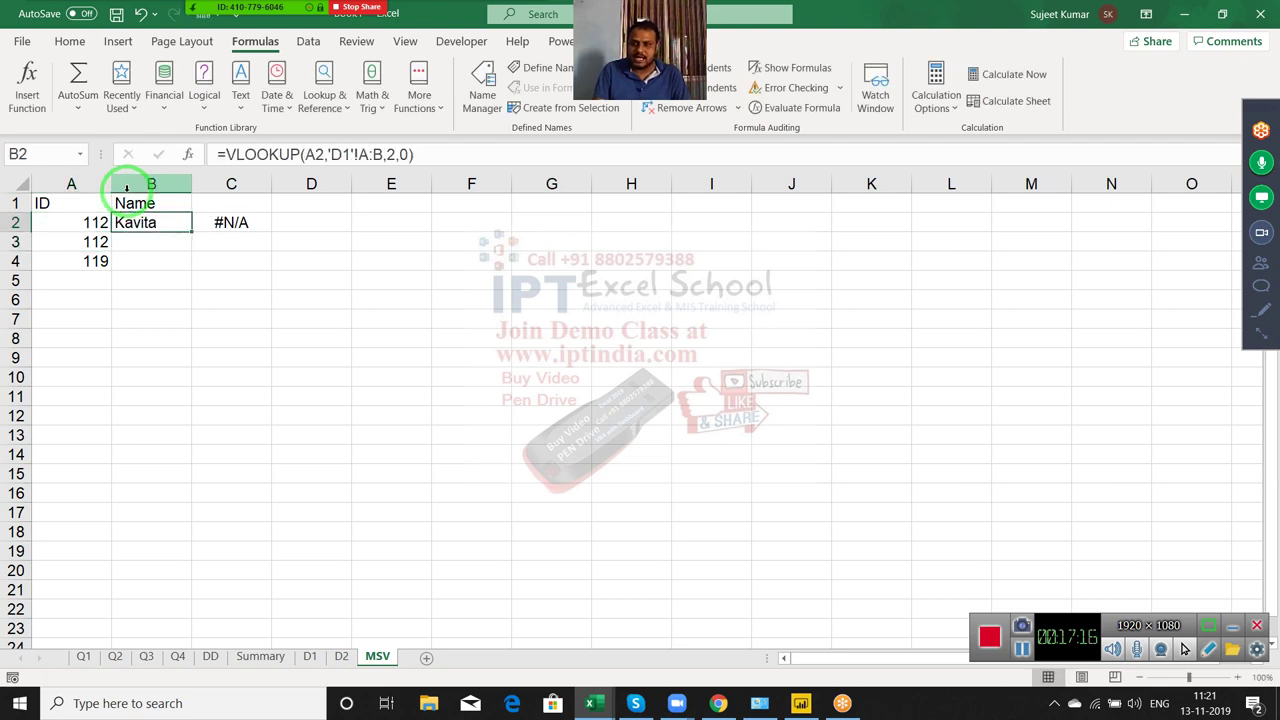
{"action": "key", "text": "Right"}
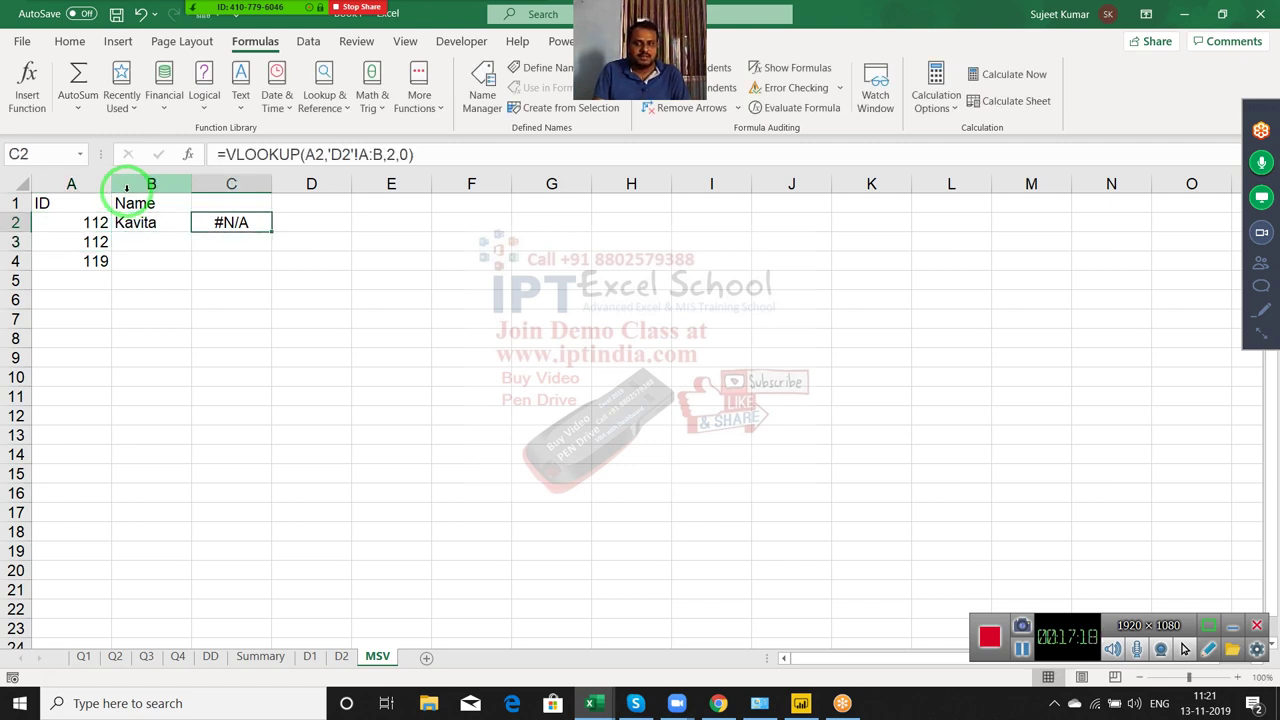
{"action": "key", "text": "Left"}
{"action": "key", "text": "Left"}
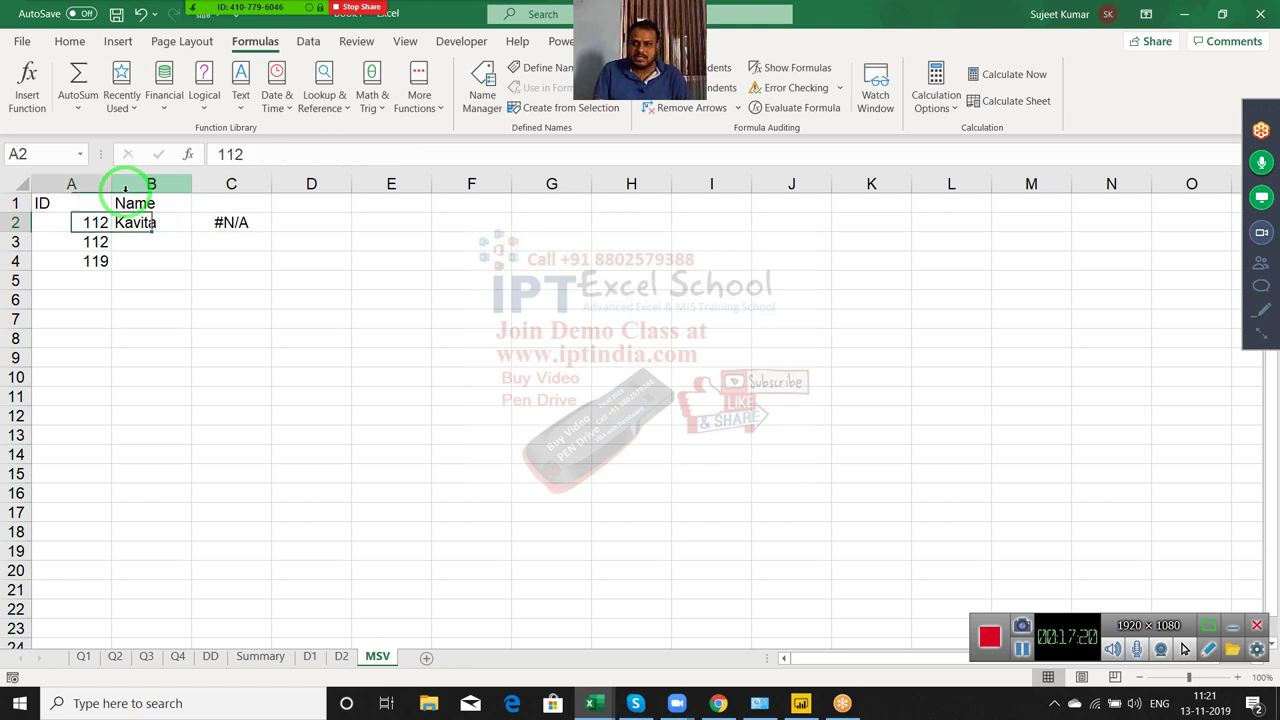
{"action": "key", "text": "Right"}
{"action": "key", "text": "Right"}
{"action": "key", "text": "Right"}
{"action": "key", "text": "Left"}
{"action": "key", "text": "Left"}
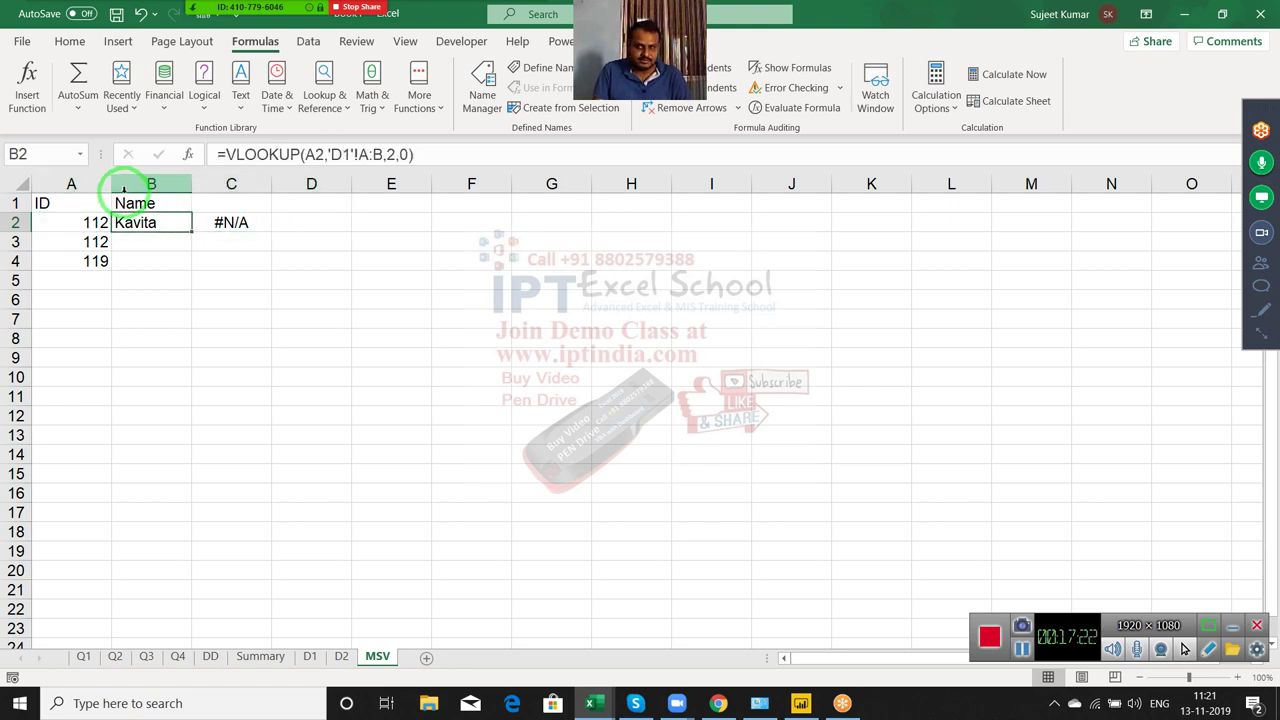
{"action": "key", "text": "Right"}
{"action": "key", "text": "Left"}
{"action": "key", "text": "Left"}
{"action": "key", "text": "Right"}
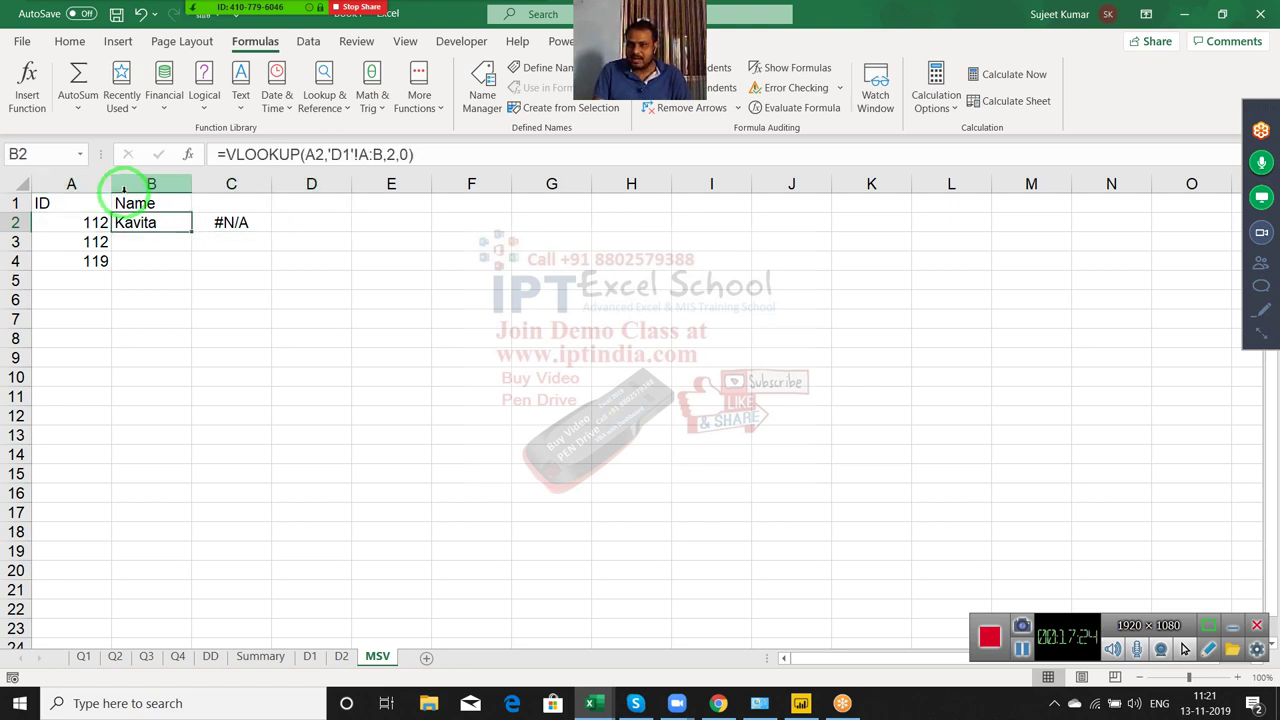
{"action": "key", "text": "Right"}
{"action": "key", "text": "Right"}
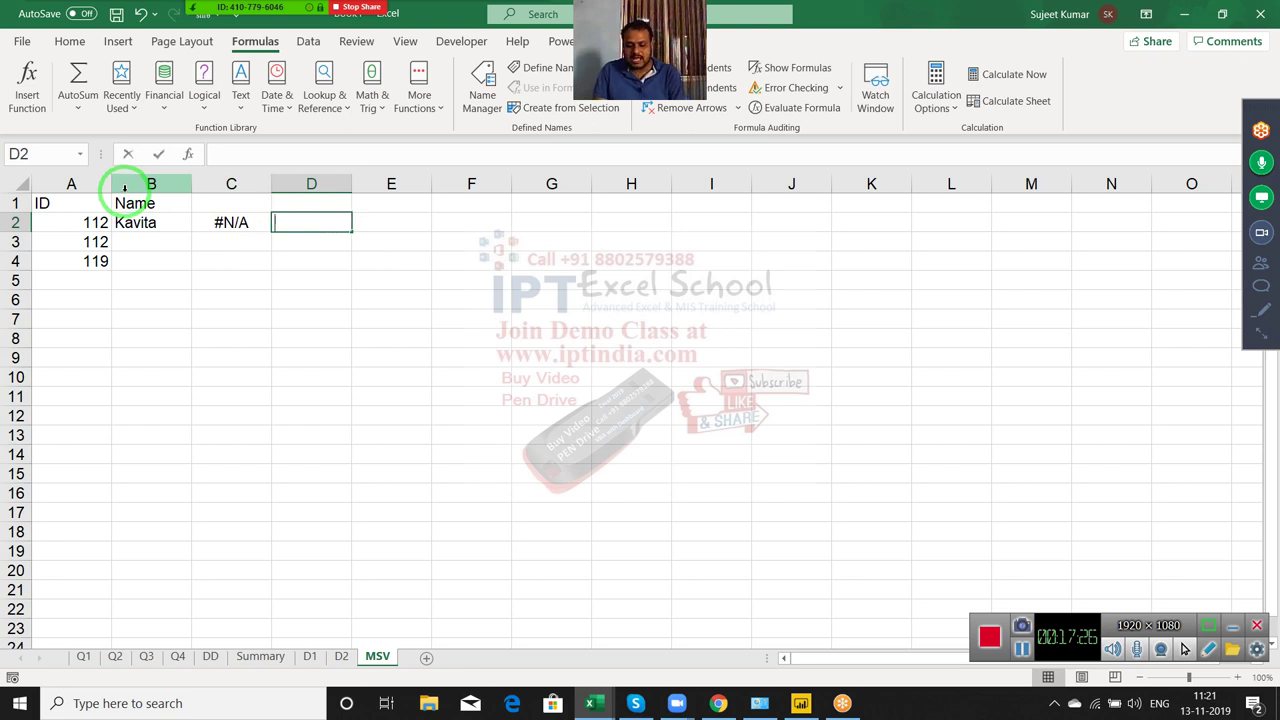
In D2, build =IFERROR(B2,C2) to fall back from the D1 lookup to D2
{"action": "type", "text": "=if"}
{"action": "key", "text": "Down"}
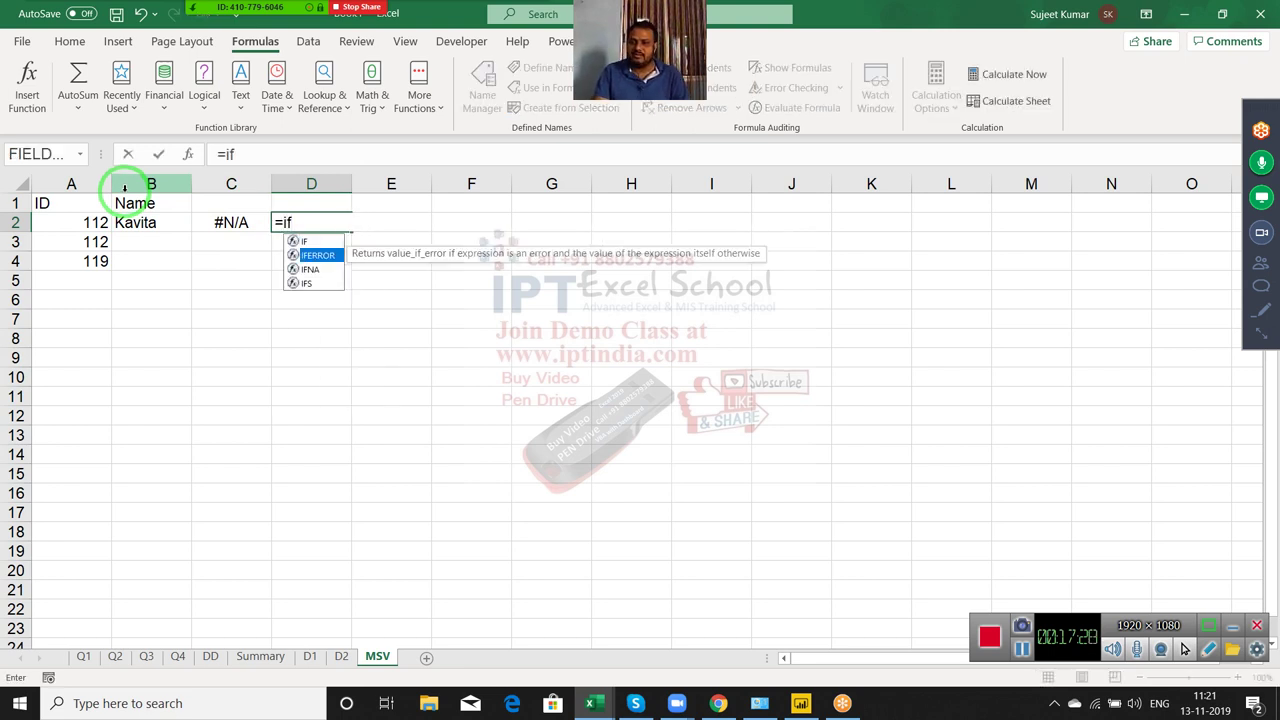
{"action": "key", "text": "Tab"}
{"action": "left_click_drag", "start_coordinate": [63, 212], "coordinate": [341, 348]}
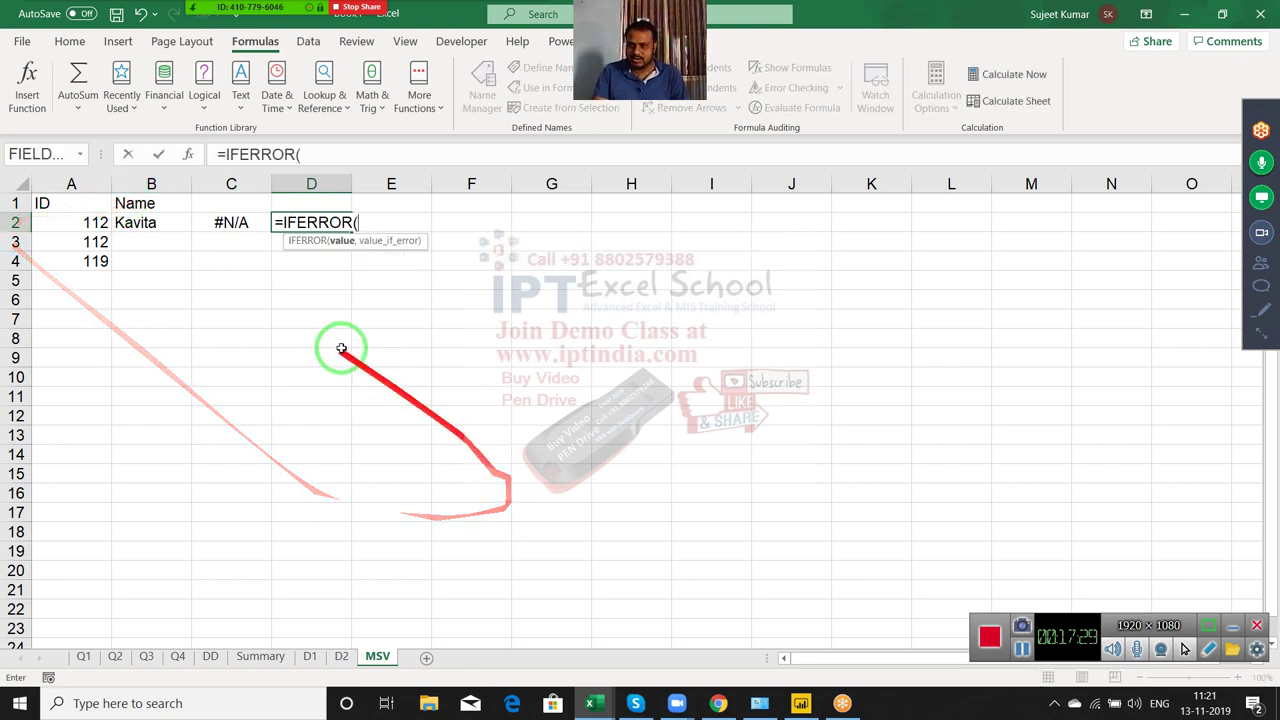
{"action": "left_click", "coordinate": [160, 226]}
{"action": "type", "text": ","}
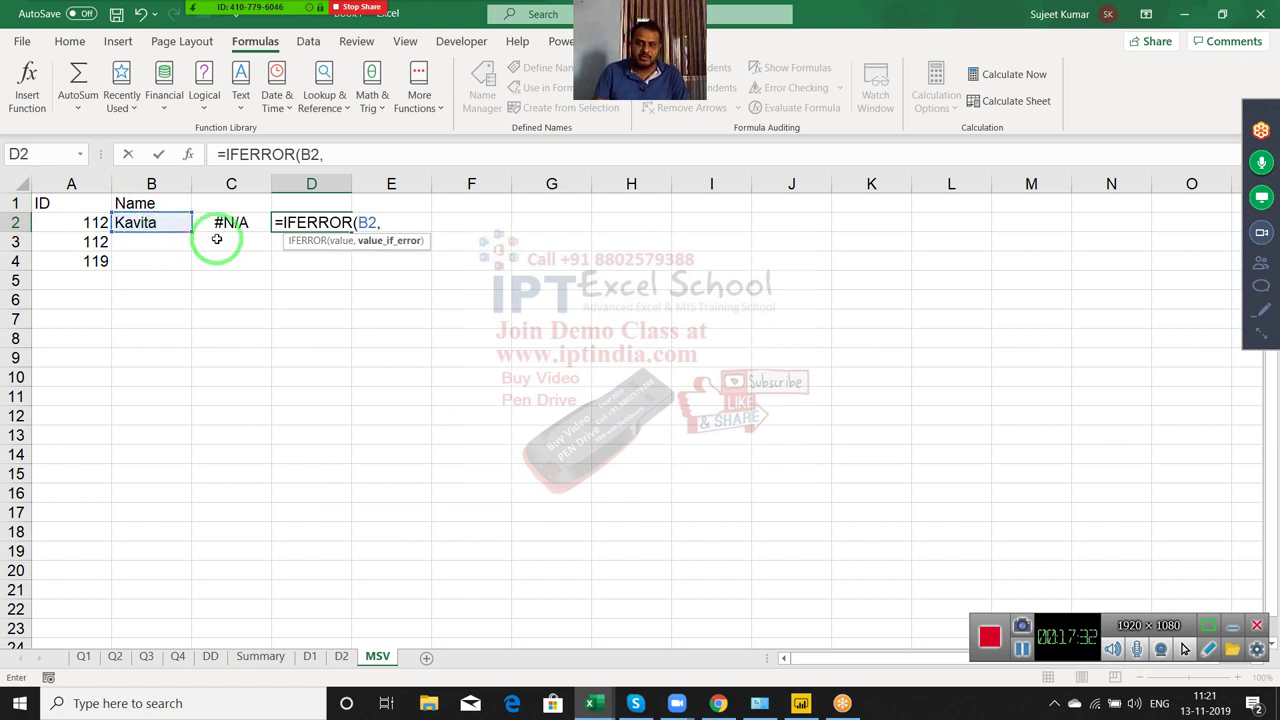
{"action": "left_click", "coordinate": [215, 230]}
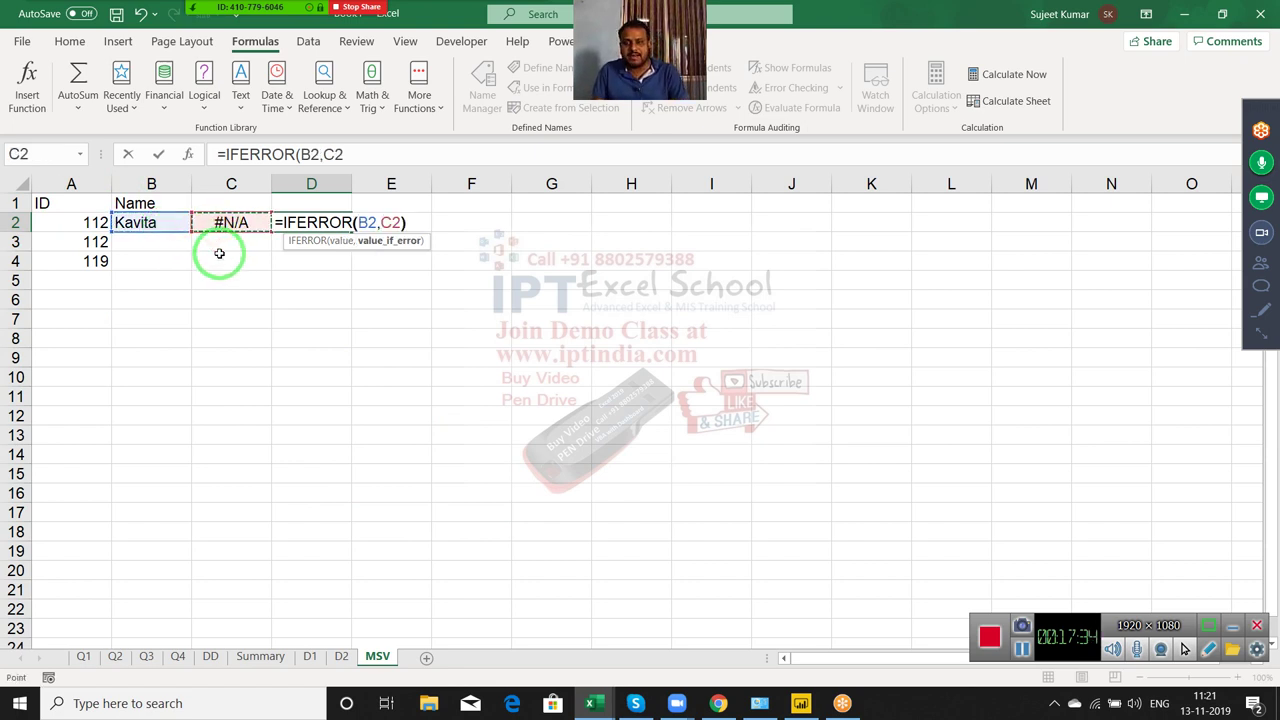
{"action": "key", "text": "Return"}
Replace the B2 reference in D2's formula with B2's D1 VLOOKUP expression
{"action": "key", "text": "Up"}
{"action": "key", "text": "Left"}
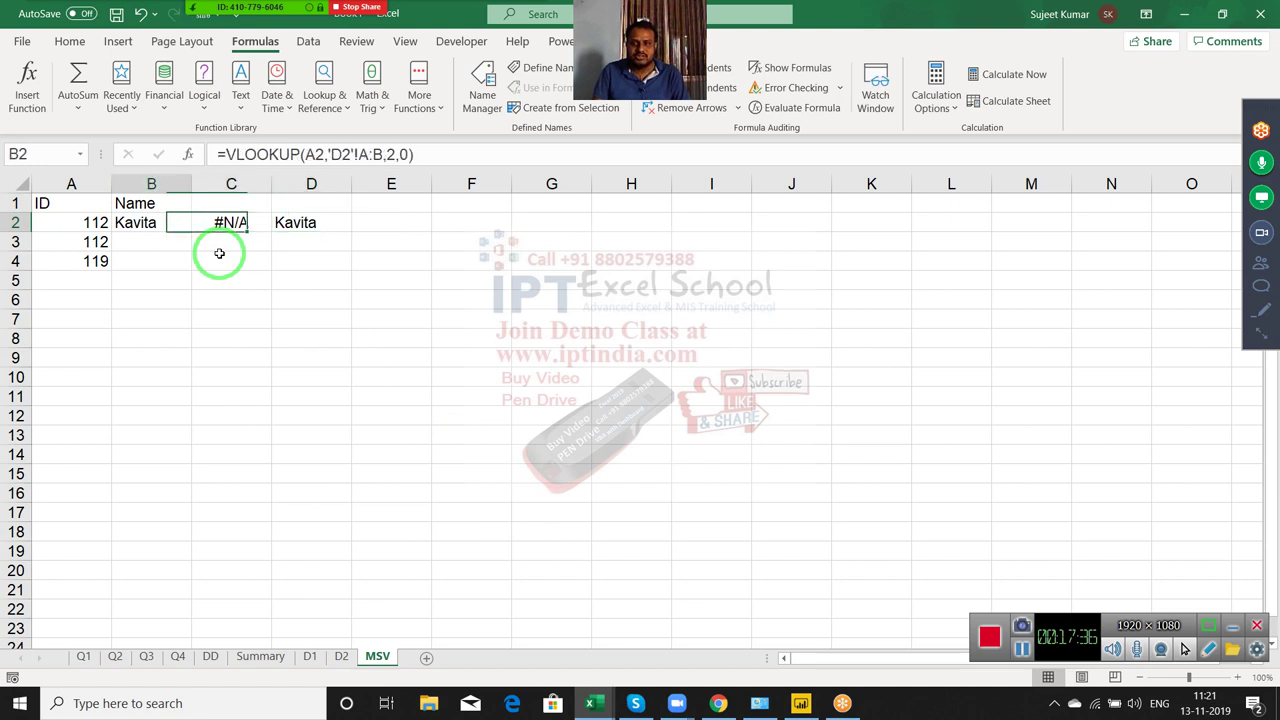
{"action": "key", "text": "Left"}
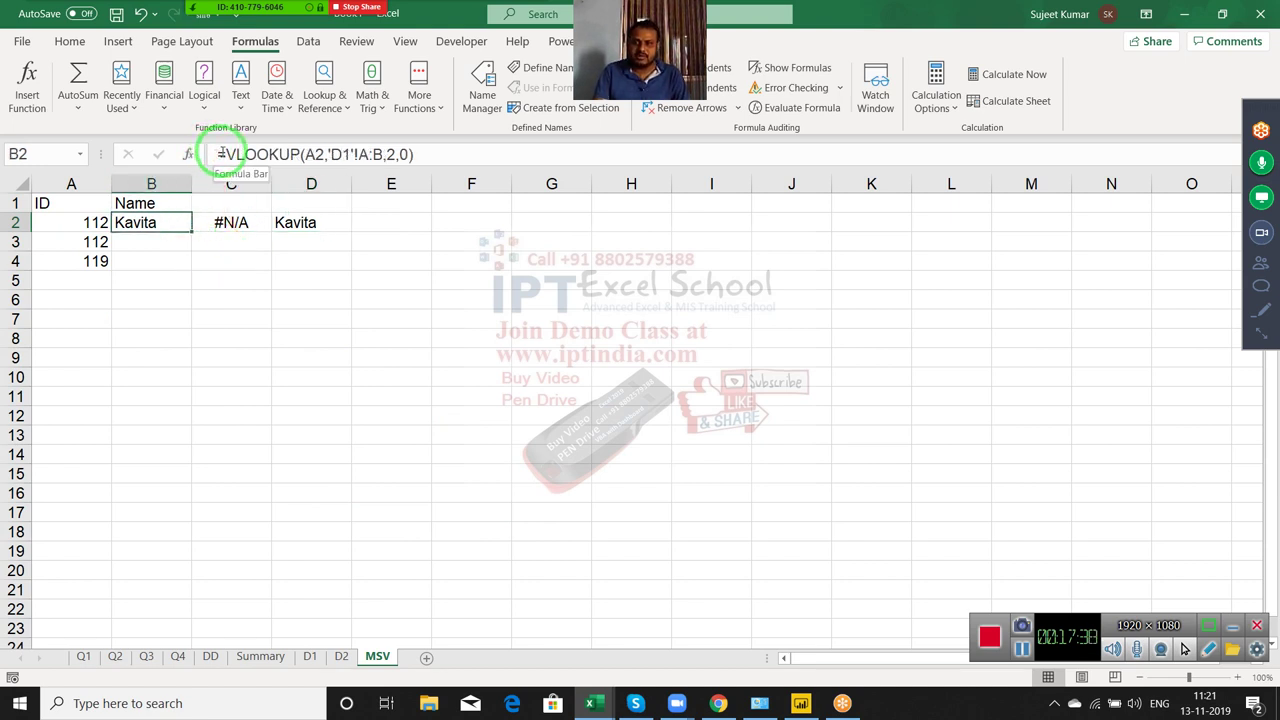
{"action": "left_click_drag", "start_coordinate": [225, 154], "coordinate": [425, 160]}
{"action": "key", "text": "ctrl+c"}
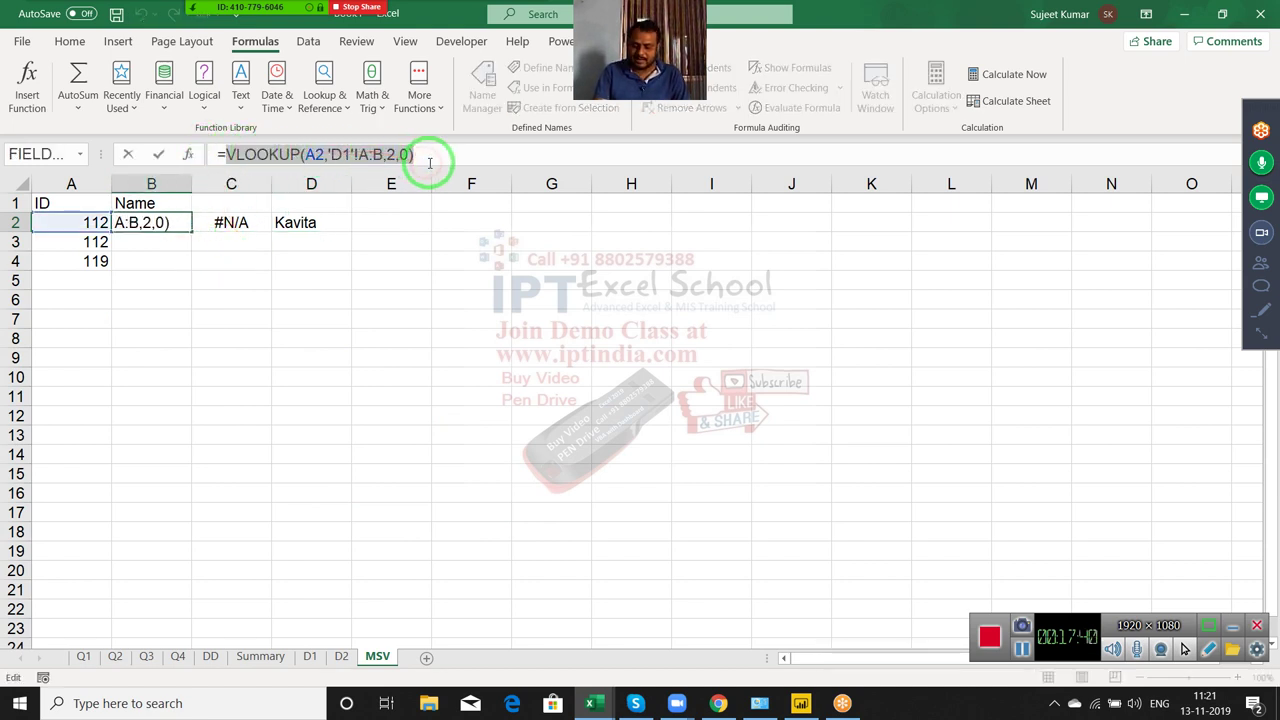
{"action": "key", "text": "Escape"}
{"action": "left_click", "coordinate": [245, 224]}
{"action": "left_click", "coordinate": [310, 223]}
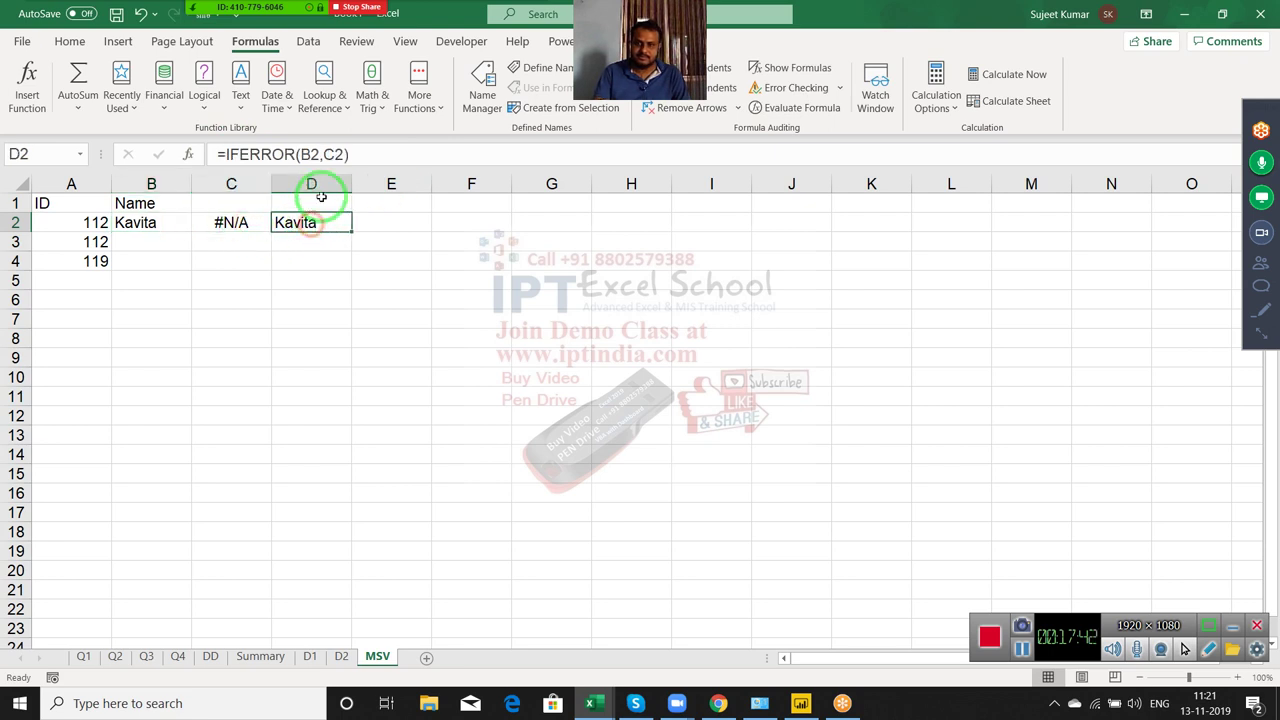
{"action": "double_click", "coordinate": [309, 154]}
{"action": "key", "text": "ctrl+v"}
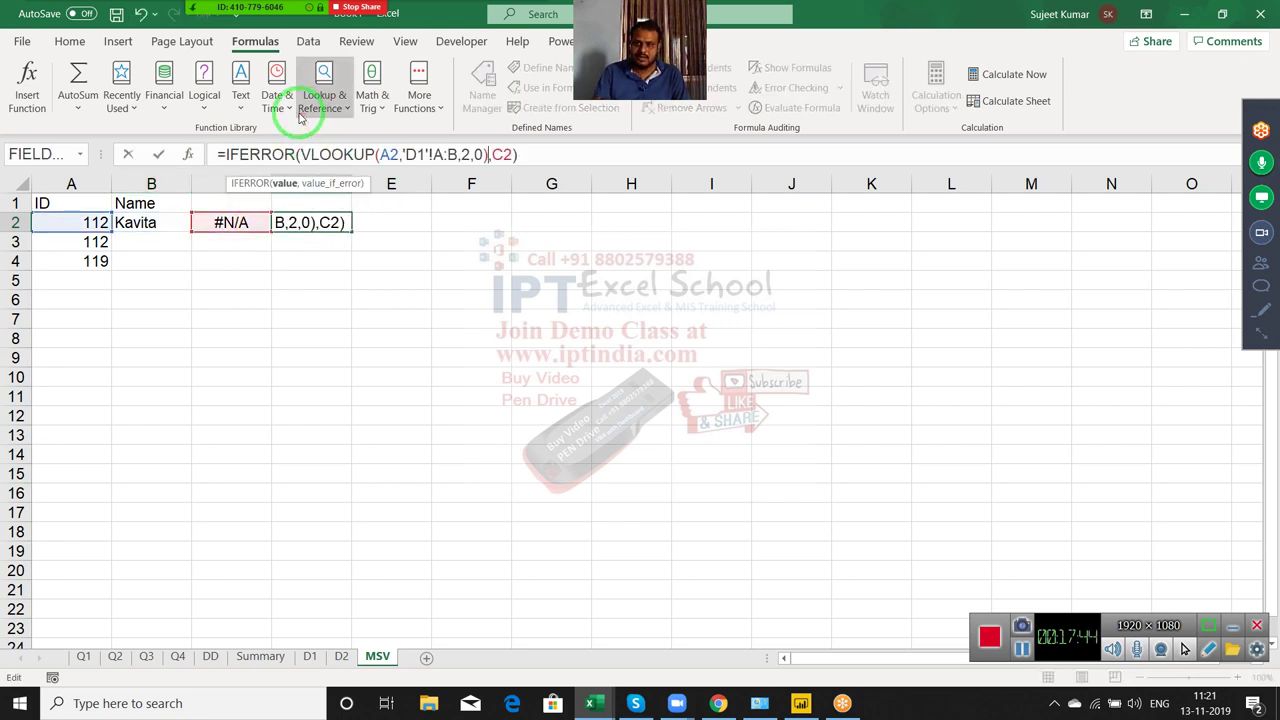
{"action": "key", "text": "Return"}
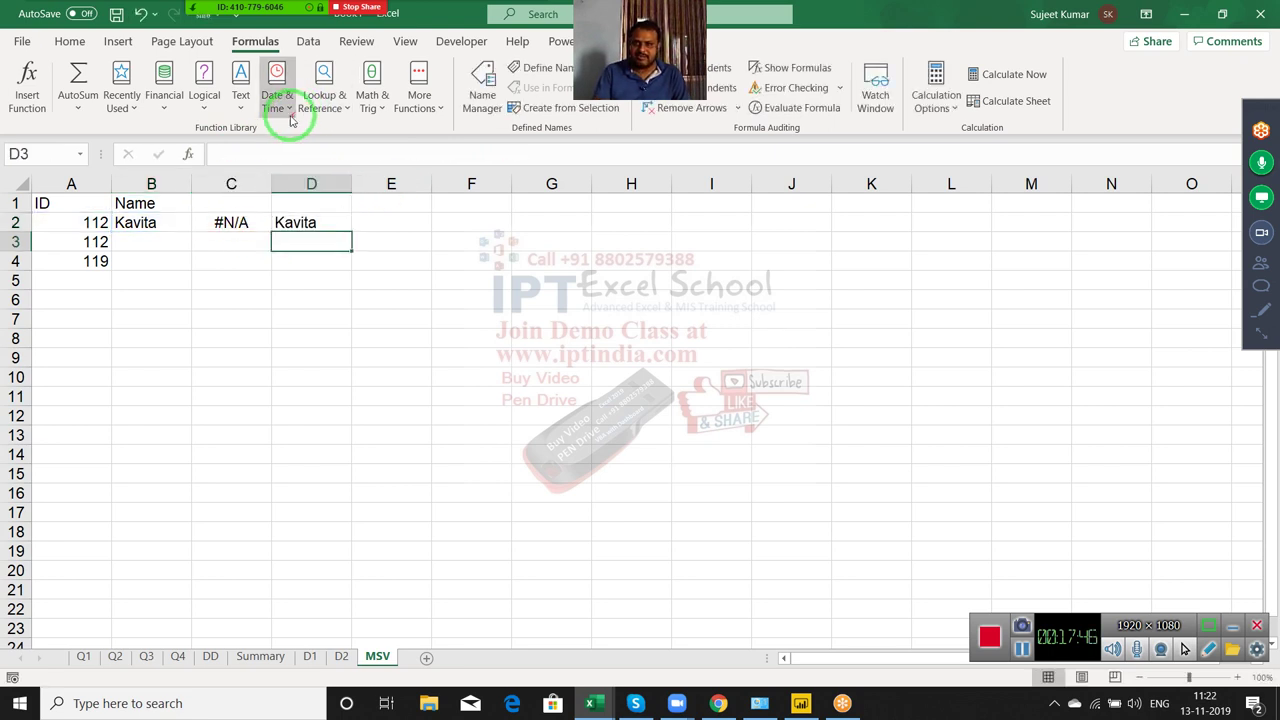
Replace the C2 reference with C2's D2-sheet VLOOKUP expression
{"action": "left_click", "coordinate": [241, 214]}
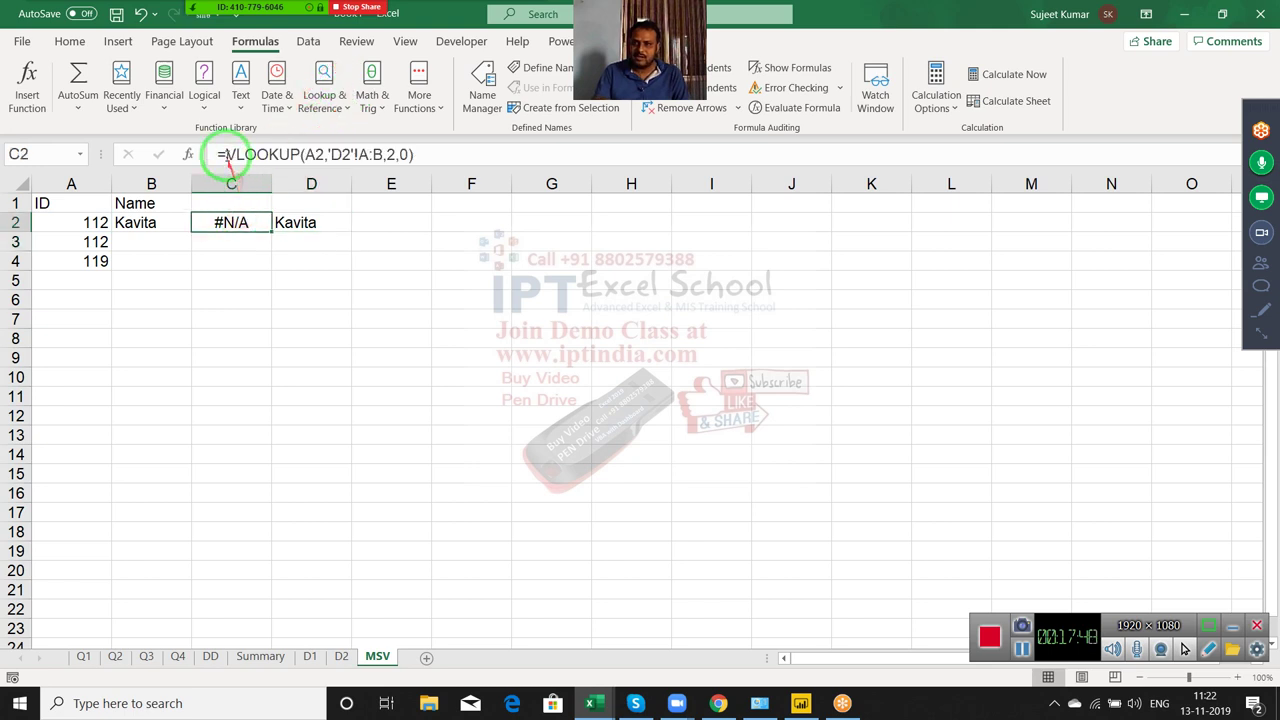
{"action": "left_click_drag", "start_coordinate": [228, 154], "coordinate": [496, 153]}
{"action": "key", "text": "ctrl+c"}
{"action": "key", "text": "Escape"}
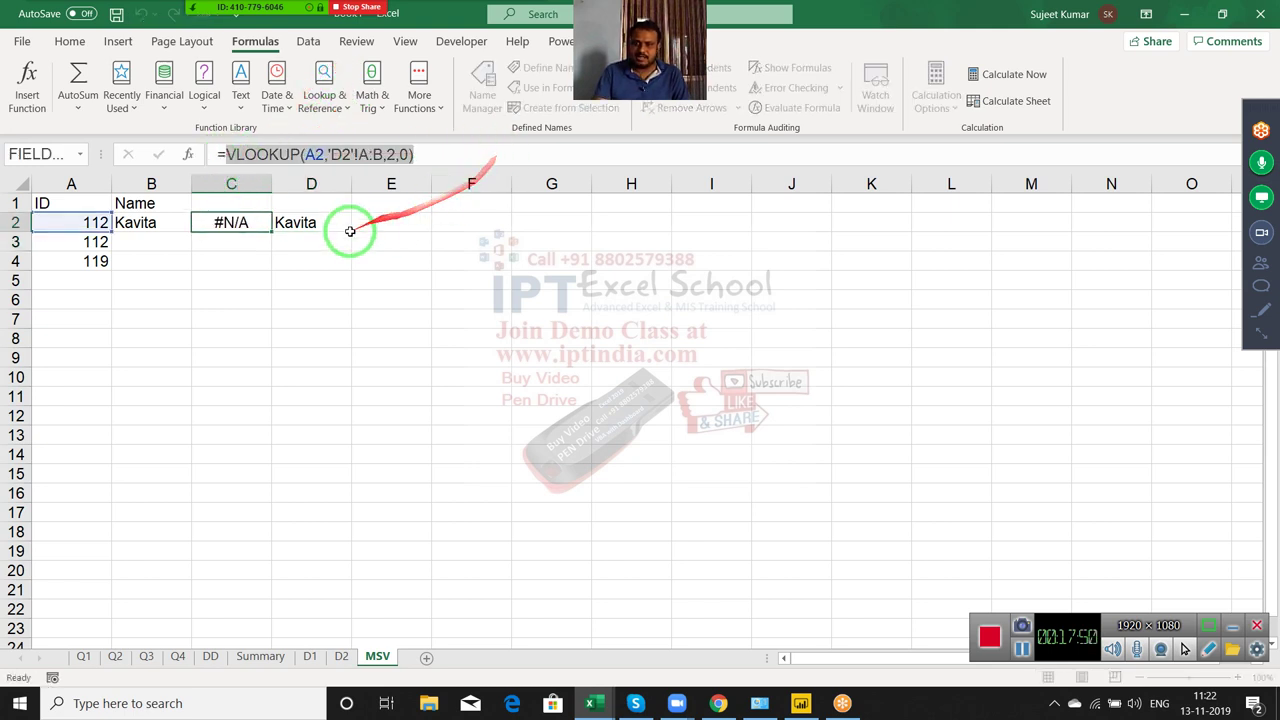
{"action": "left_click", "coordinate": [336, 226]}
{"action": "left_click", "coordinate": [498, 154]}
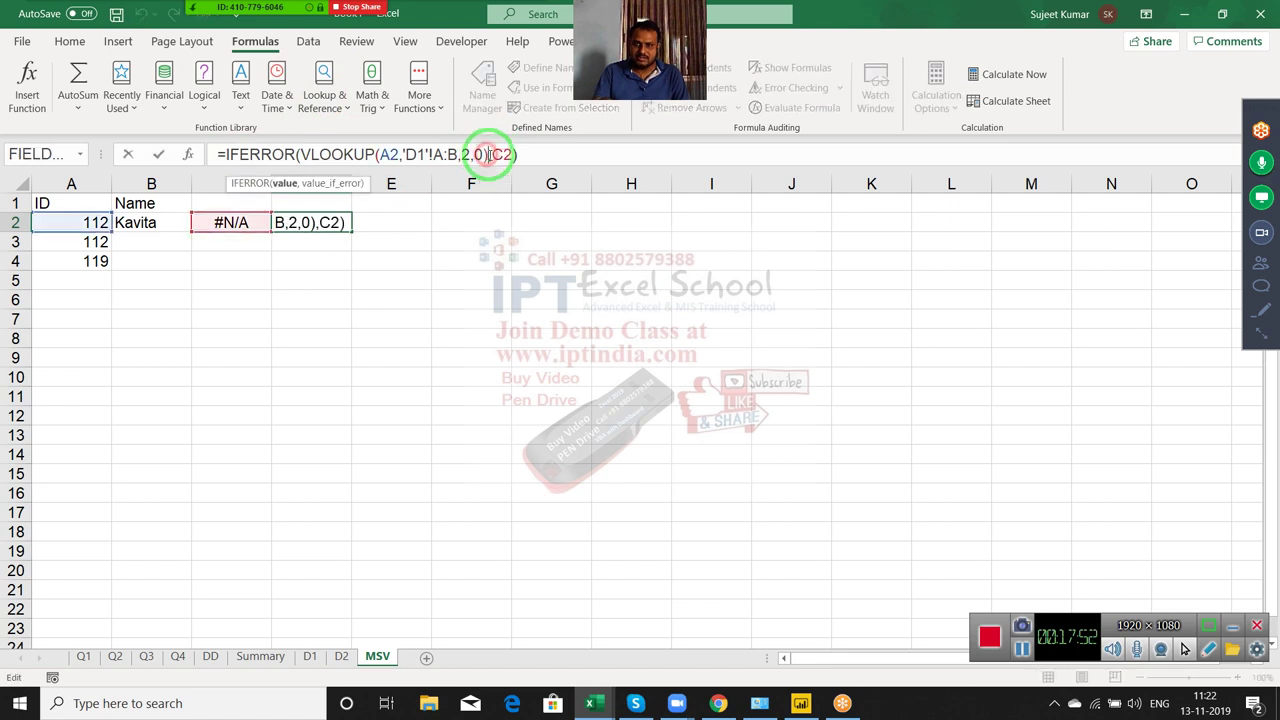
{"action": "key", "text": "ctrl+v"}
{"action": "key", "text": "Return"}
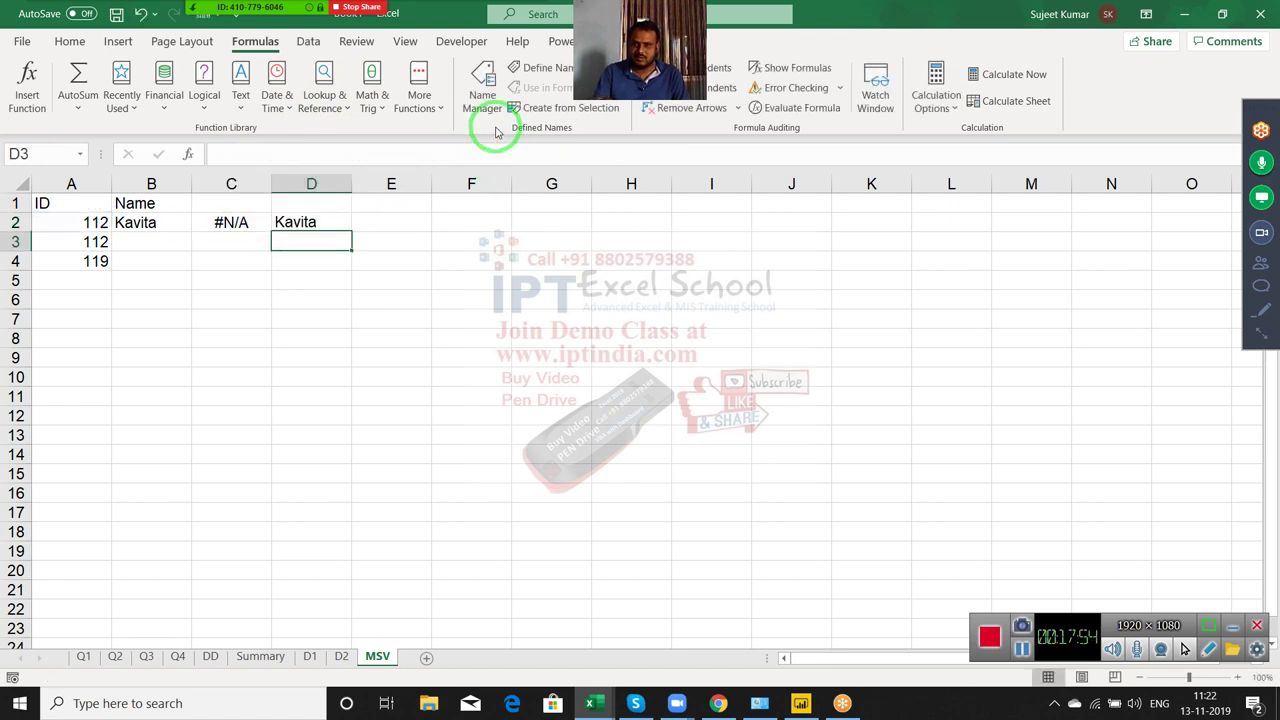
{"action": "key", "text": "Up"}
Move the combined IFERROR formula into B2 and fill it down to B4
{"action": "key", "text": "ctrl+x"}
{"action": "key", "text": "Left"}
{"action": "key", "text": "Left"}
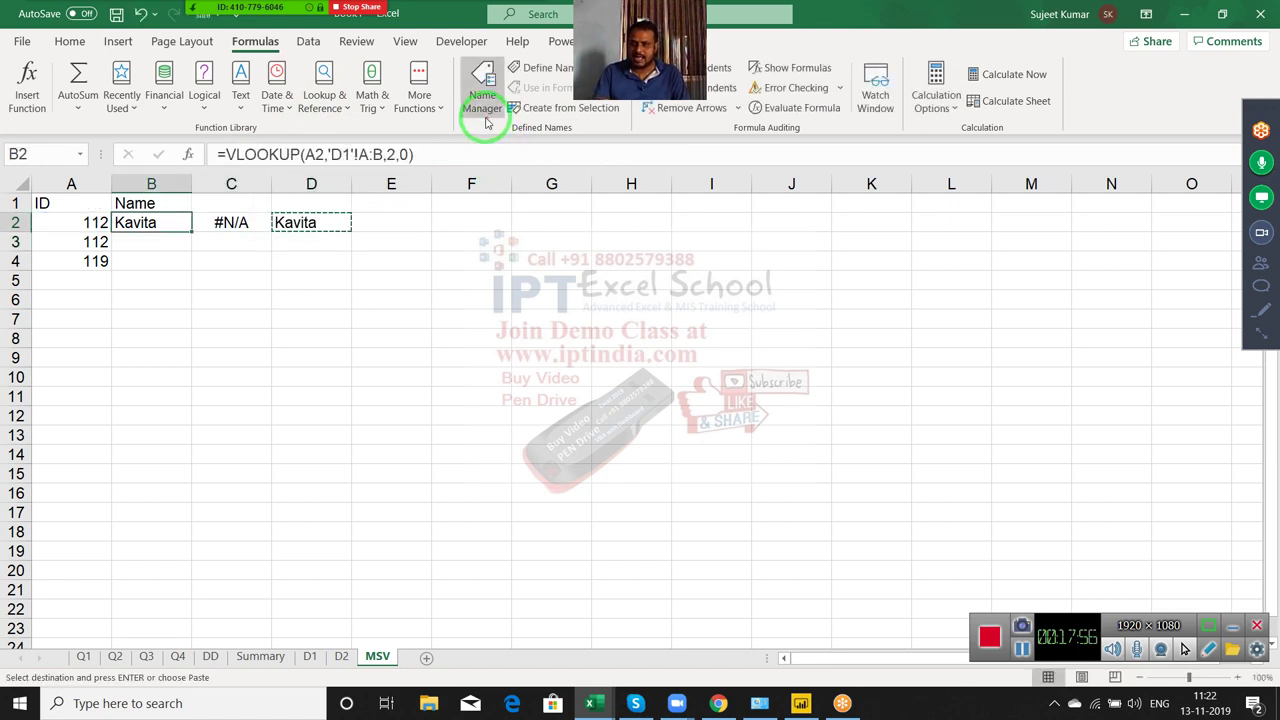
{"action": "key", "text": "ctrl+v"}
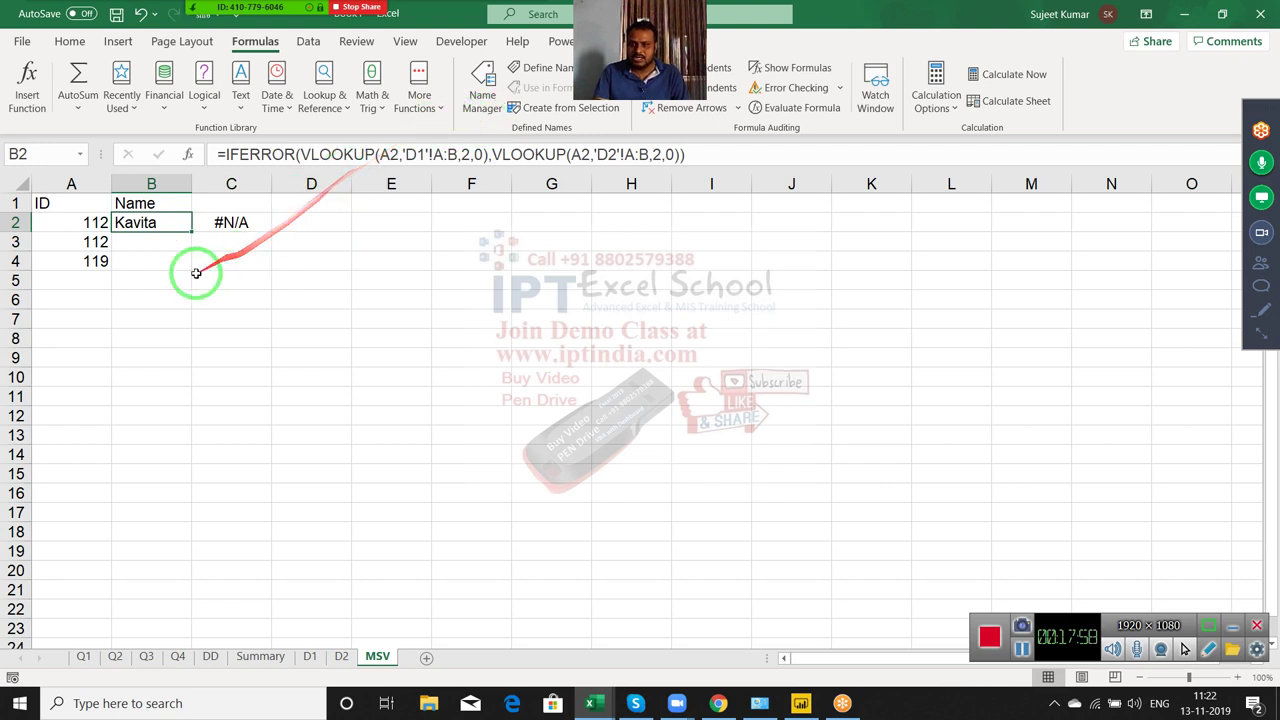
{"action": "left_click", "coordinate": [196, 236]}
{"action": "left_click", "coordinate": [183, 222]}
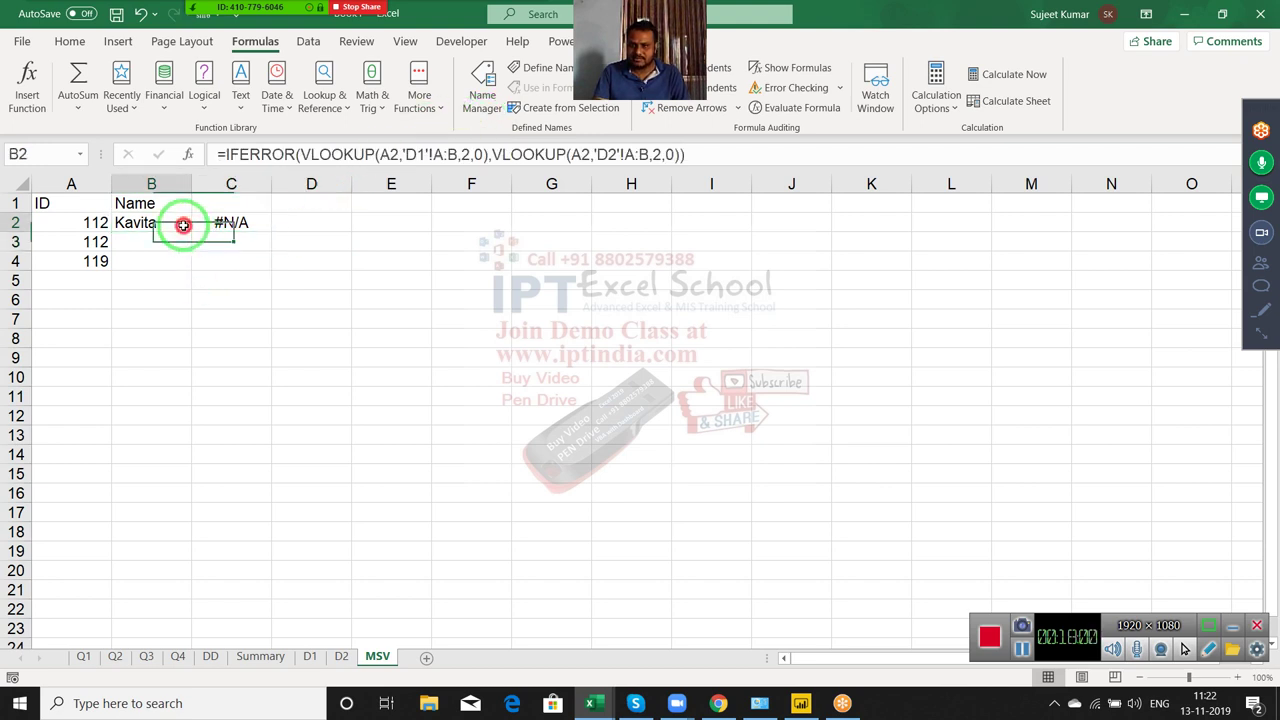
{"action": "double_click", "coordinate": [190, 232]}
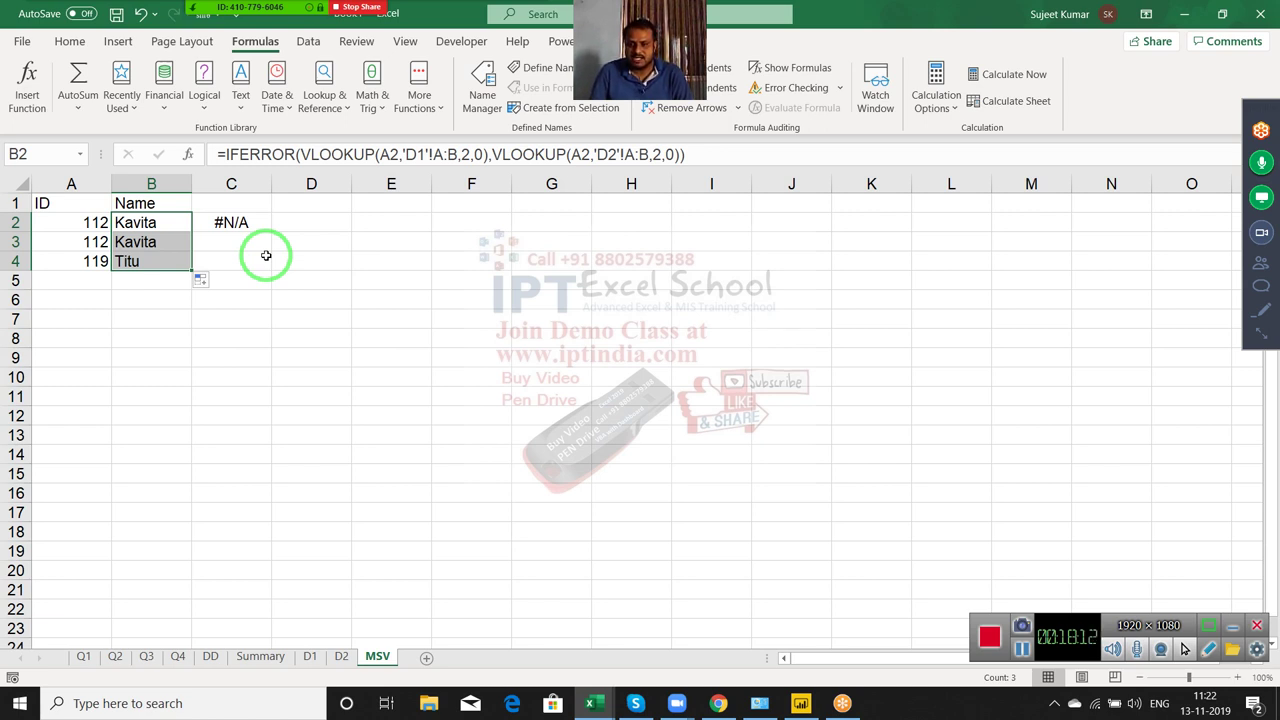
Save the workbook in Documents as the macro-enabled file Vlookup.xlsm, replacing the name Book4
{"action": "left_click", "coordinate": [120, 14]}
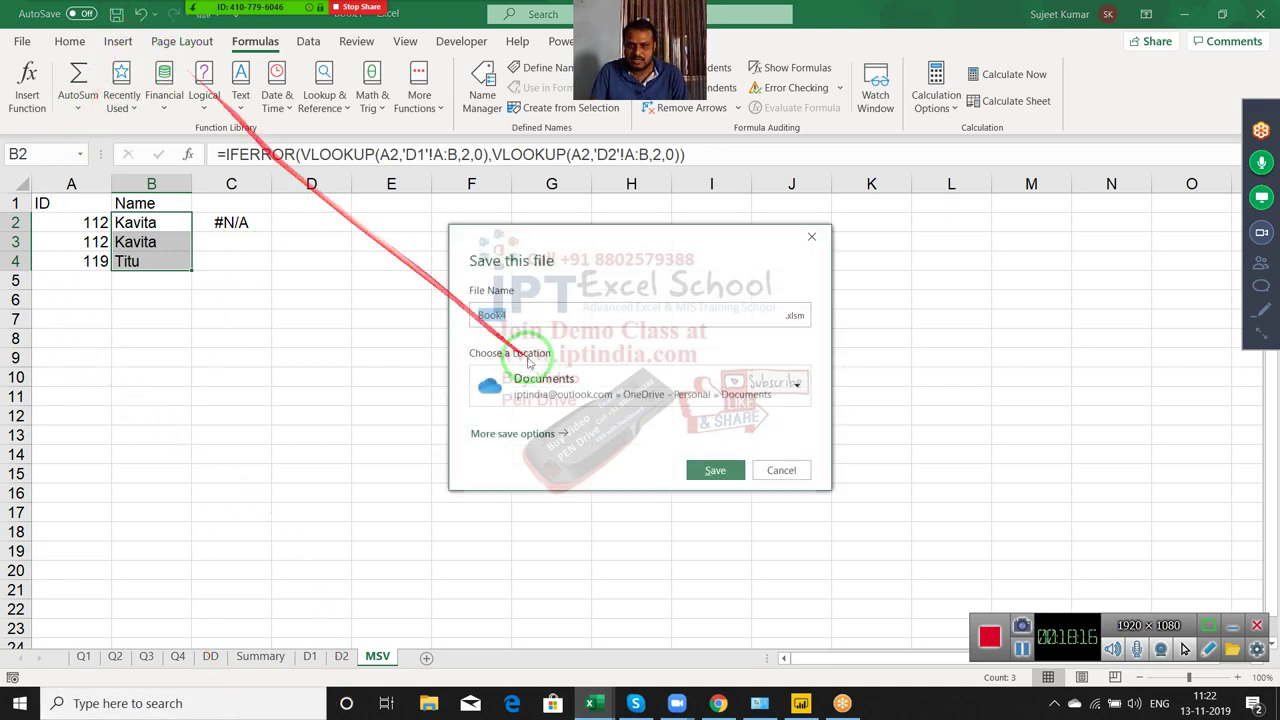
{"action": "left_click", "coordinate": [515, 433]}
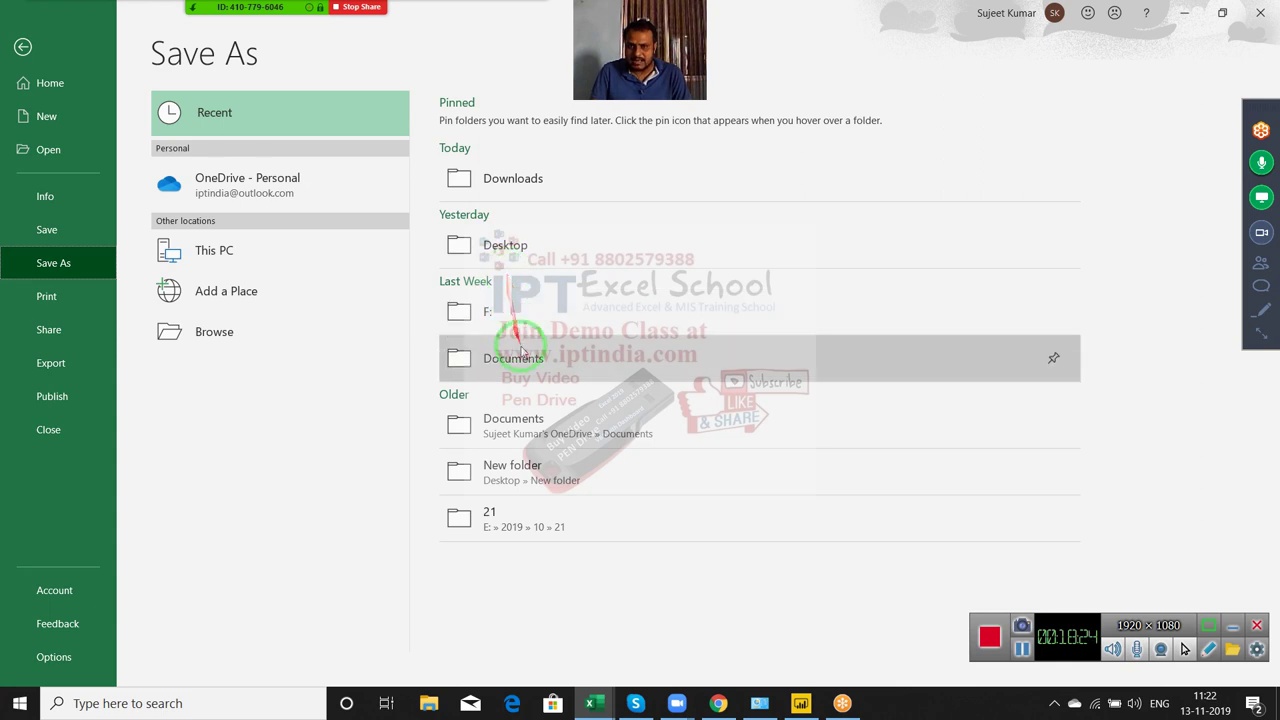
{"action": "left_click", "coordinate": [518, 356]}
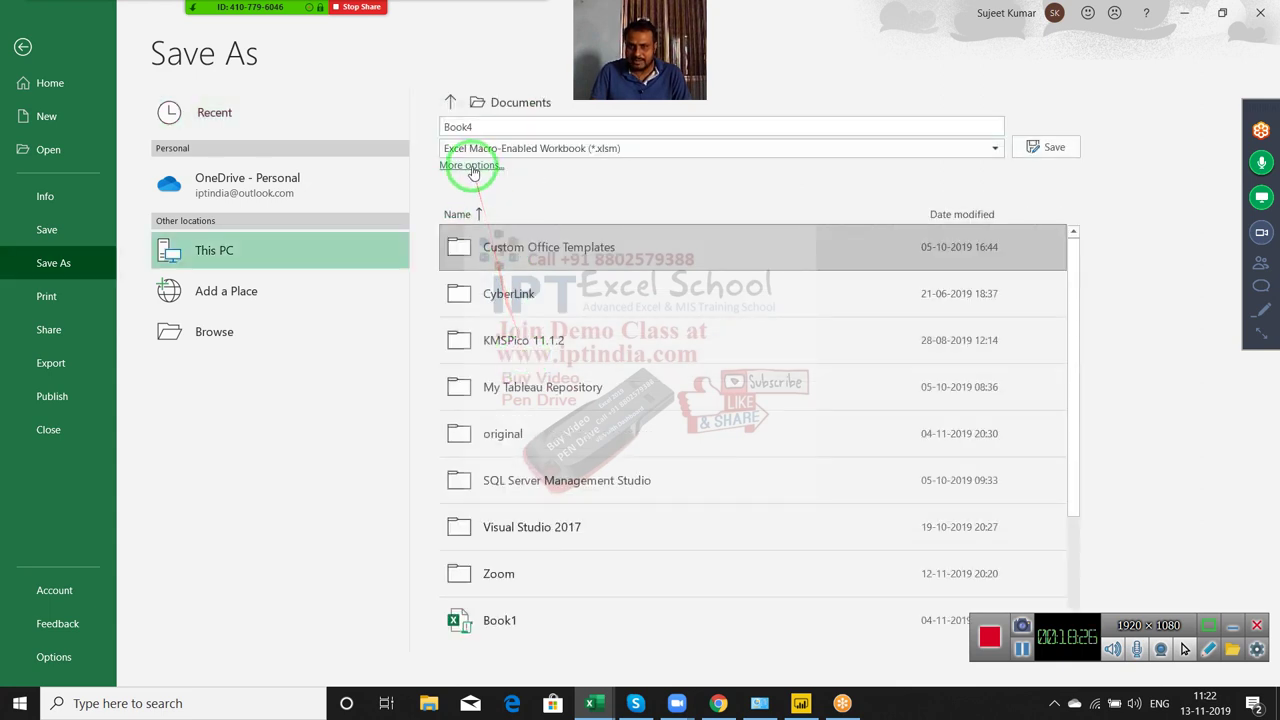
{"action": "double_click", "coordinate": [462, 127]}
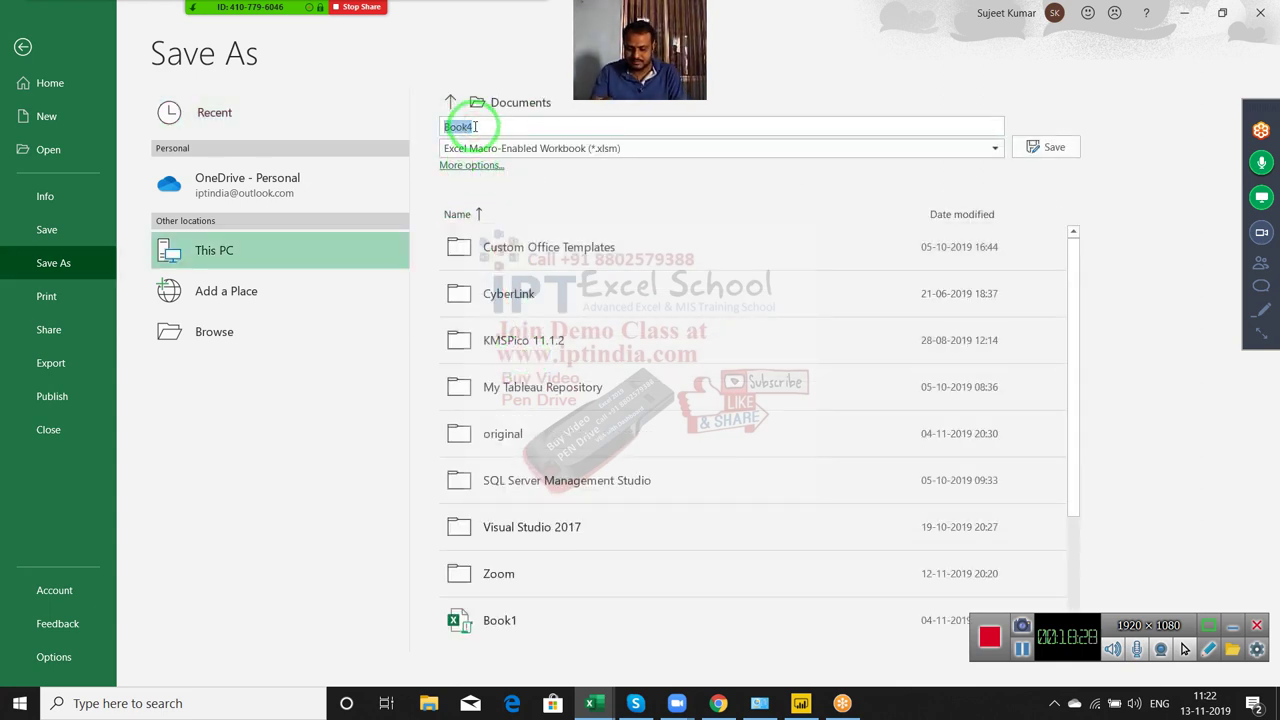
{"action": "type", "text": "Vlookup"}
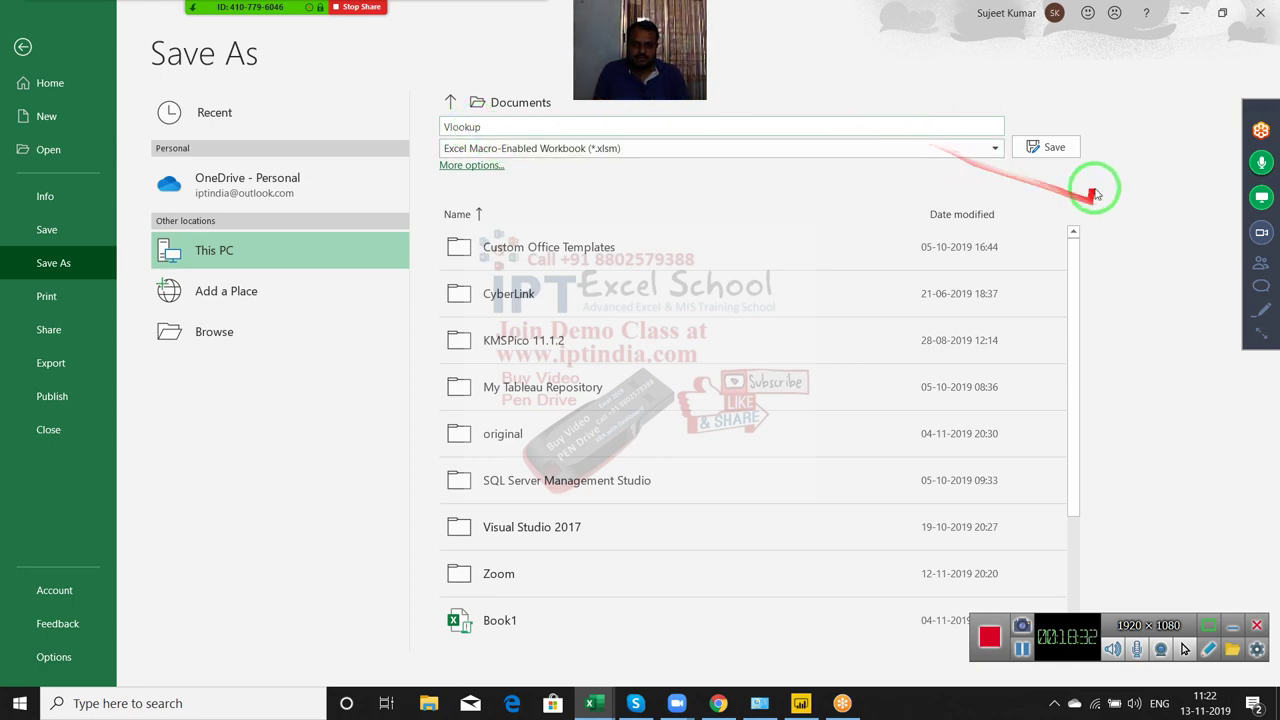
{"action": "left_click", "coordinate": [1058, 150]}
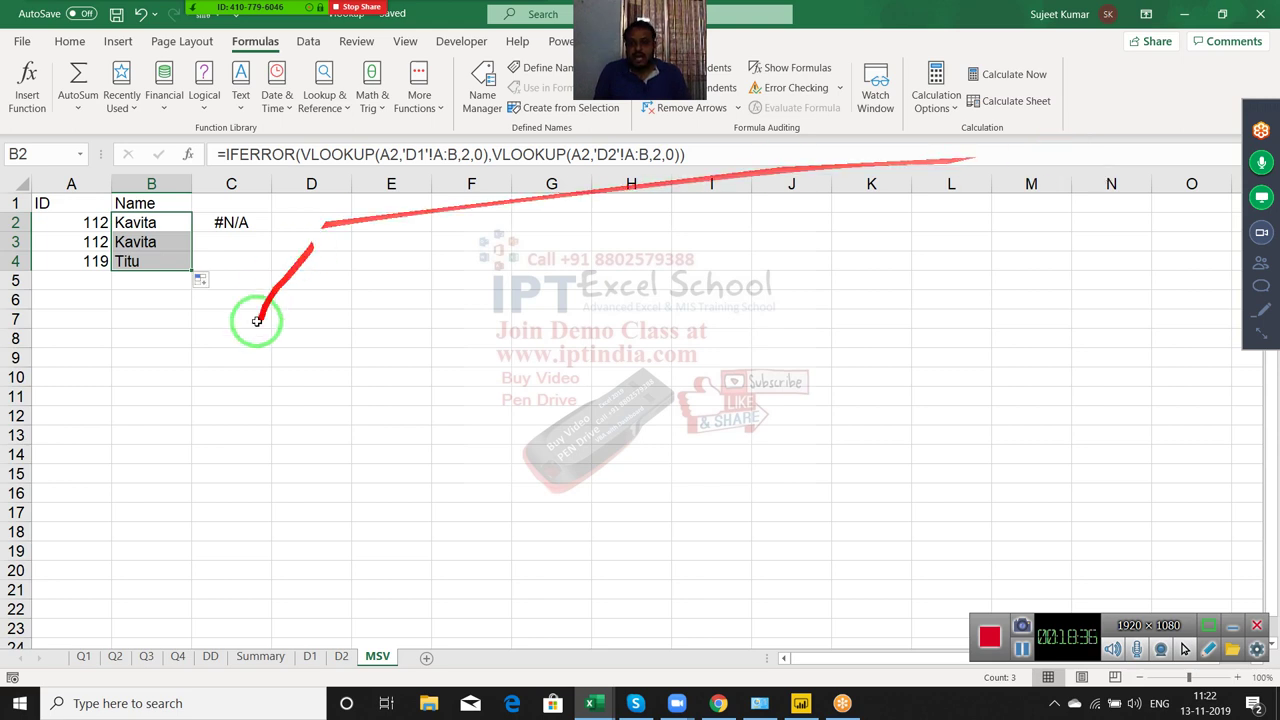
Inspect the IFERROR-wrapped VLOOKUP formula in B2 that returns Kavita, leaving it unchanged
{"action": "left_click", "coordinate": [170, 220]}
{"action": "double_click", "coordinate": [170, 220]}
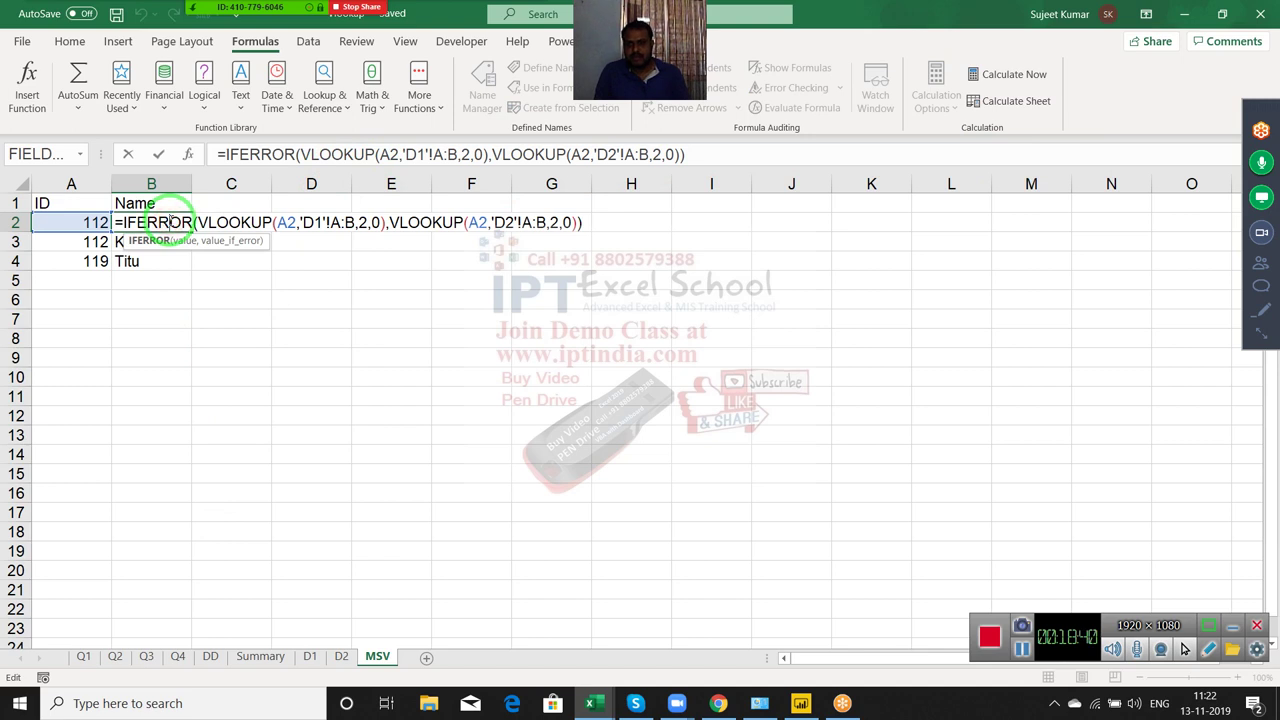
{"action": "mouse_move", "coordinate": [125, 222]}
{"action": "left_mouse_down"}
{"action": "mouse_move", "coordinate": [511, 203]}
{"action": "mouse_move", "coordinate": [585, 228]}
{"action": "left_mouse_up"}
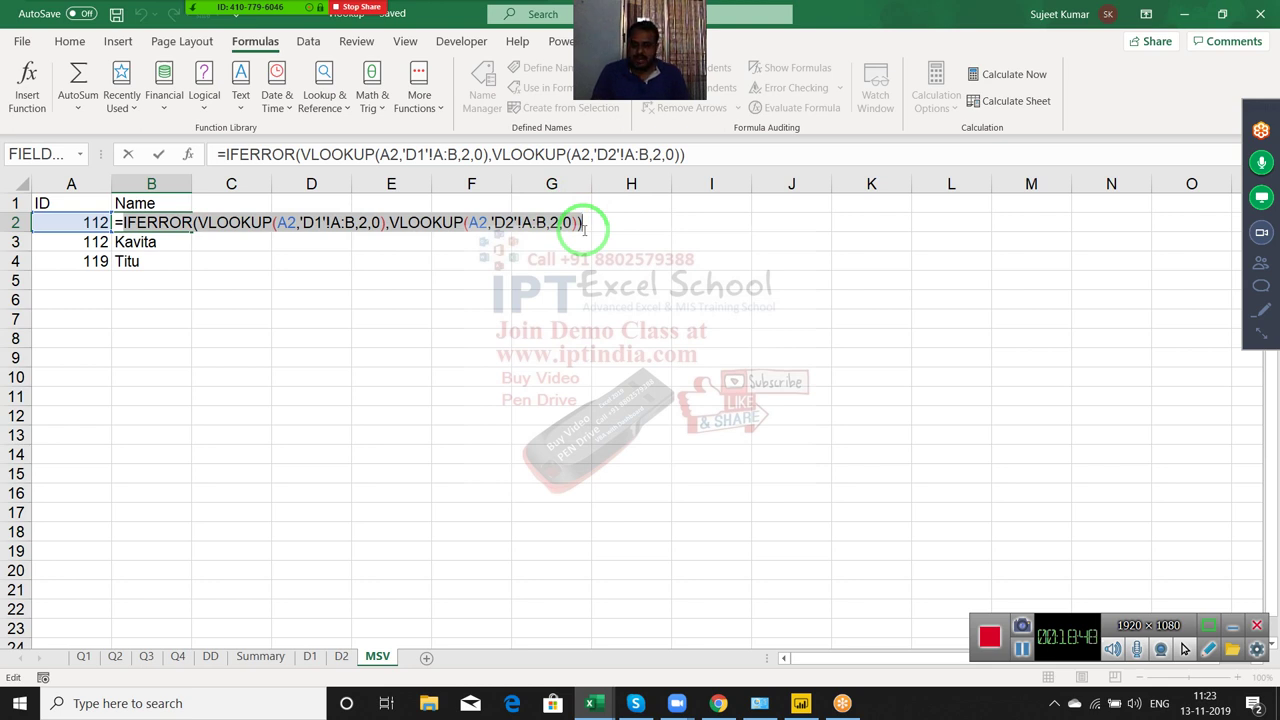
{"action": "key", "text": "Escape"}
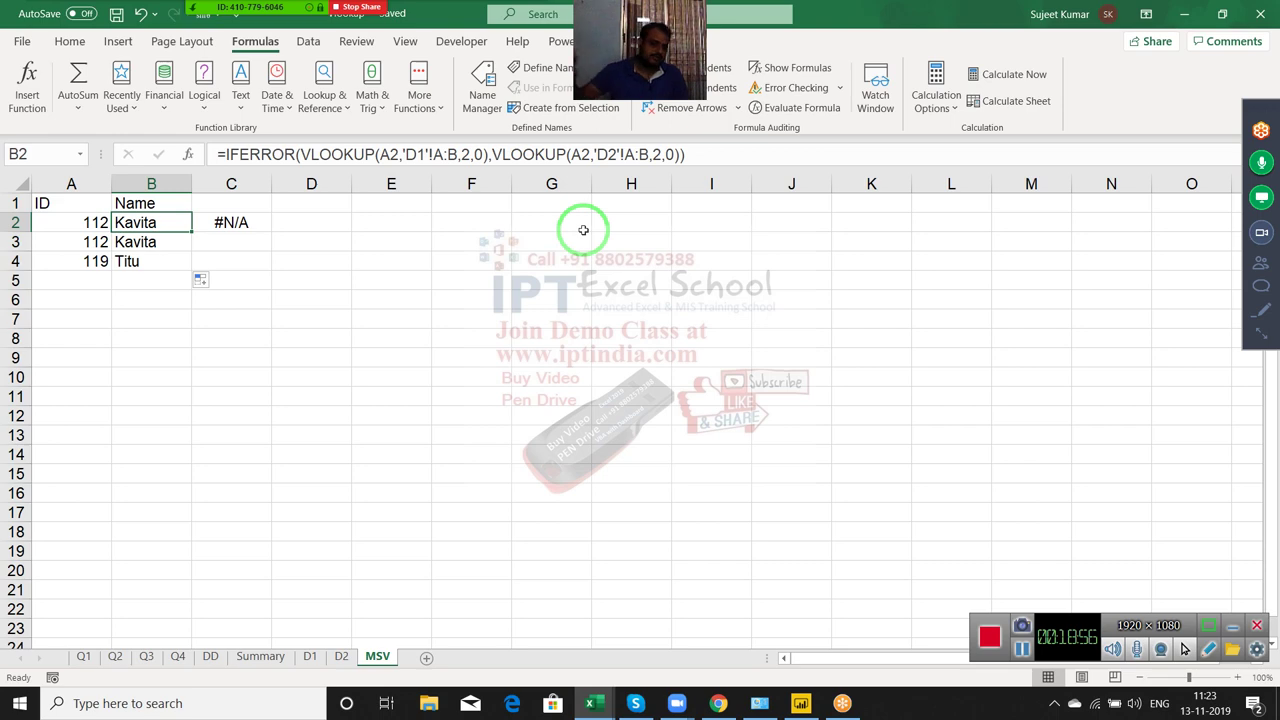
Close the Excel workbook and start a Gmail reply to the earlier class email with Sales.xlsm
{"action": "left_click", "coordinate": [1260, 14]}
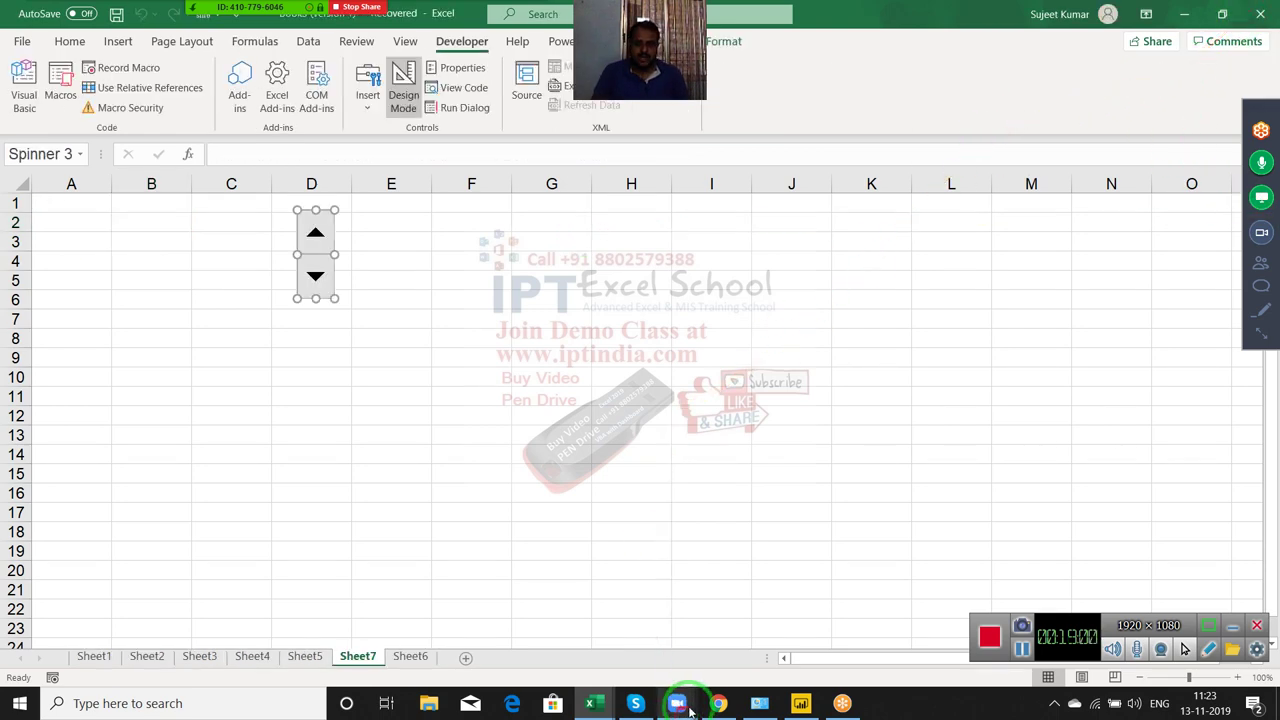
{"action": "left_click", "coordinate": [718, 703]}
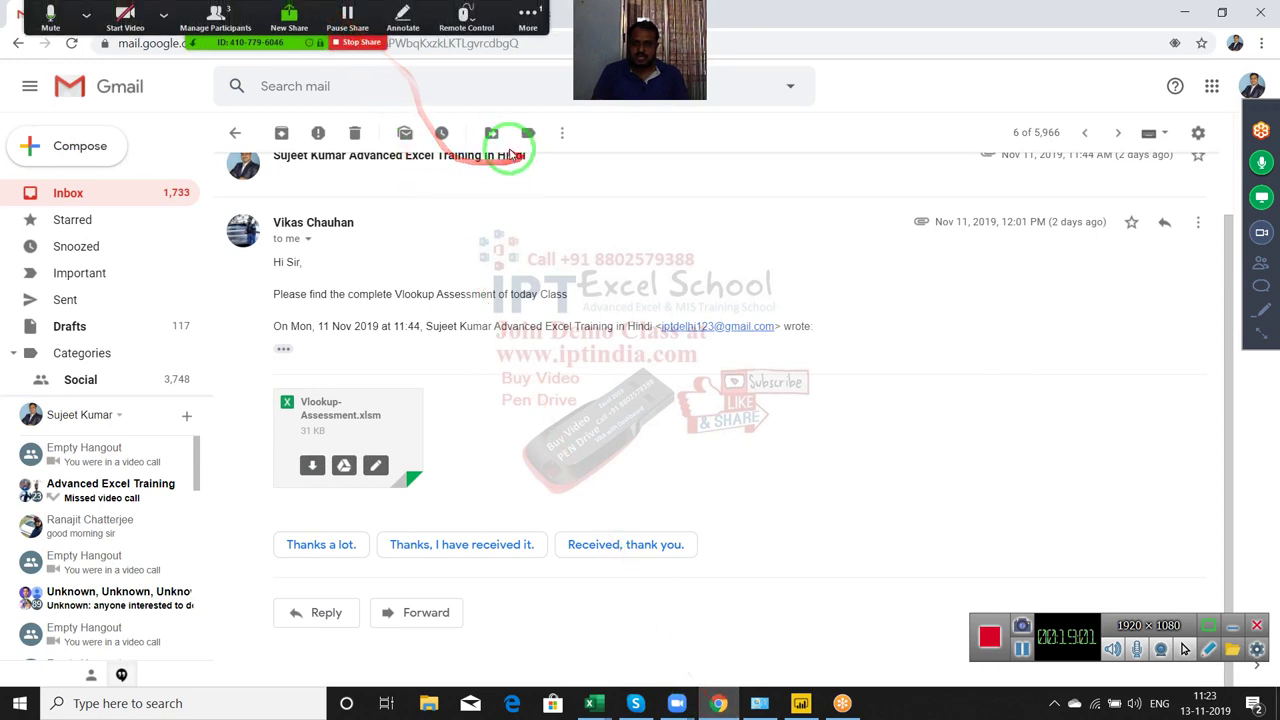
{"action": "left_click", "coordinate": [77, 155]}
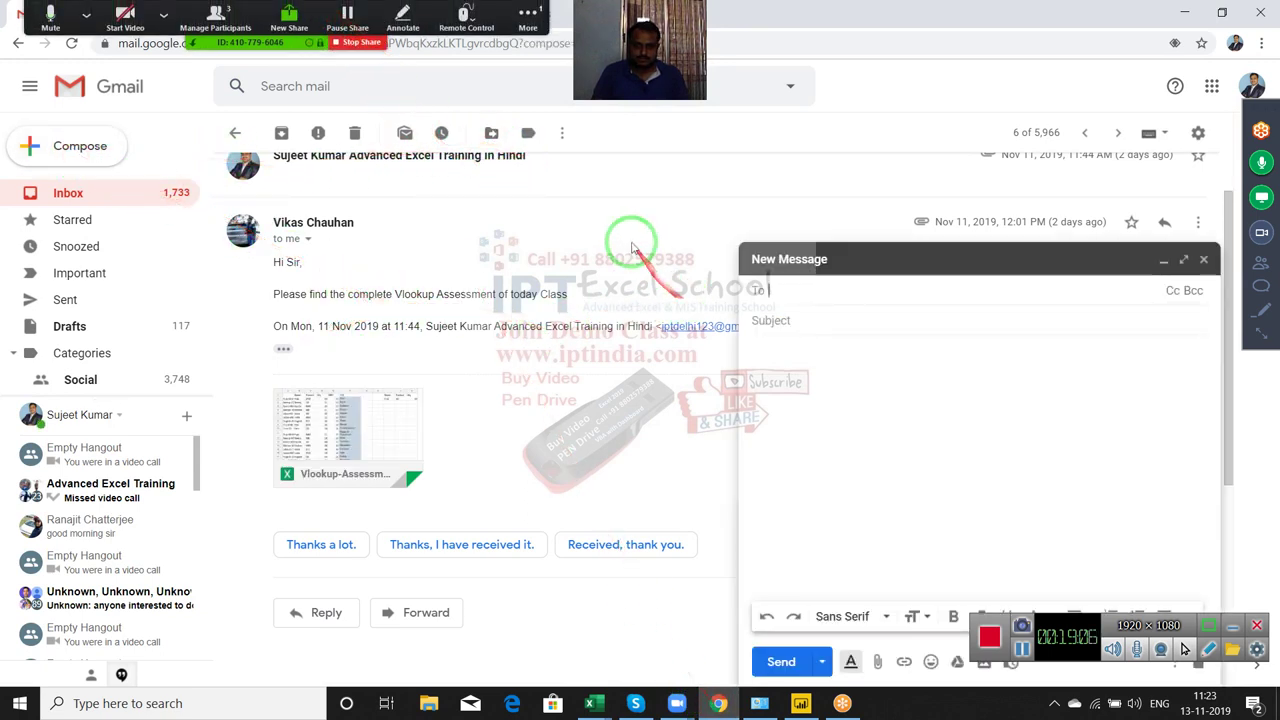
{"action": "left_click", "coordinate": [604, 181]}
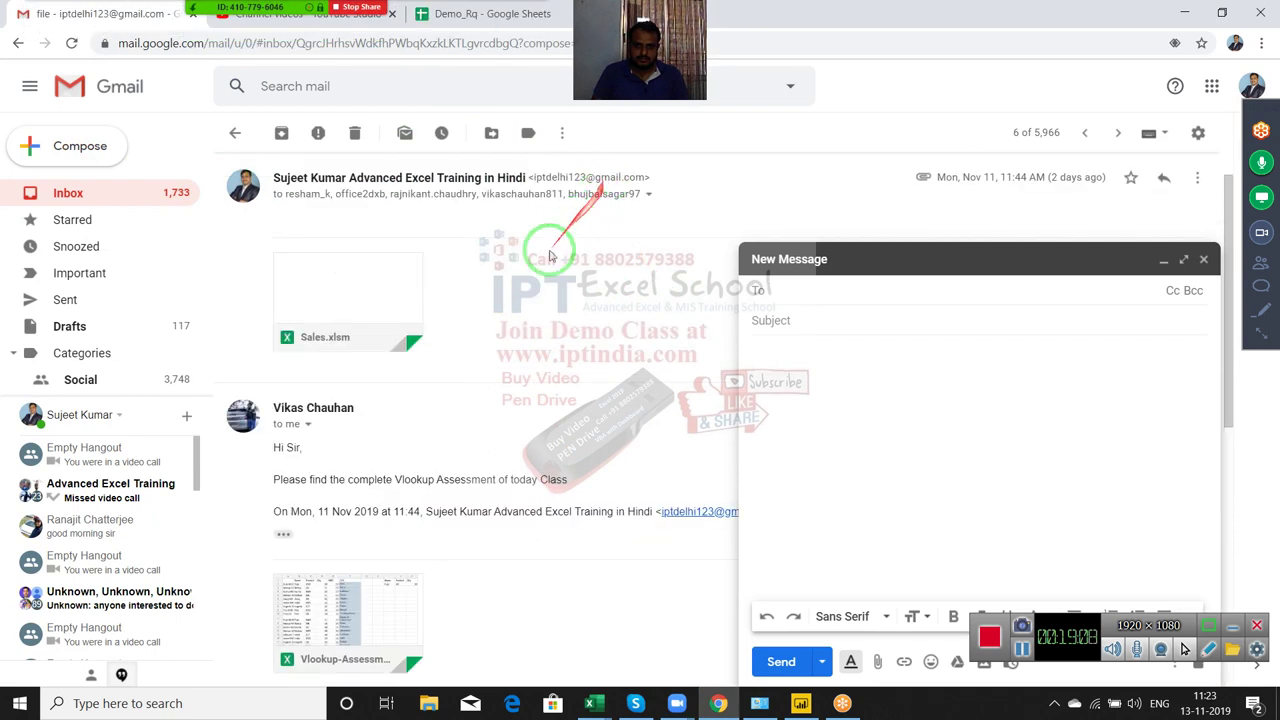
{"action": "left_click", "coordinate": [1203, 259]}
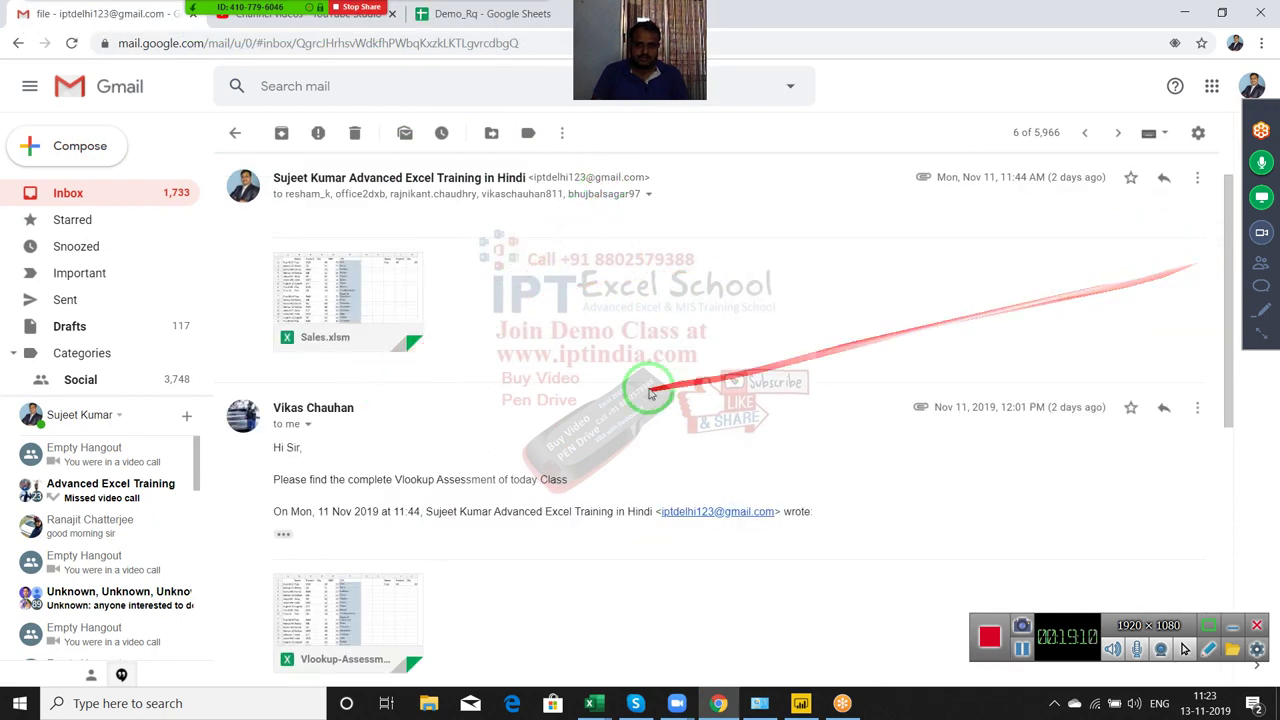
{"action": "left_click", "coordinate": [1164, 177]}
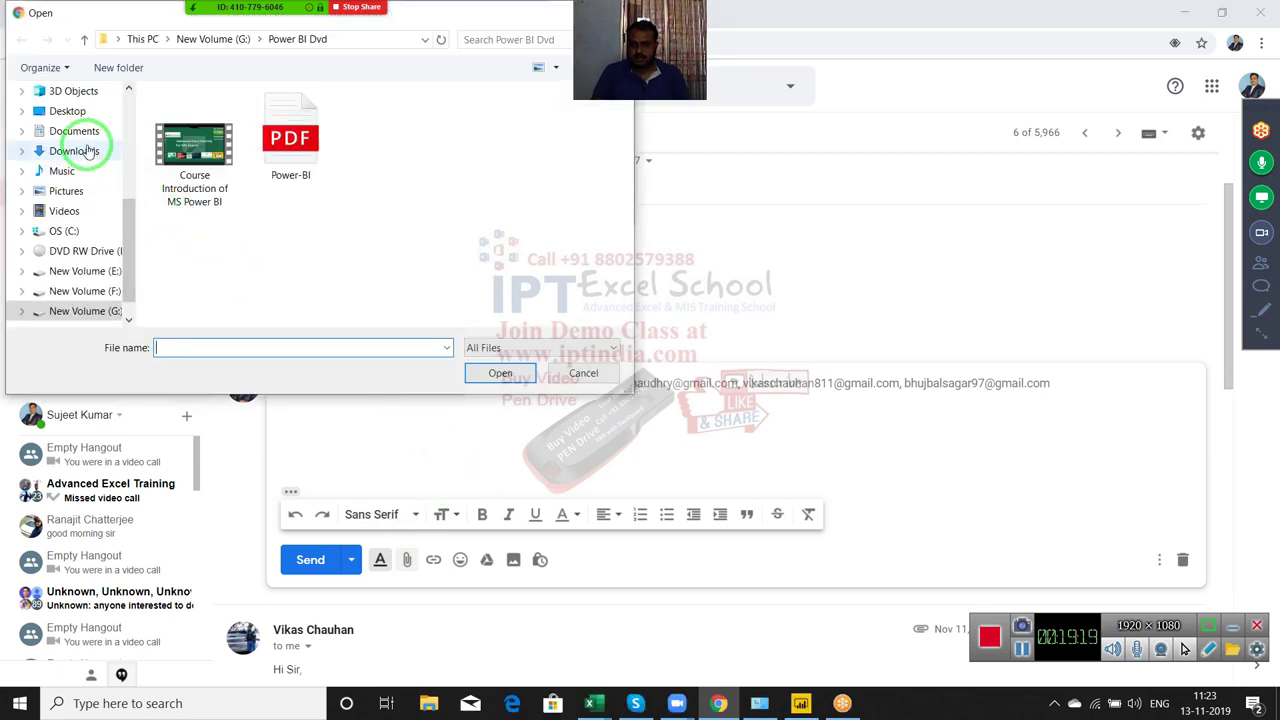
Attach Vlookup.xlsm from Documents, send the reply, and show the desktop
{"action": "left_click", "coordinate": [86, 150]}
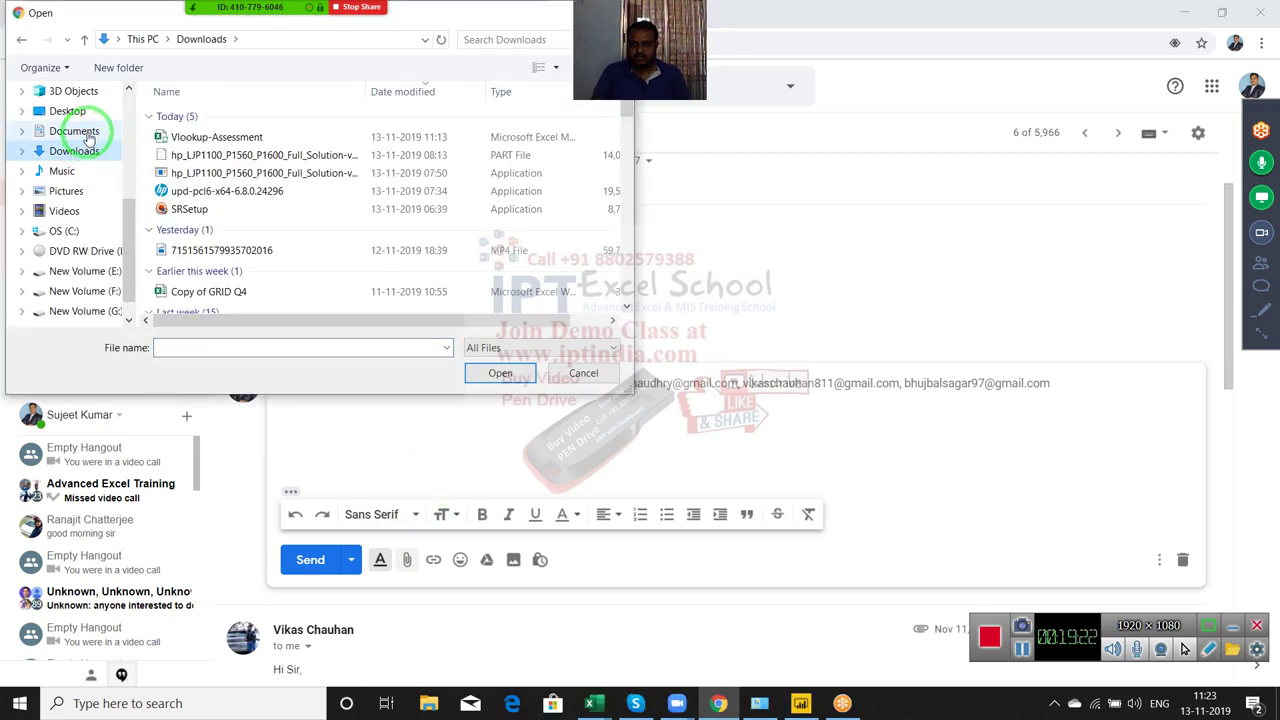
{"action": "left_click", "coordinate": [88, 133]}
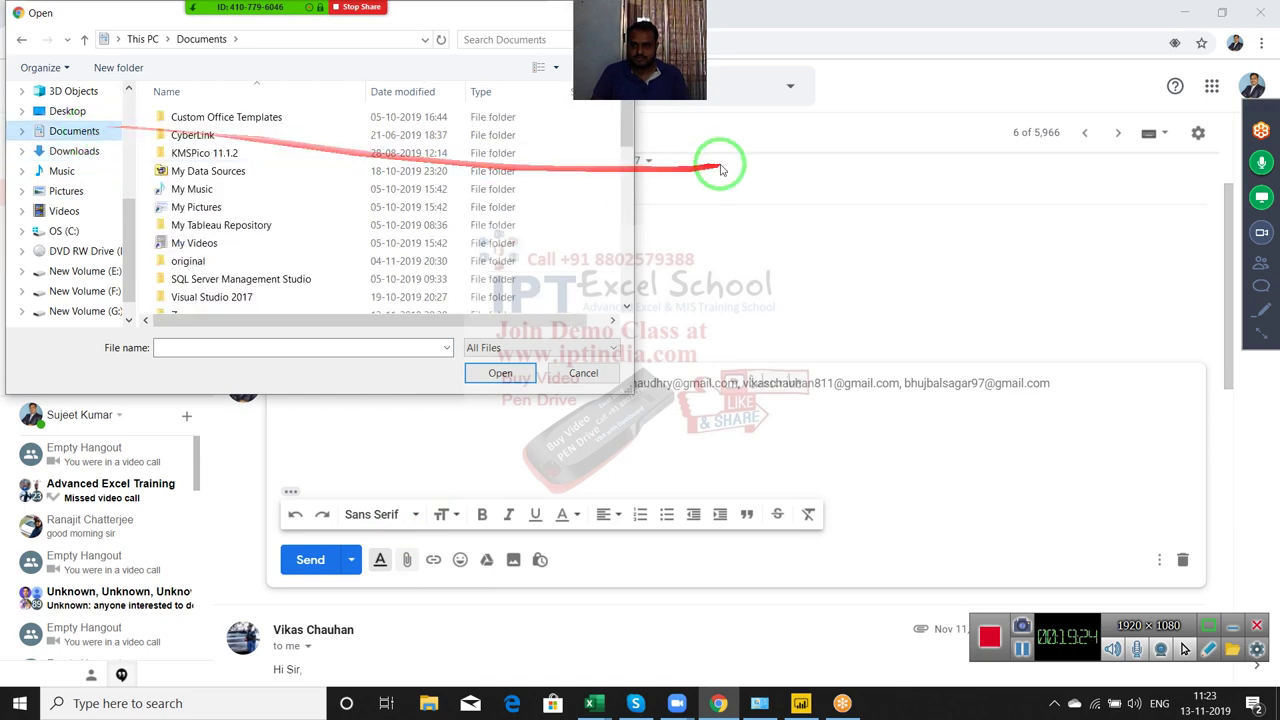
{"action": "left_click", "coordinate": [425, 92]}
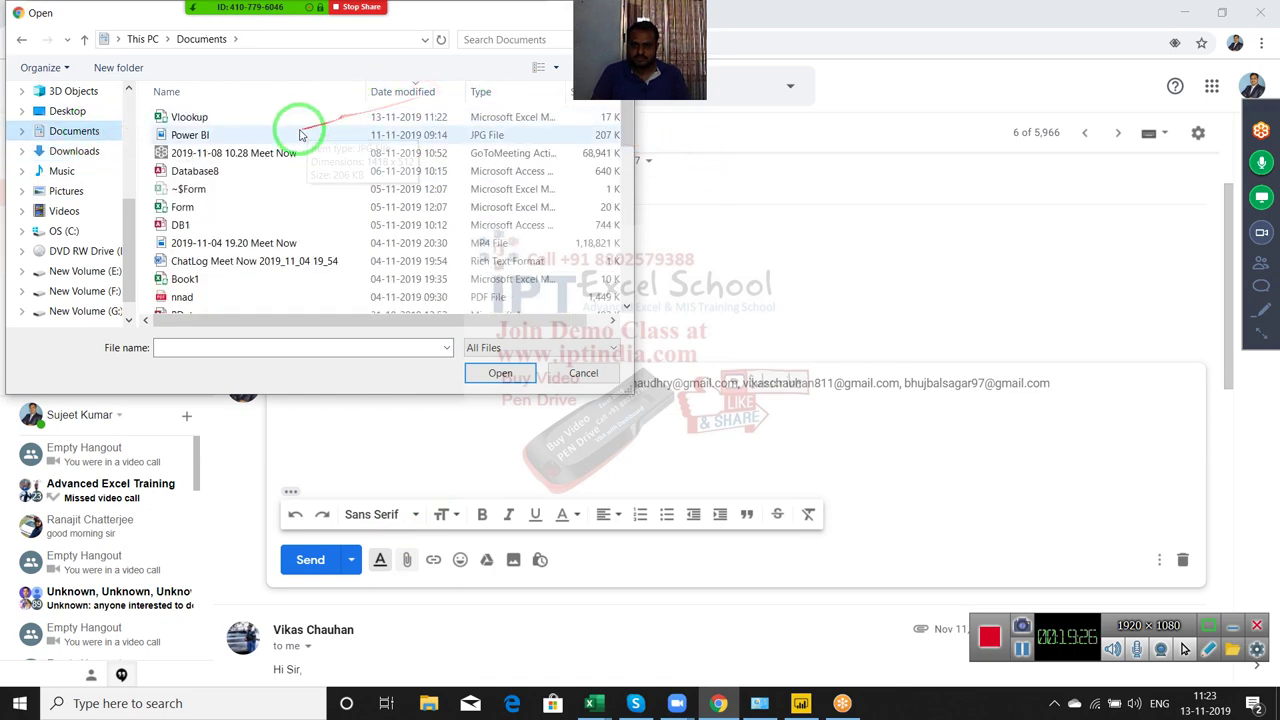
{"action": "double_click", "coordinate": [300, 121]}
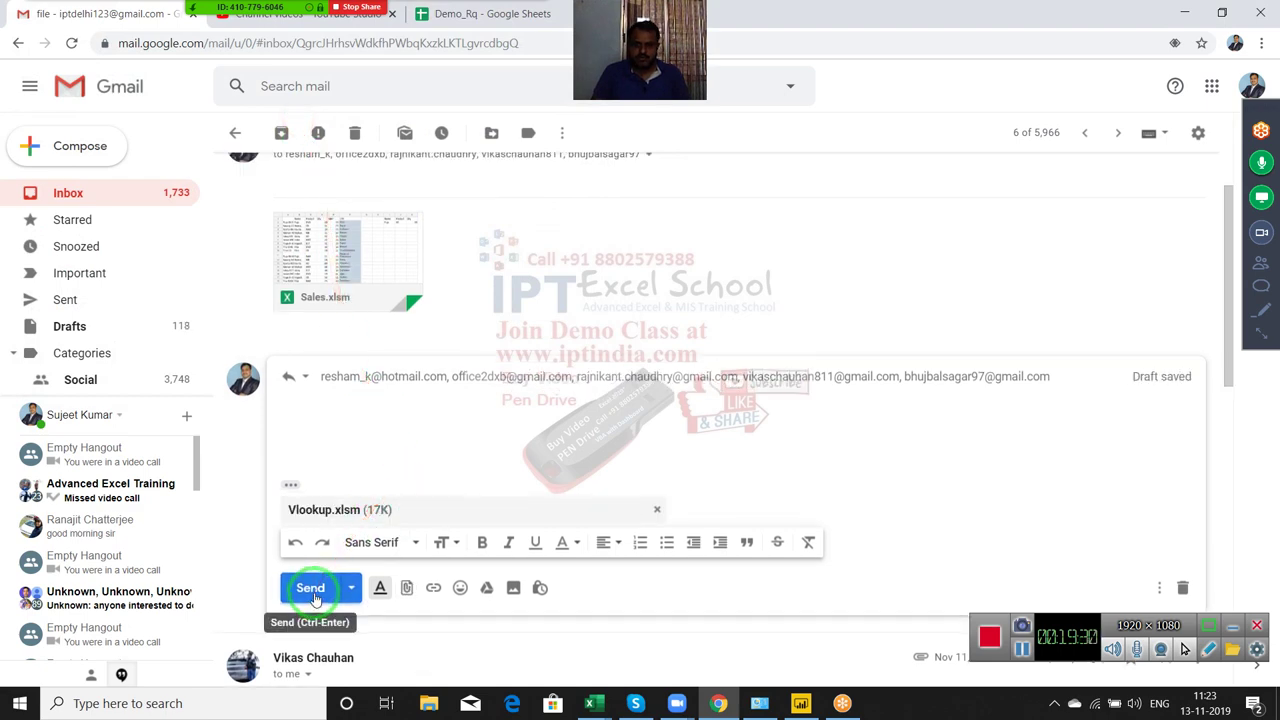
{"action": "left_click", "coordinate": [316, 596]}
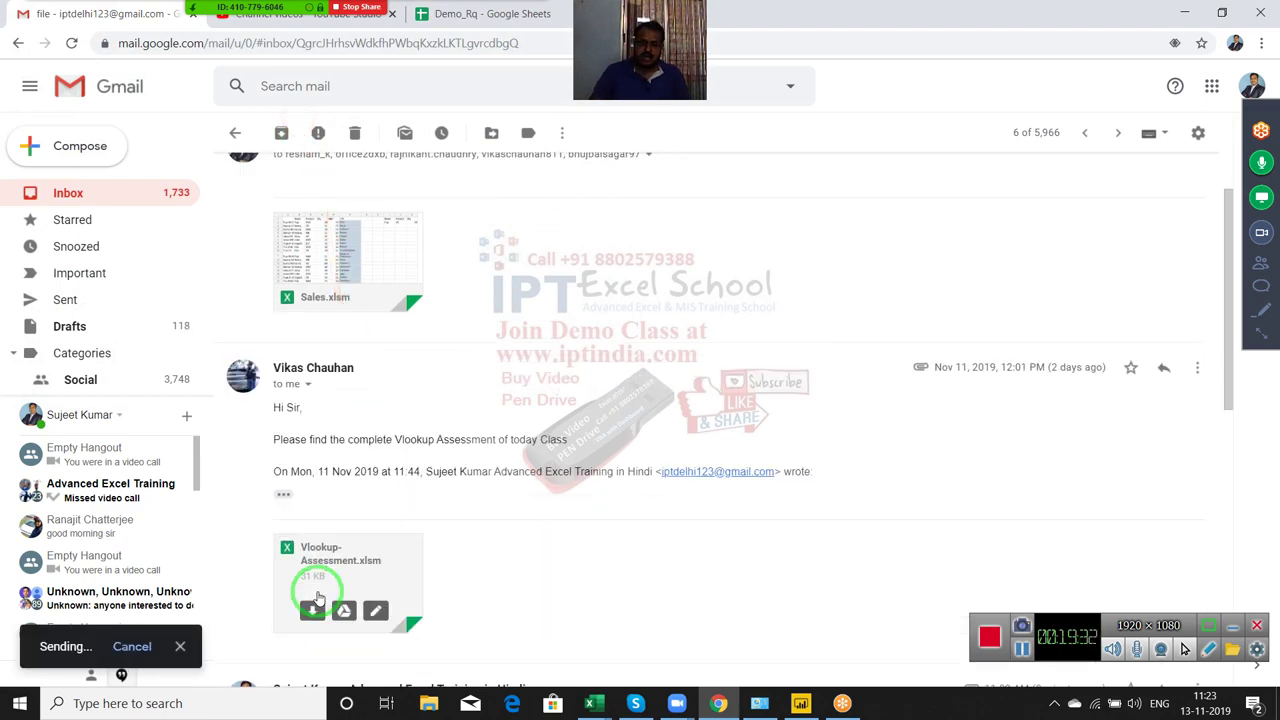
{"action": "key", "text": "super+d"}
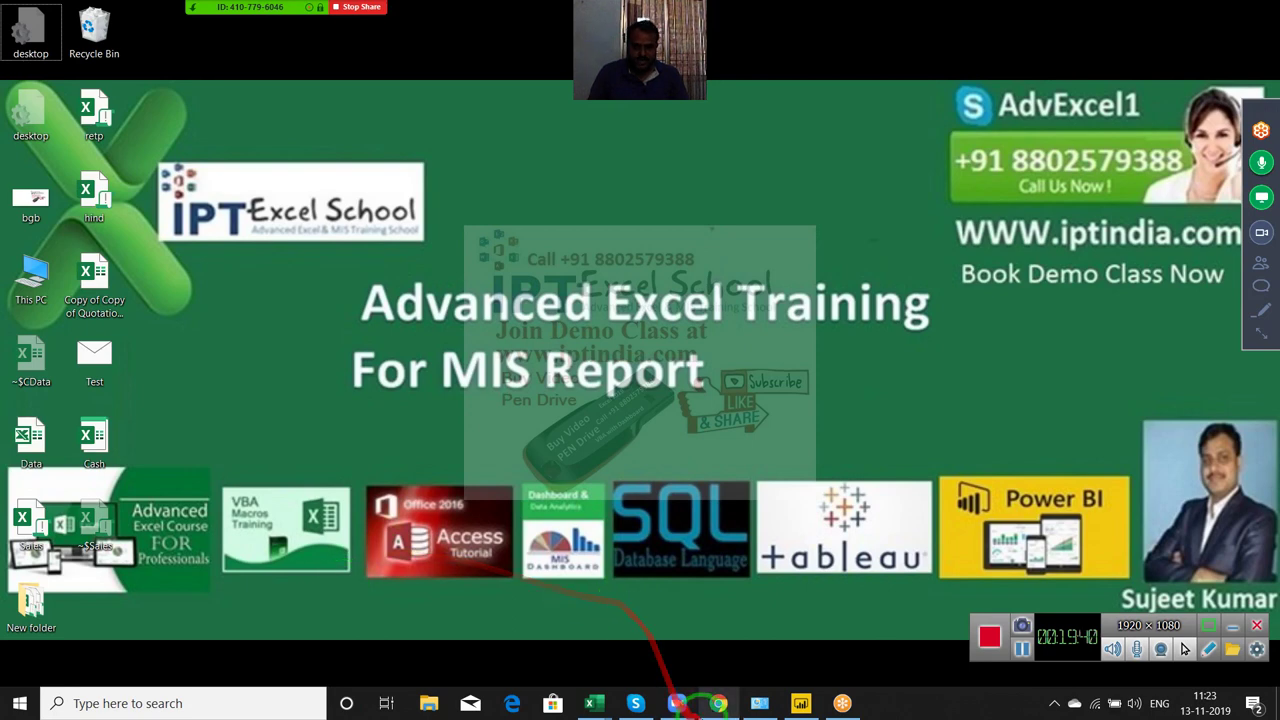
End the Zoom meeting for all participants
{"action": "mouse_move", "coordinate": [718, 703]}
{"action": "mouse_move", "coordinate": [230, 20]}
{"action": "left_click", "coordinate": [528, 8]}
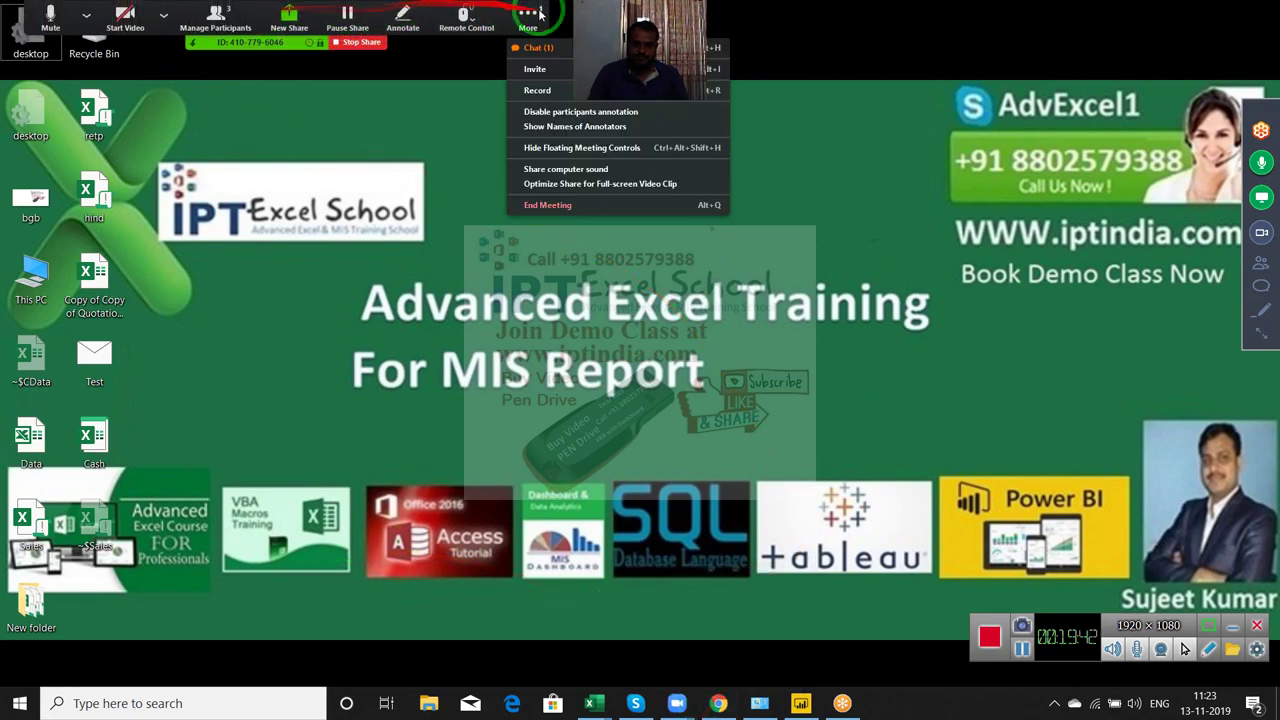
{"action": "key", "text": "Escape"}
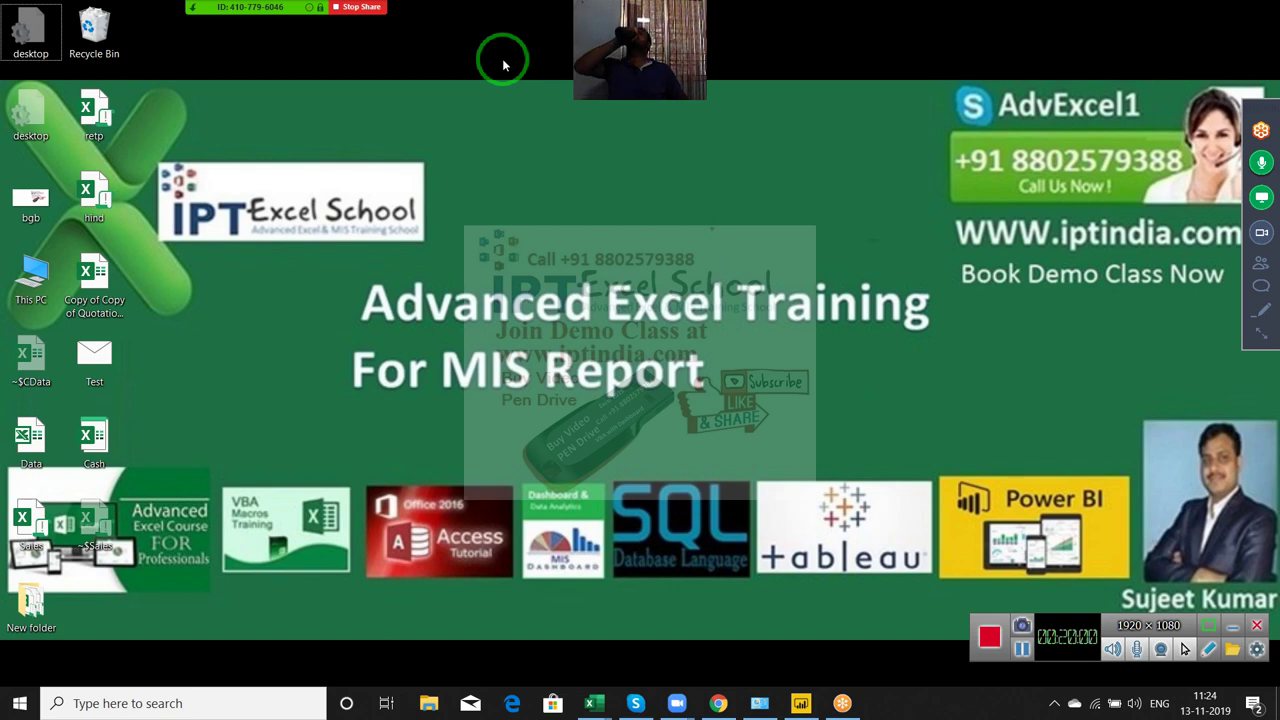
{"action": "mouse_move", "coordinate": [504, 65]}
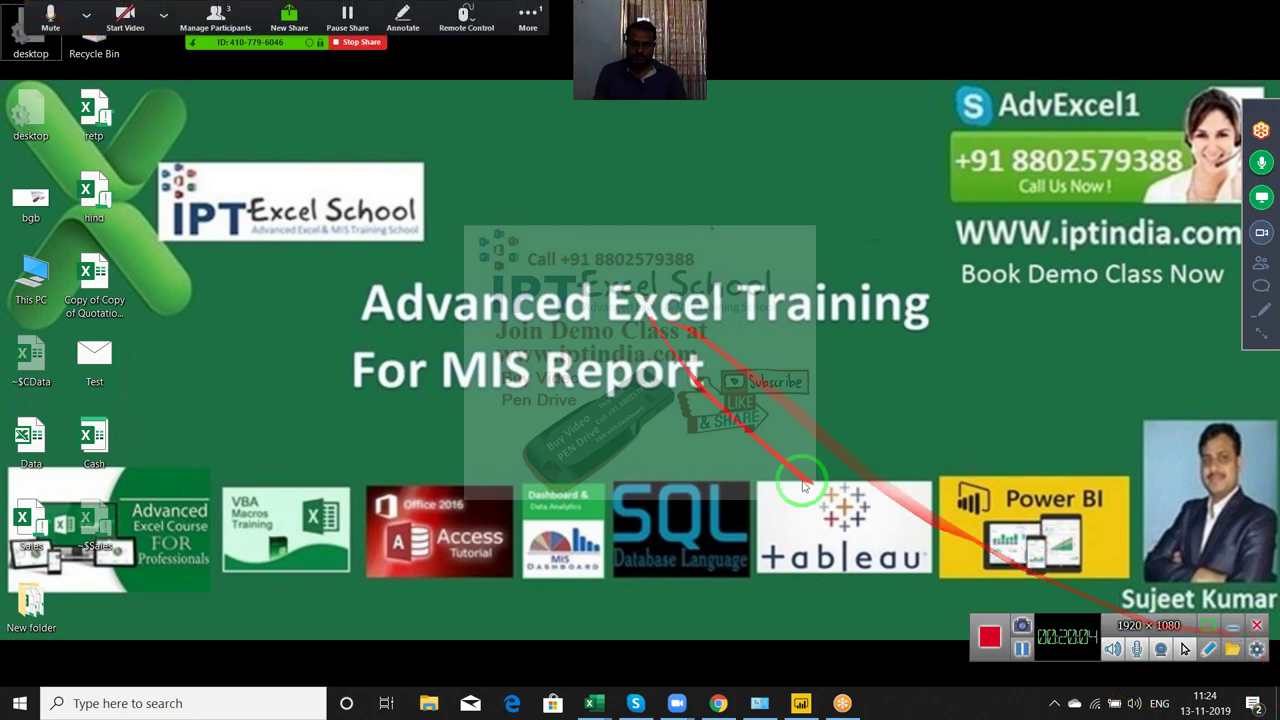
{"action": "left_click", "coordinate": [528, 15]}
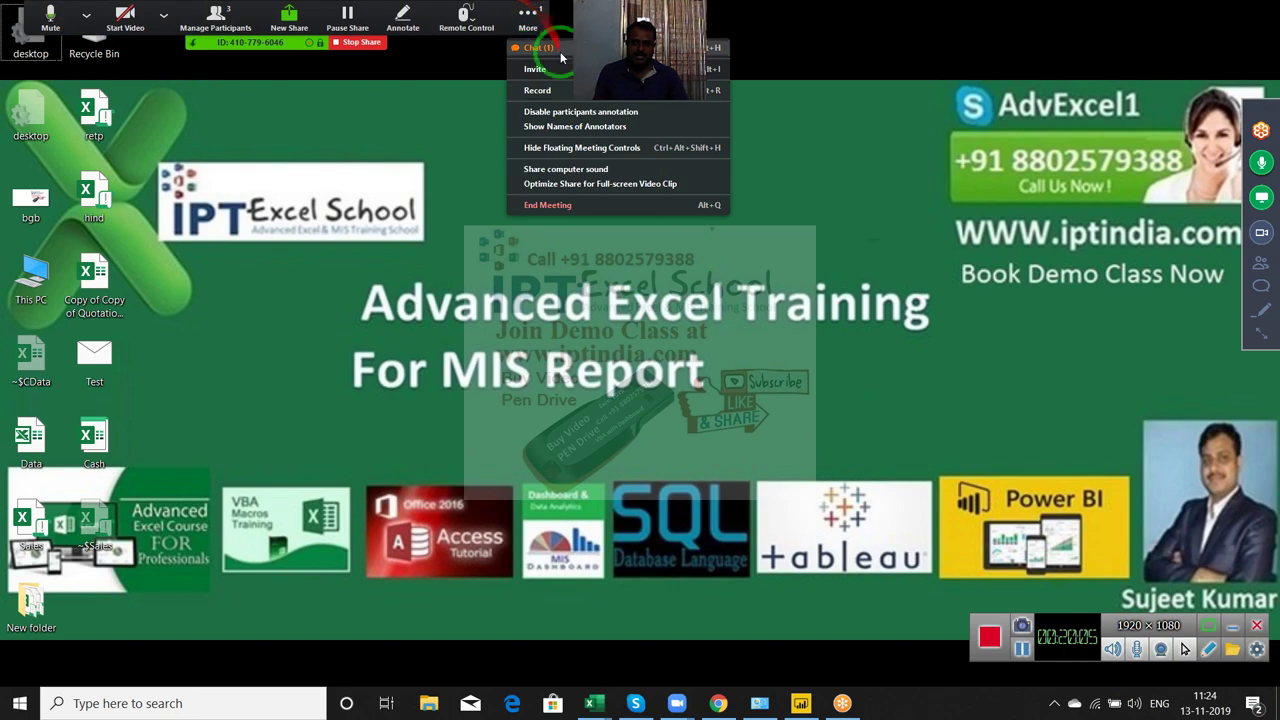
{"action": "left_click", "coordinate": [586, 205]}
{"action": "left_click", "coordinate": [643, 397]}
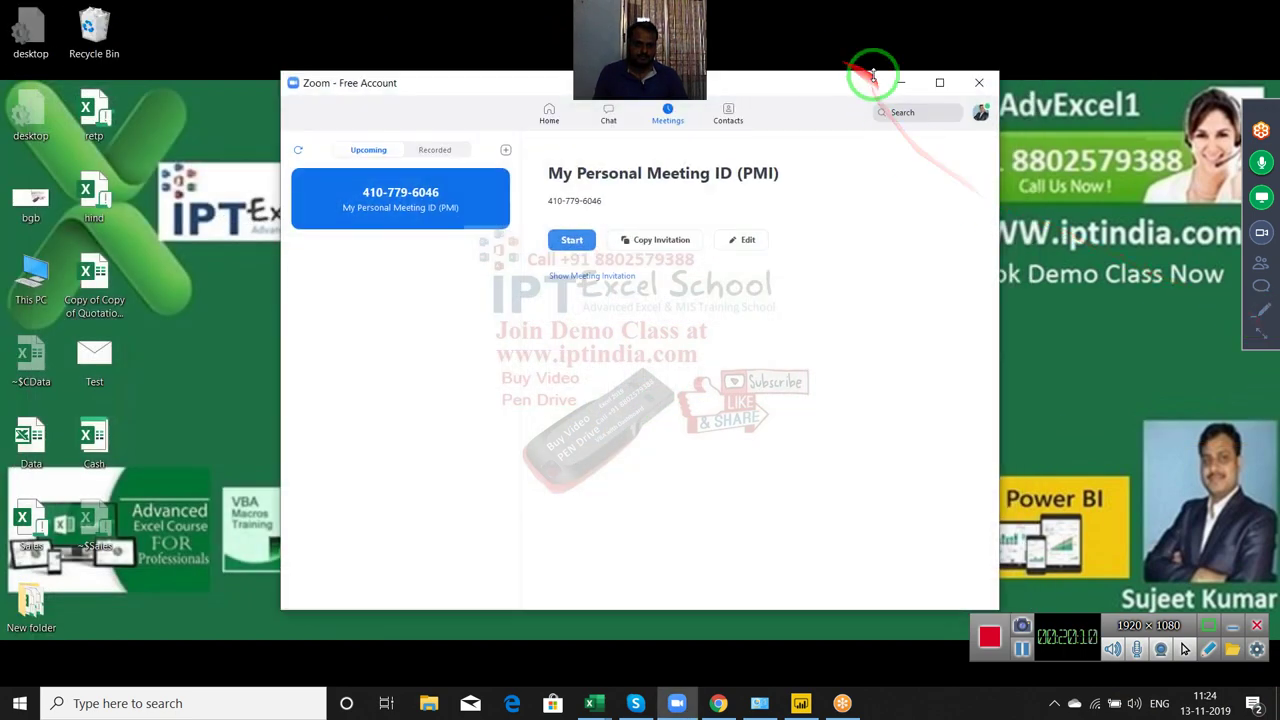
Minimize Zoom and end the GoToMeeting session for everyone
{"action": "left_click", "coordinate": [900, 84]}
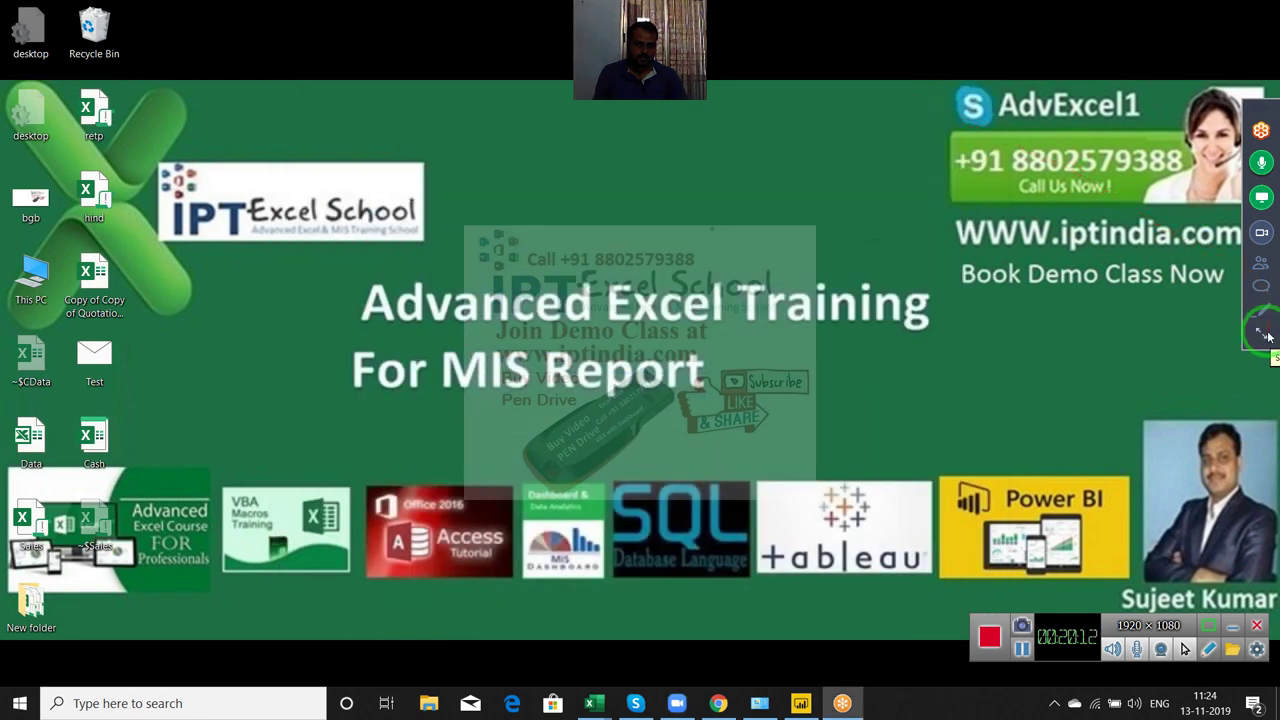
{"action": "left_click", "coordinate": [1261, 130]}
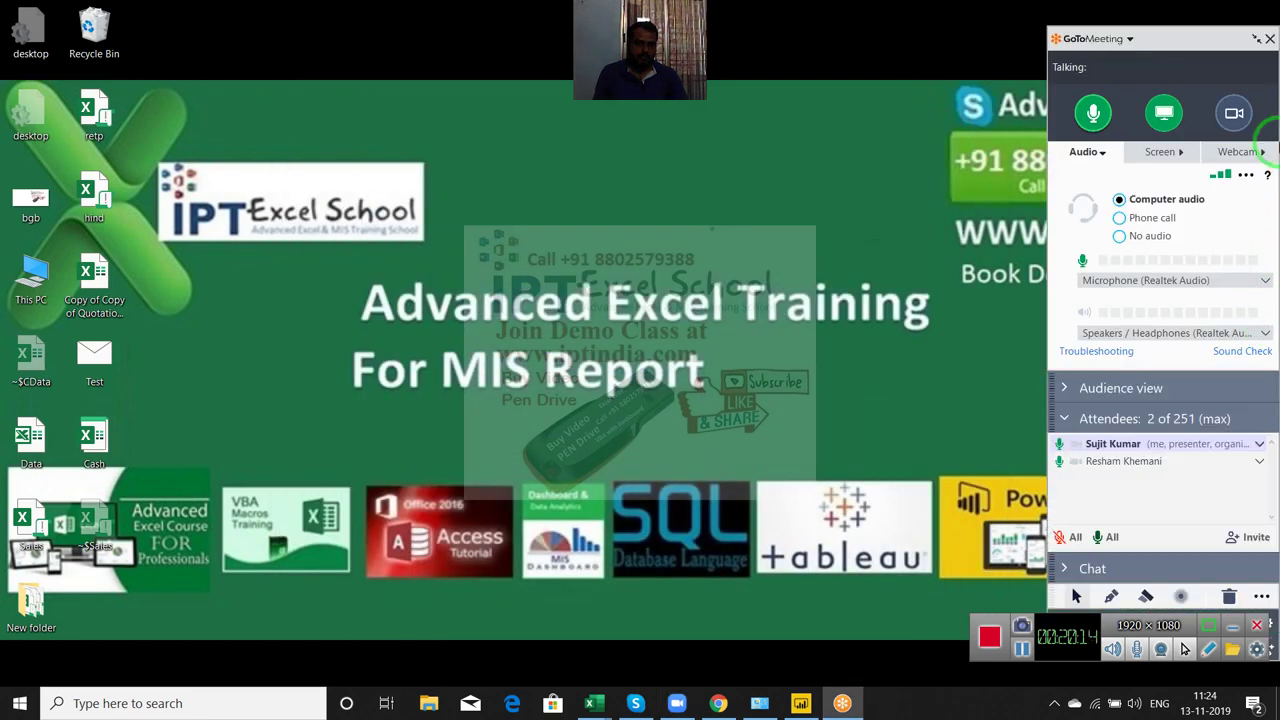
{"action": "left_click", "coordinate": [1269, 40]}
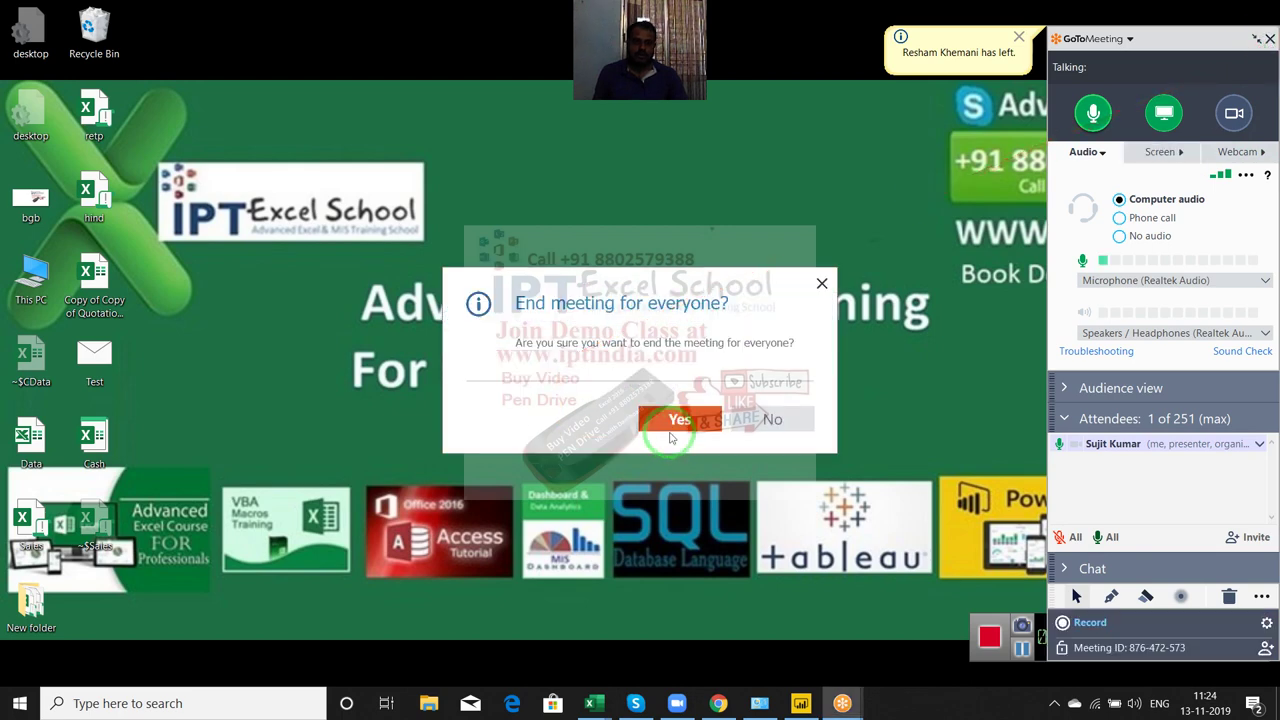
{"action": "left_click", "coordinate": [669, 428]}
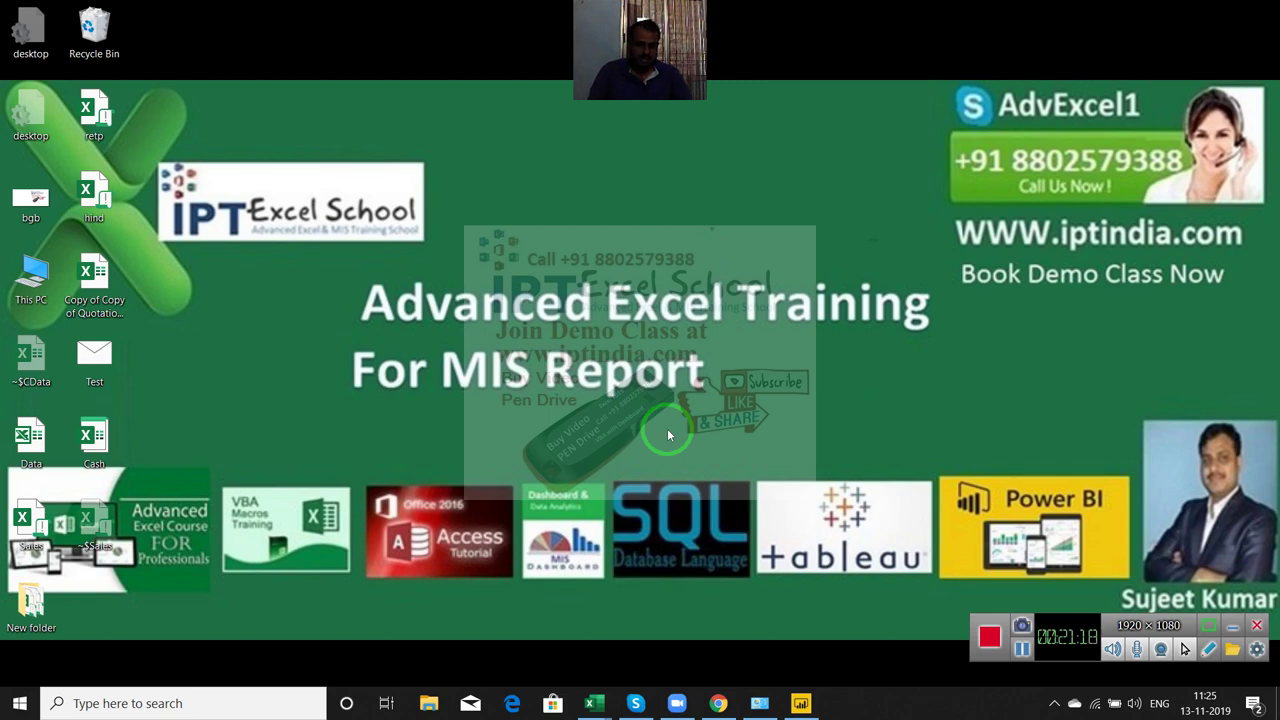
{"action": "left_click_drag", "start_coordinate": [667, 428], "coordinate": [1078, 130]}
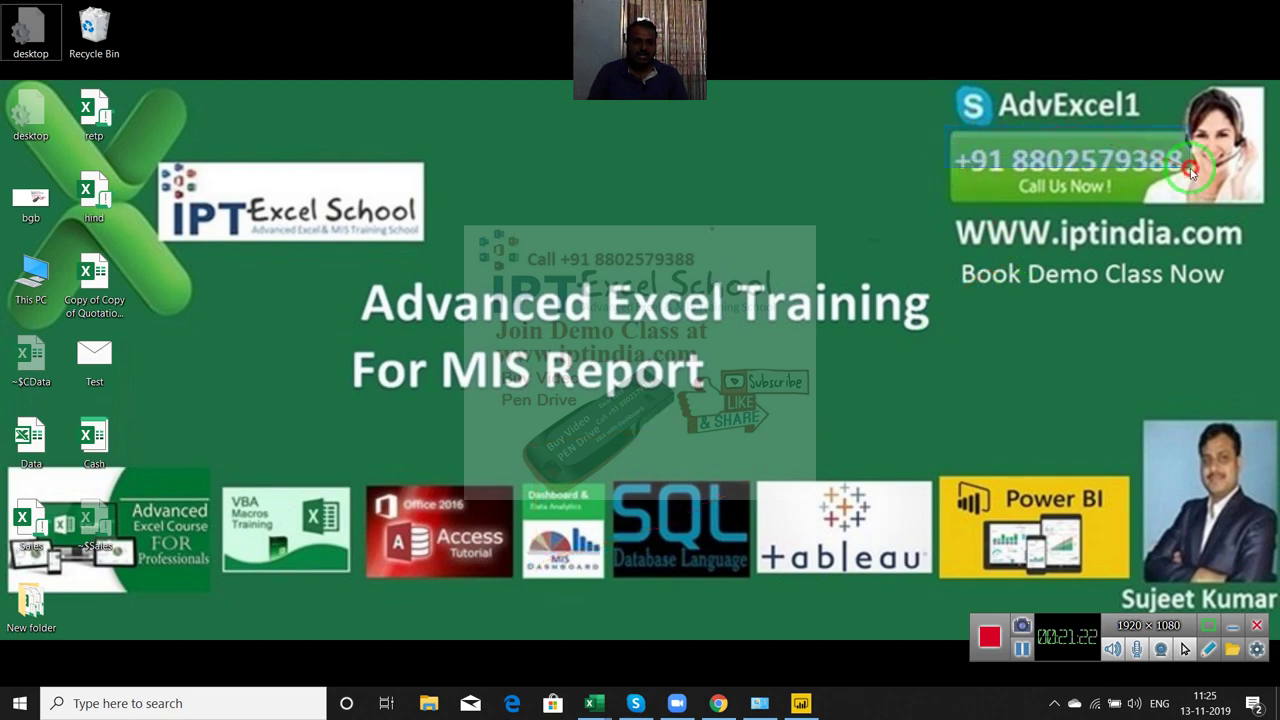
{"action": "mouse_move", "coordinate": [955, 232]}
{"action": "left_mouse_down"}
{"action": "mouse_move", "coordinate": [1210, 243]}
{"action": "mouse_move", "coordinate": [1133, 275]}
{"action": "left_mouse_up"}
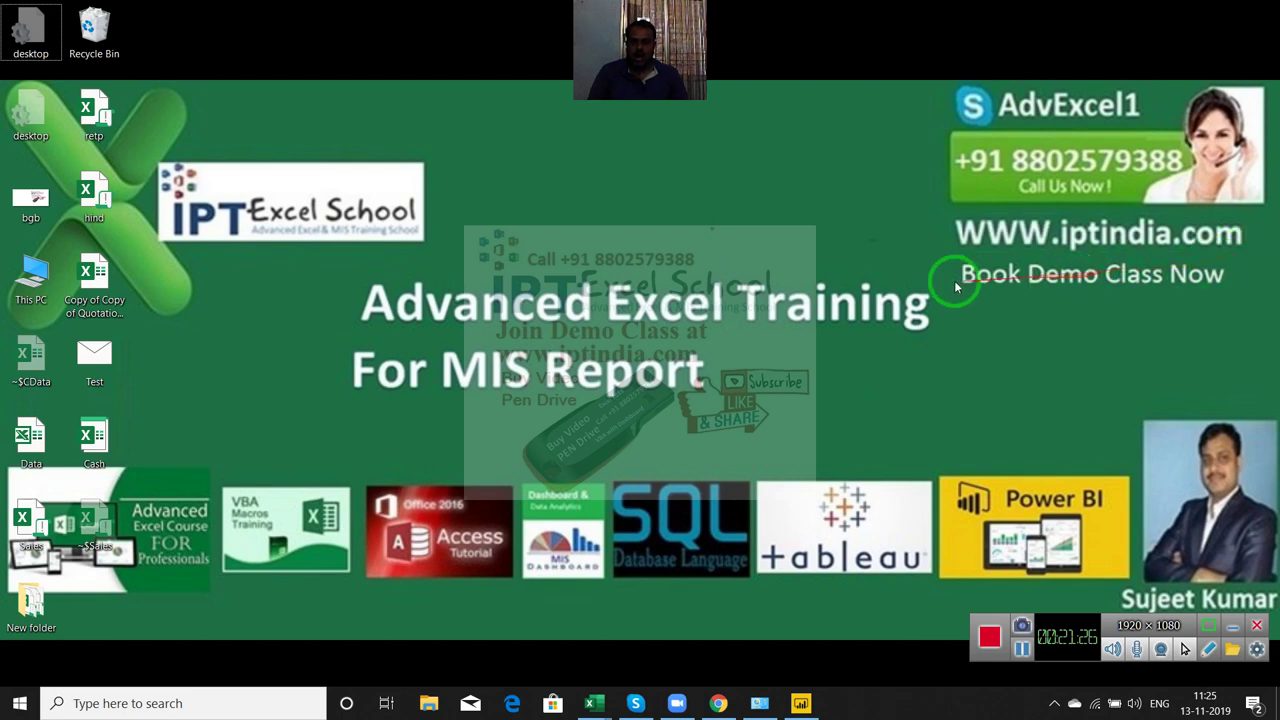
{"action": "left_click_drag", "start_coordinate": [952, 265], "coordinate": [1237, 297]}
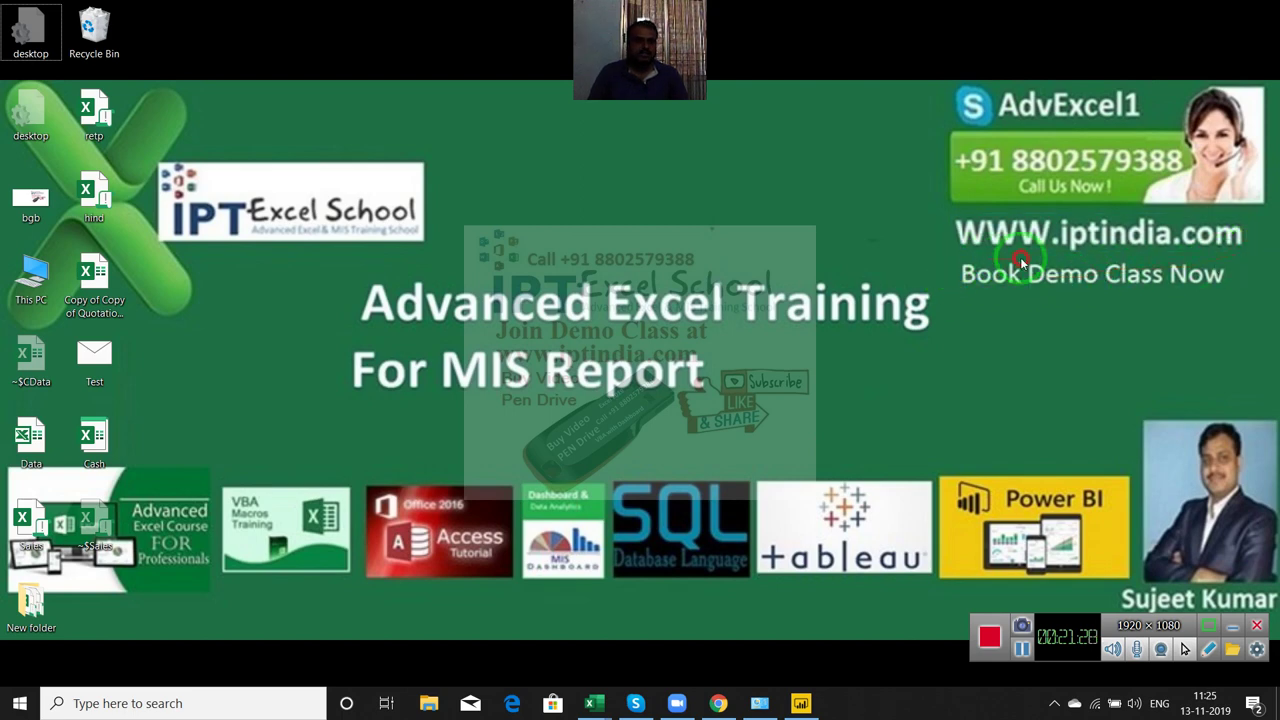